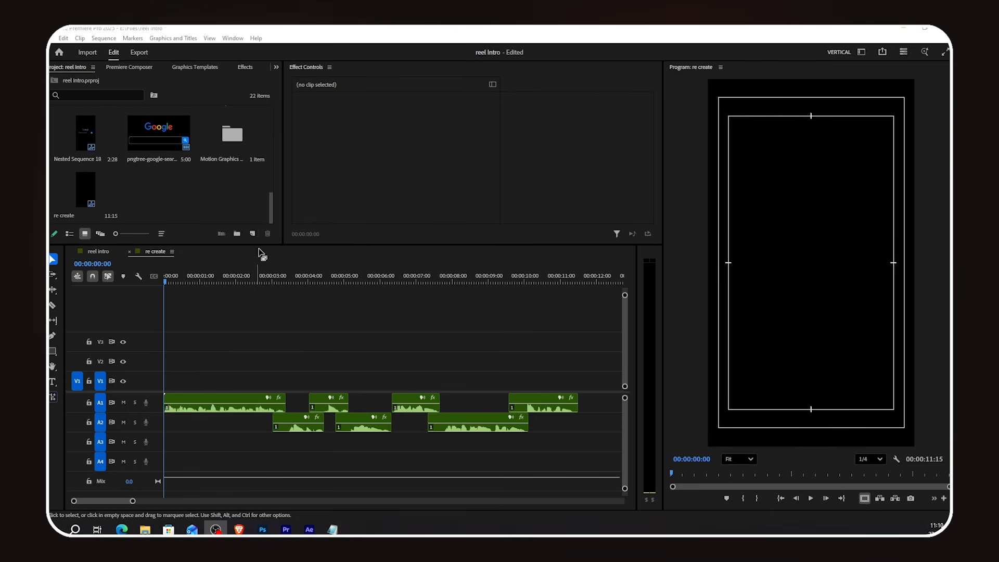
# Create a white color matte and place it at the start of video track V1.
pyautogui.click(253, 233)
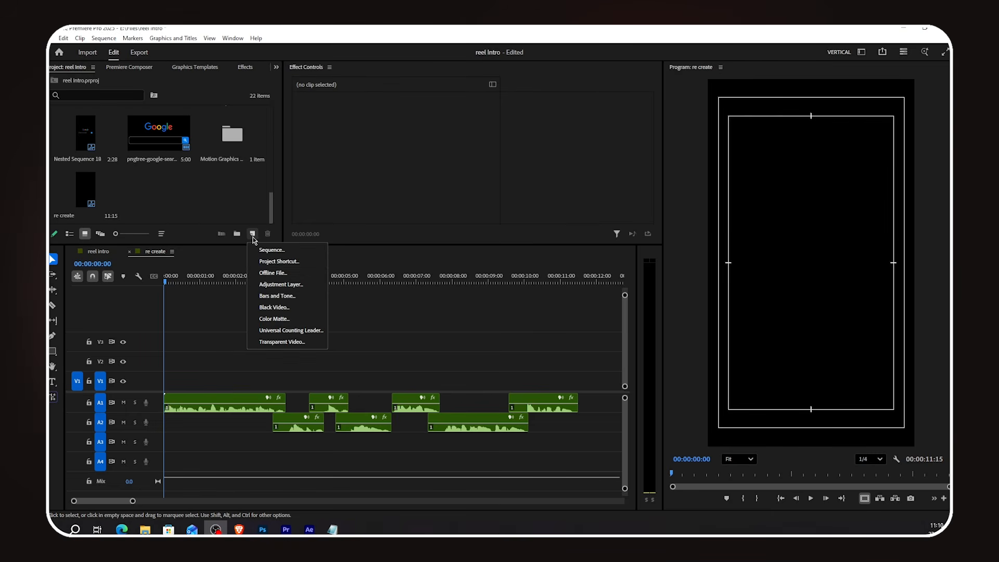
pyautogui.click(274, 319)
pyautogui.click(532, 322)
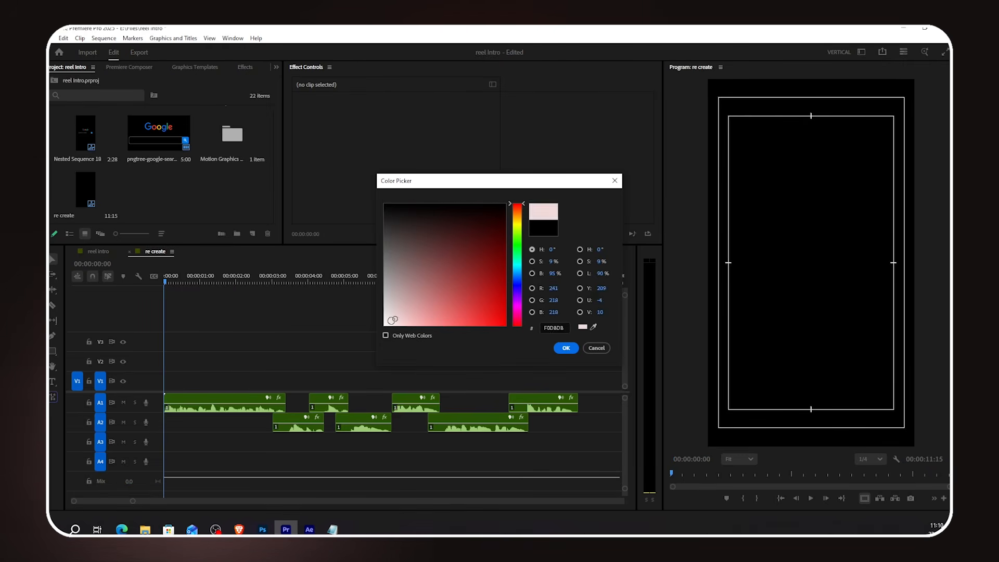
pyautogui.click(567, 348)
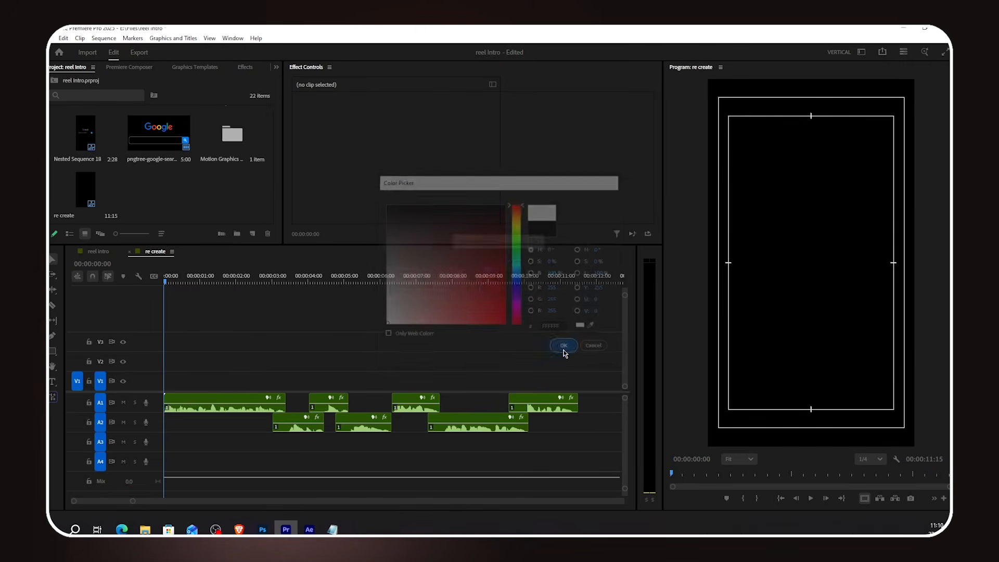
pyautogui.click(490, 289)
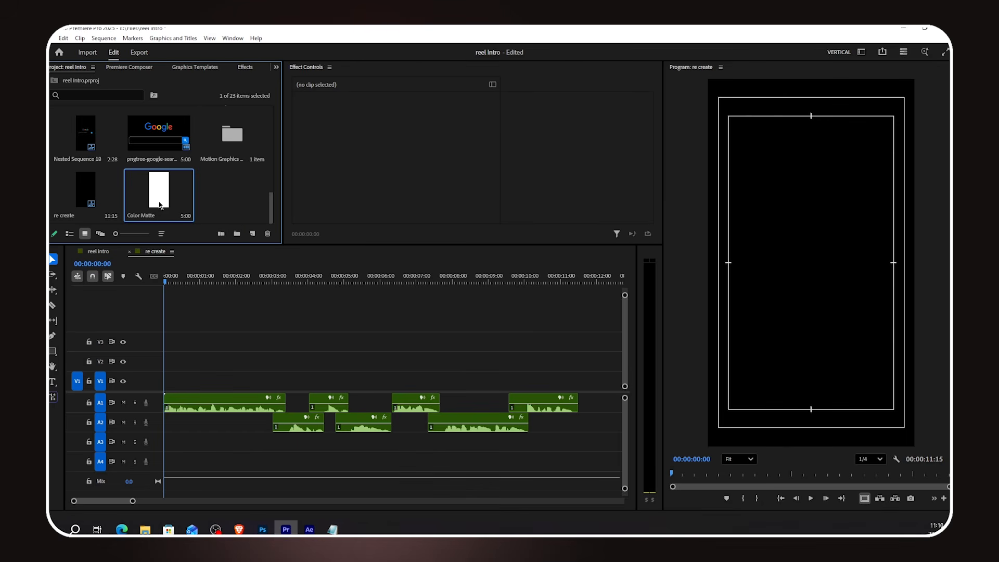
pyautogui.moveTo(161, 205); pyautogui.dragTo(160, 388)
# Split the color matte clip at 00:00:00:29 and delete the part after the cut.
pyautogui.scroll(4, 188, 367)
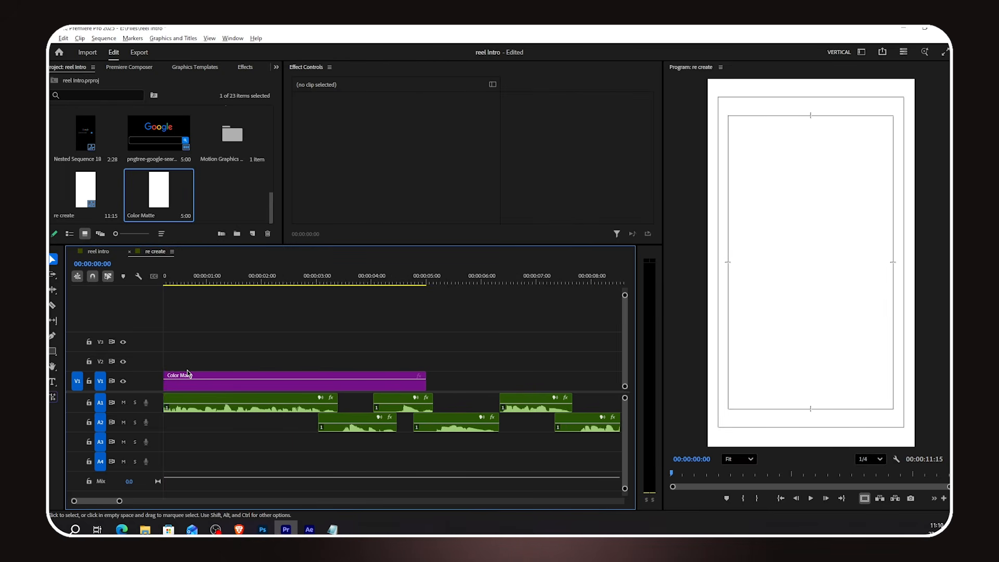
pyautogui.scroll(2, 187, 373)
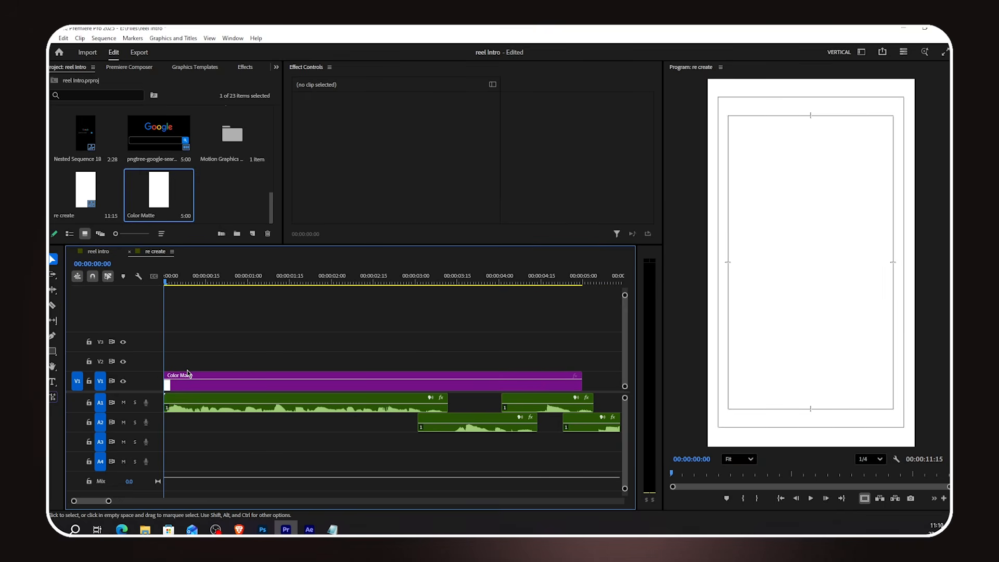
pyautogui.press('space')
pyautogui.press('space')
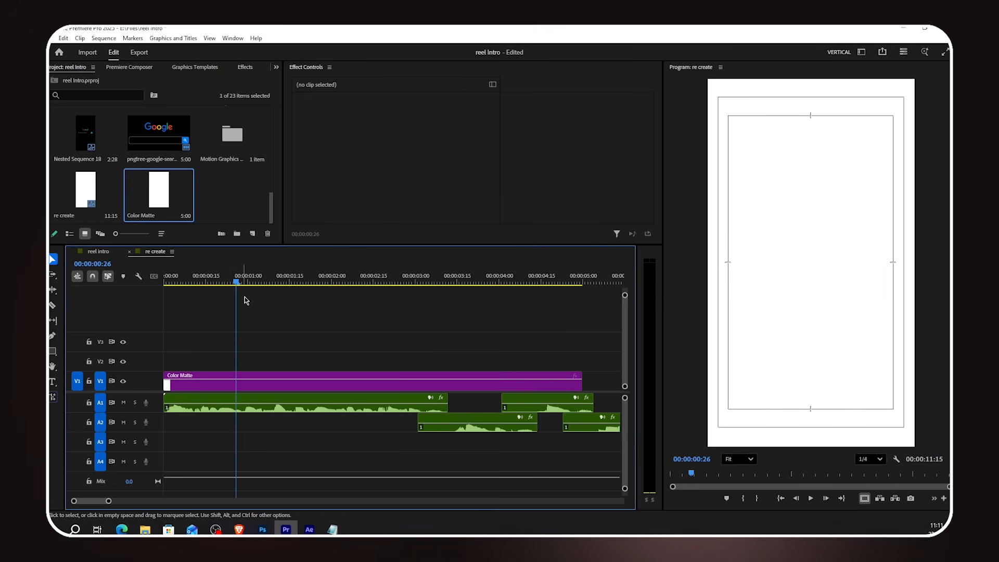
pyautogui.moveTo(236, 281); pyautogui.dragTo(245, 283)
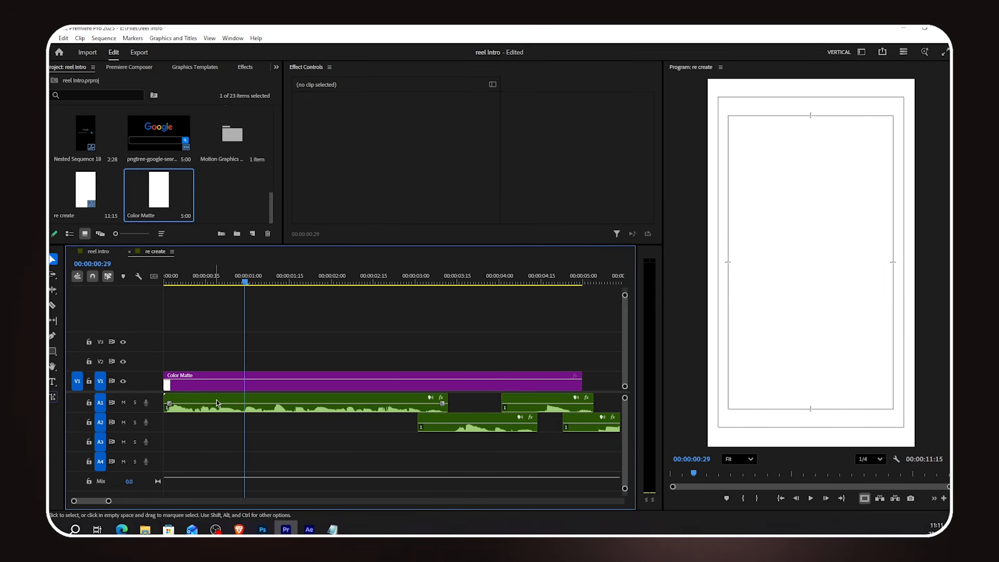
pyautogui.click(245, 385)
pyautogui.hotkey('ctrl', 'k')
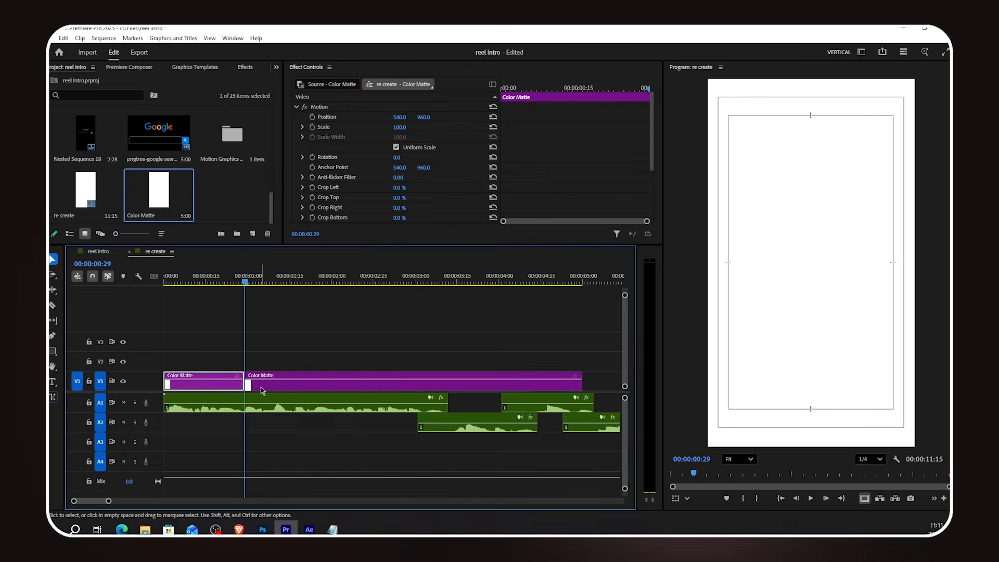
pyautogui.click(261, 387)
pyautogui.press('Delete')
# Find the FI: Vignette FX effect and apply it to the color matte clip on V1.
pyautogui.click(213, 283)
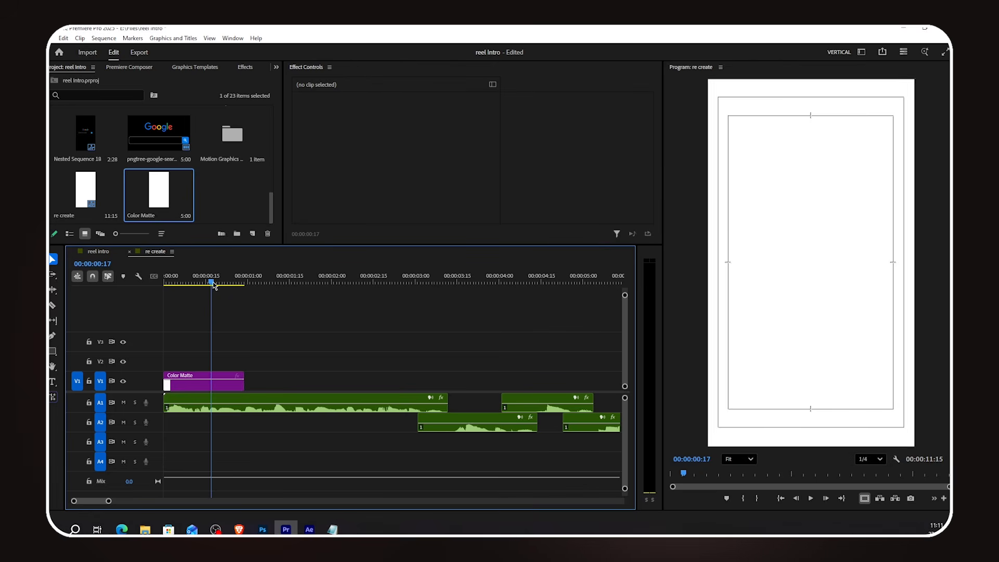
pyautogui.click(207, 386)
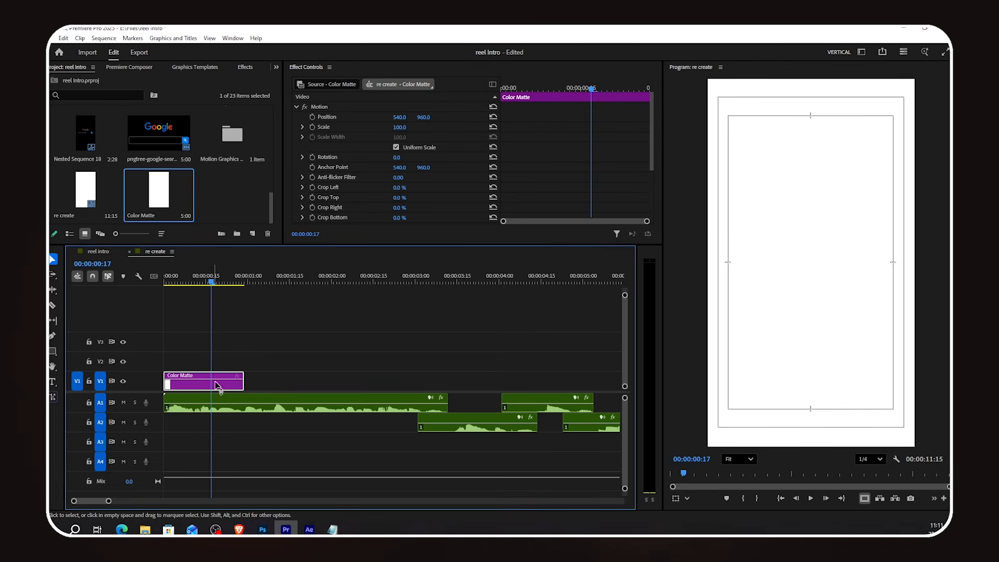
pyautogui.click(245, 68)
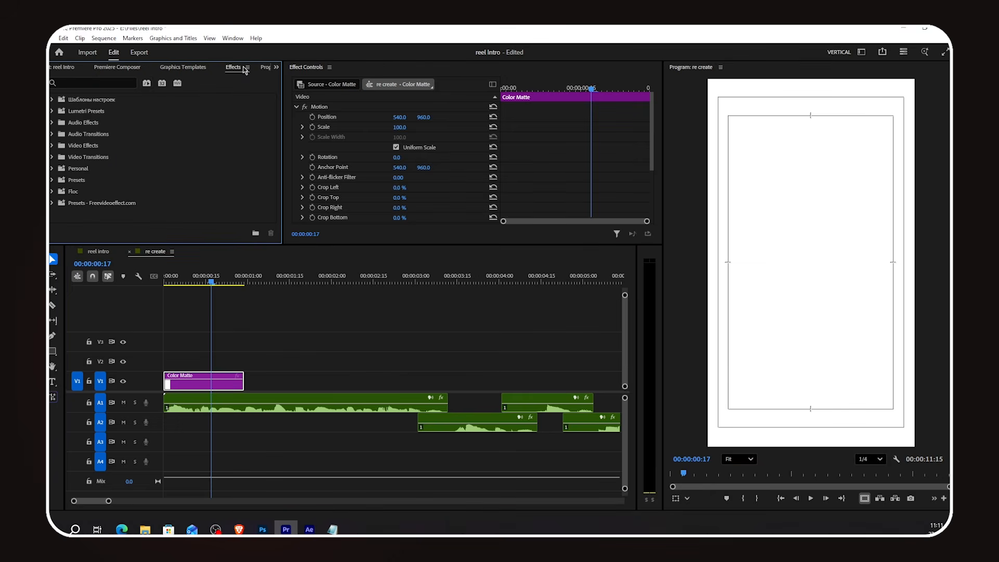
pyautogui.click(88, 81)
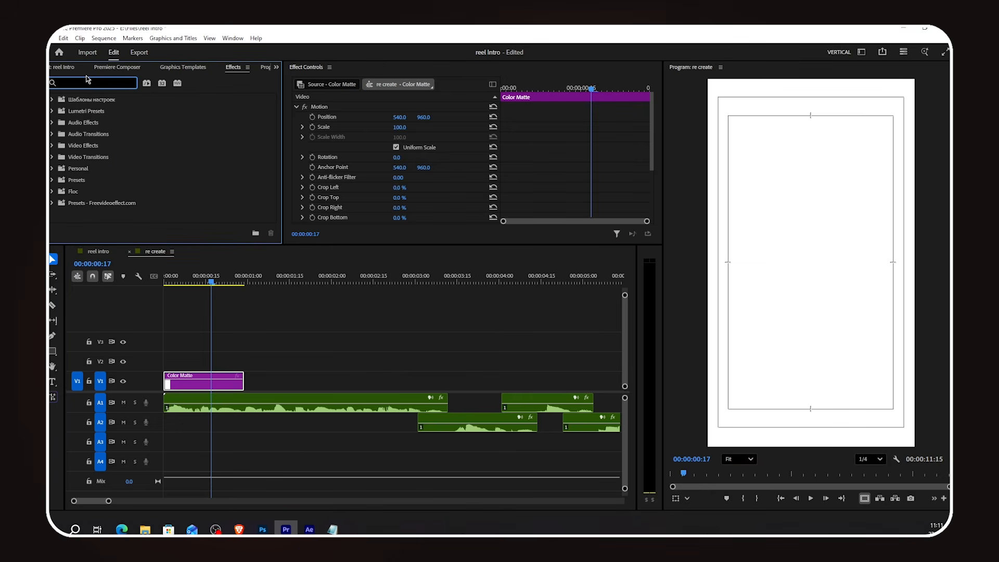
pyautogui.write('vig')
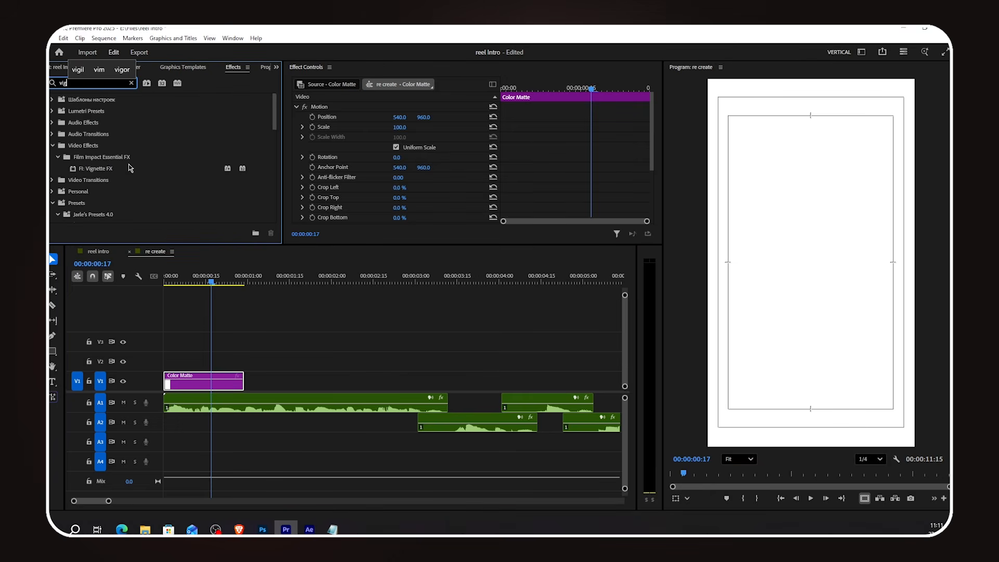
pyautogui.click(93, 168)
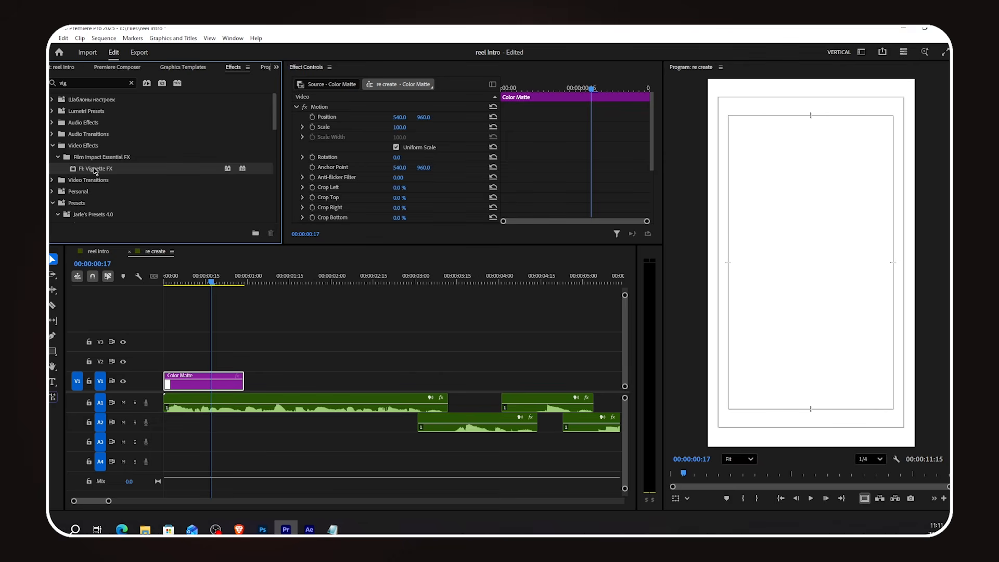
pyautogui.moveTo(144, 208); pyautogui.dragTo(209, 382)
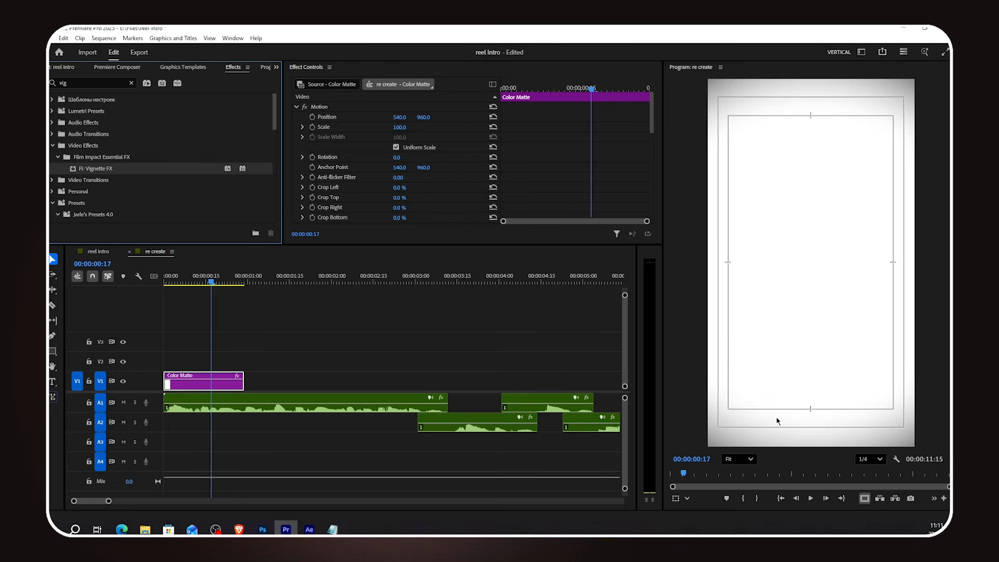
pyautogui.click(225, 335)
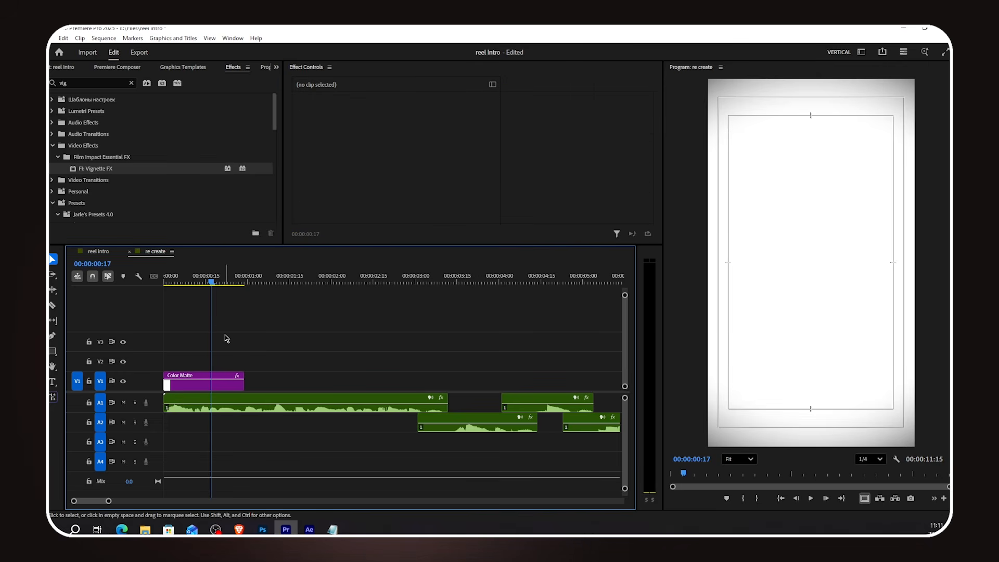
# Copy "Most editors" from the Notepad script and paste it as a new text layer in the frame at 00:00:00:00.
pyautogui.moveTo(186, 283); pyautogui.dragTo(159, 291)
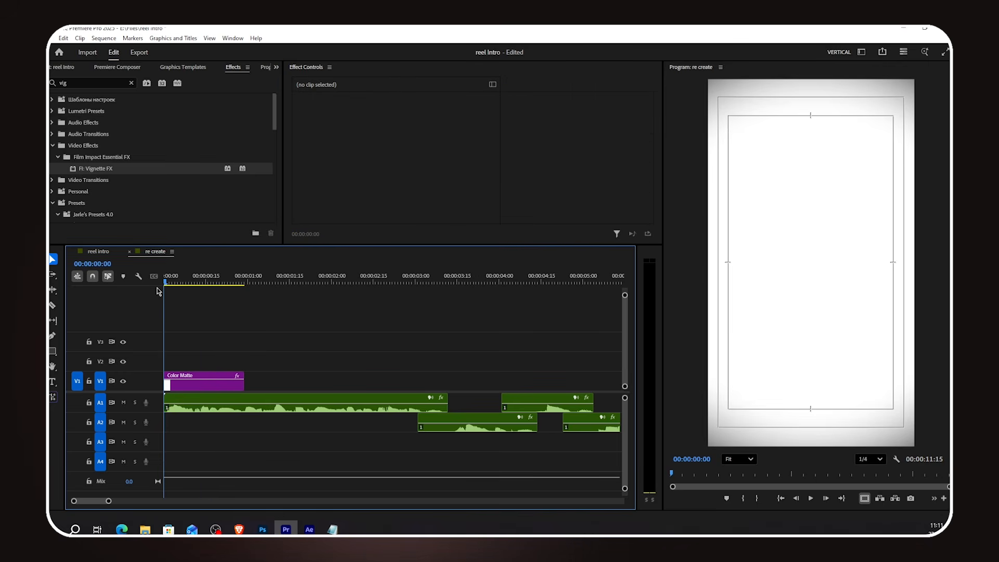
pyautogui.click(52, 384)
pyautogui.click(333, 530)
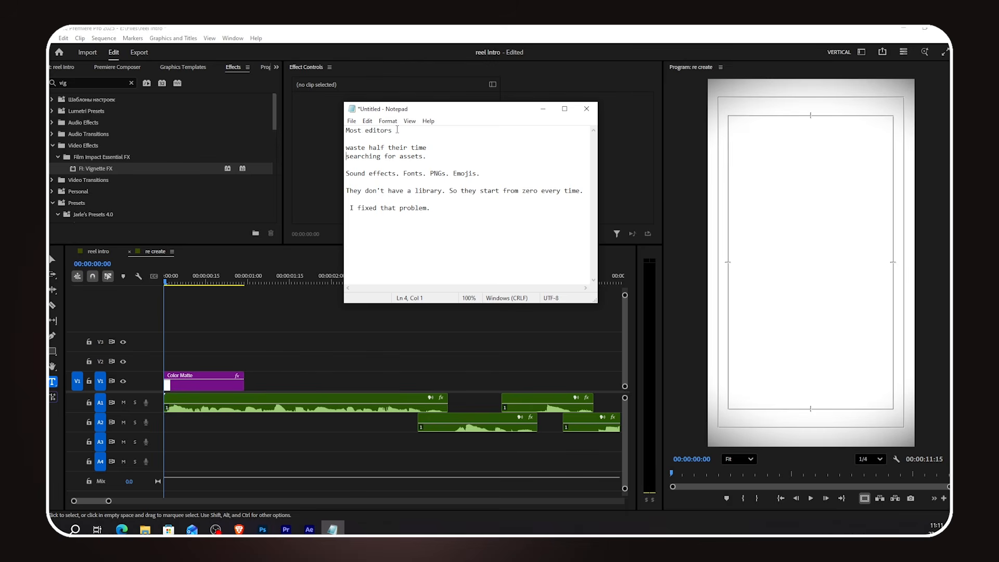
pyautogui.moveTo(397, 129); pyautogui.dragTo(341, 130)
pyautogui.hotkey('ctrl', 'c')
pyautogui.click(543, 109)
pyautogui.click(785, 251)
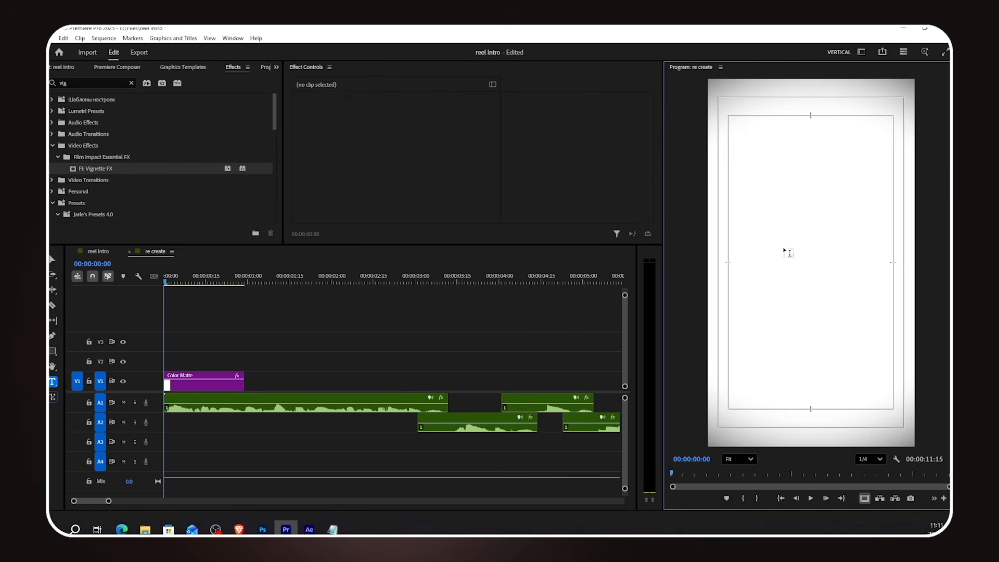
pyautogui.hotkey('ctrl', 'v')
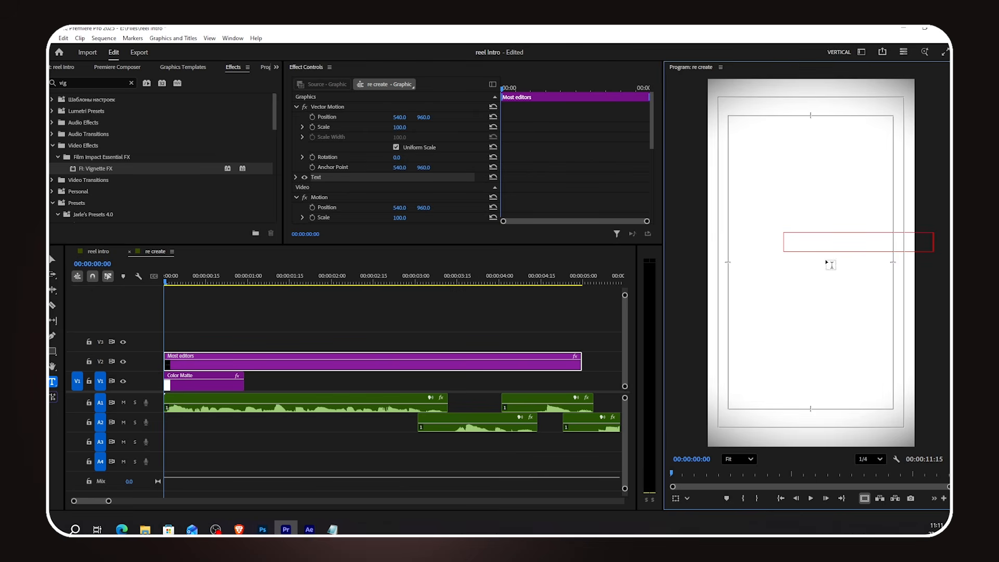
# Select all of the "Most editors" text and set its fill color to black.
pyautogui.hotkey('ctrl', 'a')
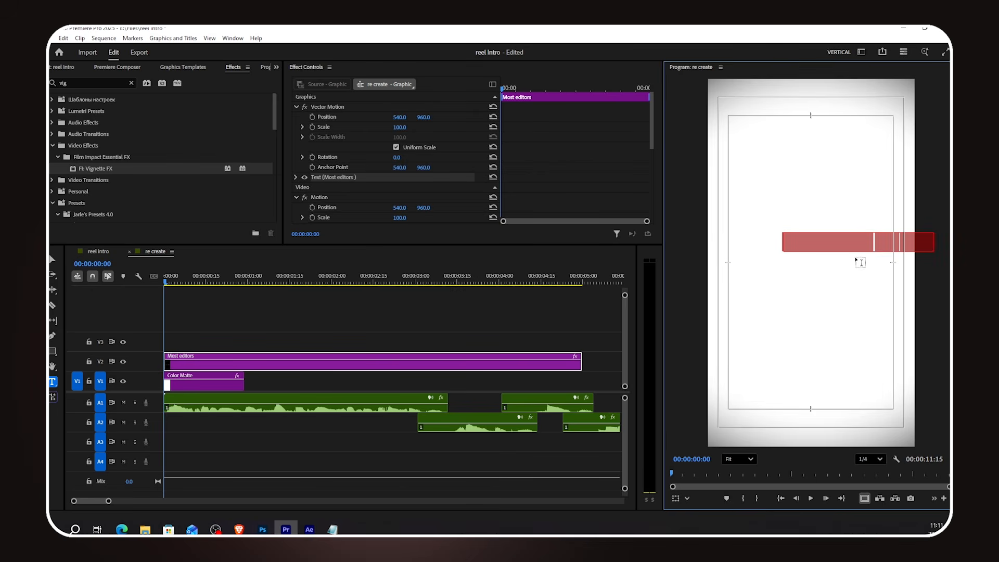
pyautogui.click(266, 67)
pyautogui.scroll(-4, 158, 126)
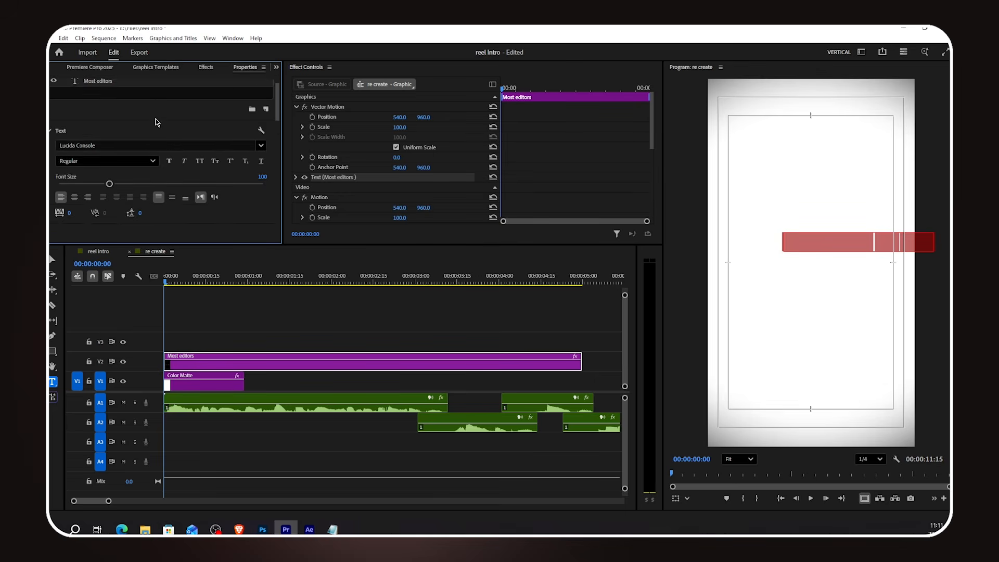
pyautogui.scroll(-1, 152, 185)
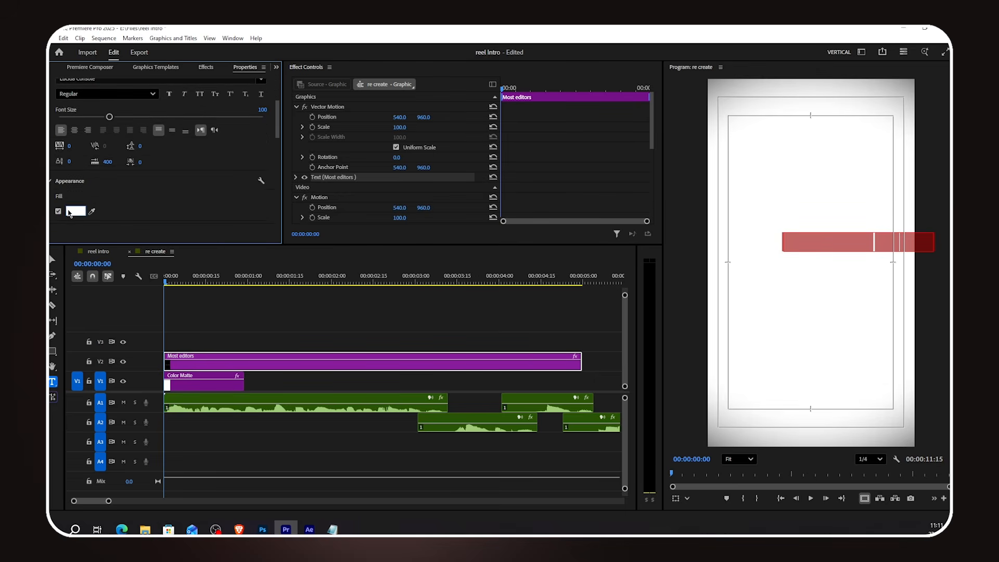
pyautogui.click(75, 212)
pyautogui.moveTo(391, 270); pyautogui.dragTo(330, 162)
pyautogui.click(567, 354)
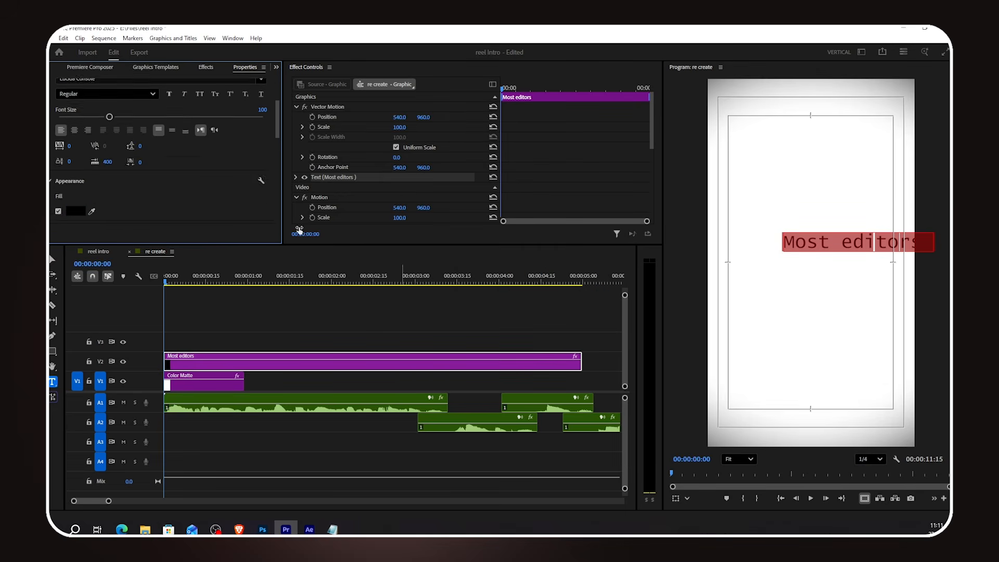
# Set the text's font to Helvetica Regular and center it horizontally and vertically in the frame.
pyautogui.scroll(2, 213, 217)
pyautogui.click(101, 145)
pyautogui.write('helv')
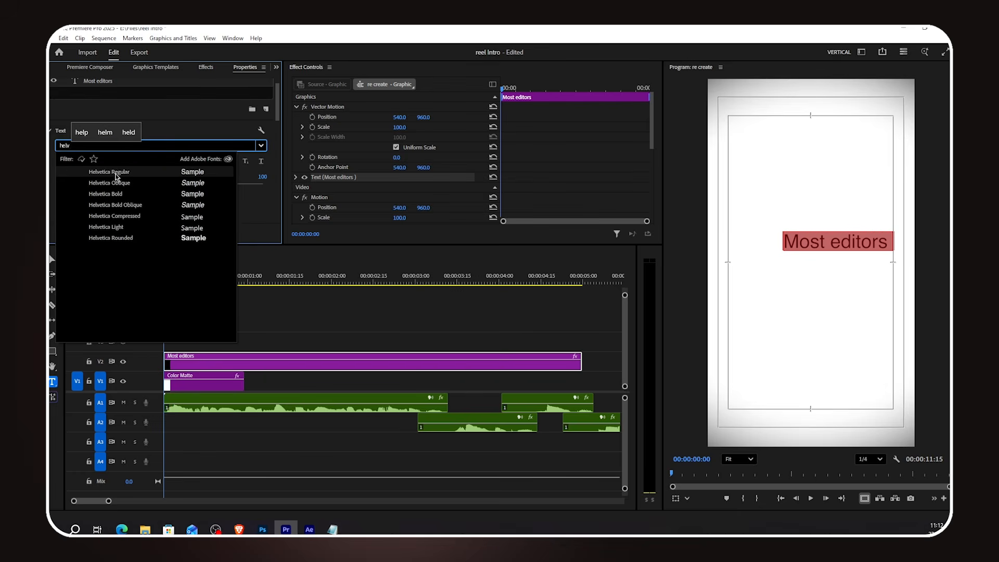
pyautogui.click(116, 173)
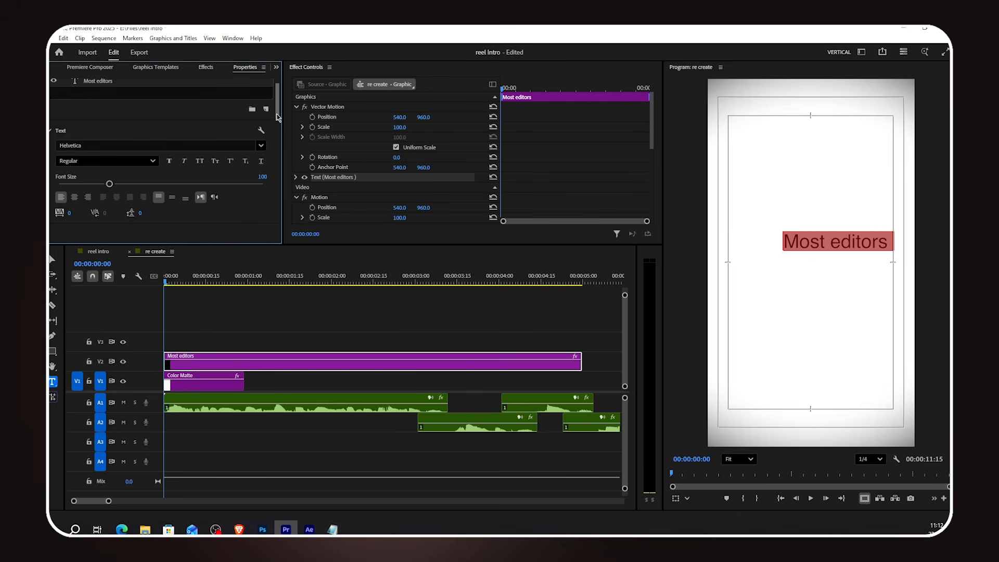
pyautogui.moveTo(279, 103); pyautogui.dragTo(280, 173)
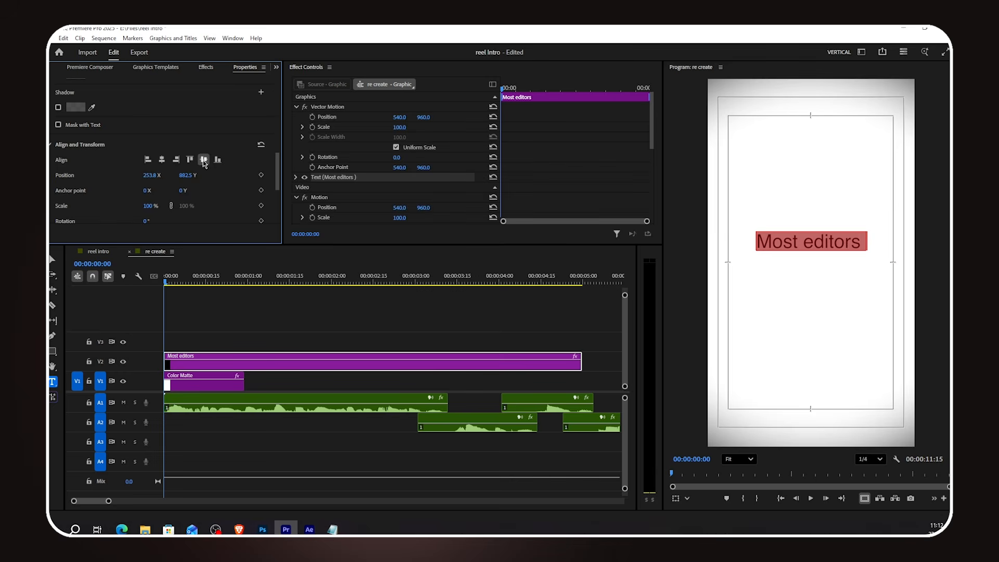
pyautogui.click(203, 160)
# Set the text's font size to 85 and re-center it horizontally and vertically in the frame.
pyautogui.moveTo(286, 166); pyautogui.dragTo(284, 112)
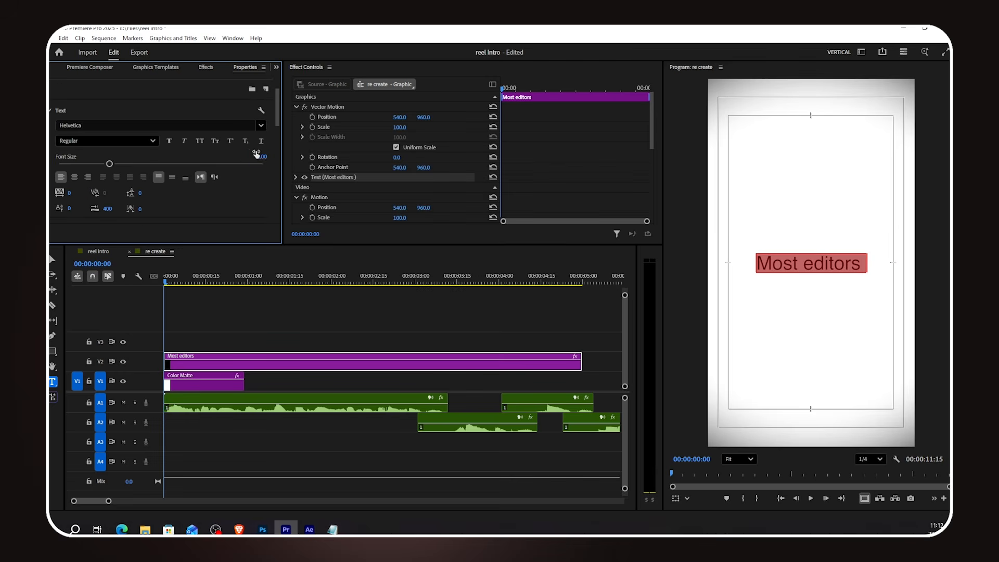
pyautogui.click(258, 156)
pyautogui.write('85')
pyautogui.press('Return')
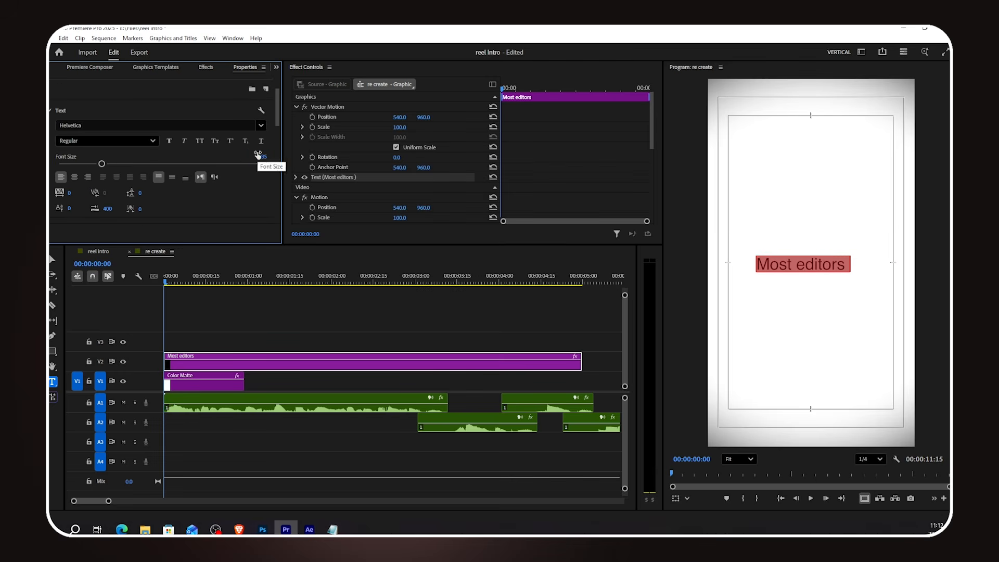
pyautogui.moveTo(278, 110); pyautogui.dragTo(258, 191)
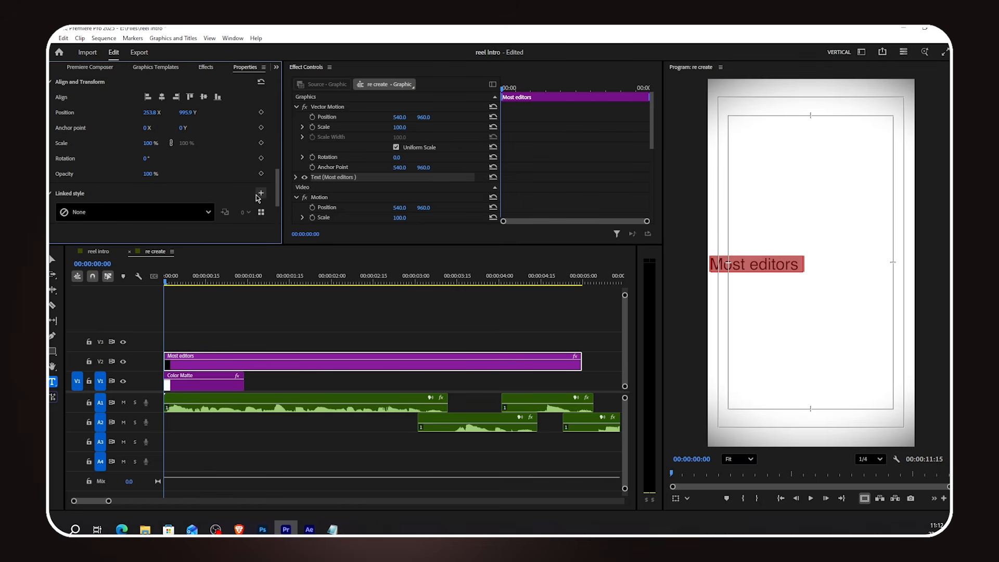
pyautogui.click(162, 97)
pyautogui.click(205, 98)
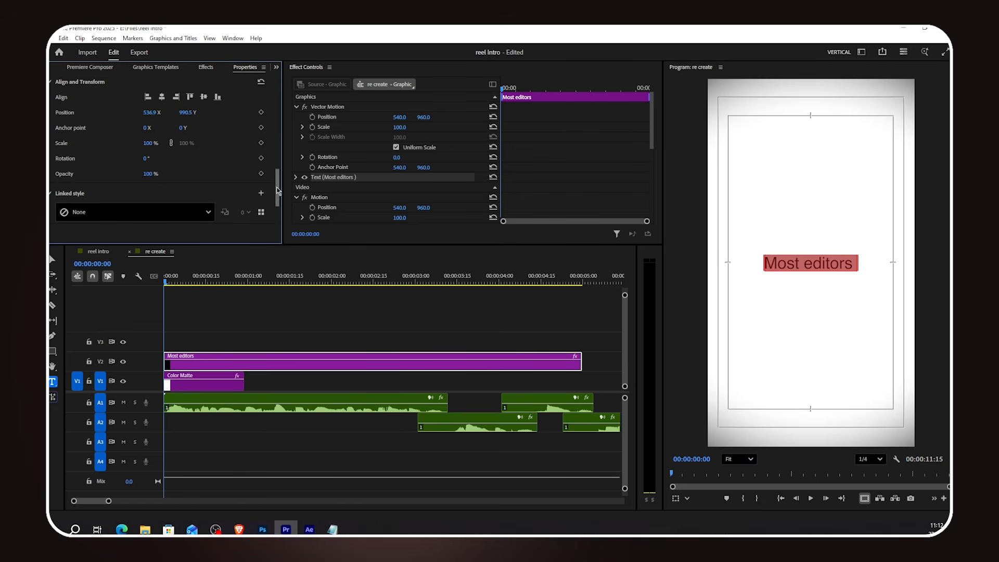
pyautogui.scroll(5, 278, 190)
# Trim the "Most editors" clip to the color matte's end, shift its start to about two frames into the sequence, and play it back.
pyautogui.click(232, 338)
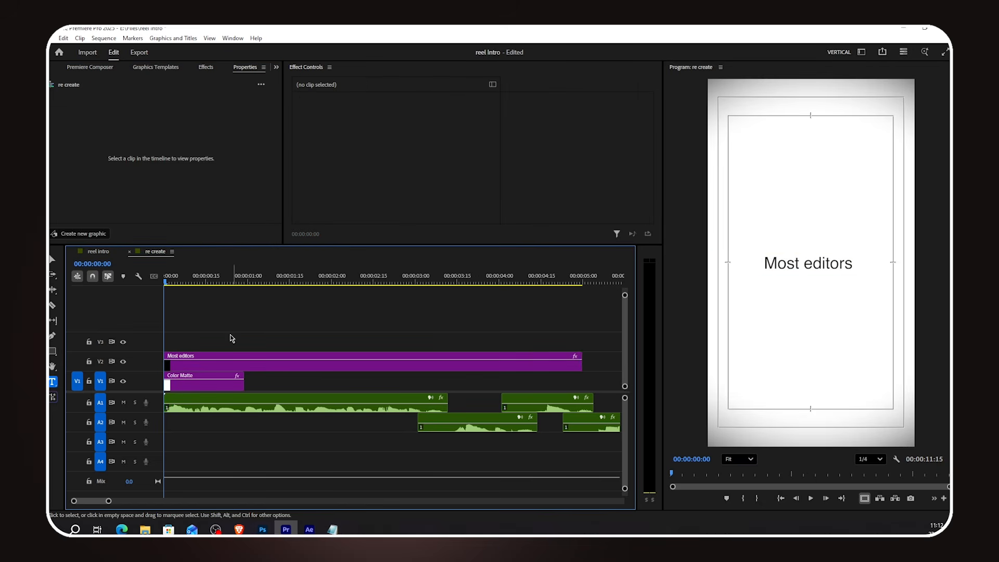
pyautogui.moveTo(581, 360); pyautogui.dragTo(244, 362)
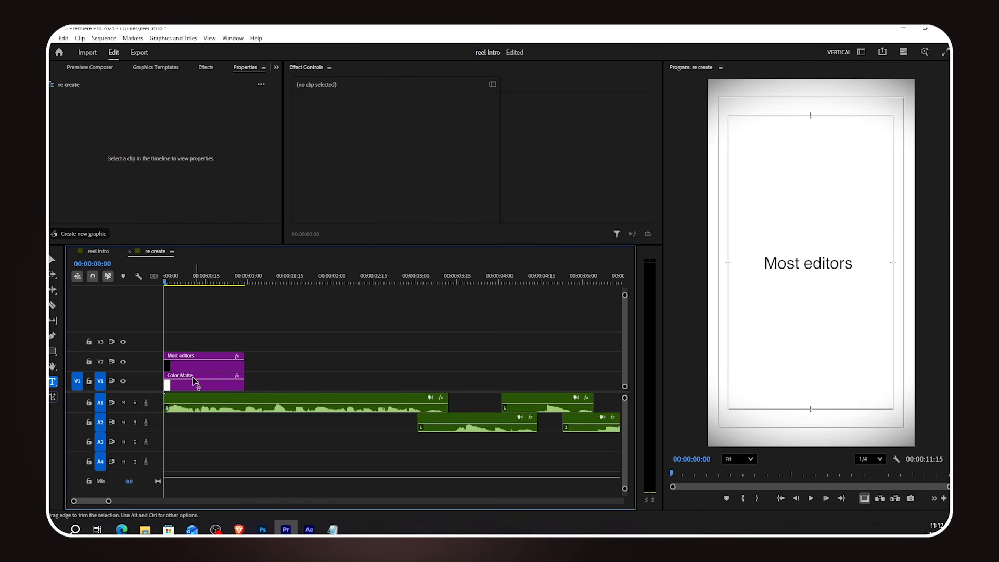
pyautogui.press('=')
pyautogui.press('=')
pyautogui.moveTo(182, 363); pyautogui.dragTo(197, 370)
pyautogui.press('space')
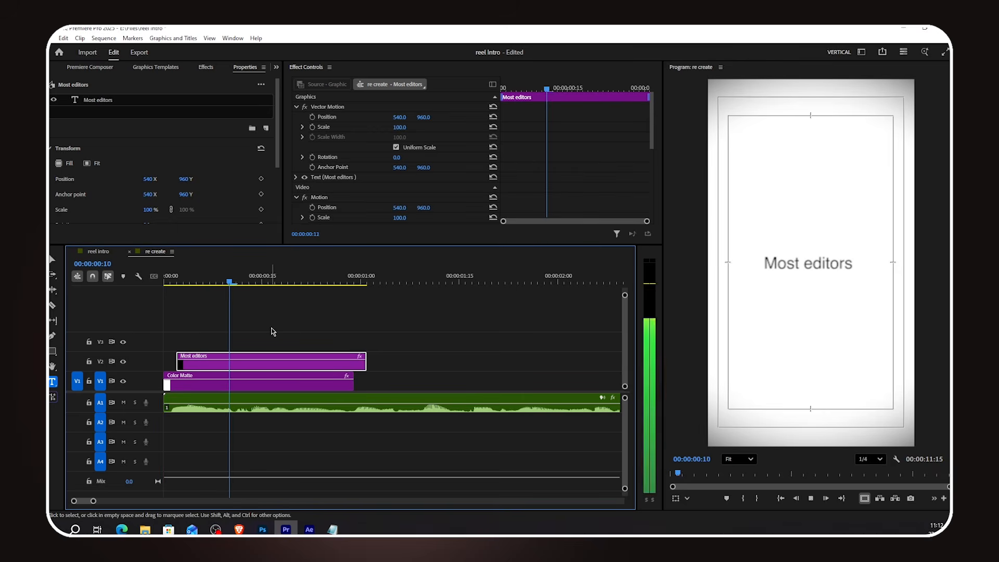
# Split the "Most editors" clip at 00:00:00:14 and trim the second part to the end of the white color matte.
pyautogui.press('space')
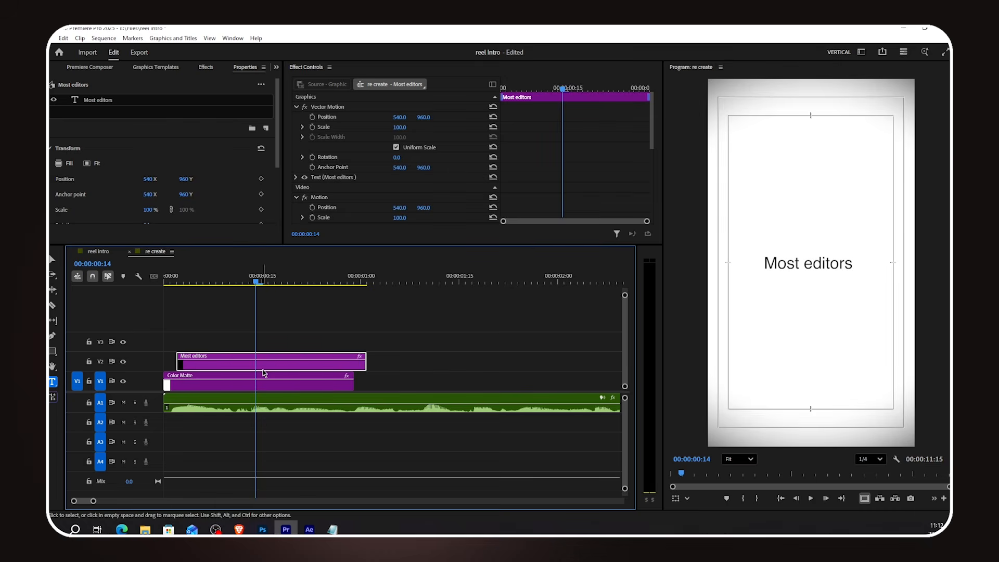
pyautogui.hotkey('ctrl', 'k')
pyautogui.moveTo(366, 364); pyautogui.dragTo(355, 366)
# Find the Crop effect and apply it to the first "Most editors" clip.
pyautogui.click(230, 282)
pyautogui.click(230, 362)
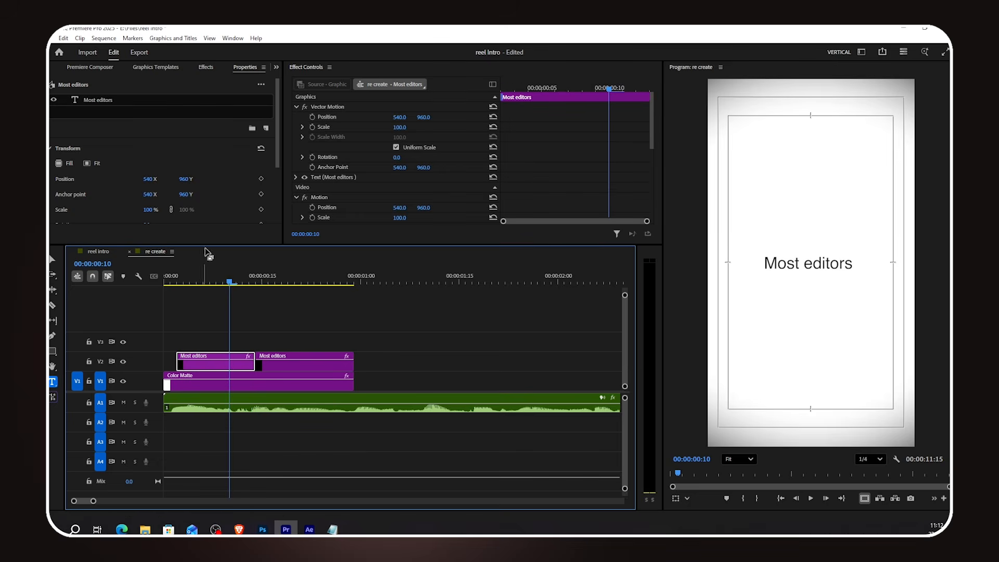
pyautogui.click(206, 69)
pyautogui.click(88, 83)
pyautogui.write('crop')
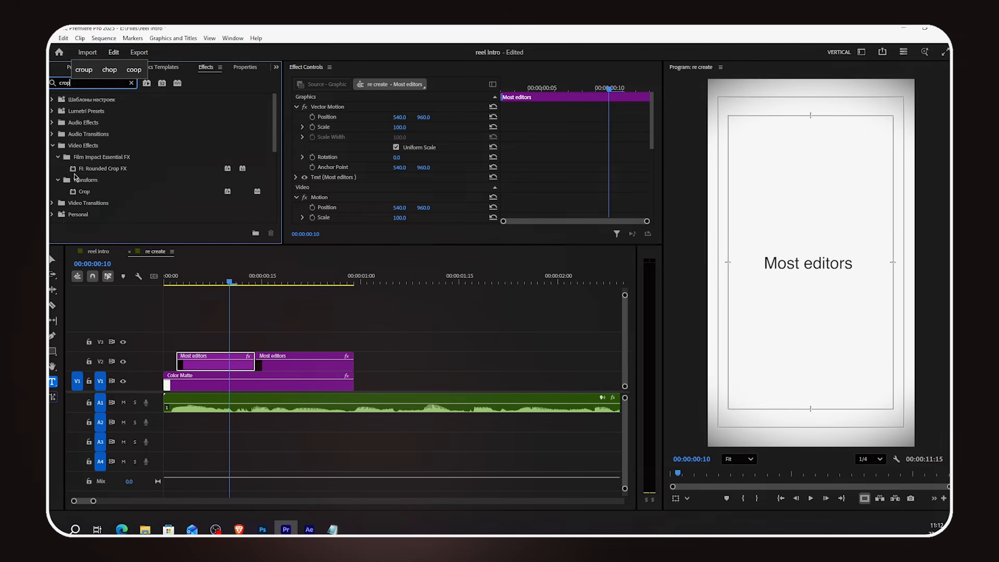
pyautogui.click(93, 193)
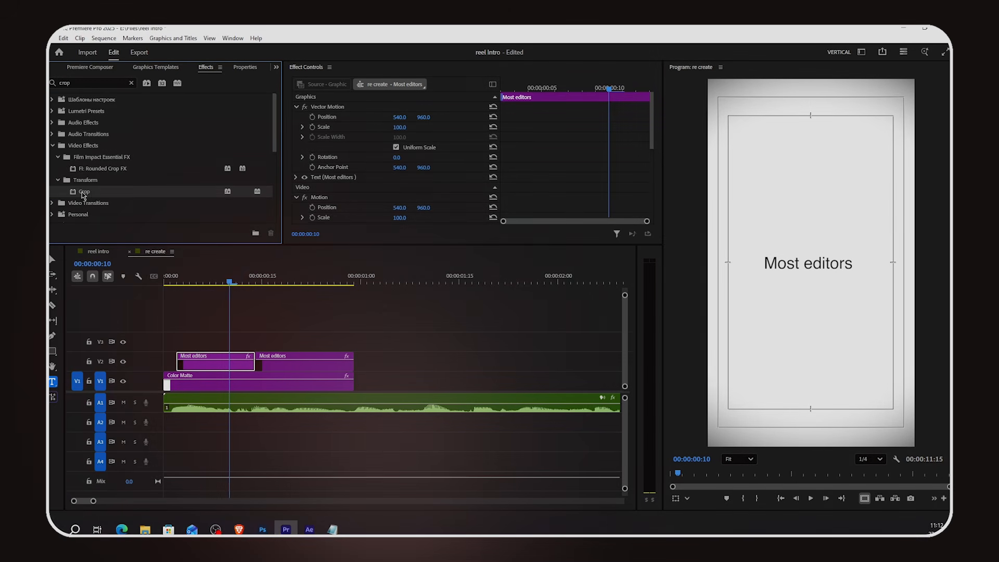
pyautogui.moveTo(83, 192); pyautogui.dragTo(199, 365)
# Crop the right side of the first "Most editors" clip by about 53% to hide "editors", and play the sequence from the start.
pyautogui.scroll(-1, 333, 209)
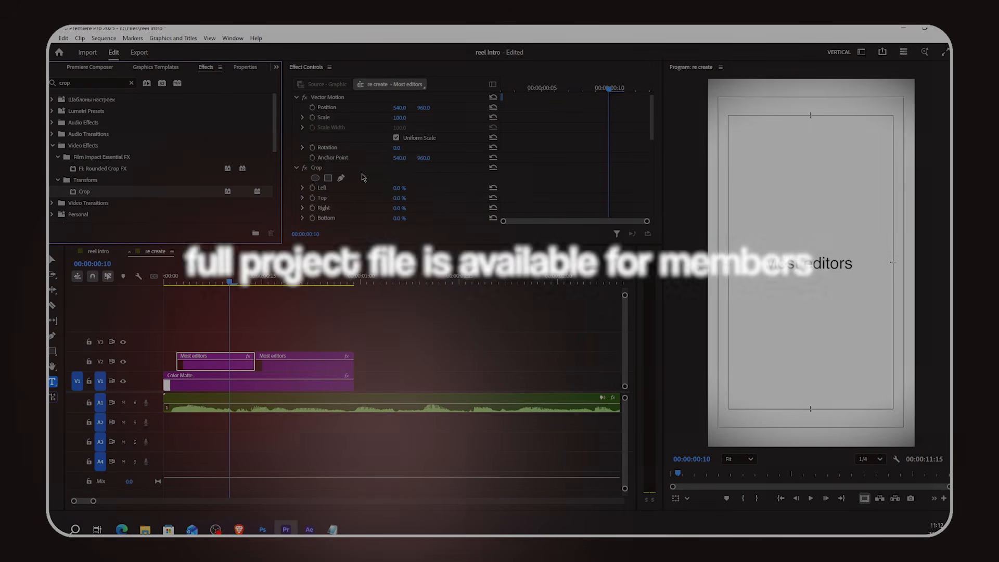
pyautogui.click(362, 167)
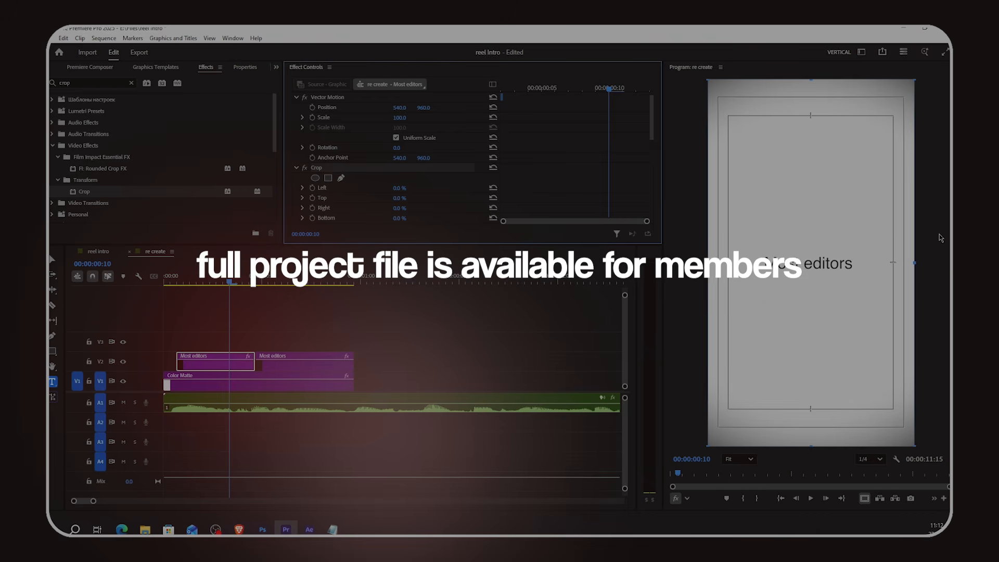
pyautogui.moveTo(915, 263); pyautogui.dragTo(804, 268)
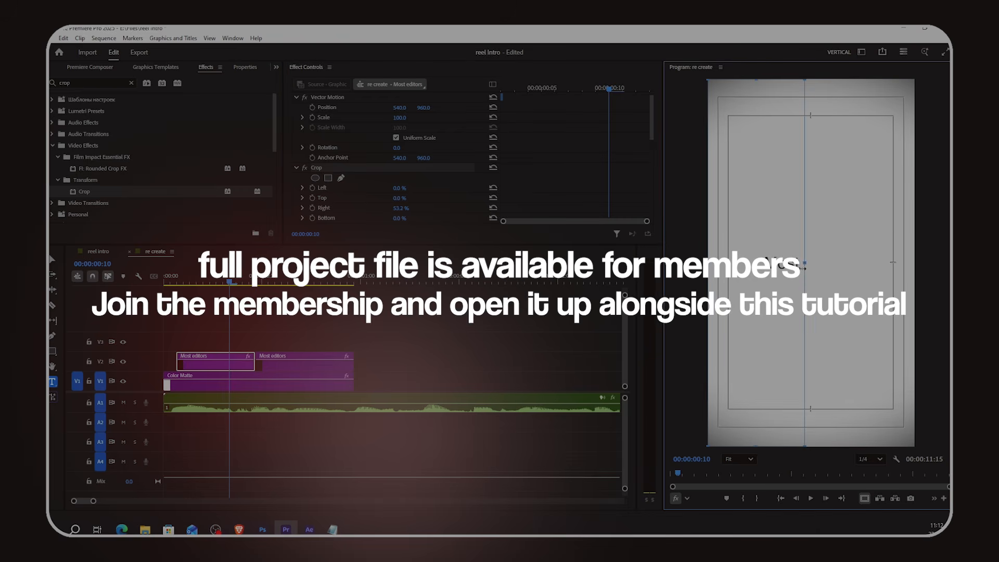
pyautogui.click(301, 330)
pyautogui.moveTo(229, 283); pyautogui.dragTo(146, 288)
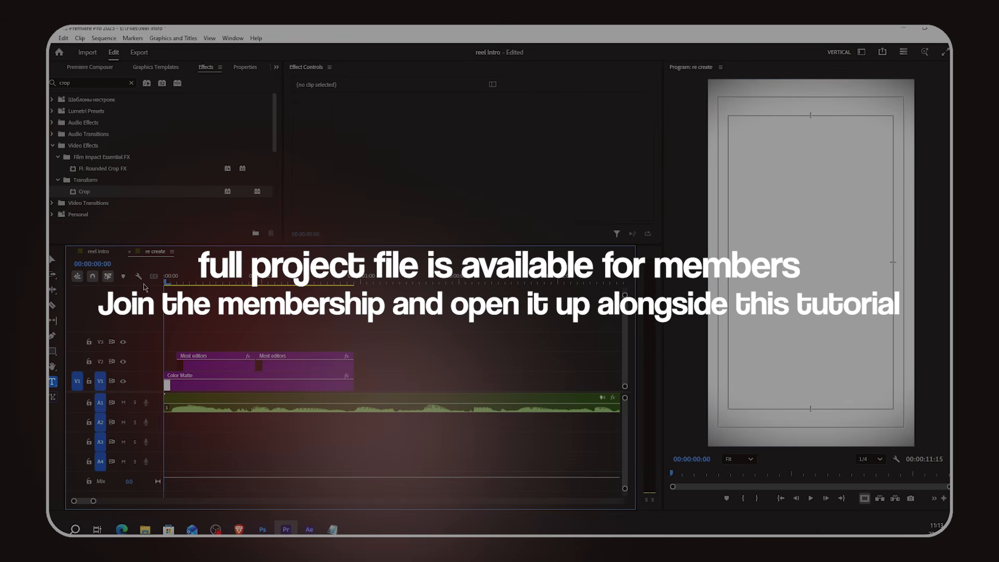
pyautogui.press('space')
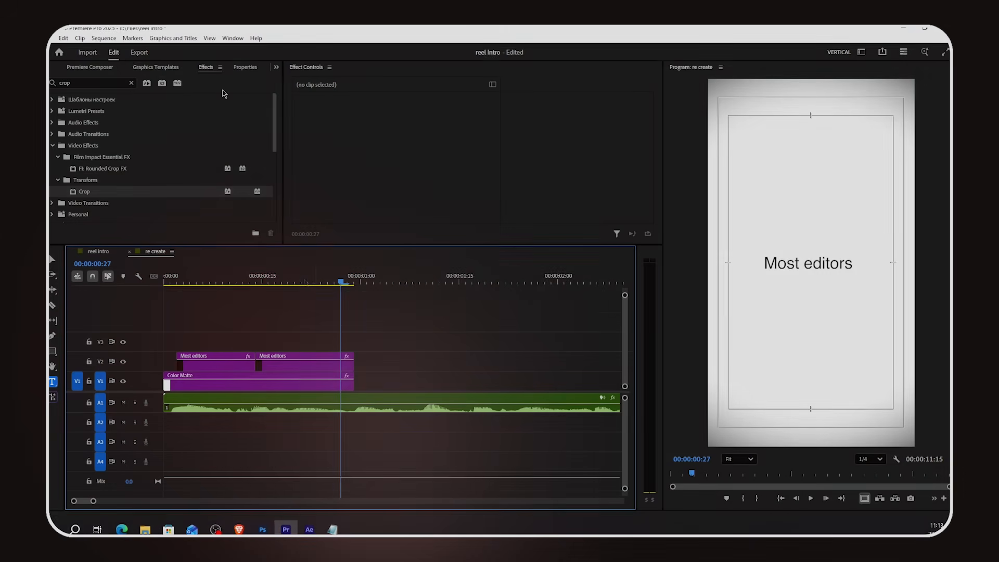
# Create a dark red color matte (about 910202) with the default name and place it on V1 directly after the white matte.
pyautogui.click(50, 70)
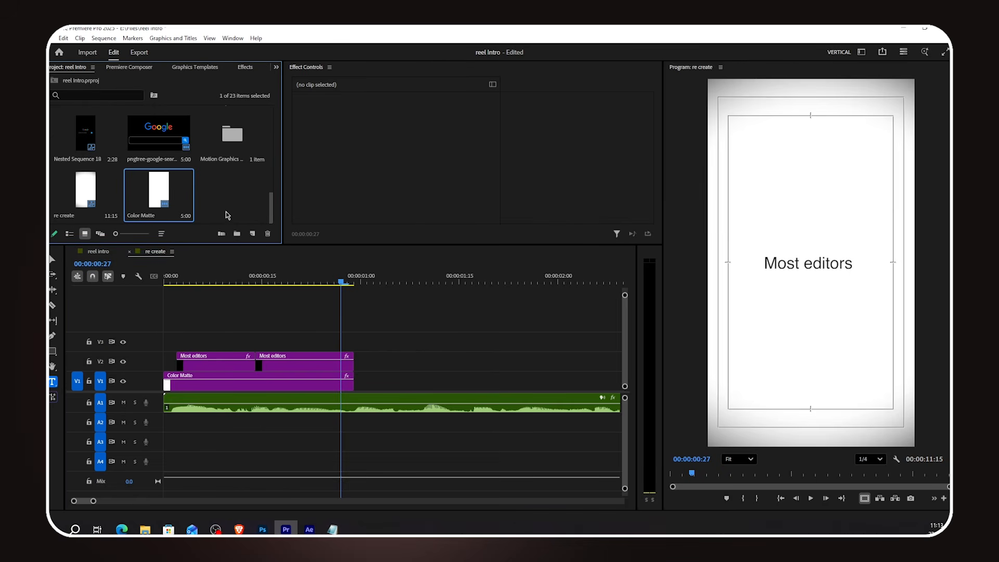
pyautogui.click(253, 237)
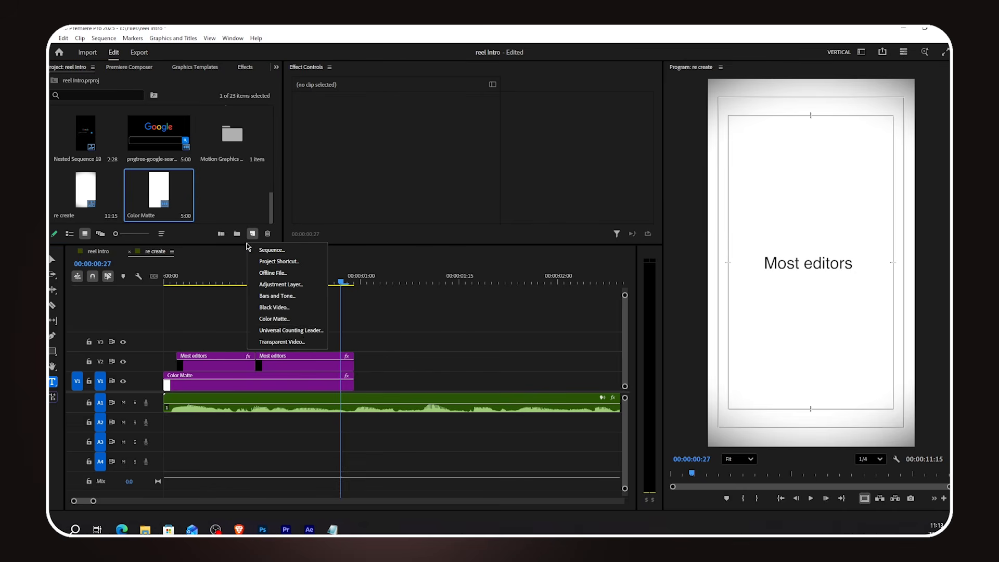
pyautogui.click(280, 319)
pyautogui.click(531, 320)
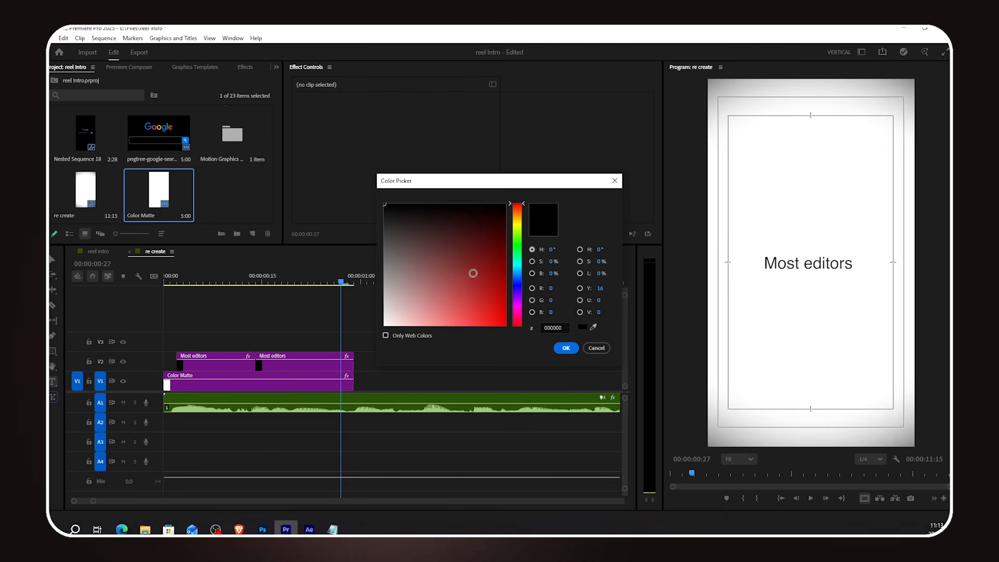
pyautogui.moveTo(474, 273); pyautogui.dragTo(487, 272)
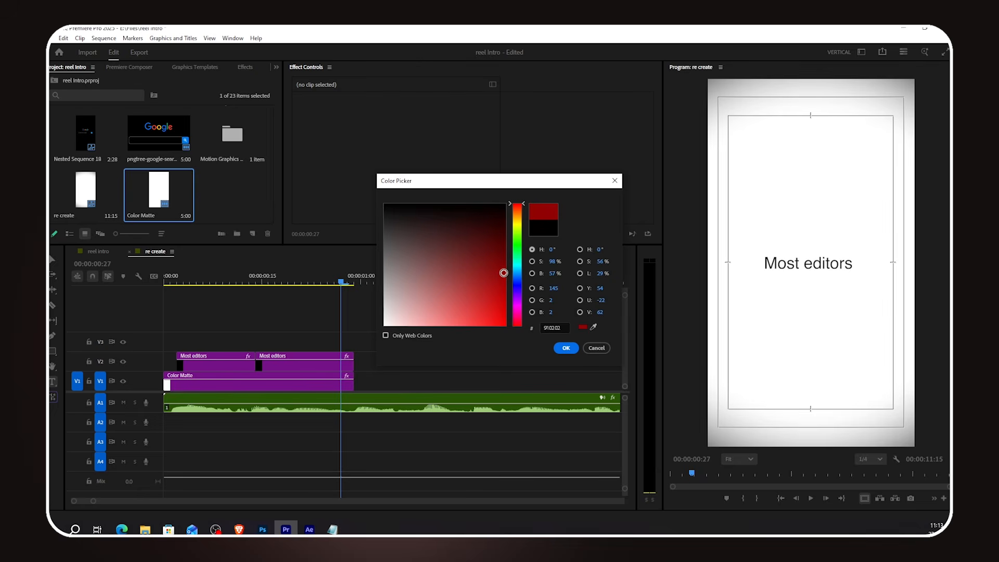
pyautogui.click(567, 348)
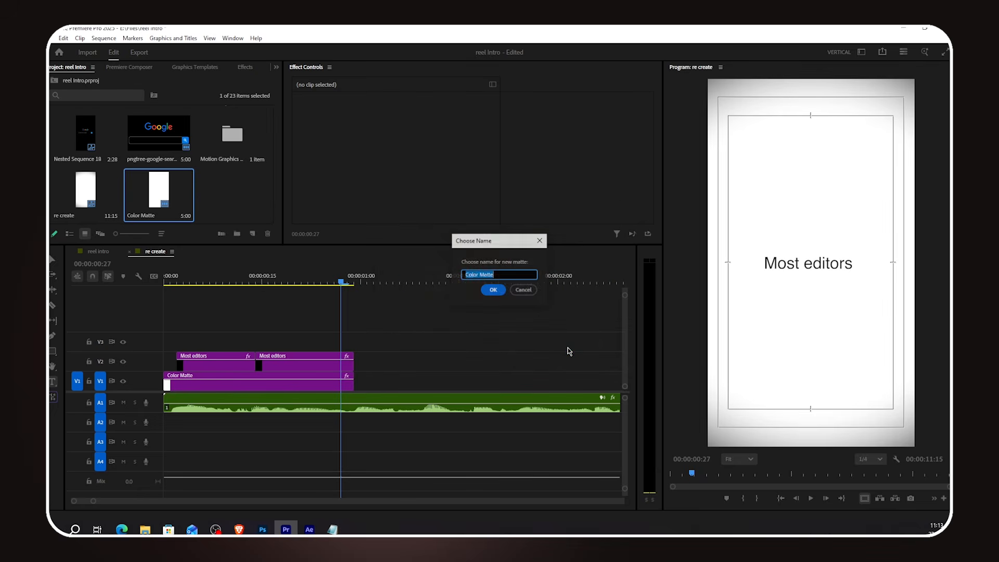
pyautogui.click(495, 290)
pyautogui.moveTo(237, 207); pyautogui.dragTo(363, 384)
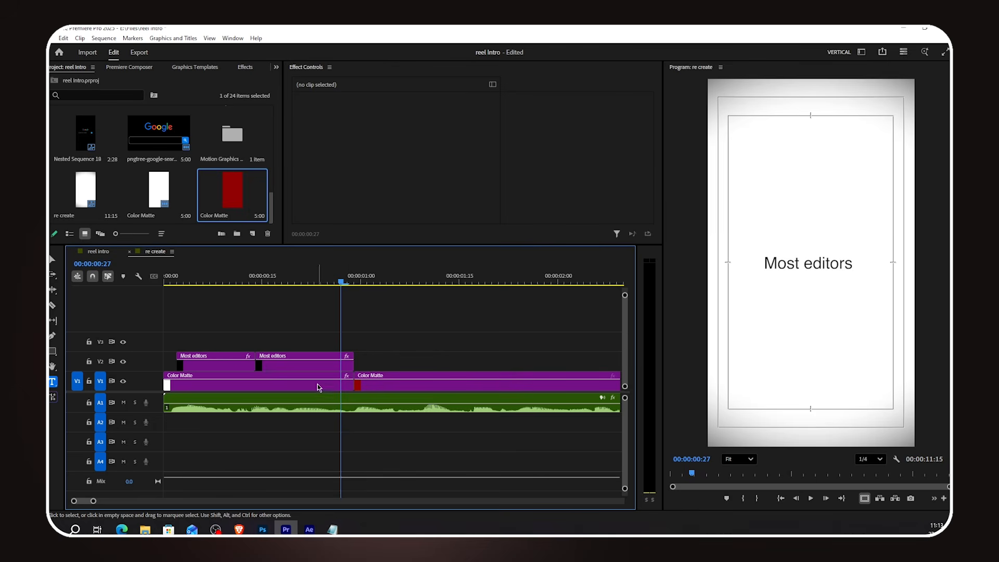
# Copy the Vignette FX effect from the white color matte to the red color matte.
pyautogui.click(319, 387)
pyautogui.scroll(-3, 350, 172)
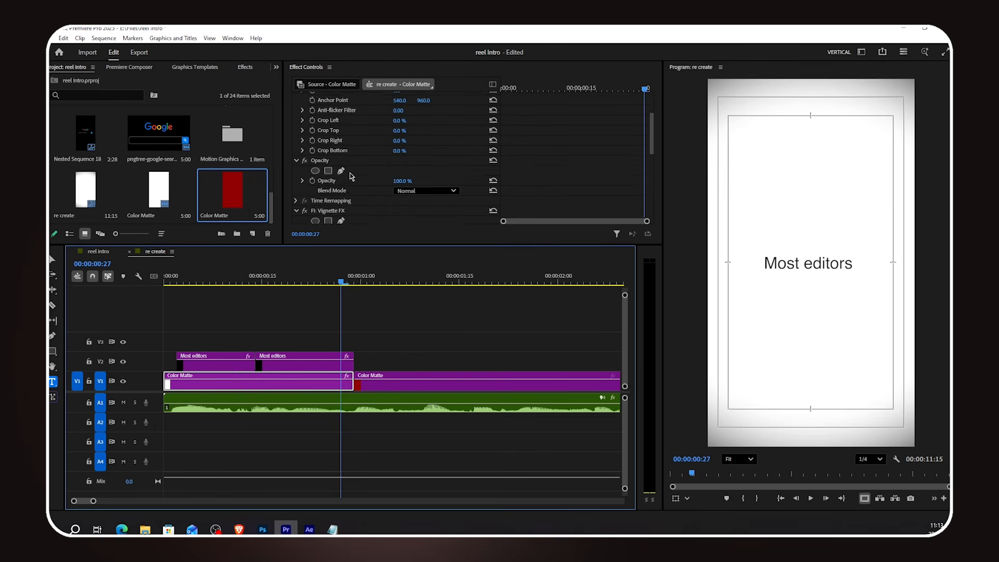
pyautogui.scroll(-2, 349, 173)
pyautogui.click(331, 174)
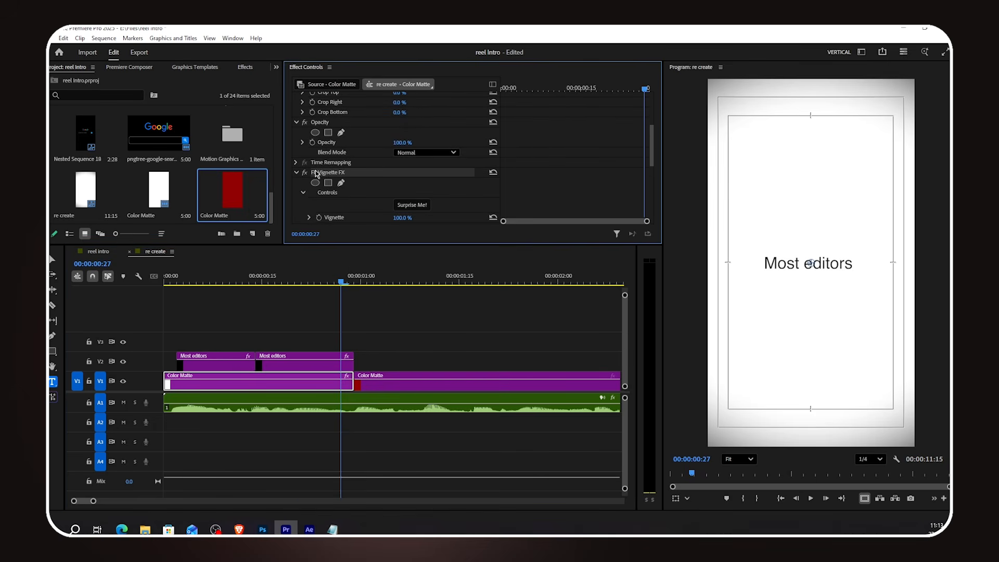
pyautogui.rightClick(317, 174)
pyautogui.click(339, 212)
pyautogui.click(394, 279)
pyautogui.click(394, 380)
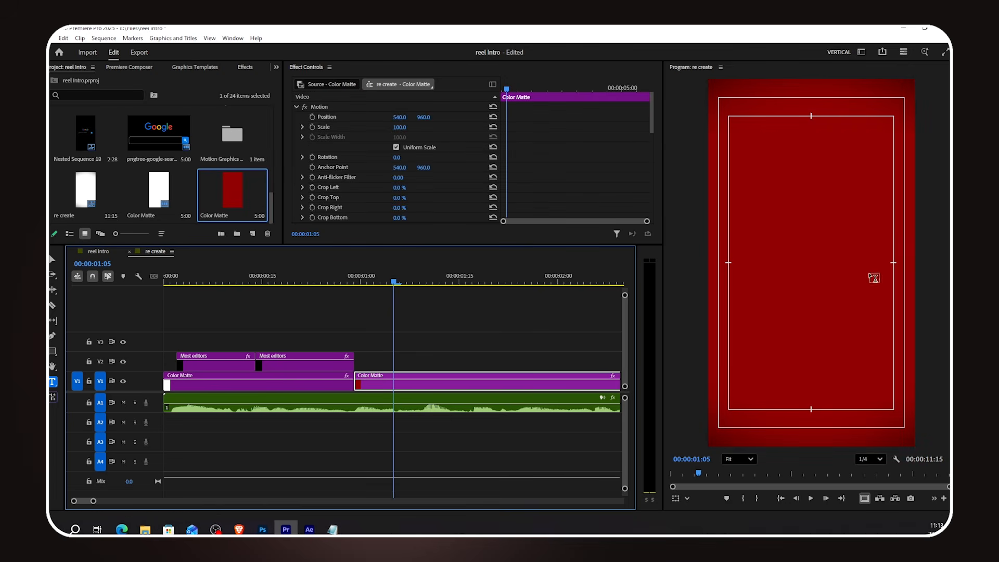
# Duplicate the second "Most editors" clip on V2 so the copy starts with the red color matte.
pyautogui.click(368, 282)
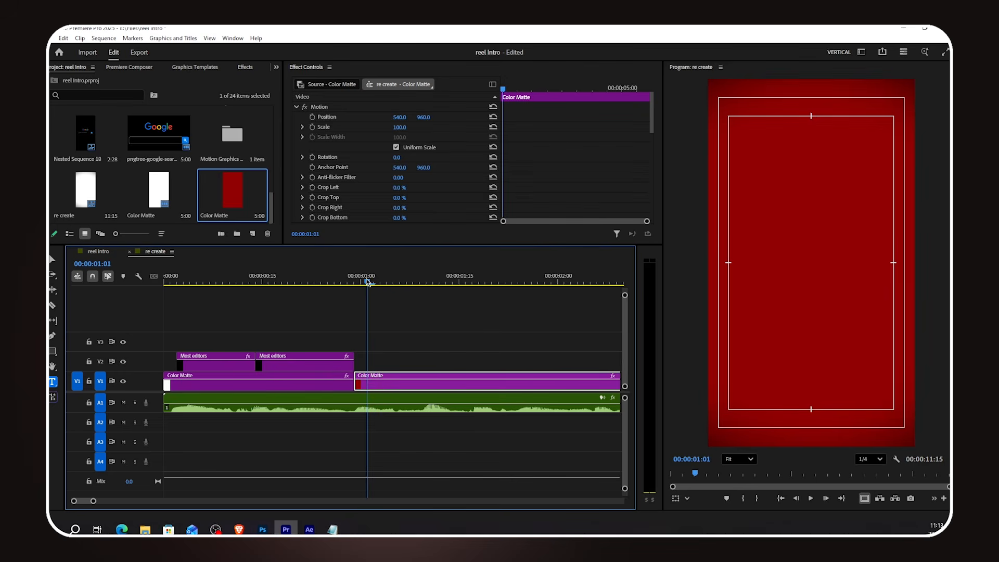
pyautogui.click(313, 368)
pyautogui.moveTo(289, 369); pyautogui.dragTo(394, 362)
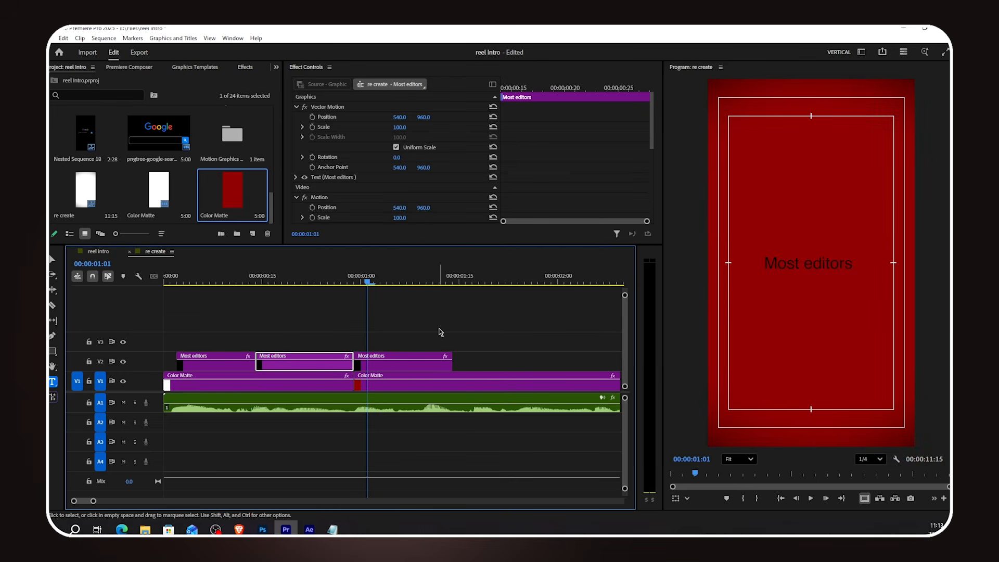
# Replace the duplicated clip's text with "waste half their time", copied from the script in Notepad.
pyautogui.click(415, 370)
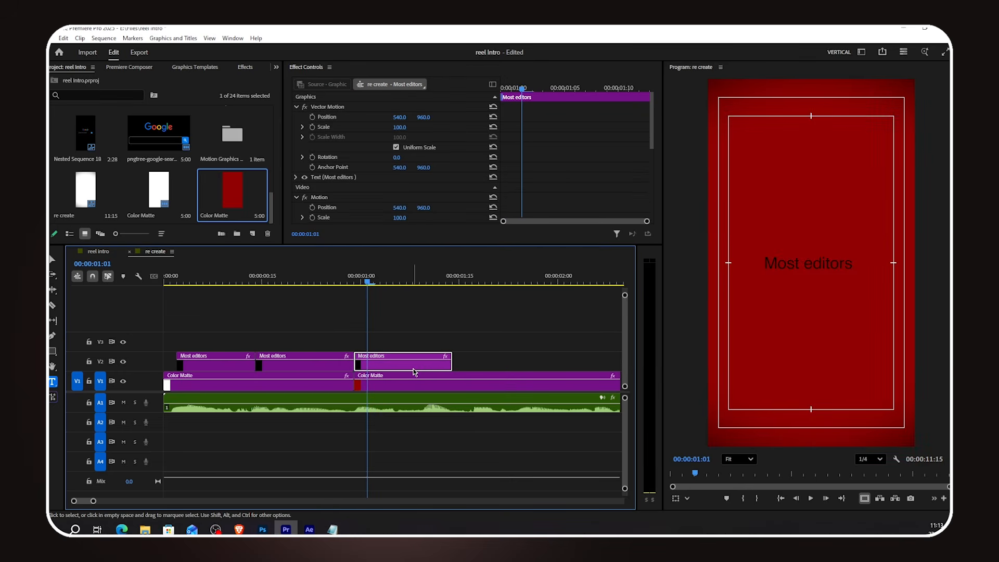
pyautogui.click(333, 530)
pyautogui.moveTo(427, 147); pyautogui.dragTo(350, 142)
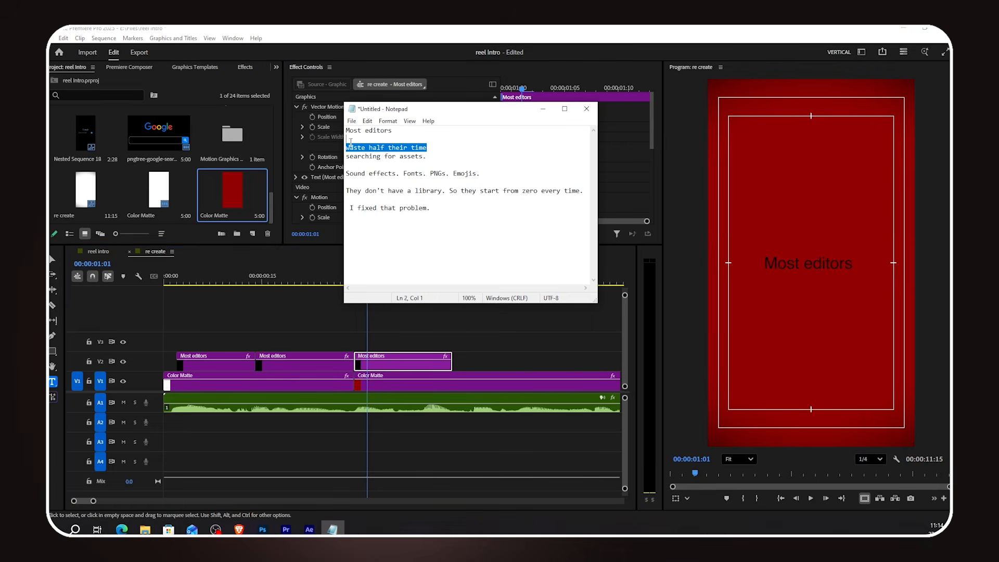
pyautogui.click(543, 109)
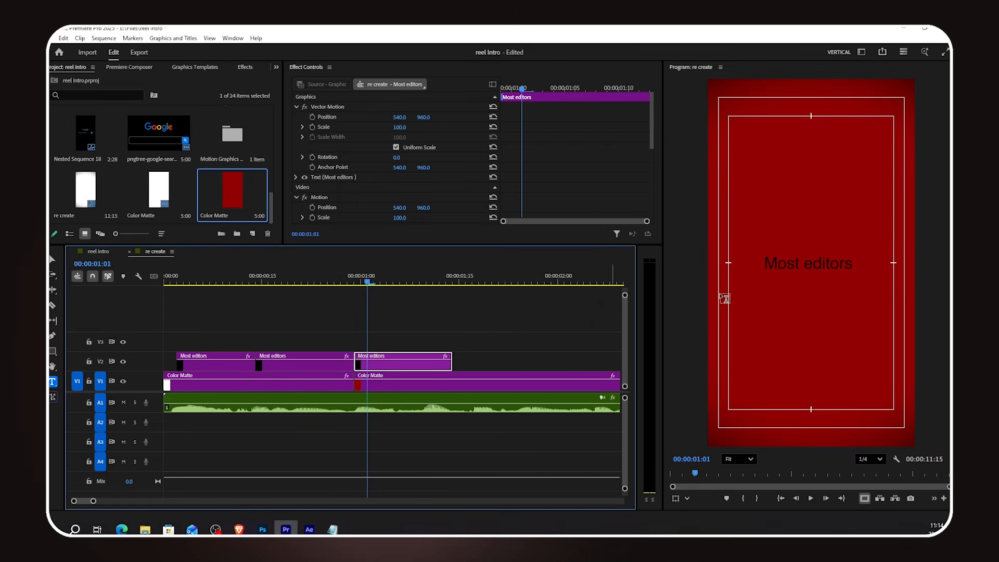
pyautogui.hotkey('ctrl', 'v')
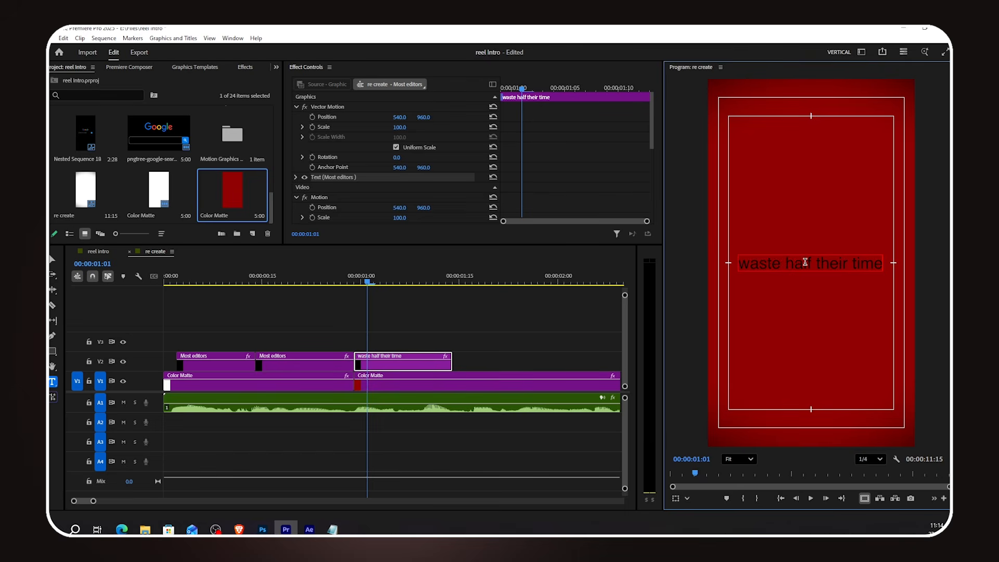
# Set the fill color of the "waste half their time" text to white (FFFFFF).
pyautogui.click(252, 68)
pyautogui.click(264, 68)
pyautogui.scroll(-3, 117, 201)
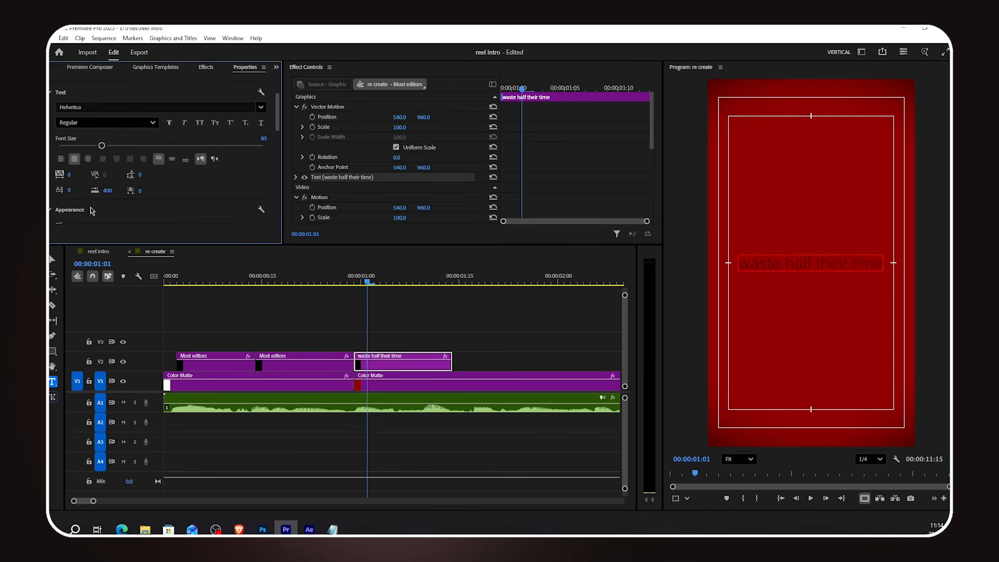
pyautogui.scroll(-1, 93, 210)
pyautogui.click(78, 212)
pyautogui.moveTo(392, 322); pyautogui.dragTo(364, 360)
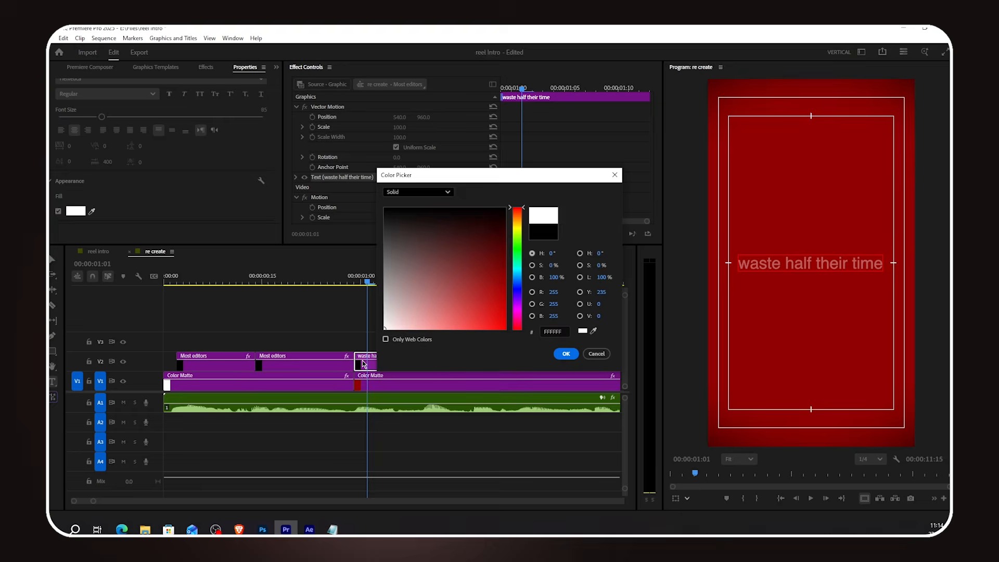
pyautogui.click(567, 355)
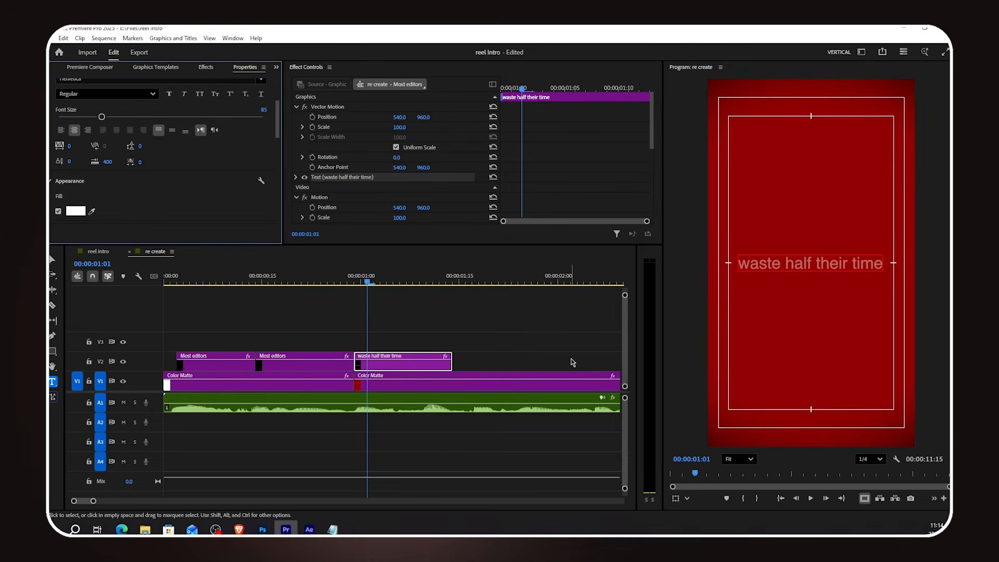
# Set the font size of the "waste half their time" text to 65.
pyautogui.click(263, 110)
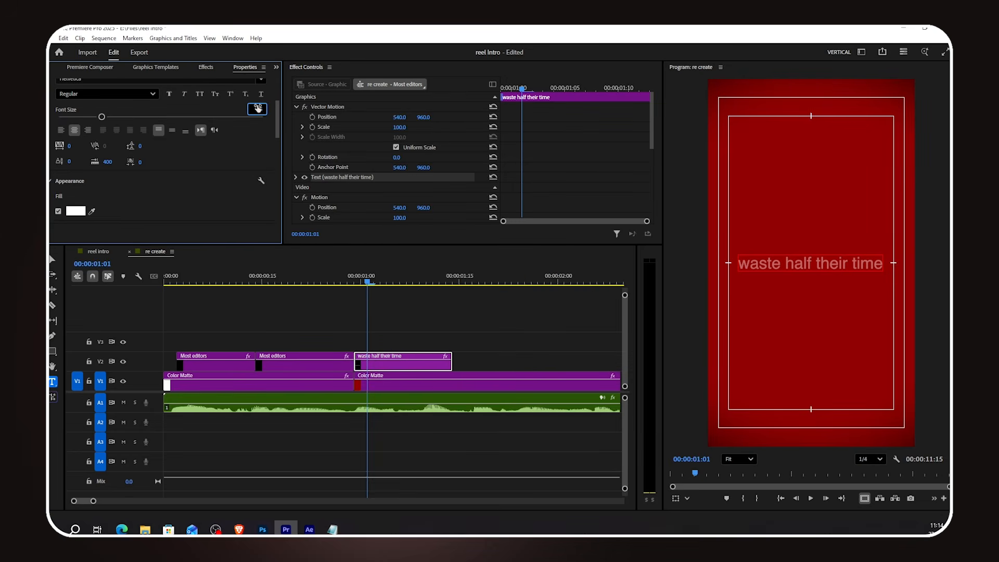
pyautogui.write('55')
pyautogui.press('Return')
# Change the font of only the word "time" to Edwardian Script ITC.
pyautogui.moveTo(381, 284); pyautogui.dragTo(401, 286)
pyautogui.doubleClick(853, 264)
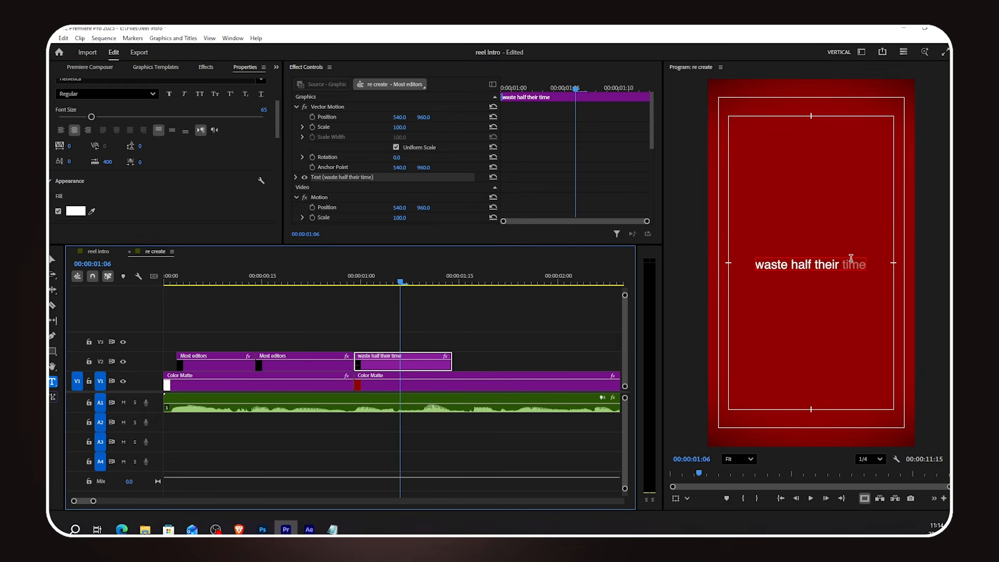
pyautogui.scroll(2, 156, 135)
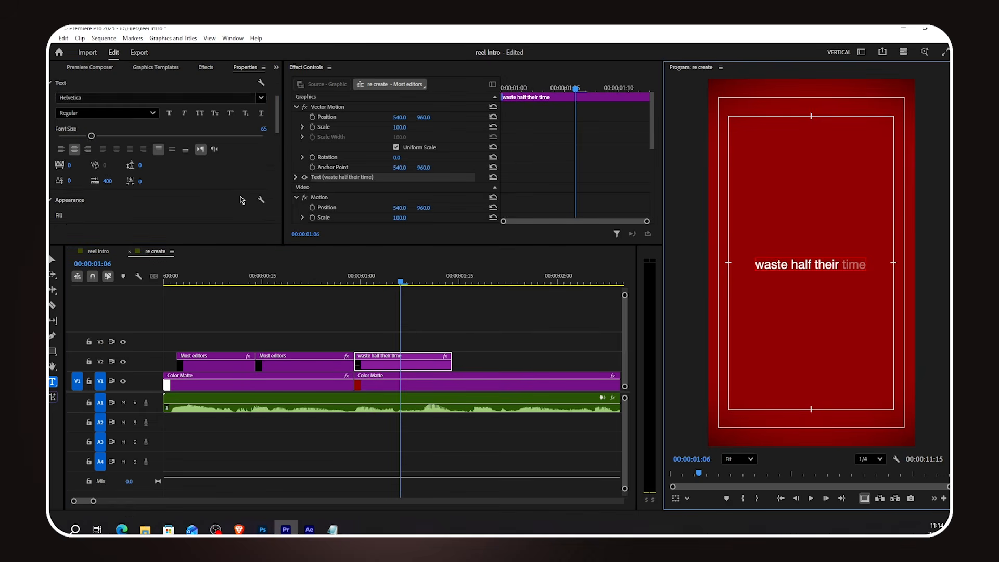
pyautogui.click(90, 108)
pyautogui.write('e')
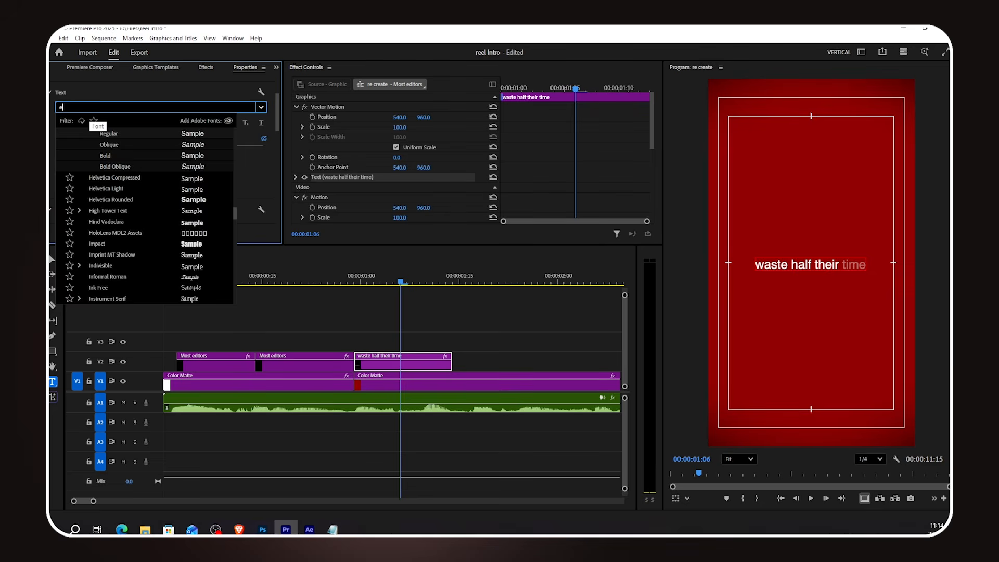
pyautogui.write('dw')
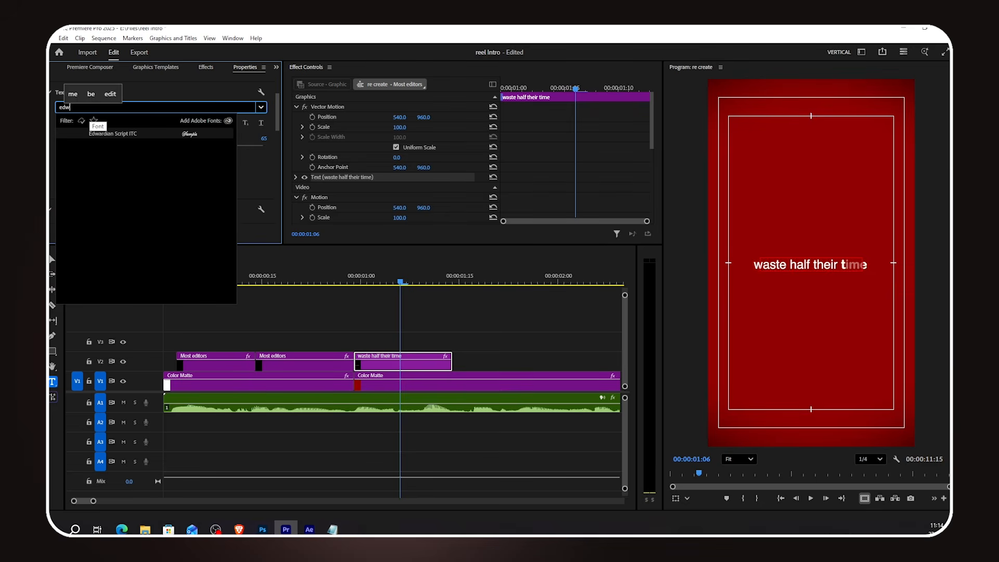
pyautogui.click(121, 134)
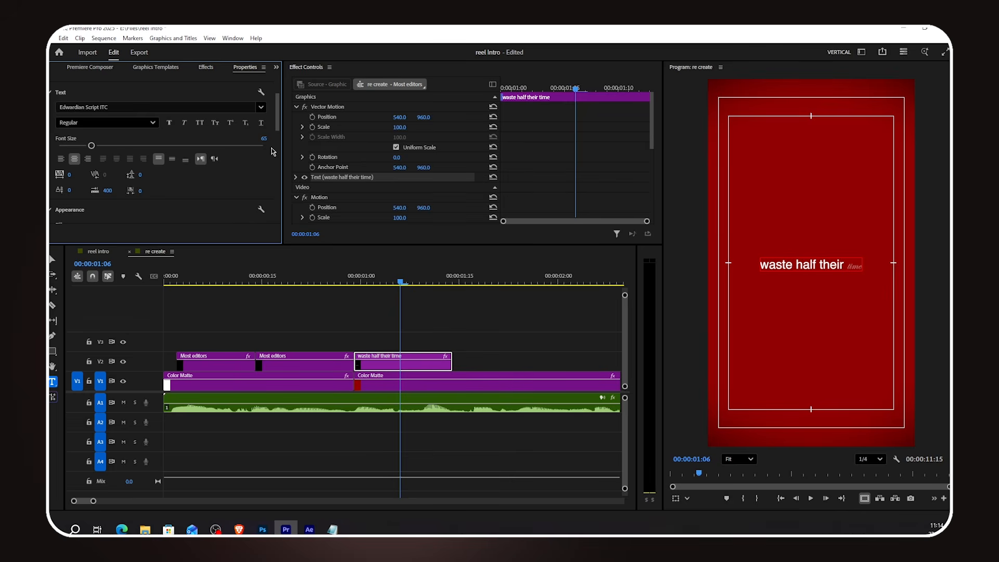
# Enlarge the word "time" to font size 120 and deselect the text clip.
pyautogui.moveTo(95, 147); pyautogui.dragTo(125, 150)
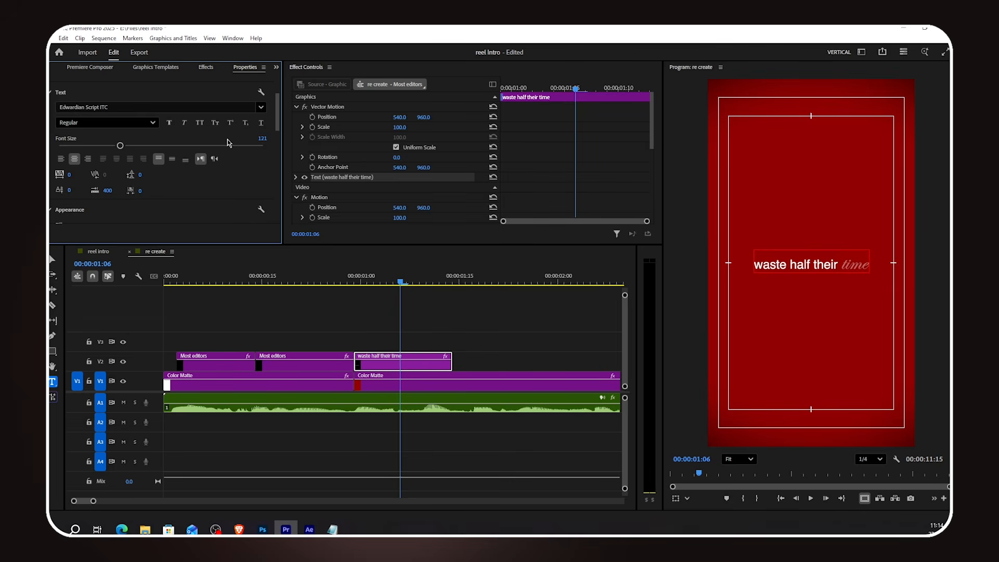
pyautogui.click(264, 139)
pyautogui.write('120')
pyautogui.press('Return')
pyautogui.click(459, 328)
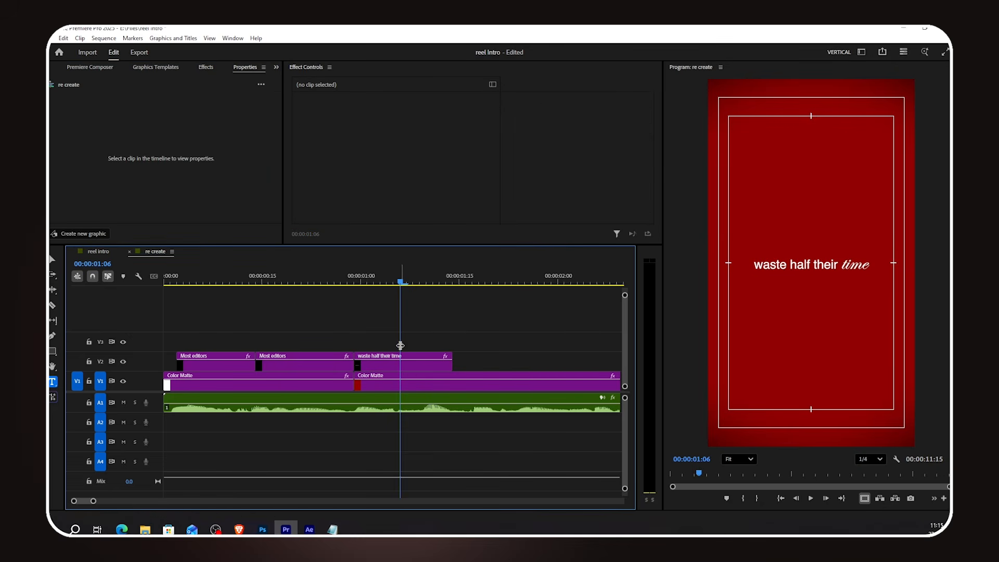
# Play the voice-over past the "waste half their time" text clip and extend the clip's end to 00:00:02:05.
pyautogui.click(443, 369)
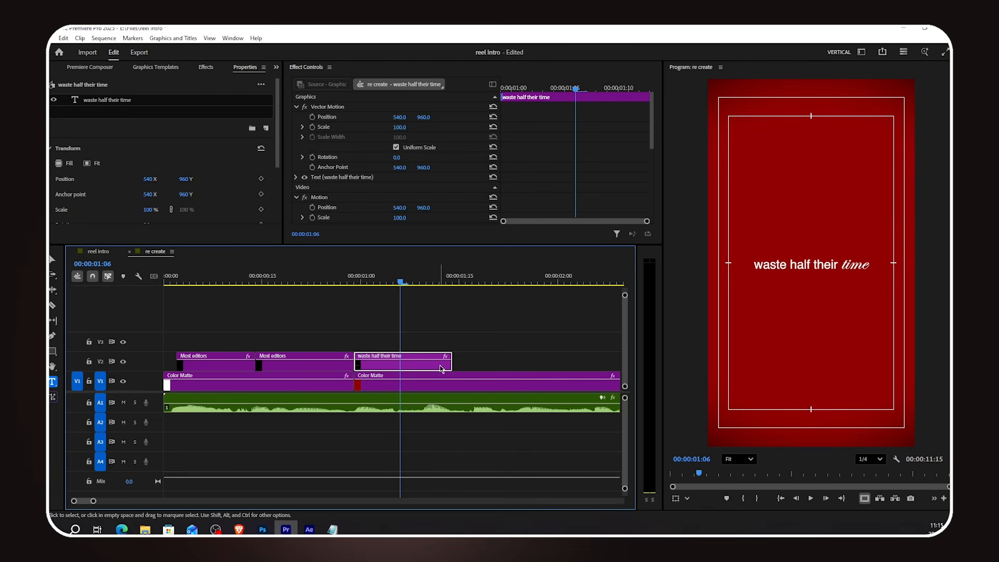
pyautogui.moveTo(328, 284); pyautogui.dragTo(319, 285)
pyautogui.click(349, 315)
pyautogui.press('space')
pyautogui.scroll(-3, 351, 317)
pyautogui.press('space')
pyautogui.scroll(-2, 366, 324)
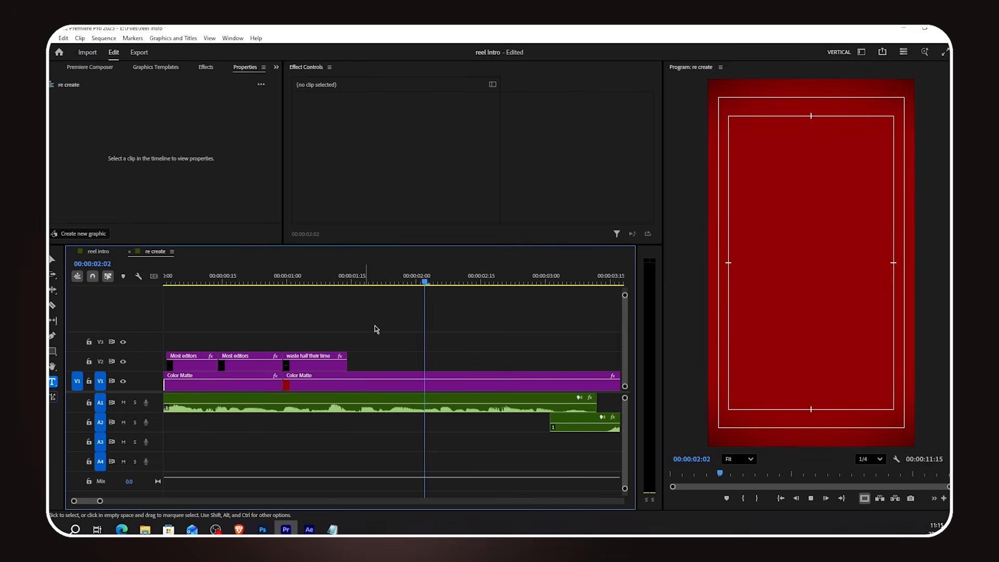
pyautogui.press('space')
pyautogui.press('space')
pyautogui.moveTo(446, 283); pyautogui.dragTo(443, 282)
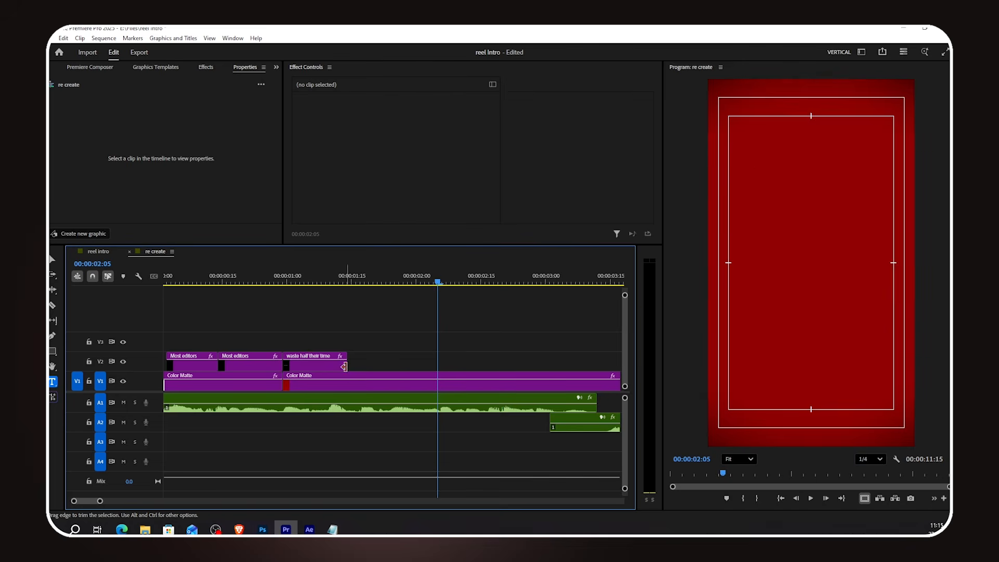
pyautogui.moveTo(346, 363); pyautogui.dragTo(437, 363)
# Duplicate the "waste half their time" clip directly after itself on V2 and align its end with the first voice-over clip.
pyautogui.scroll(-1, 335, 384)
pyautogui.moveTo(280, 365); pyautogui.dragTo(394, 364)
pyautogui.moveTo(480, 363); pyautogui.dragTo(487, 364)
pyautogui.click(425, 283)
# Copy "searching for" from the Notepad script and replace "waste half their" with it in the duplicated text clip.
pyautogui.click(330, 530)
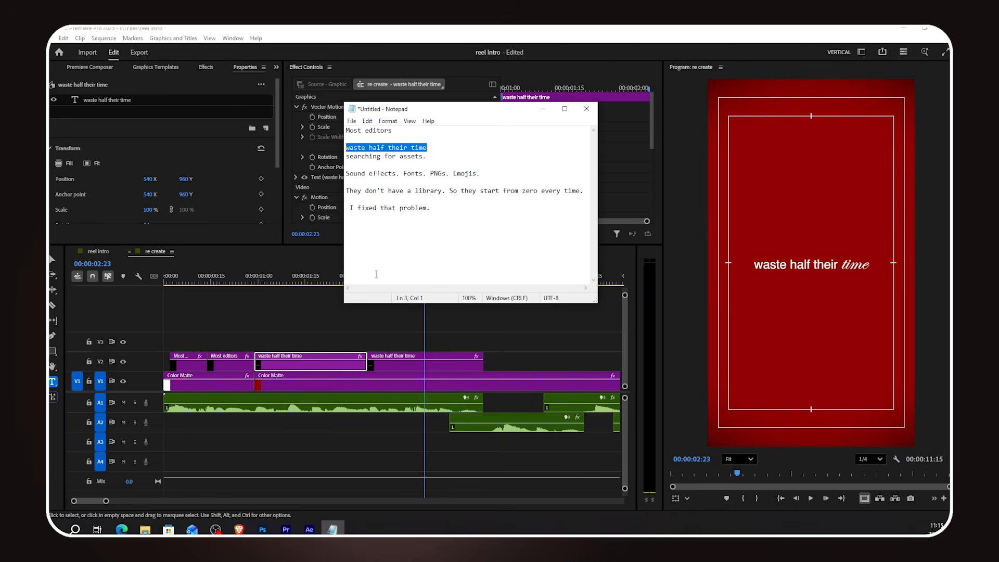
pyautogui.moveTo(397, 158); pyautogui.dragTo(344, 156)
pyautogui.hotkey('ctrl', 'c')
pyautogui.click(456, 371)
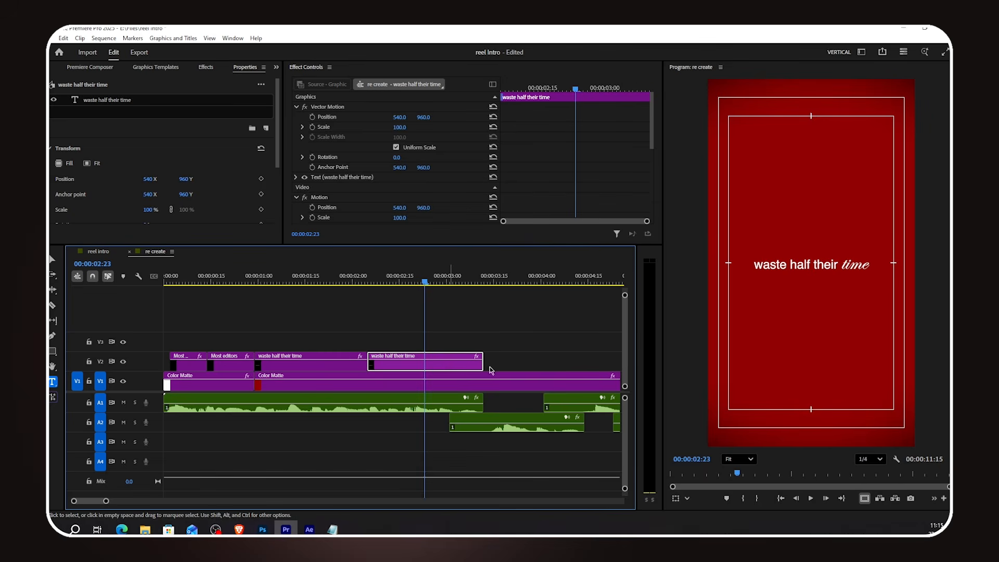
pyautogui.click(836, 265)
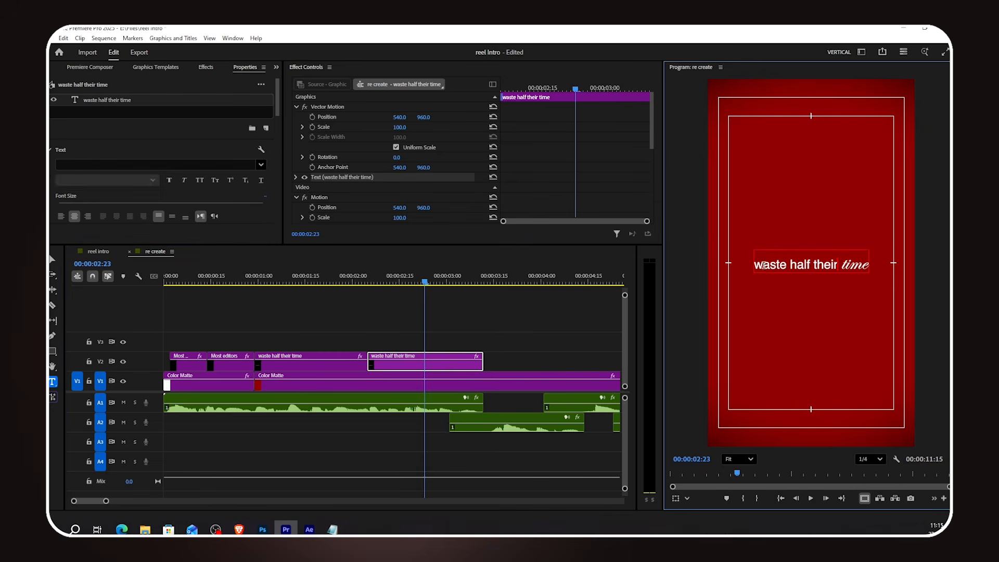
pyautogui.moveTo(820, 266); pyautogui.dragTo(757, 267)
pyautogui.hotkey('ctrl', 'v')
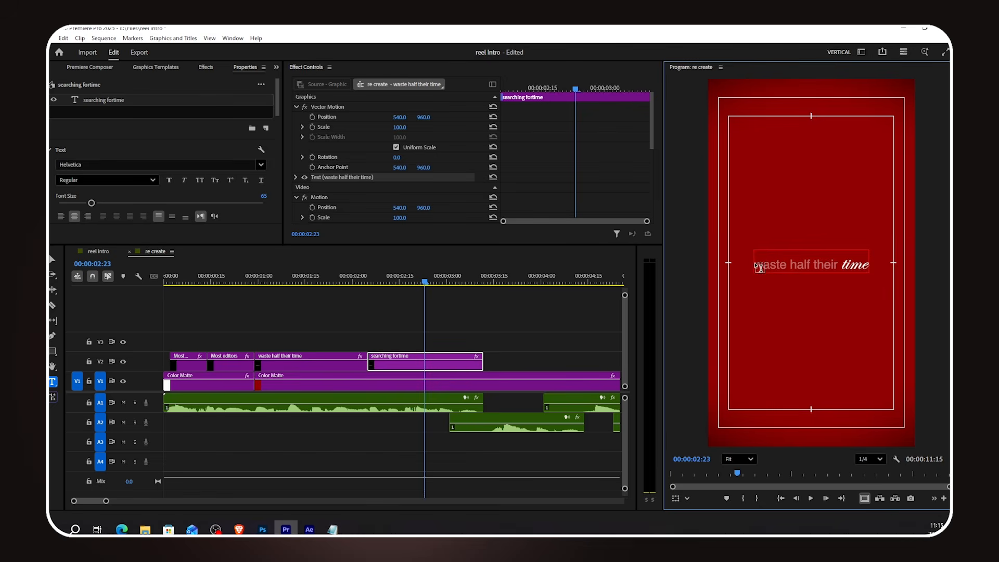
# Check the script in Notepad and replace the script-font word "time" in the duplicated clip with "assets".
pyautogui.click(332, 529)
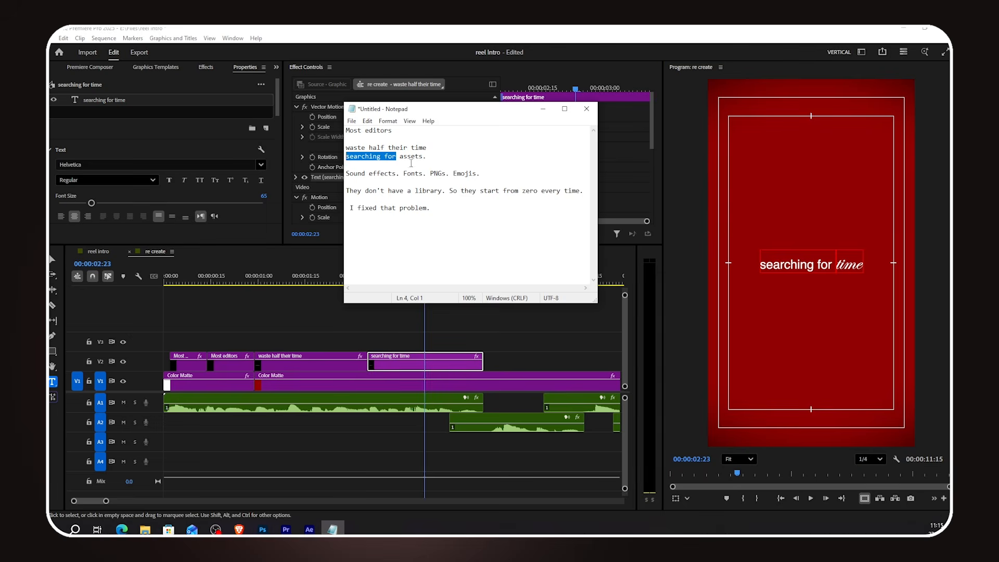
pyautogui.click(415, 156)
pyautogui.click(619, 266)
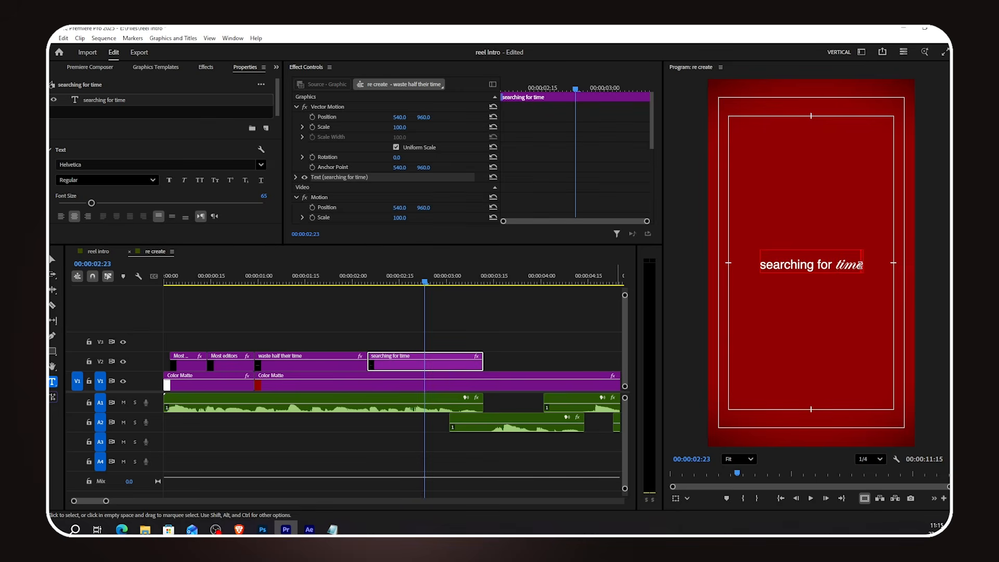
pyautogui.click(853, 268)
pyautogui.write('assets.')
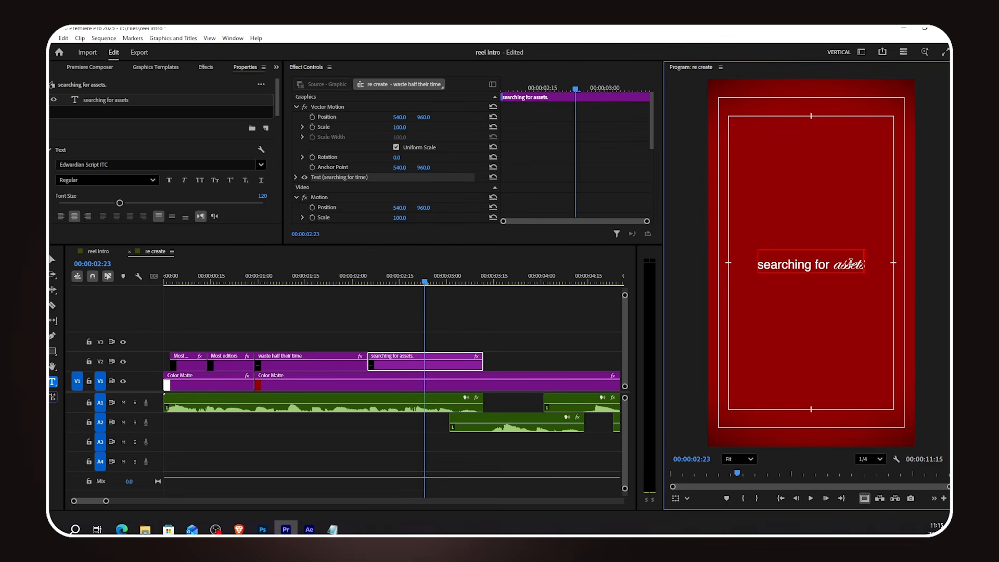
pyautogui.click(423, 331)
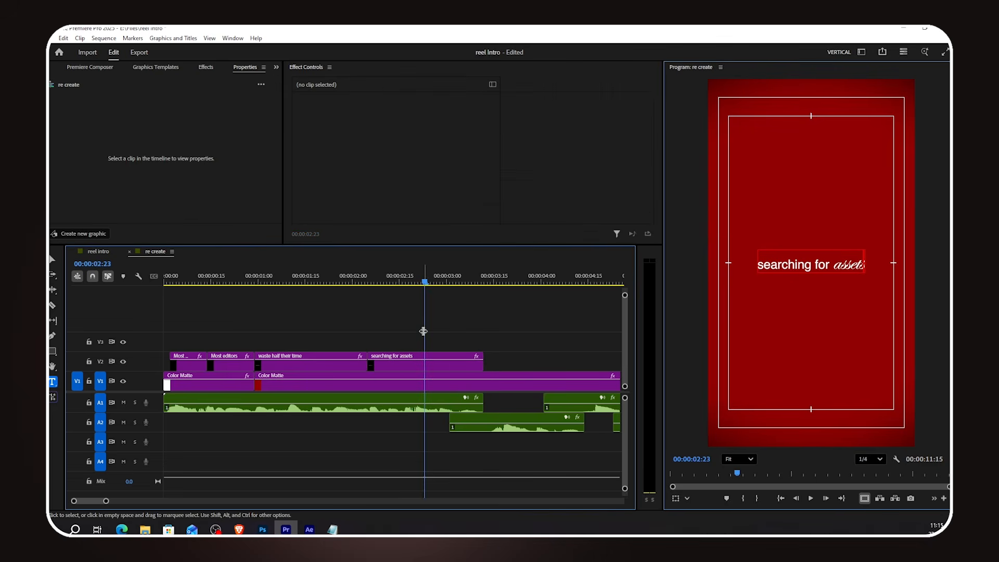
# Play back the two red-background text clips and move both up to track V3.
pyautogui.click(347, 284)
pyautogui.press('space')
pyautogui.press('space')
pyautogui.moveTo(329, 326); pyautogui.dragTo(381, 346)
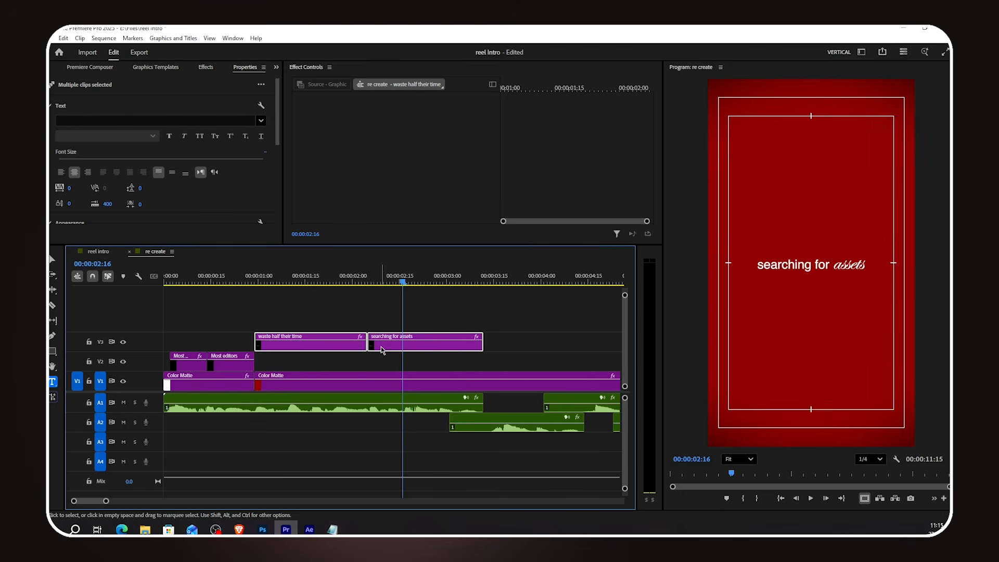
# At 00:00:01:11, add a "1/2" text above "waste half their time" and set its font to Helvetica Bold.
pyautogui.click(293, 282)
pyautogui.click(295, 298)
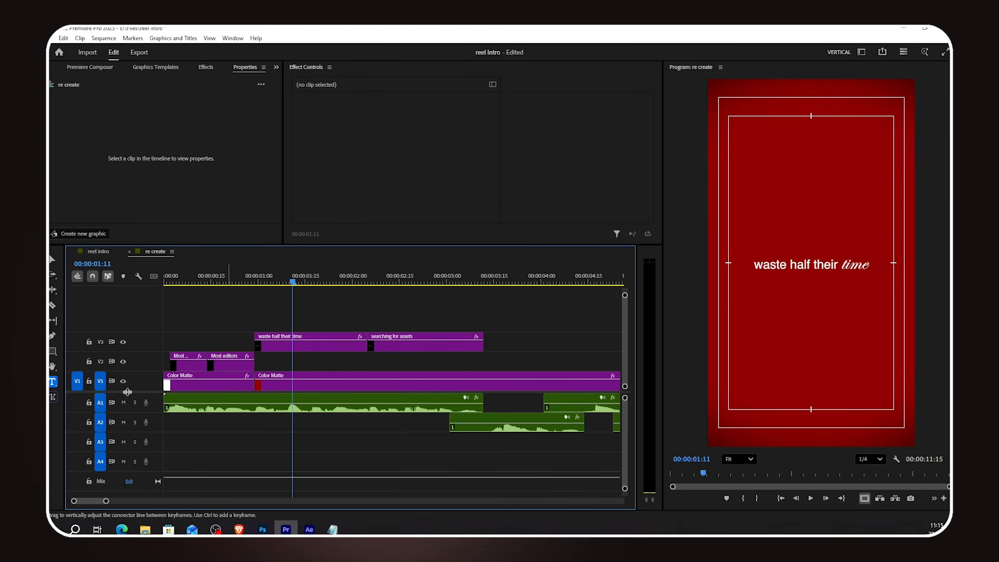
pyautogui.click(789, 232)
pyautogui.click(789, 228)
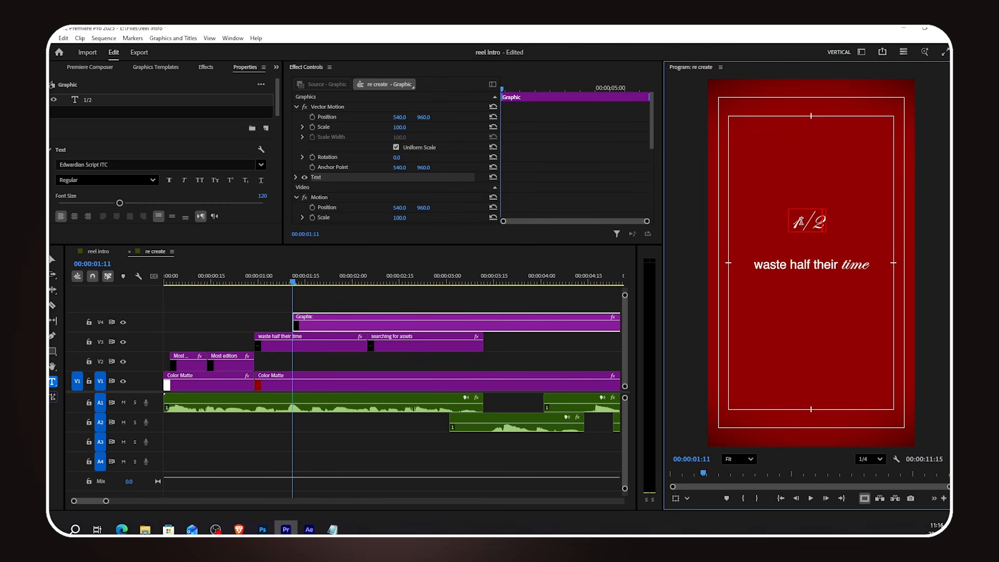
pyautogui.click(109, 166)
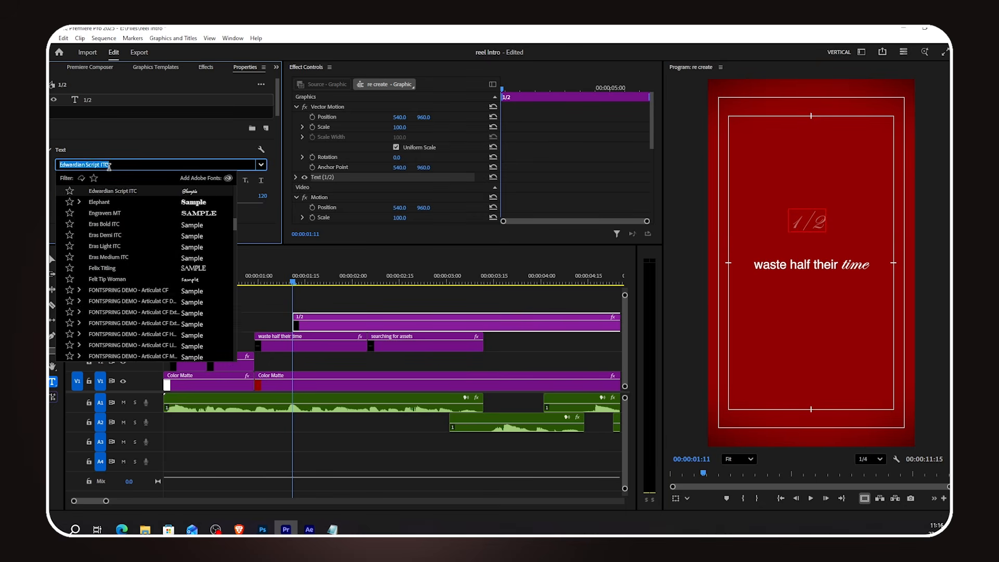
pyautogui.write('hel')
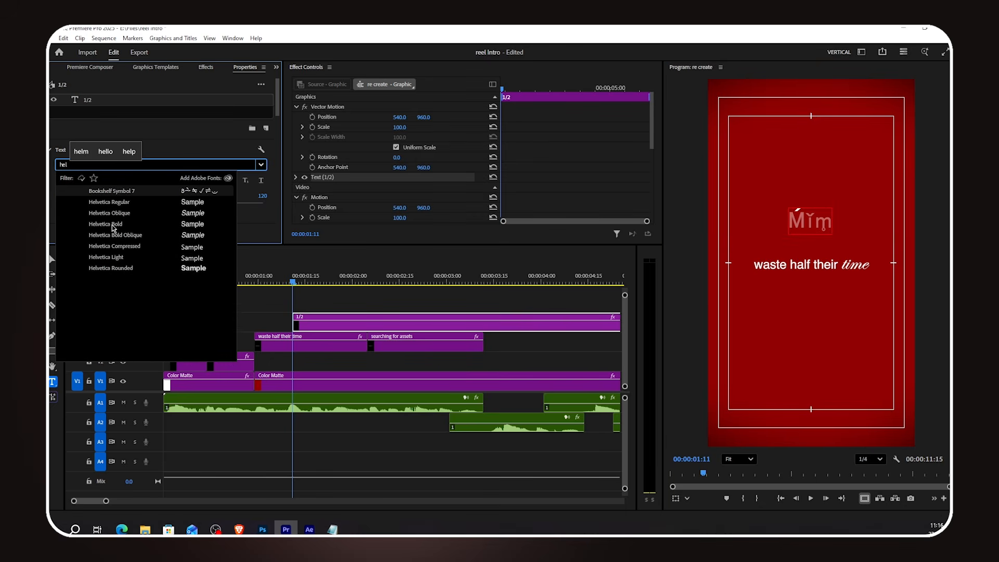
pyautogui.click(112, 225)
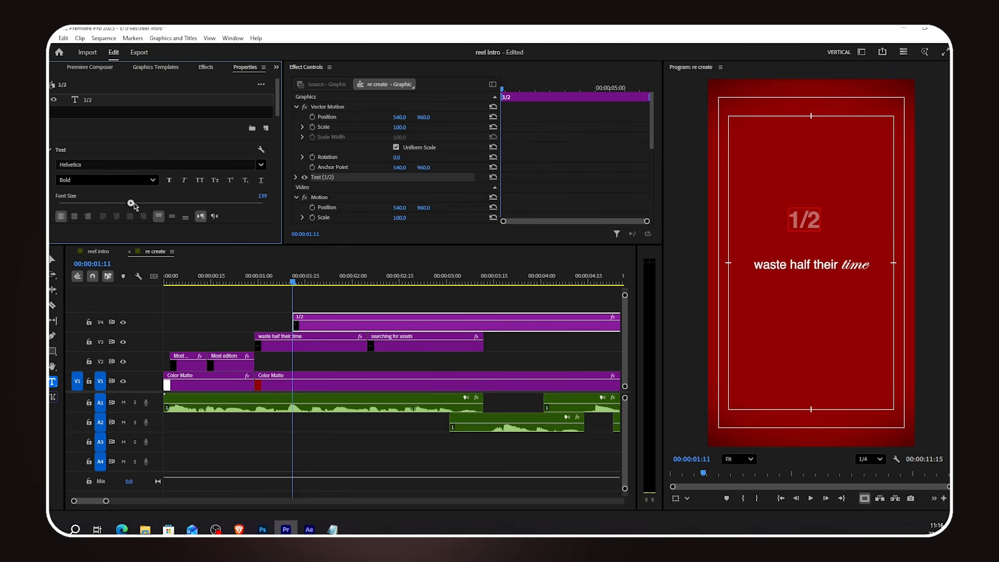
# Enlarge the "1/2" text to font size 168 and center it vertically in the frame.
pyautogui.moveTo(134, 206); pyautogui.dragTo(147, 206)
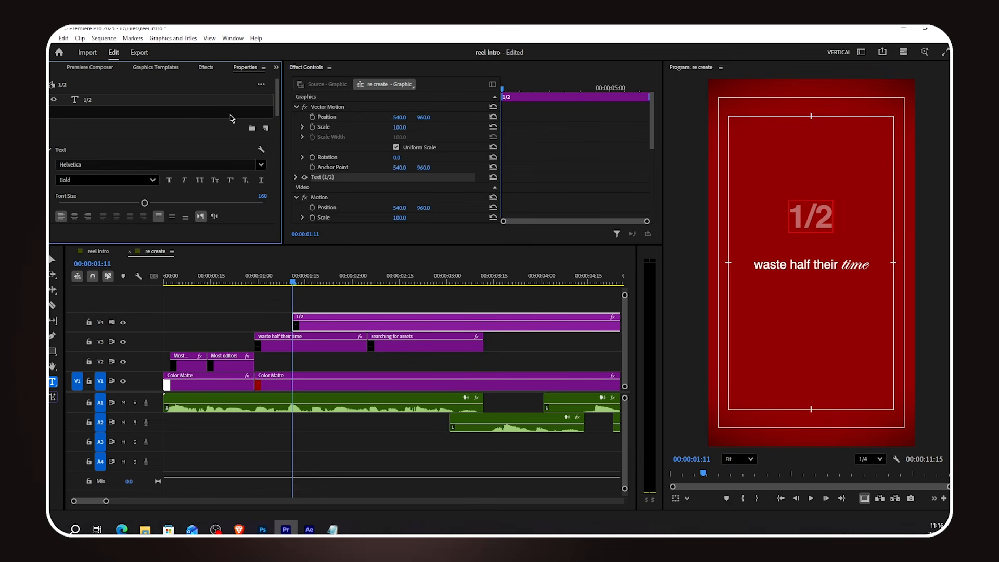
pyautogui.moveTo(278, 97); pyautogui.dragTo(278, 239)
pyautogui.moveTo(278, 195); pyautogui.dragTo(278, 155)
pyautogui.click(204, 189)
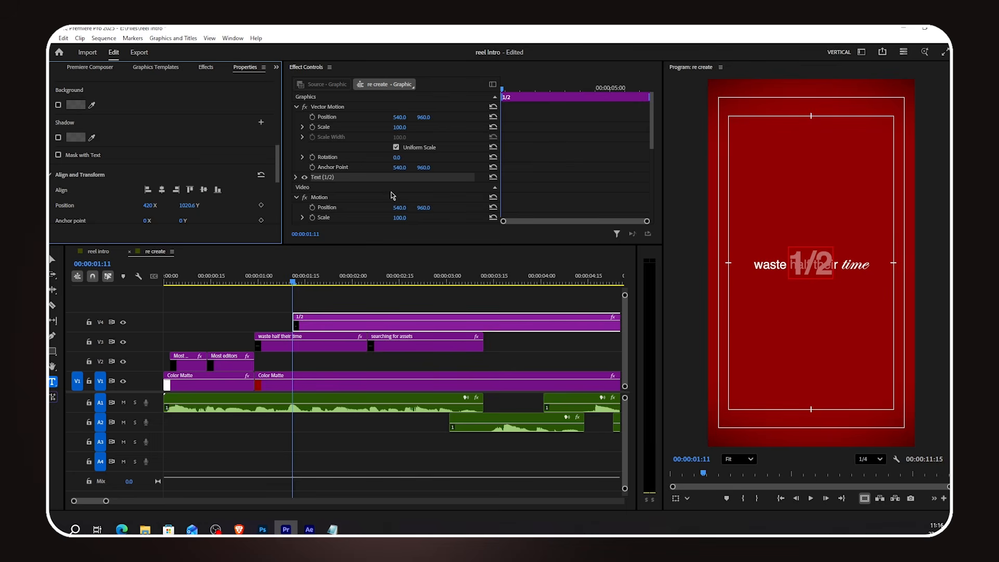
# Move the "1/2" clip to V2 at the start of the red matte and raise its Vector Motion vertical position to 882.
pyautogui.moveTo(320, 330); pyautogui.dragTo(282, 368)
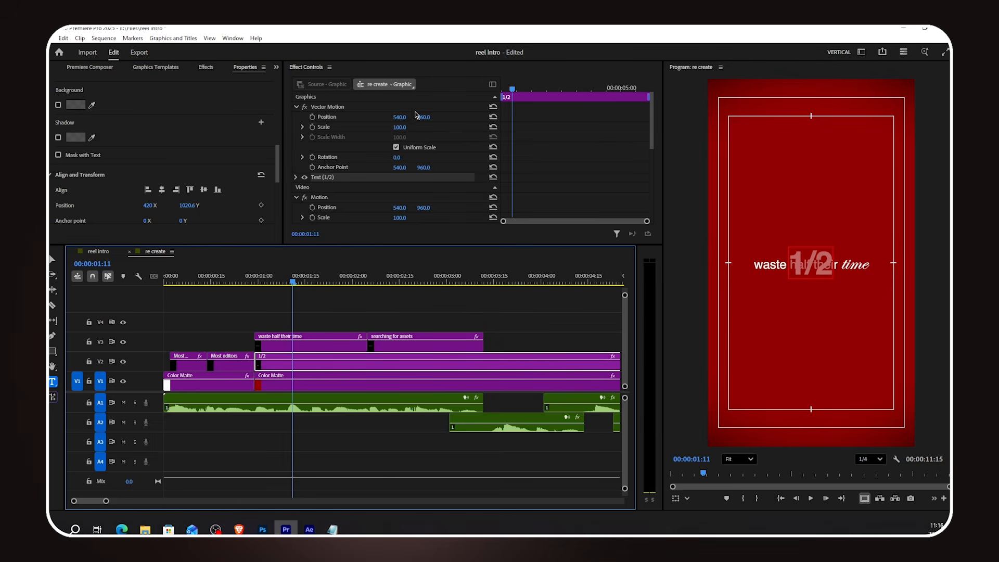
pyautogui.moveTo(423, 117); pyautogui.dragTo(406, 117)
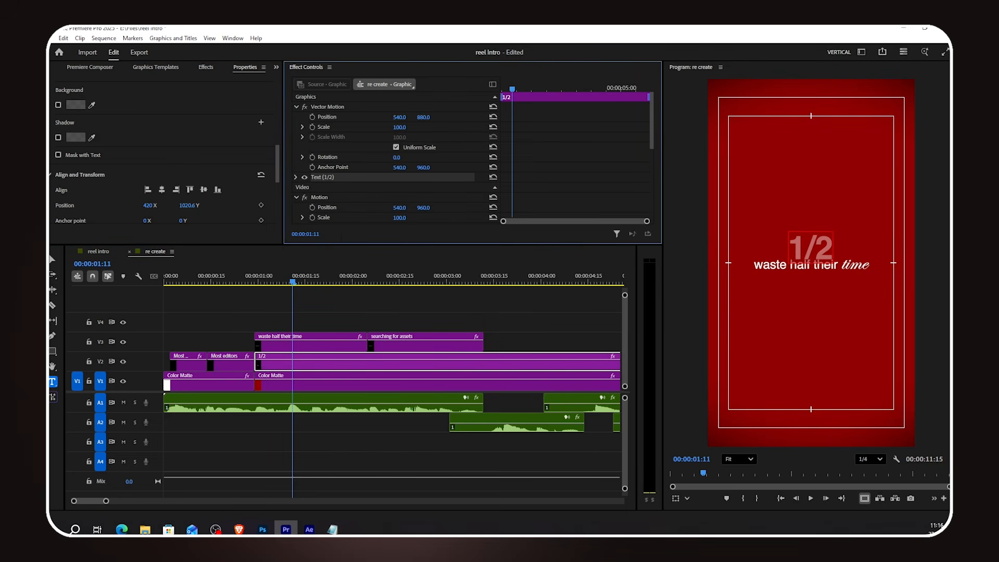
pyautogui.click(403, 329)
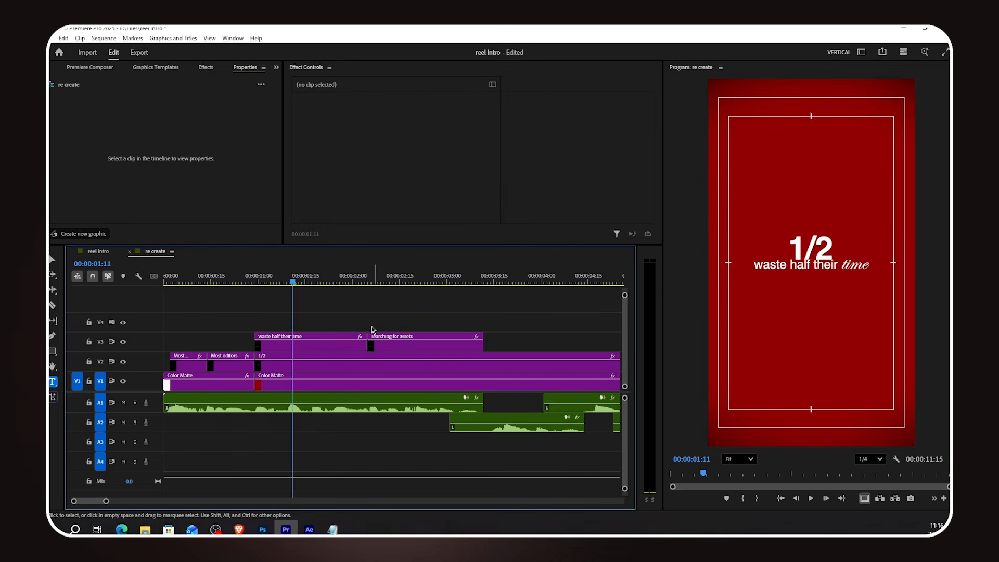
# Trim the end of the "1/2" clip to match the end of the "searching for assets" clip.
pyautogui.scroll(-3, 373, 330)
pyautogui.moveTo(445, 364); pyautogui.dragTo(328, 365)
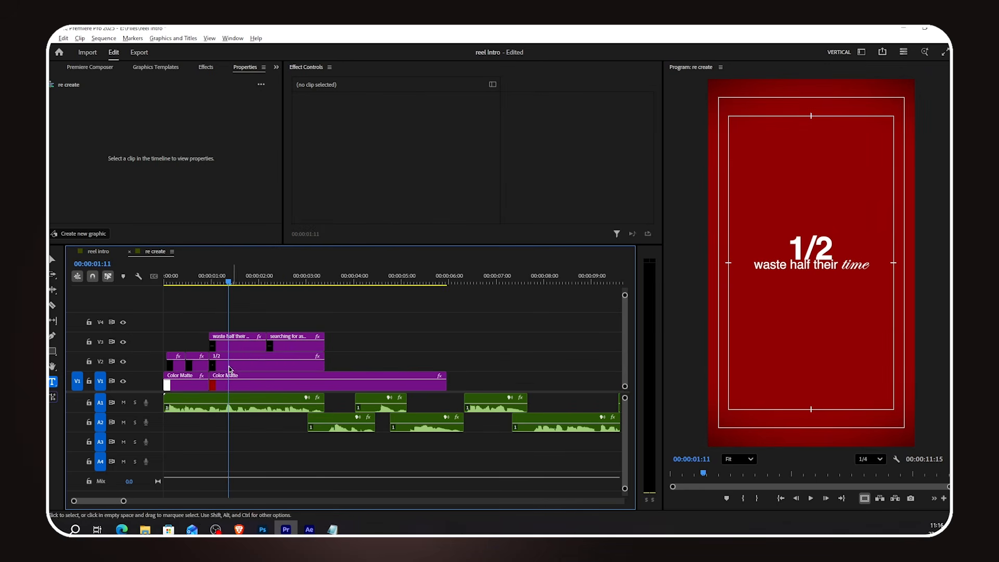
pyautogui.scroll(4, 211, 361)
pyautogui.scroll(1, 211, 361)
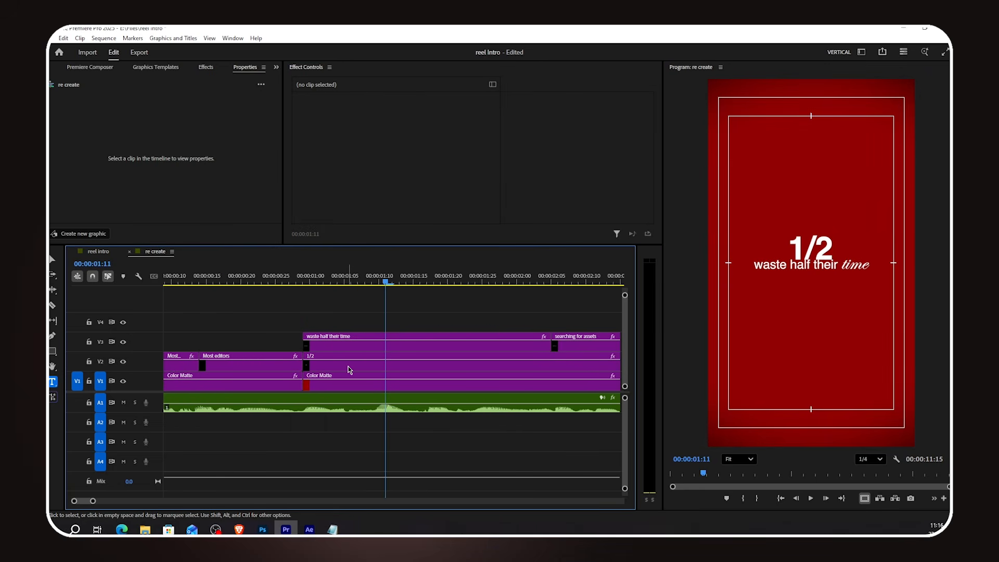
# Add an ellipse opacity mask to the "1/2" clip, reshape it into a wide, flat oval over the phrase, and set its feather to 46.
pyautogui.click(351, 368)
pyautogui.scroll(-5, 354, 165)
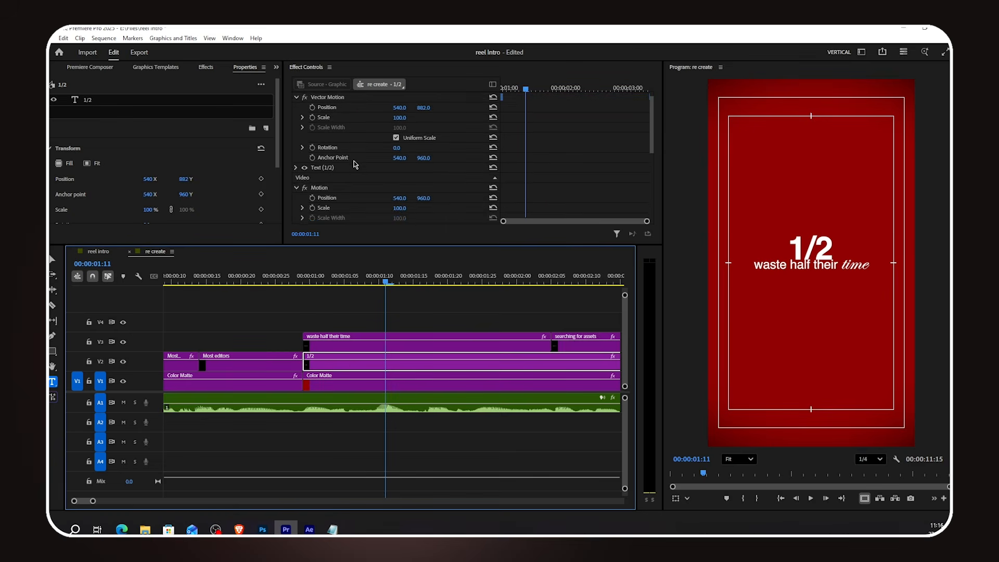
pyautogui.scroll(-4, 354, 164)
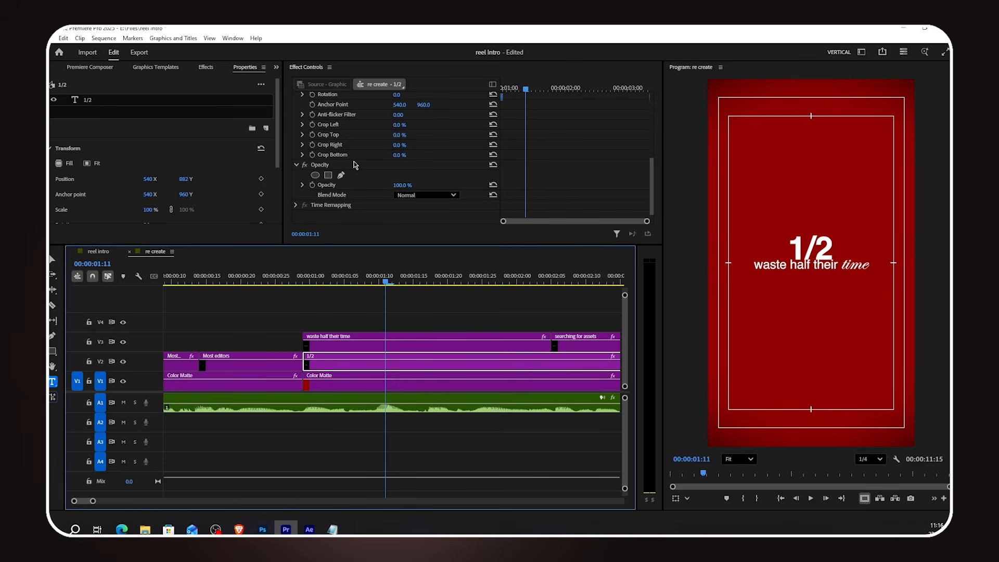
pyautogui.click(315, 175)
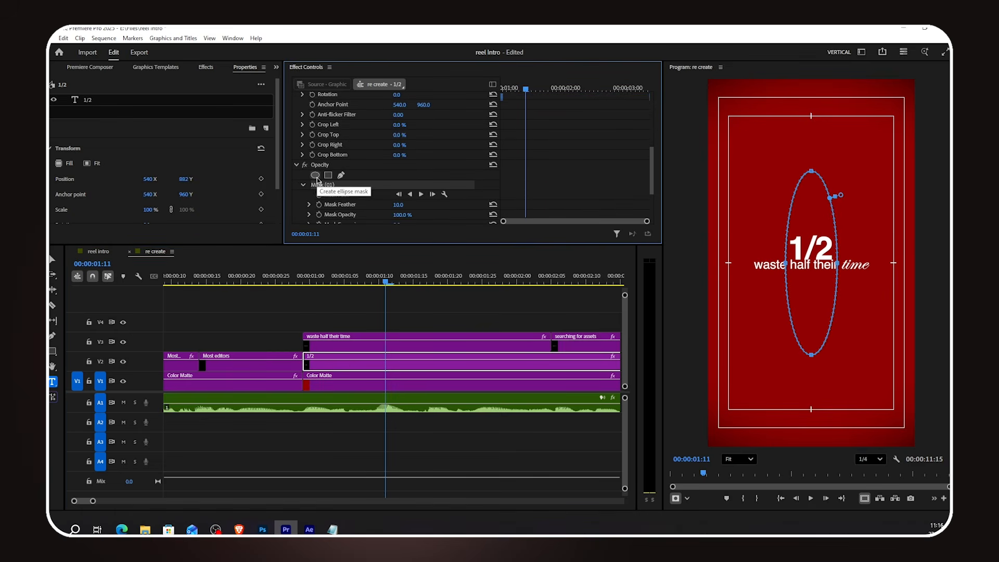
pyautogui.moveTo(812, 171); pyautogui.dragTo(813, 274)
pyautogui.moveTo(417, 207); pyautogui.dragTo(419, 208)
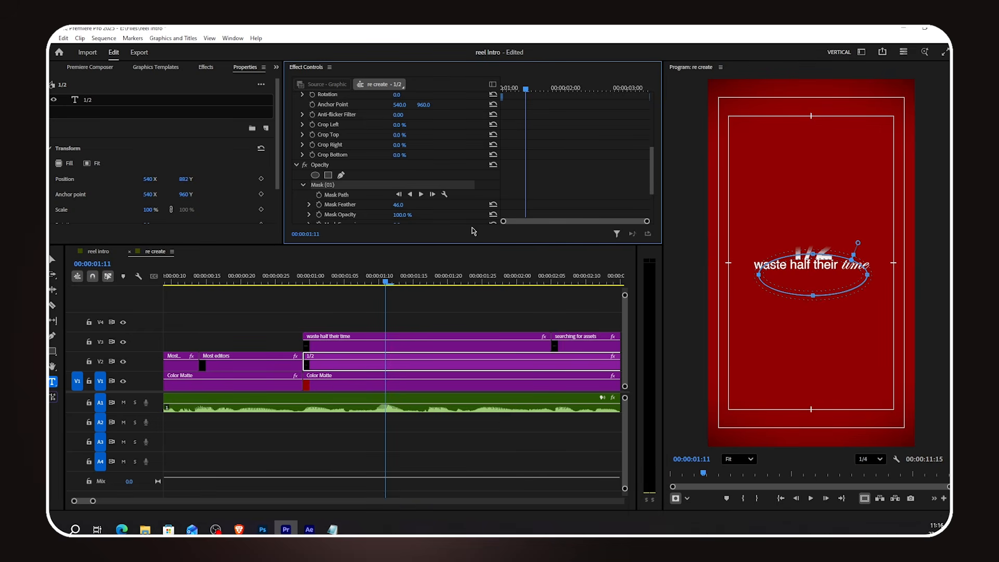
# Invert the ellipse mask and nudge it slightly upward so the lower part of "1/2" fades out behind the phrase.
pyautogui.scroll(-3, 475, 205)
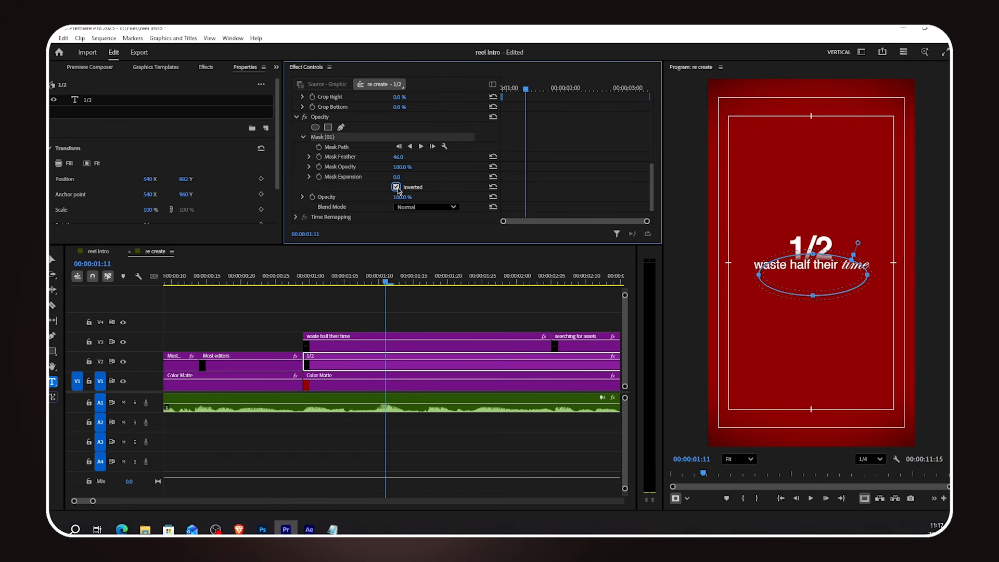
pyautogui.click(811, 278)
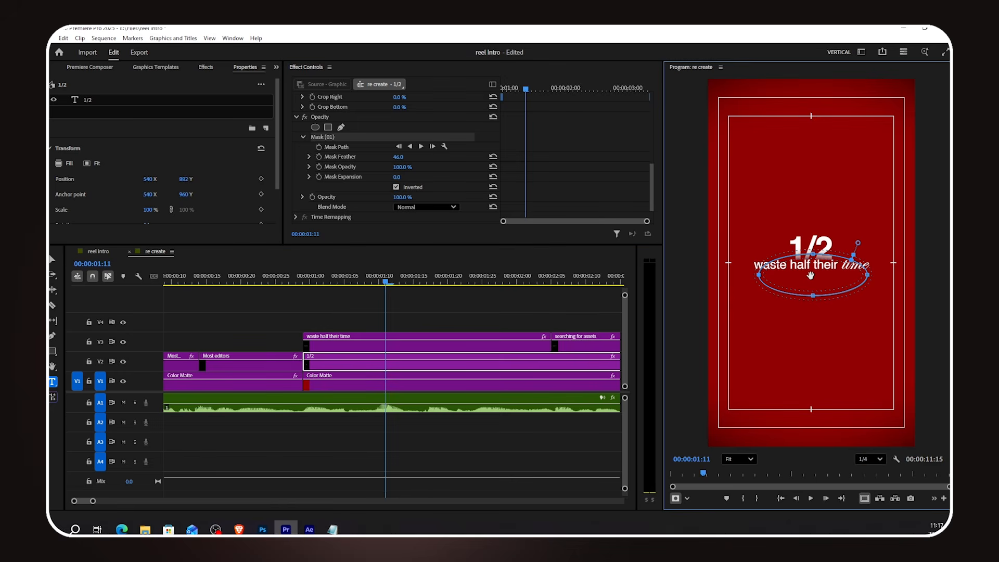
pyautogui.moveTo(811, 275); pyautogui.dragTo(811, 274)
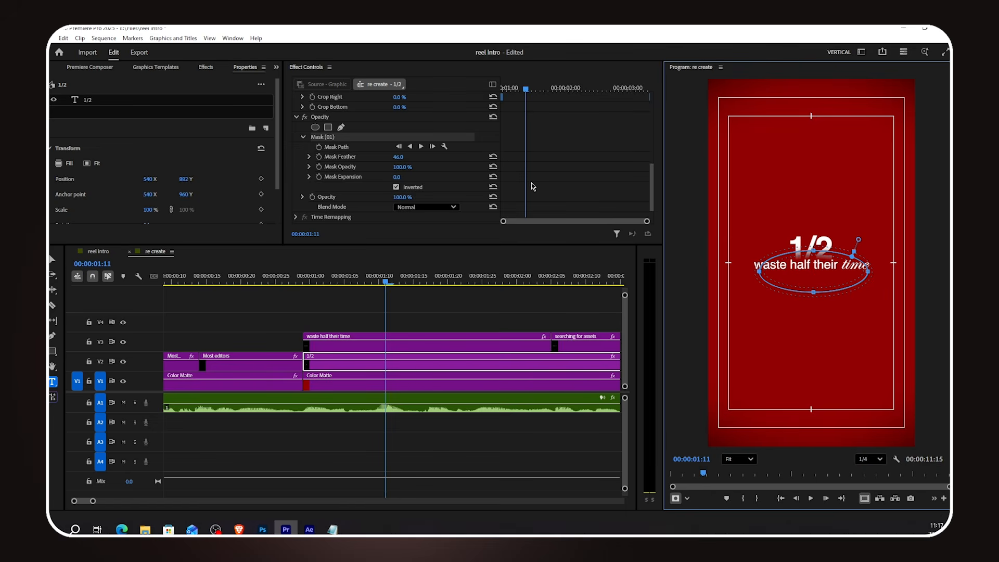
# Keyframe the "1/2" clip's Vector Motion vertical position from 992 at 00:00:01:11 up to 882 at 00:00:02:12.
pyautogui.scroll(10, 555, 161)
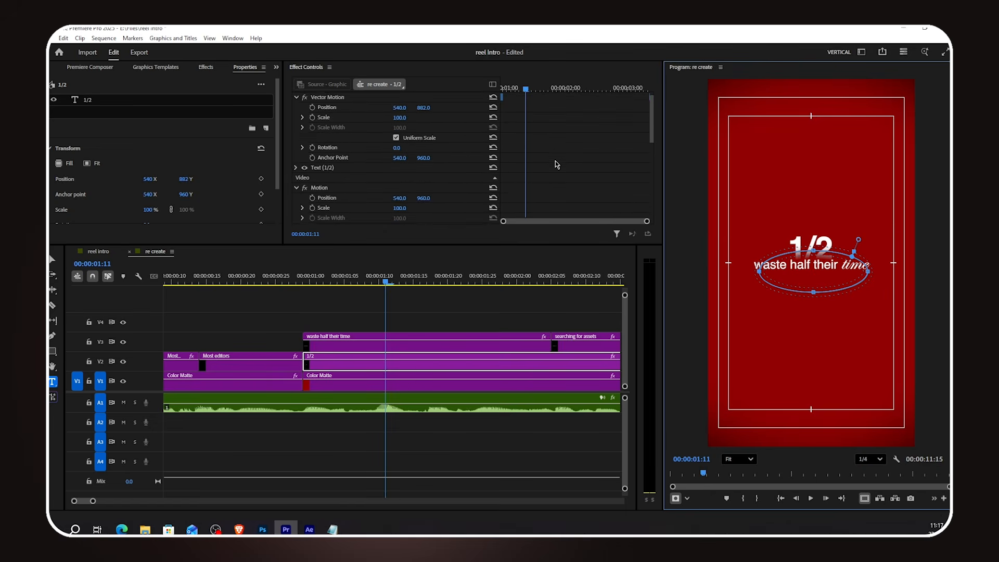
pyautogui.scroll(1, 555, 161)
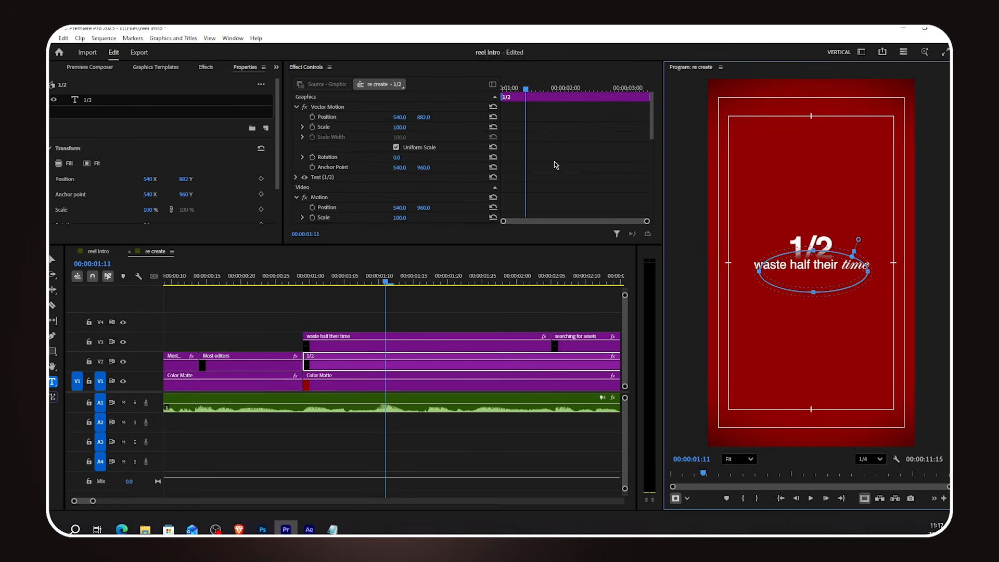
pyautogui.click(312, 117)
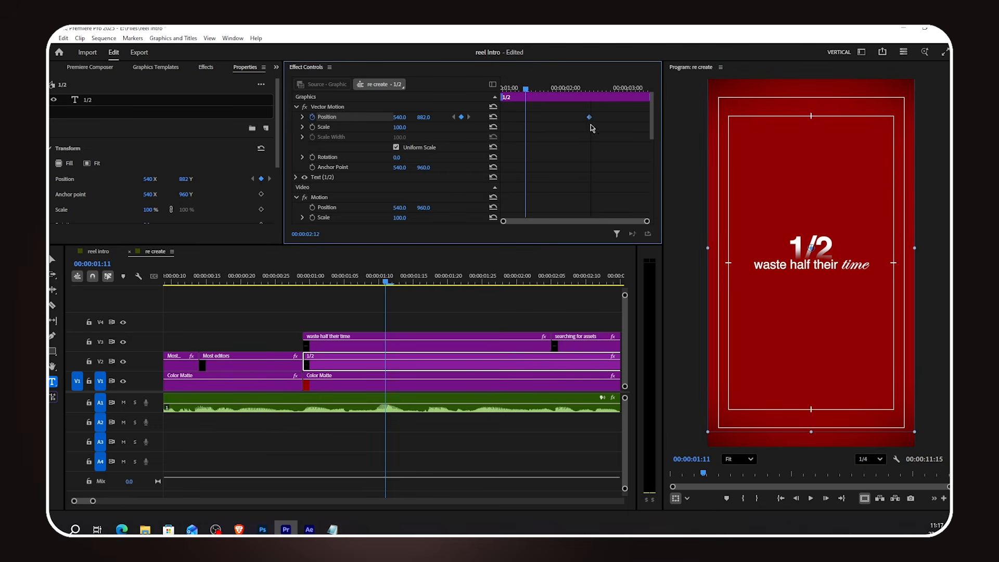
pyautogui.moveTo(811, 248); pyautogui.dragTo(812, 278)
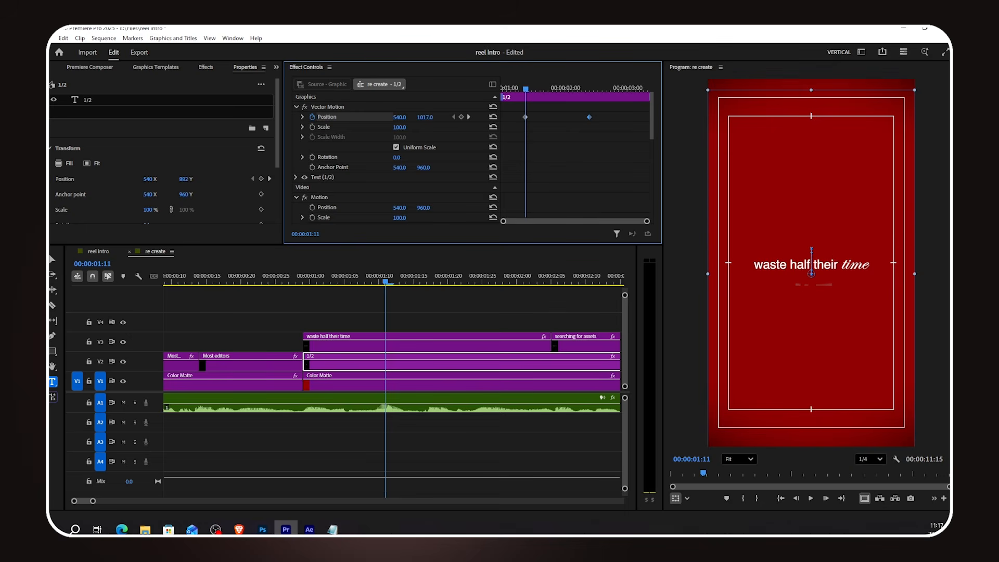
pyautogui.moveTo(432, 117); pyautogui.dragTo(428, 118)
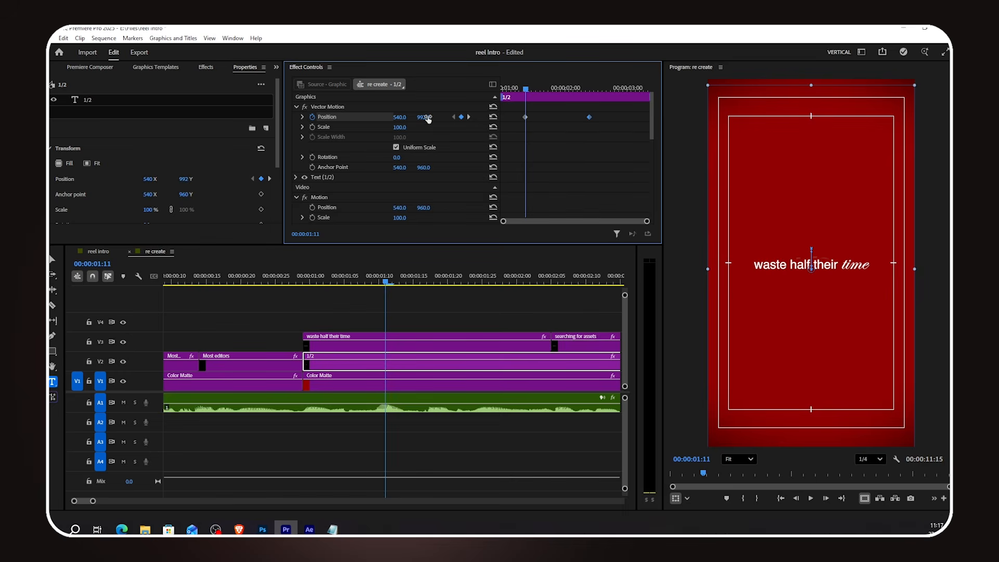
# Apply Ease In temporal interpolation to the final position keyframe of "1/2" and expand the property's velocity graph.
pyautogui.rightClick(590, 118)
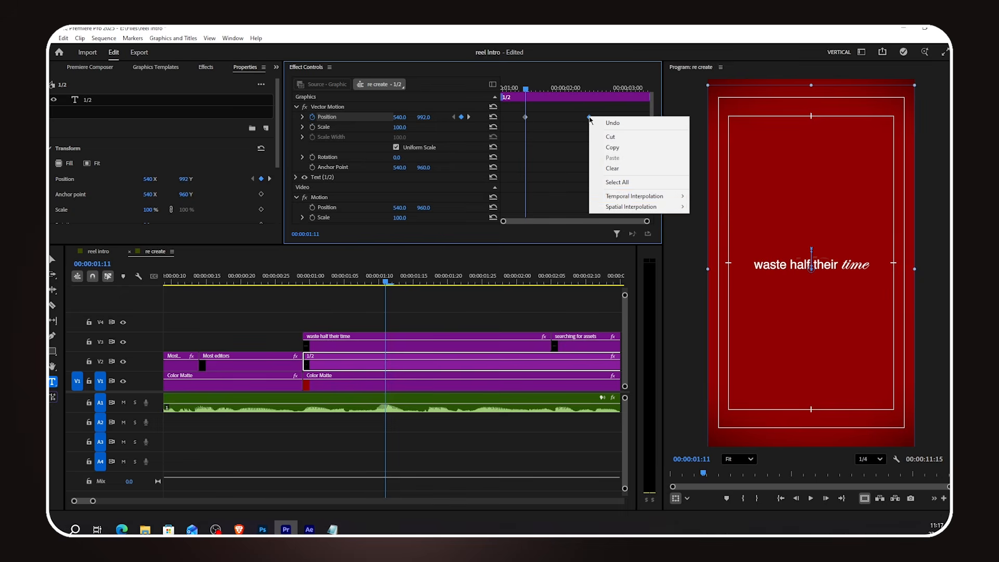
pyautogui.moveTo(618, 197)
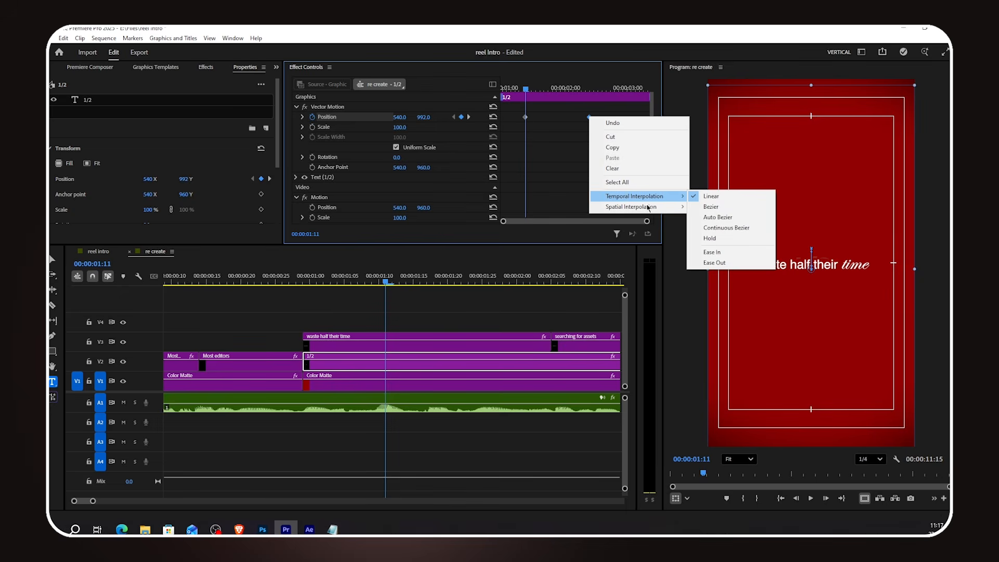
pyautogui.click(713, 252)
pyautogui.click(303, 118)
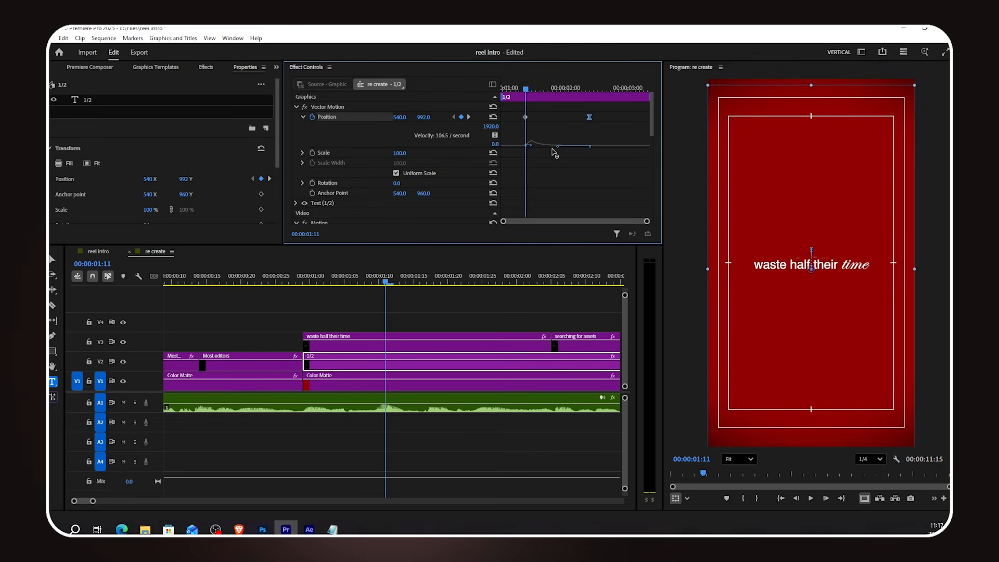
# Move the "1/2" position keyframes to the clip's start and to 00:00:02:09, and play back the rise.
pyautogui.moveTo(527, 119); pyautogui.dragTo(490, 119)
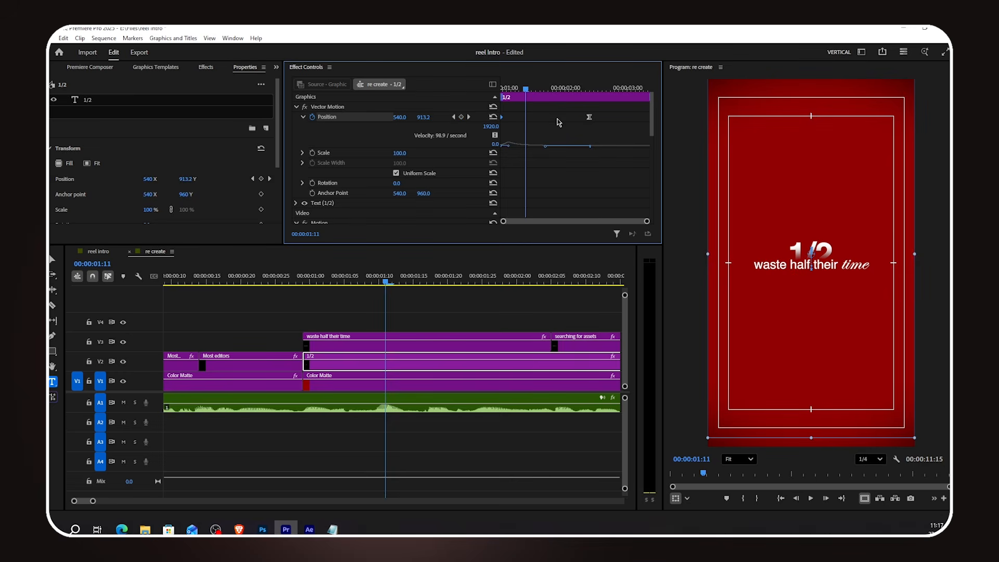
pyautogui.moveTo(586, 121); pyautogui.dragTo(580, 121)
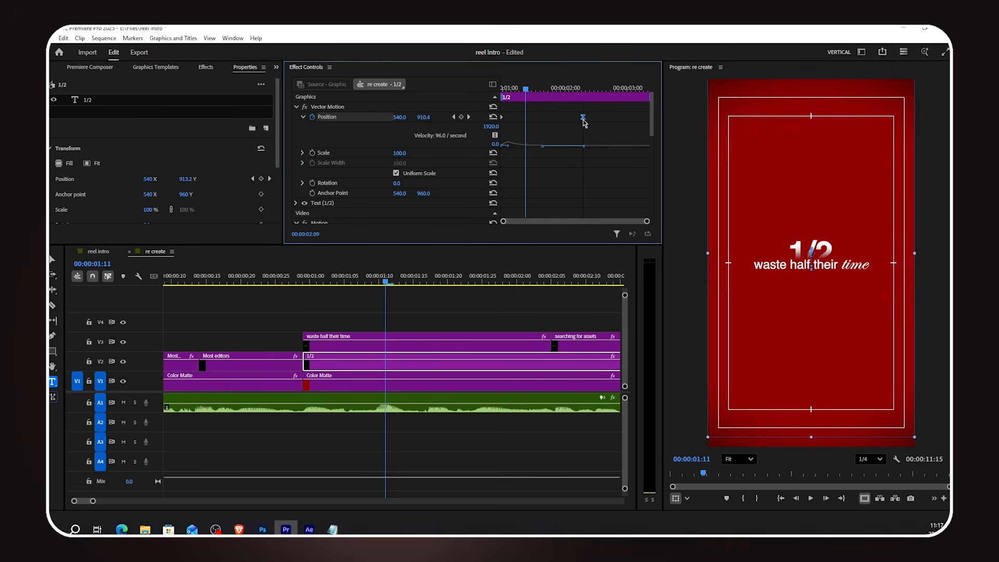
pyautogui.moveTo(308, 284); pyautogui.dragTo(304, 286)
pyautogui.press('space')
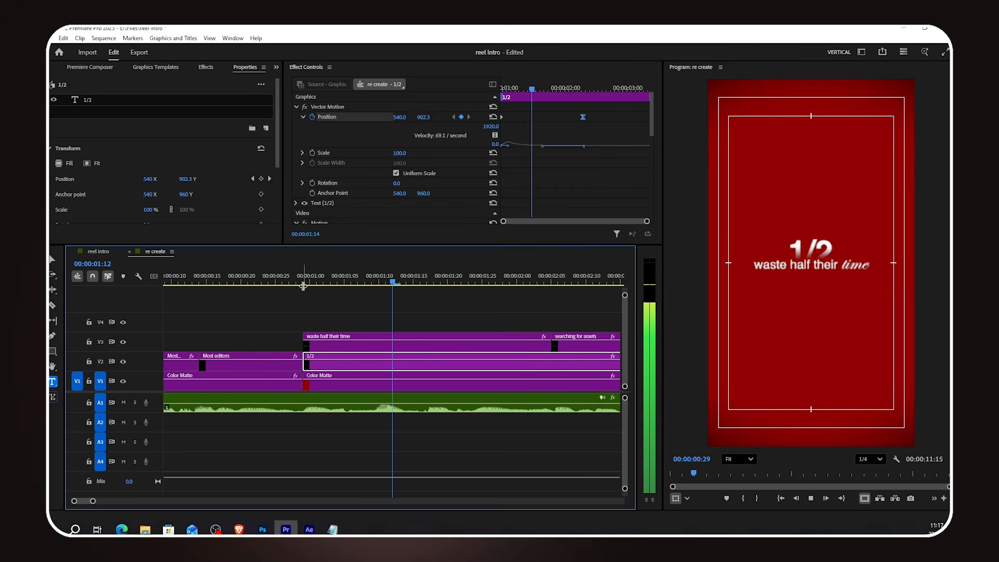
pyautogui.press('space')
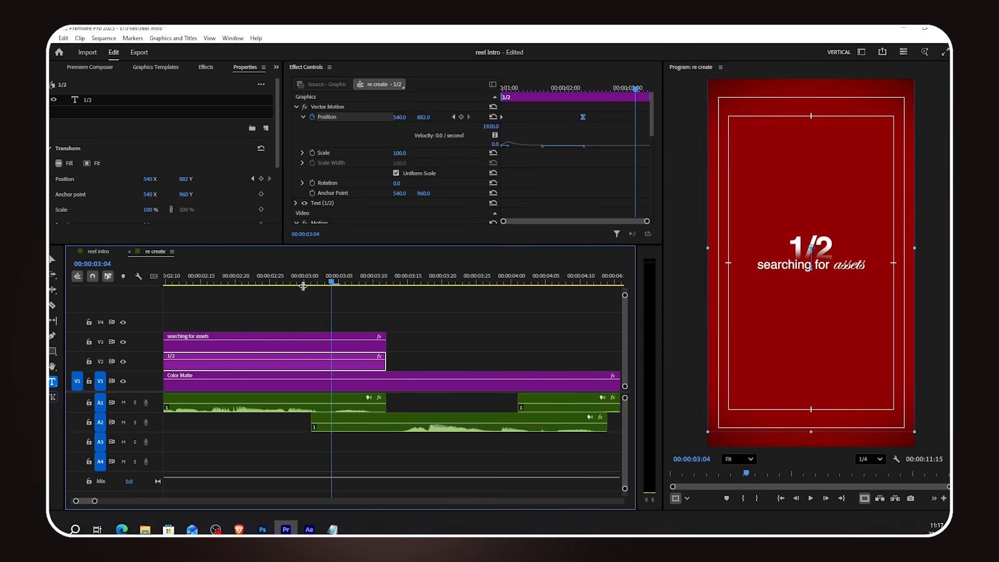
# Copy the white color matte on V1 directly after the red matte, ending with the second voice-over clip on A2.
pyautogui.scroll(-3, 427, 345)
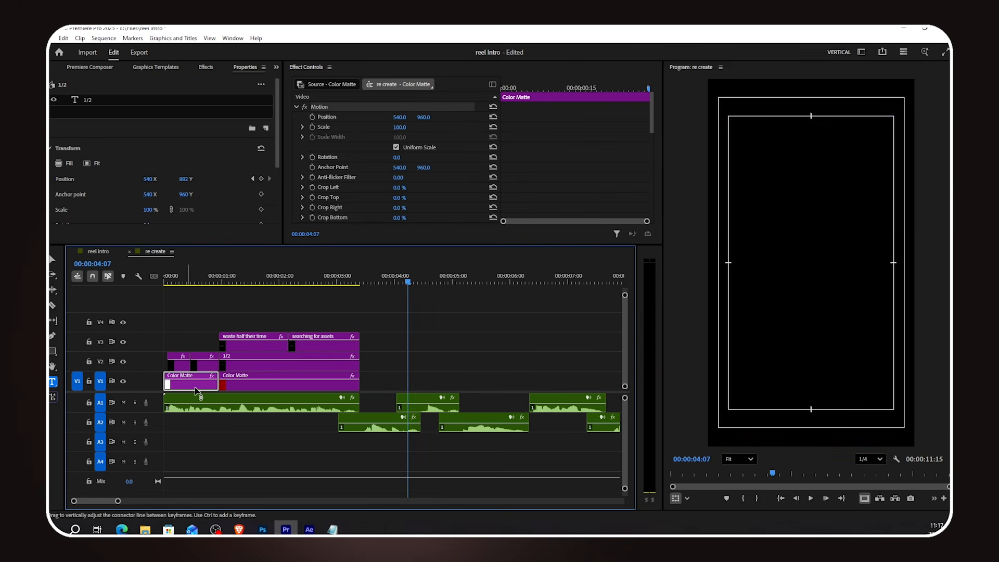
pyautogui.moveTo(194, 384); pyautogui.dragTo(529, 383)
pyautogui.click(429, 358)
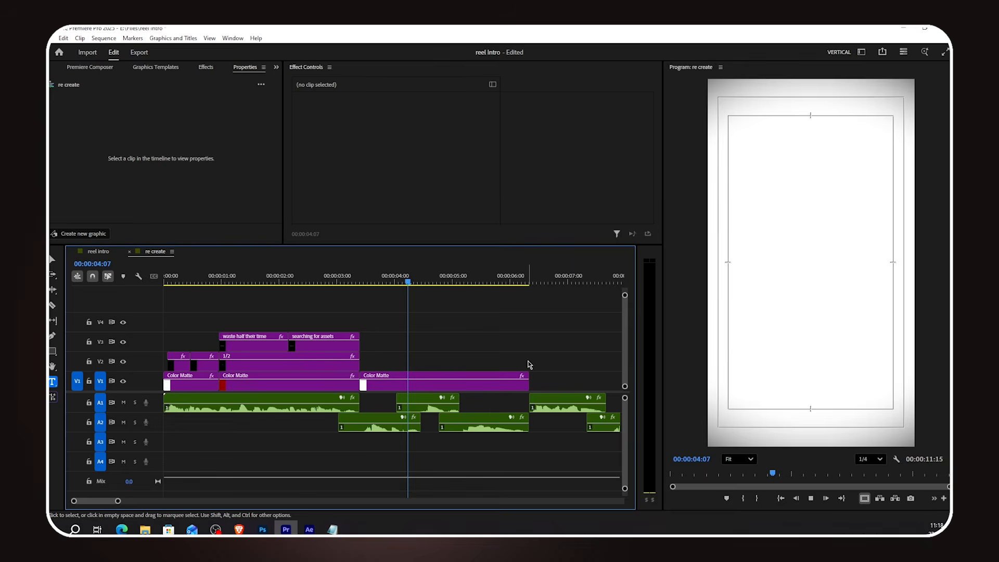
pyautogui.press('space')
pyautogui.click(426, 388)
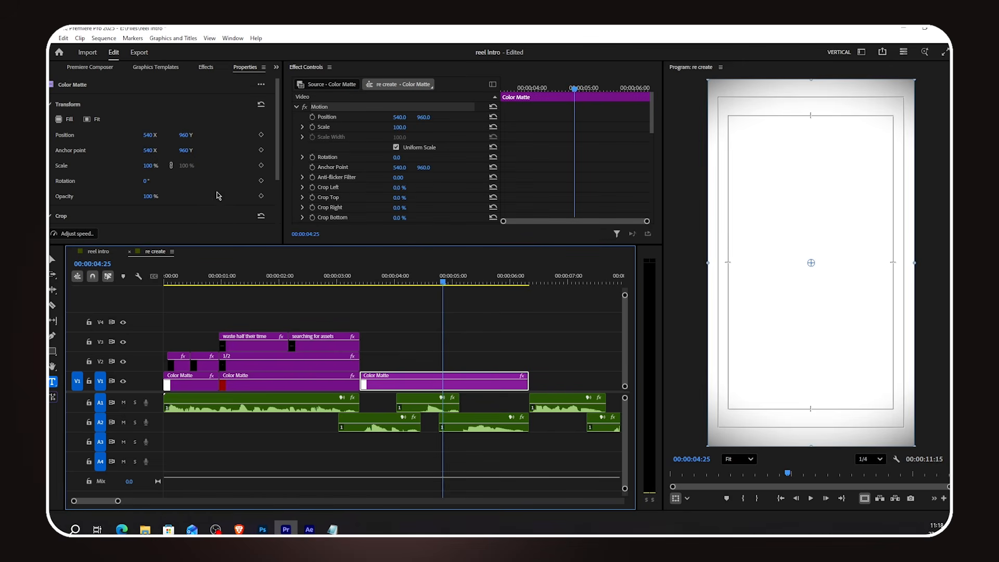
# Place the Google search PNG on V2 at the start of the second white matte and set its vertical position to 880.
pyautogui.hotkey('shift', '1')
pyautogui.moveTo(309, 184); pyautogui.dragTo(367, 363)
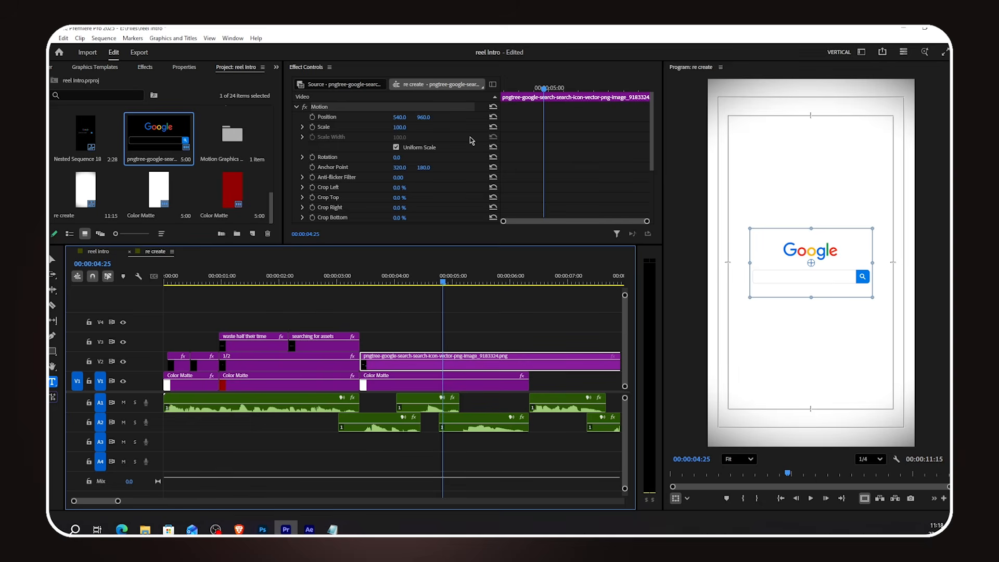
pyautogui.moveTo(424, 117); pyautogui.dragTo(382, 117)
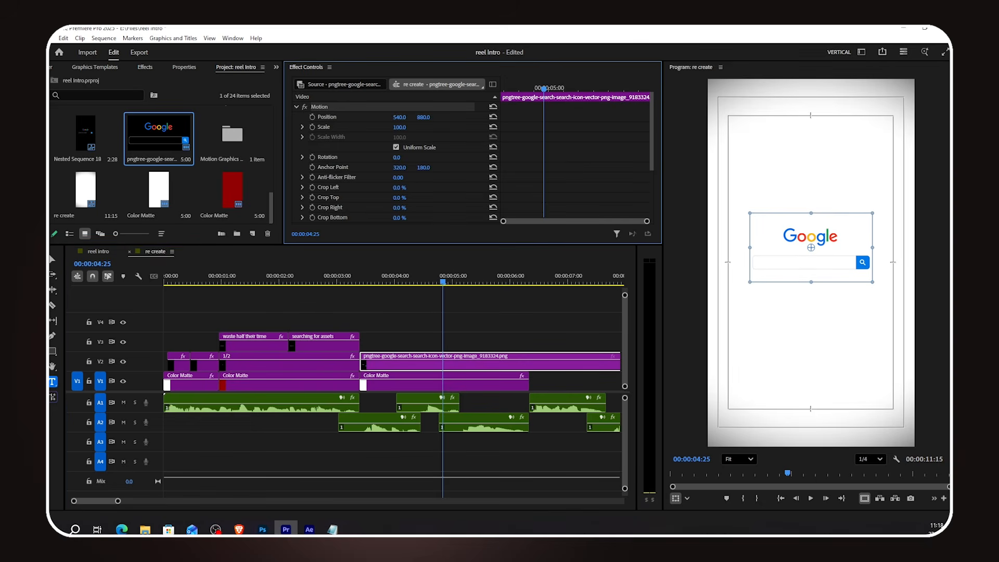
# Trim the end of the Google search PNG to match the end of the white matte below it.
pyautogui.click(514, 347)
pyautogui.press('-')
pyautogui.moveTo(511, 363); pyautogui.dragTo(431, 364)
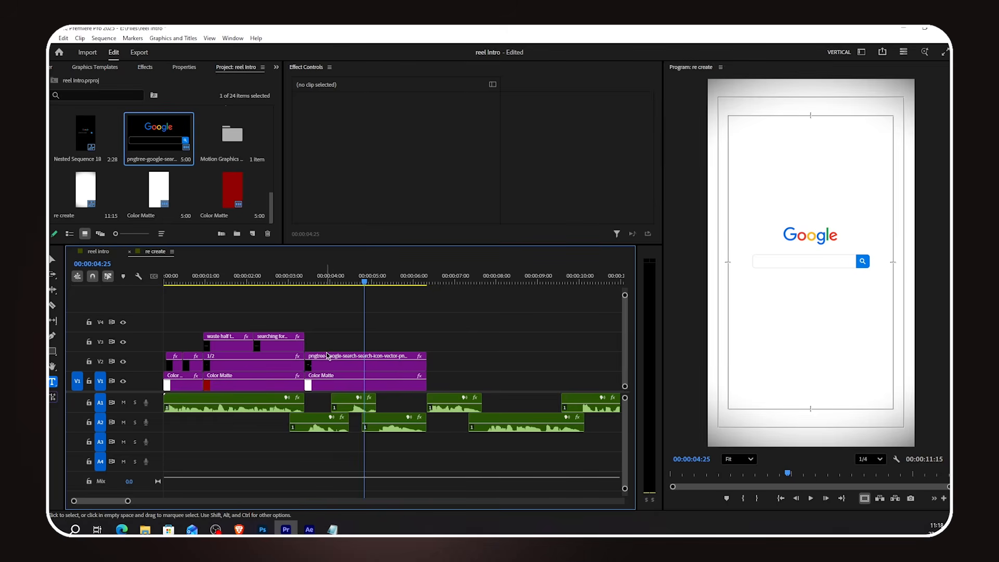
# Duplicate the "Most editors" text clip onto V3 at the start of the Google search PNG and park the playhead over it.
pyautogui.press('=')
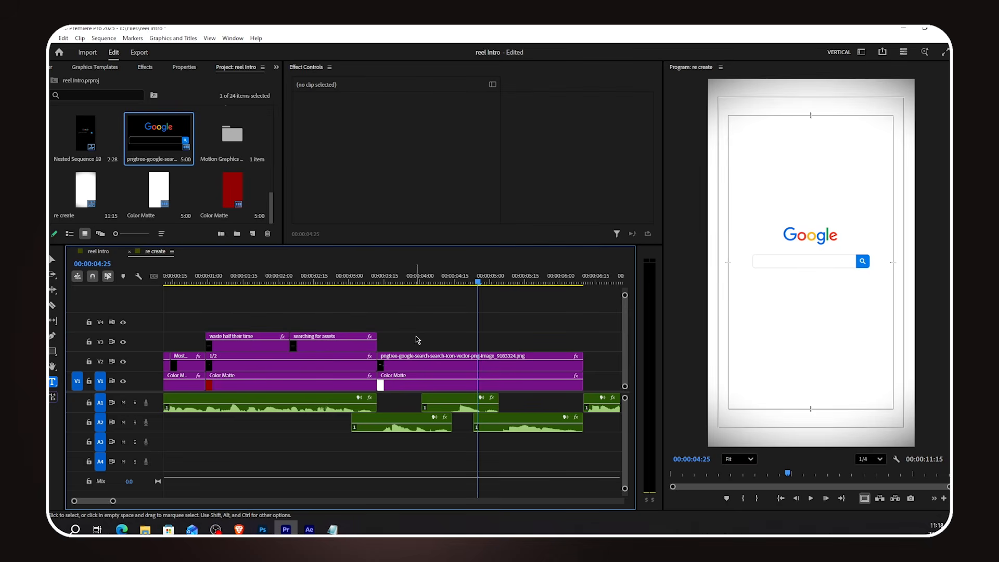
pyautogui.moveTo(180, 360); pyautogui.dragTo(455, 349)
pyautogui.click(427, 282)
# Replace the duplicated clip's text with "Free Sound effects", copying "Sound effects" from the Notepad script.
pyautogui.hotkey('alt', 'Tab')
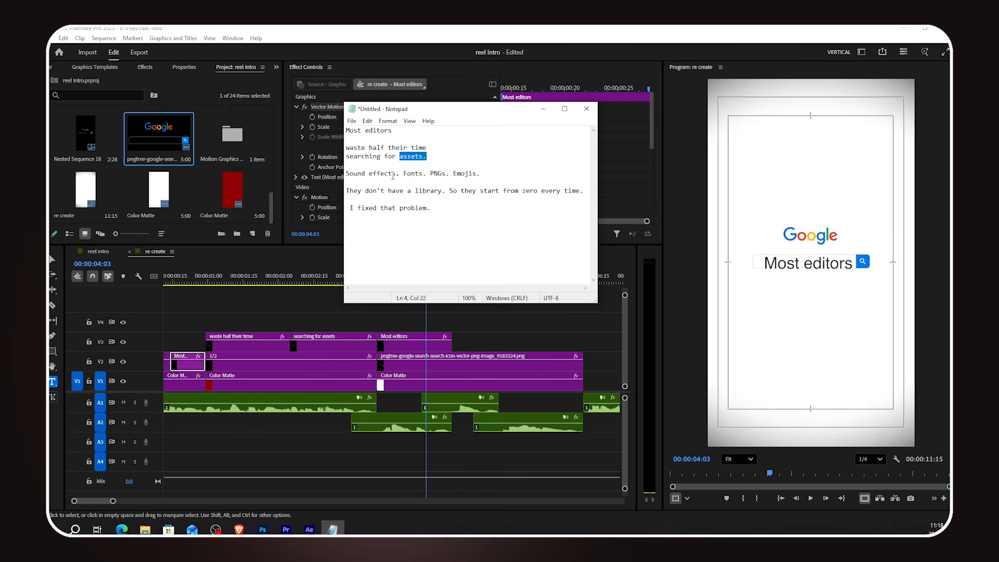
pyautogui.moveTo(396, 174); pyautogui.dragTo(346, 174)
pyautogui.hotkey('ctrl', 'c')
pyautogui.hotkey('alt', 'Tab')
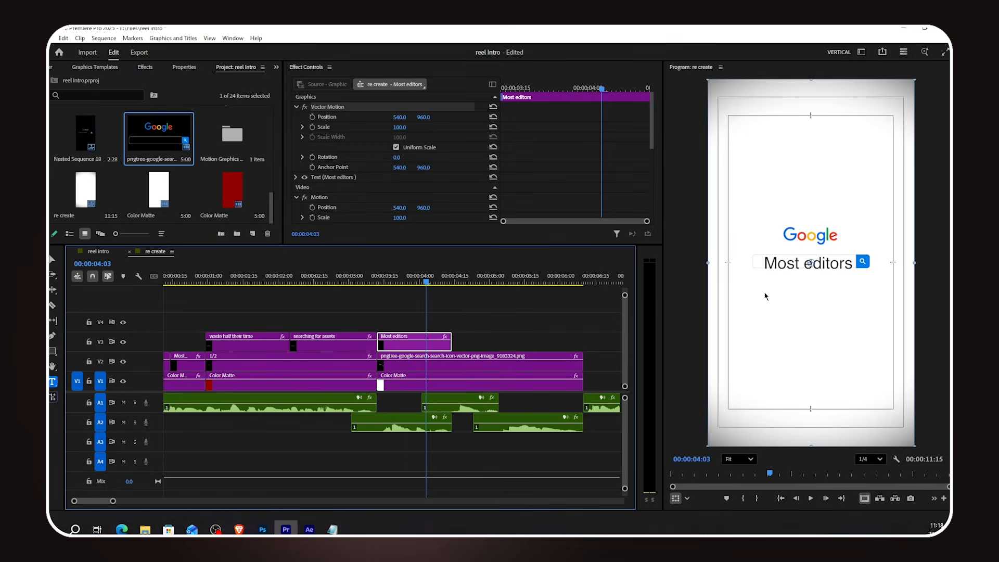
pyautogui.click(466, 310)
pyautogui.click(786, 264)
pyautogui.hotkey('ctrl', 'a')
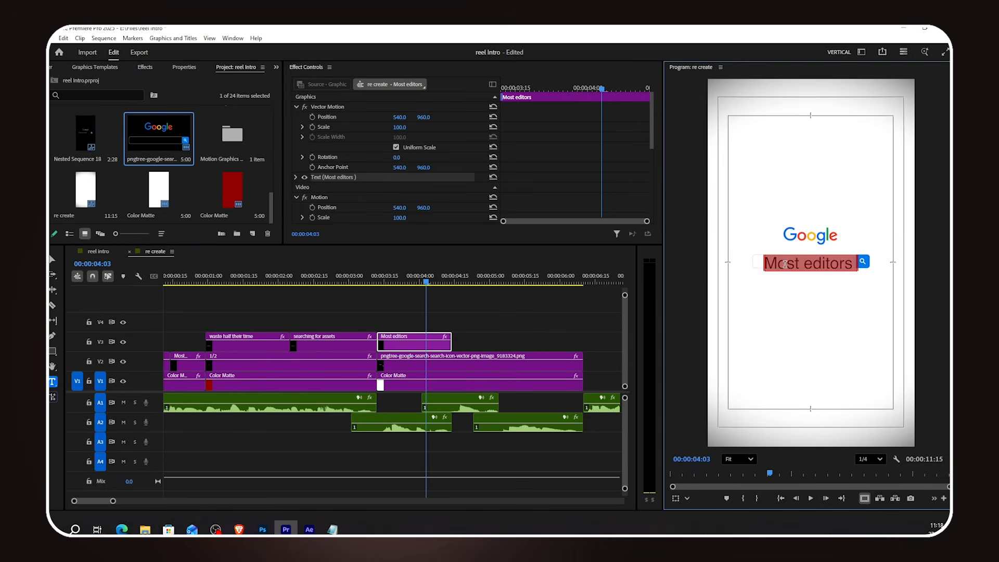
pyautogui.write('Free')
pyautogui.hotkey('ctrl', 'v')
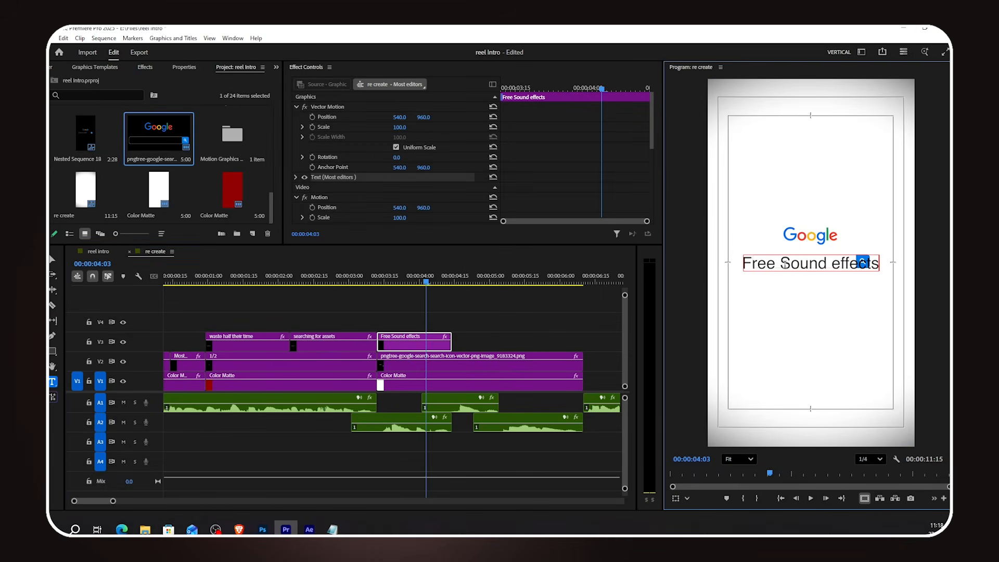
# Set the "Free Sound effects" text to font size 50 and its Vector Motion position to 475, 932 in the search bar.
pyautogui.hotkey('ctrl', 'a')
pyautogui.click(194, 69)
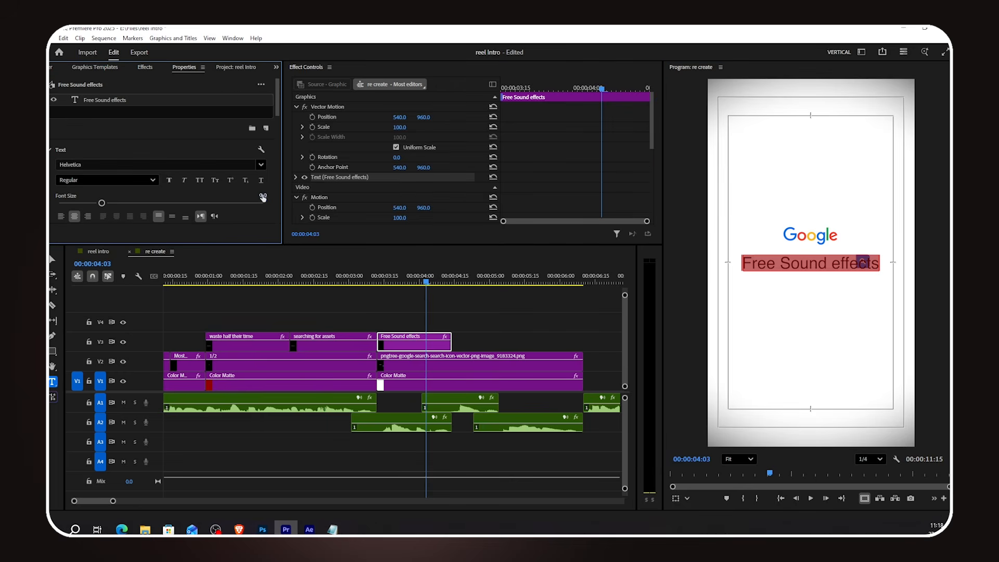
pyautogui.click(263, 197)
pyautogui.write('50')
pyautogui.press('Return')
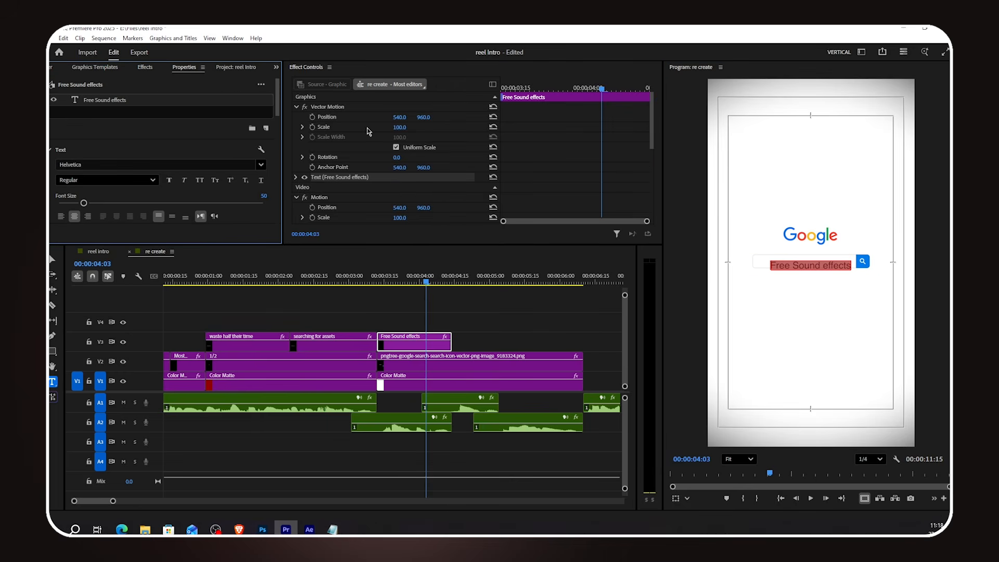
pyautogui.moveTo(399, 117); pyautogui.dragTo(404, 141)
# Reduce the "Free Sound effects" font size to 40 and set its Vector Motion horizontal position to 436.
pyautogui.click(258, 195)
pyautogui.write('3')
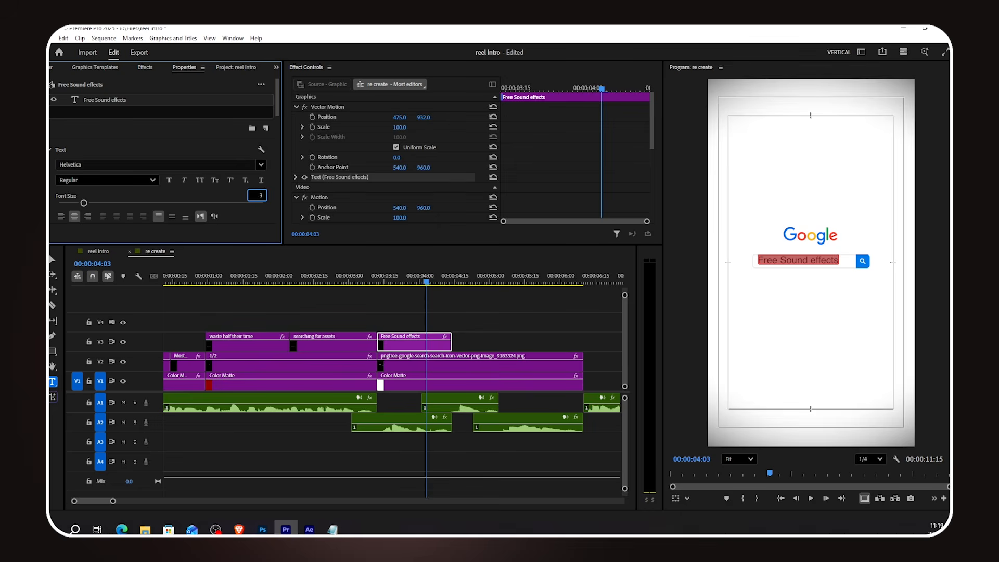
pyautogui.write('5')
pyautogui.press('Return')
pyautogui.click(259, 195)
pyautogui.write('40')
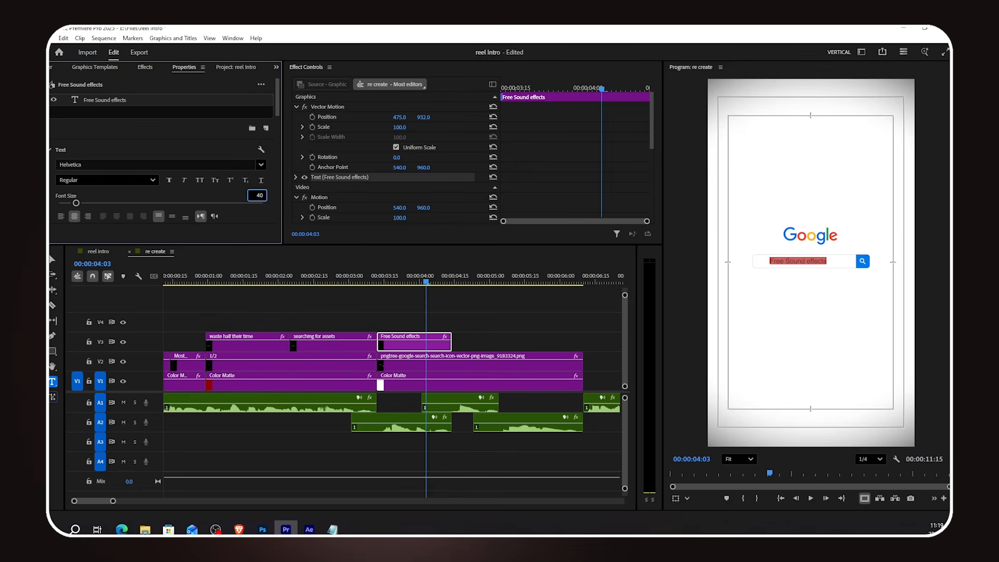
pyautogui.press('Return')
pyautogui.moveTo(405, 119); pyautogui.dragTo(404, 119)
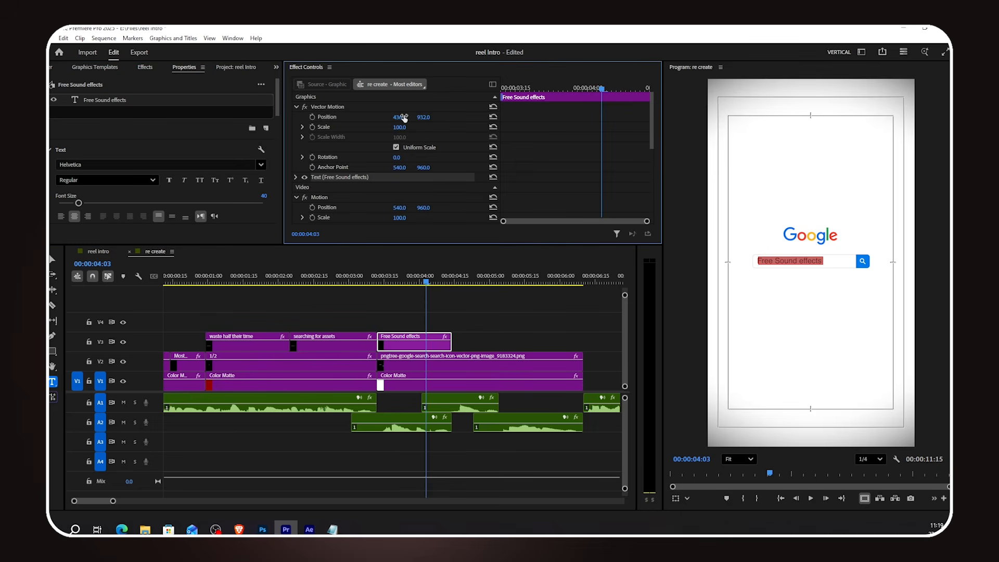
# Left-align the "Free Sound effects" text and set its Vector Motion position to 266, 934.
pyautogui.scroll(-3, 211, 201)
pyautogui.click(61, 188)
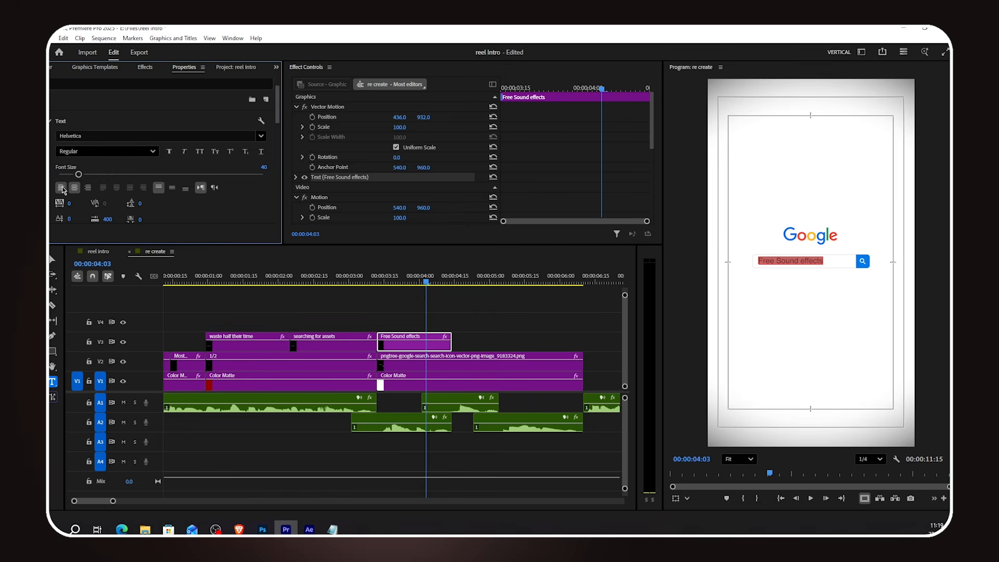
pyautogui.moveTo(404, 118); pyautogui.dragTo(316, 118)
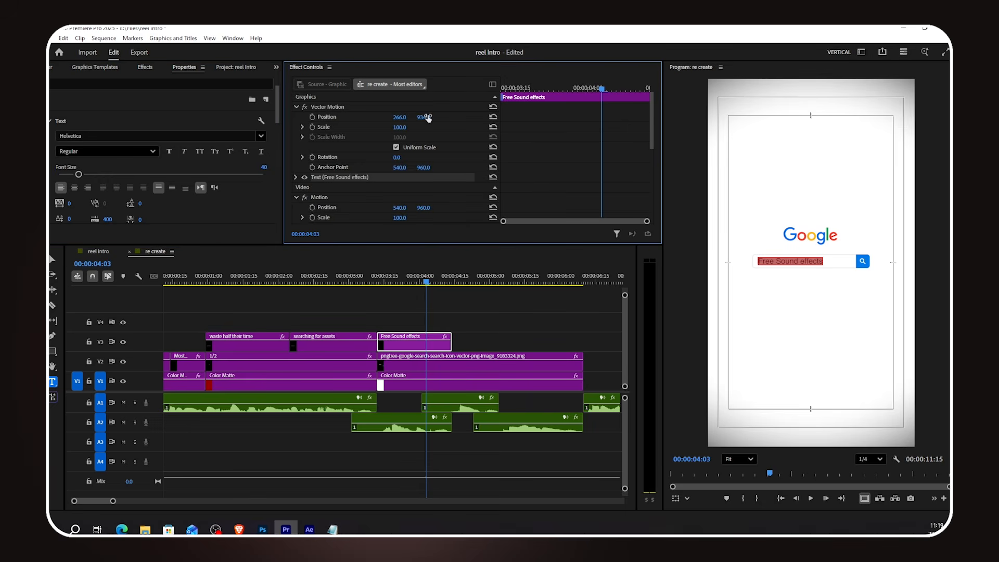
# Duplicate the "Free Sound effects" clip onto V4 just before the original's end and change the copy's text to "Free Fonts".
pyautogui.moveTo(406, 338); pyautogui.dragTo(468, 328)
pyautogui.click(476, 280)
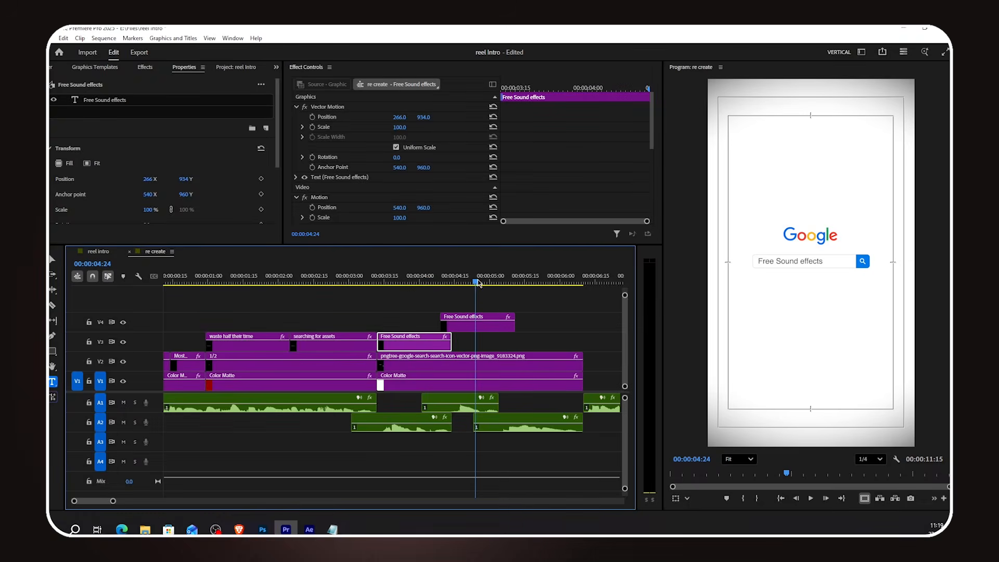
pyautogui.click(336, 529)
pyautogui.doubleClick(414, 174)
pyautogui.click(484, 324)
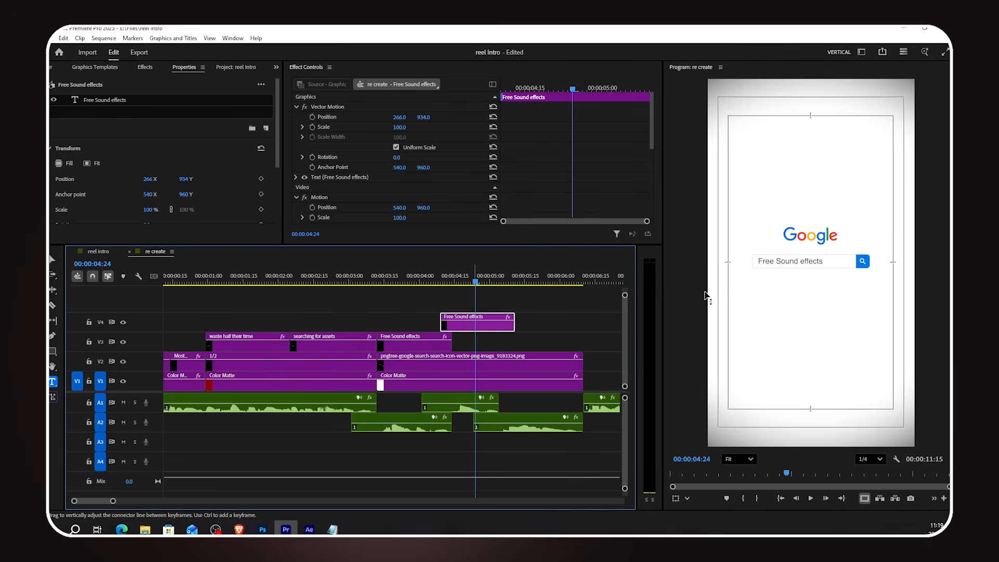
pyautogui.click(821, 260)
pyautogui.hotkey('ctrl', 'a')
pyautogui.write('Free Fonts.')
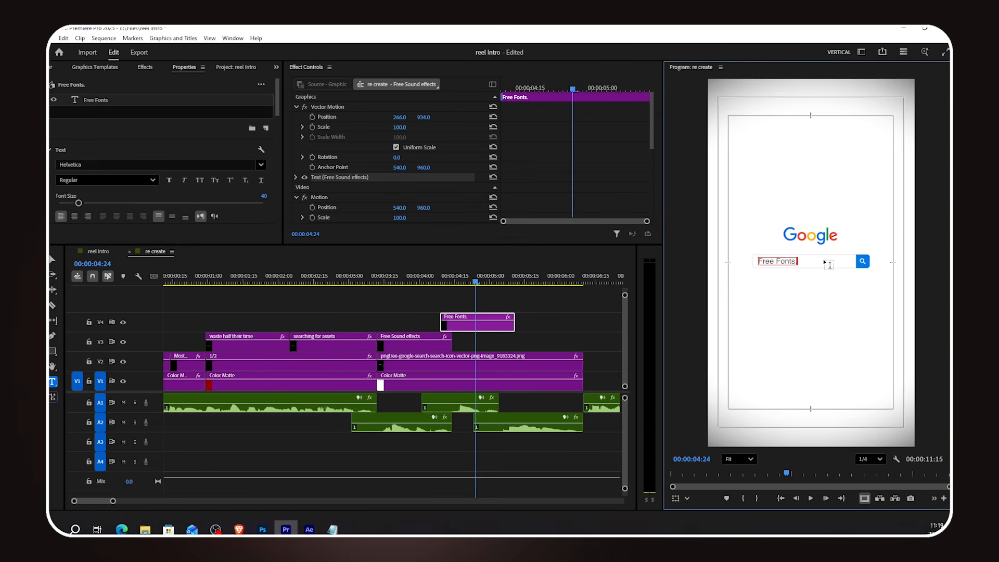
# Duplicate the "Free Fonts" clip onto V3 just before the original's end and change the copy's text to "Free PNGs".
pyautogui.moveTo(467, 328); pyautogui.dragTo(508, 325)
pyautogui.click(527, 282)
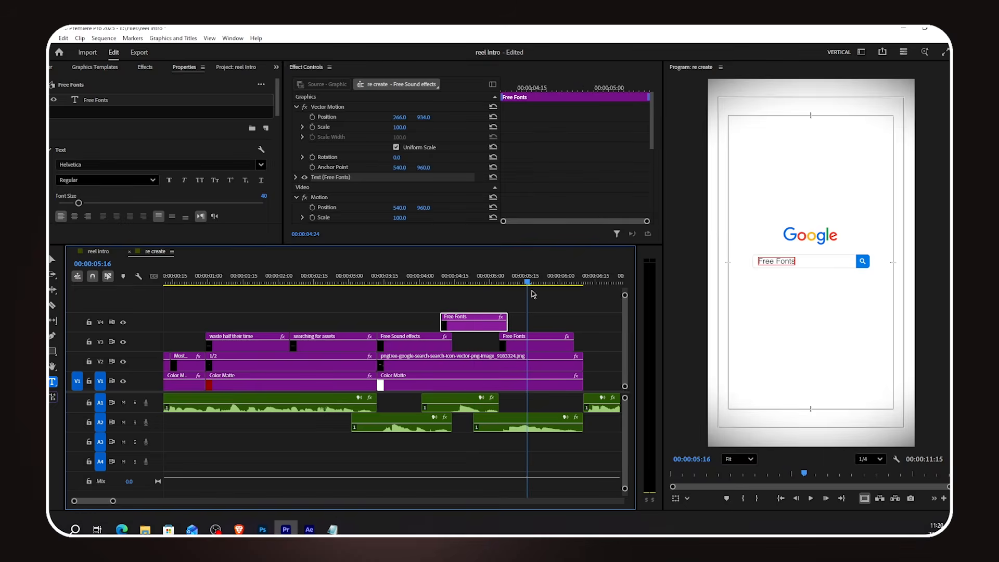
pyautogui.click(332, 529)
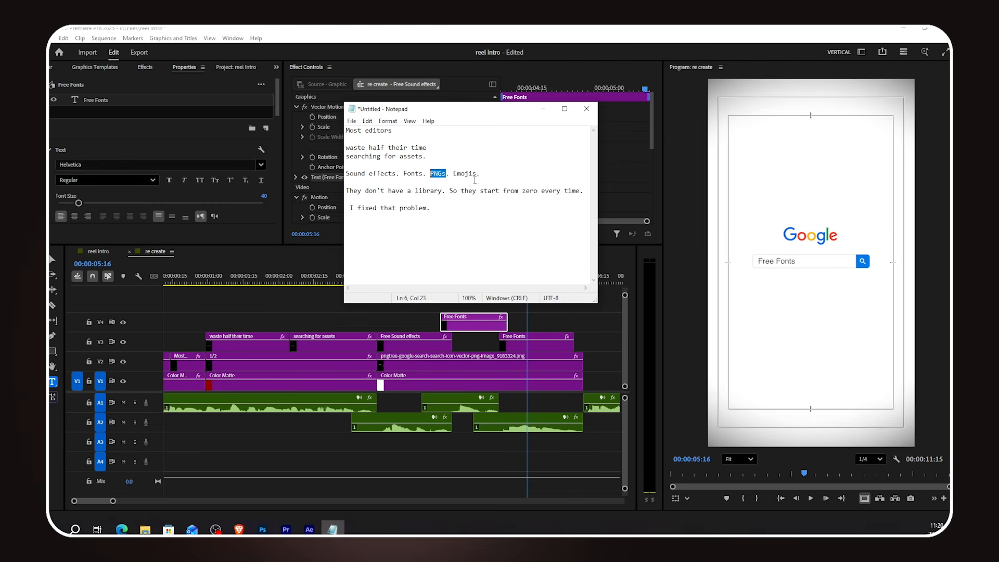
pyautogui.click(543, 109)
pyautogui.doubleClick(786, 261)
pyautogui.write('PNGs')
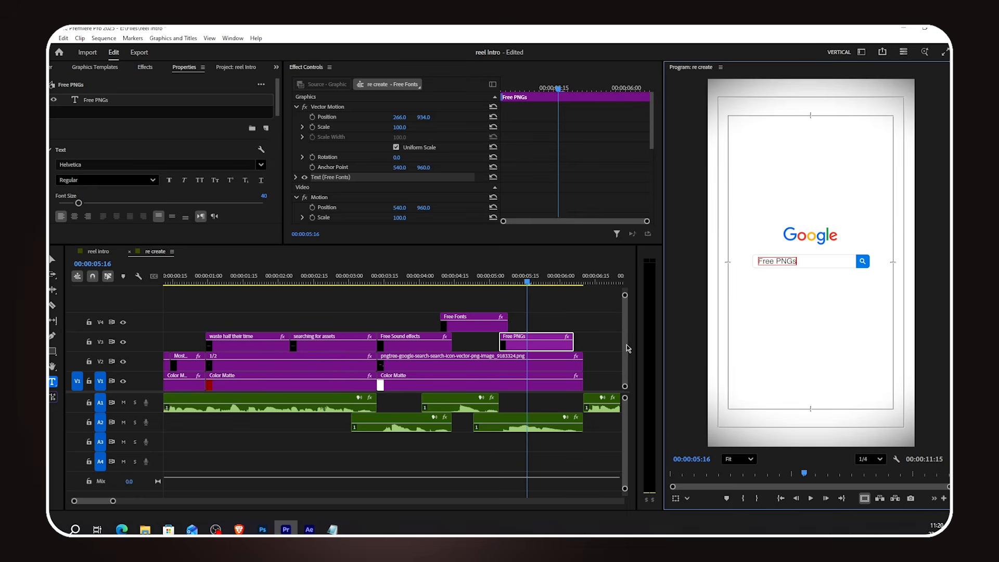
pyautogui.click(629, 349)
# Find the Transform video effect and apply it to the "Free Fonts" clip on V4.
pyautogui.click(455, 281)
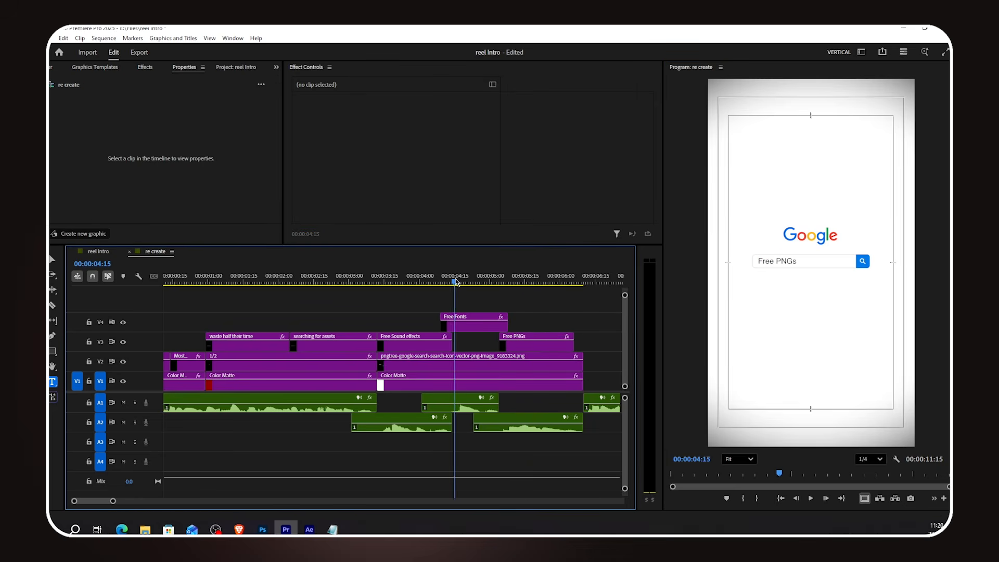
pyautogui.moveTo(454, 282); pyautogui.dragTo(469, 281)
pyautogui.click(489, 327)
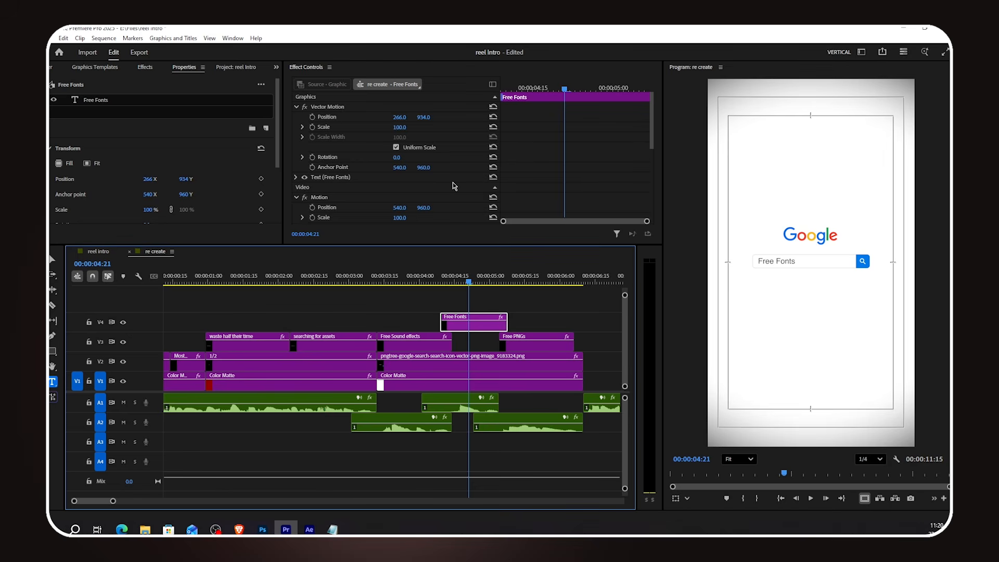
pyautogui.scroll(-2, 455, 186)
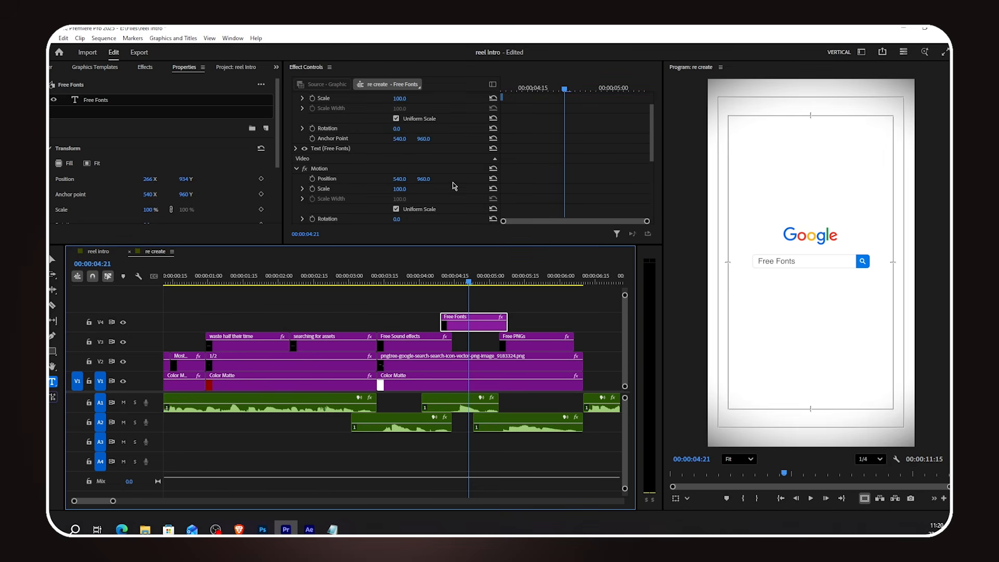
pyautogui.click(144, 67)
pyautogui.click(83, 83)
pyautogui.write('crop')
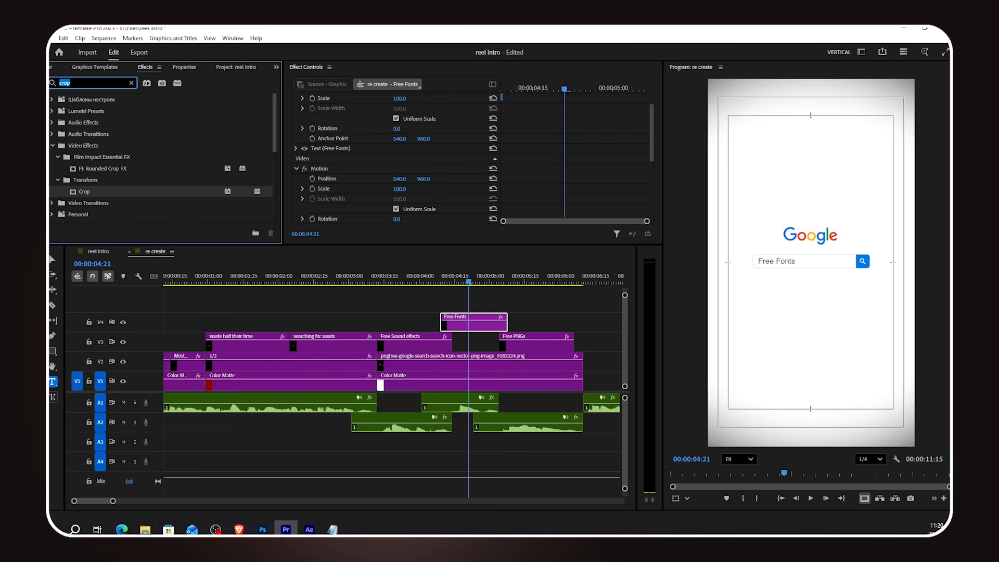
pyautogui.write('transf')
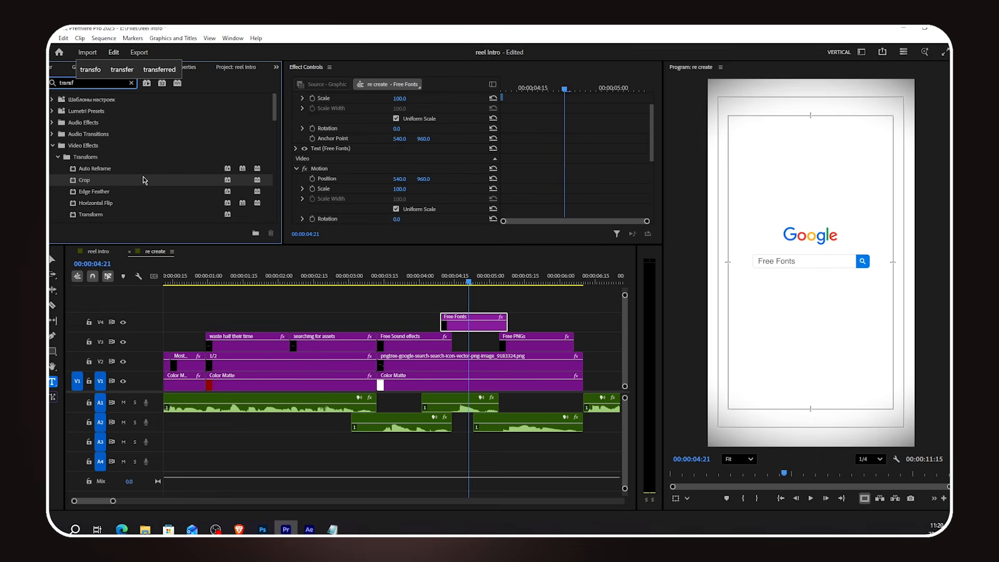
pyautogui.scroll(-3, 145, 180)
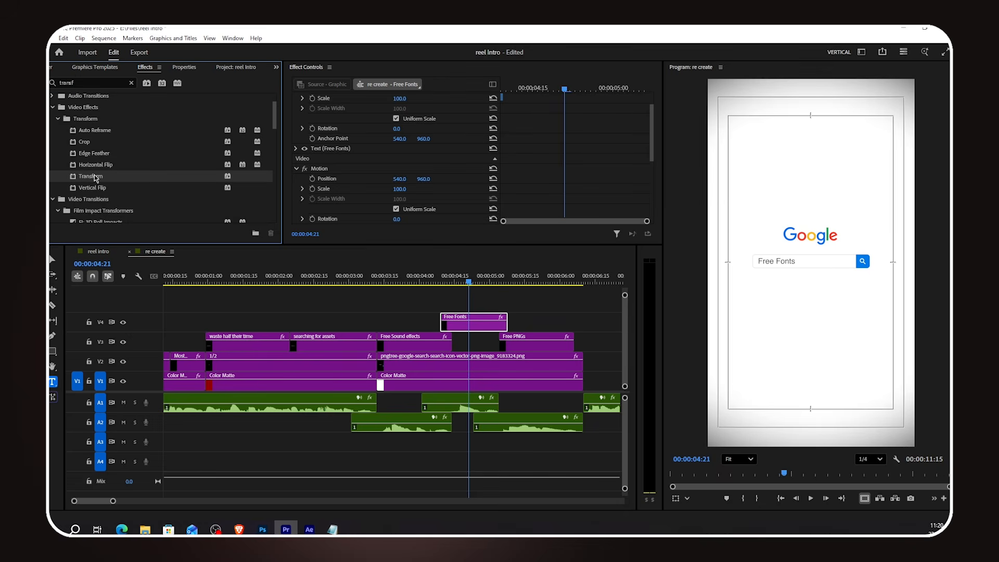
pyautogui.moveTo(362, 247); pyautogui.dragTo(481, 313)
# Set the Transform effect's Shutter Angle to 180 on the "Free Fonts" clip.
pyautogui.scroll(-5, 519, 168)
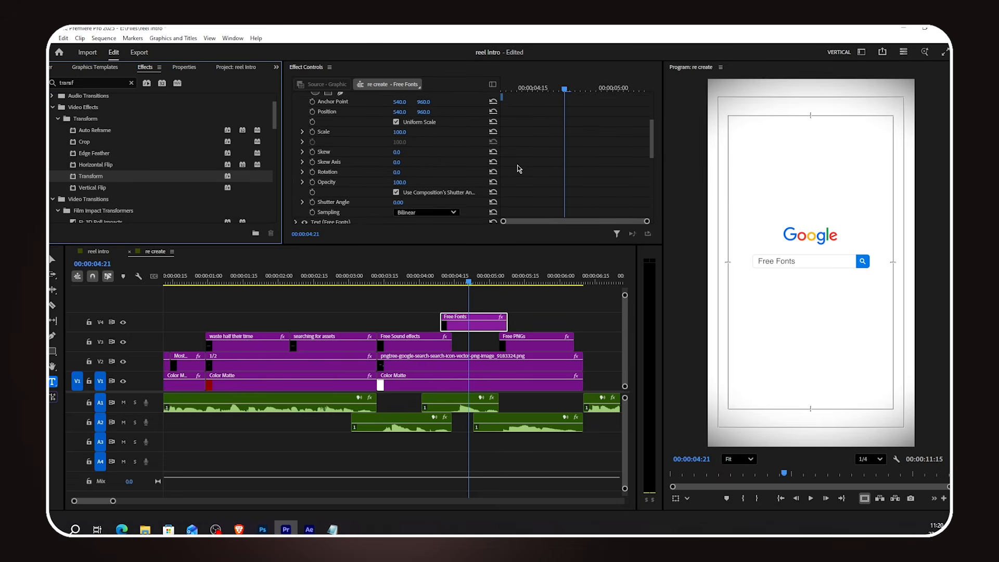
pyautogui.scroll(1, 519, 168)
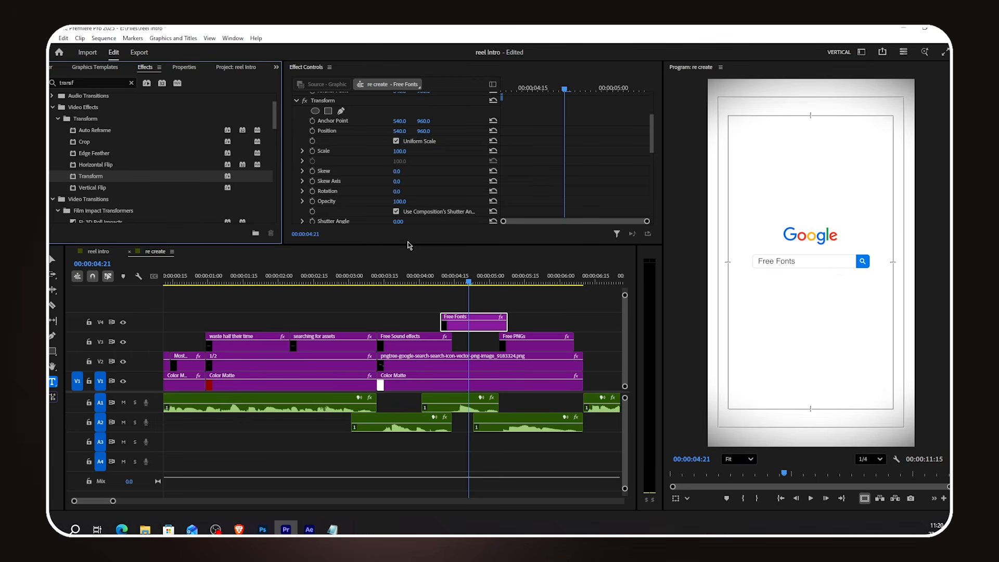
pyautogui.moveTo(407, 244); pyautogui.dragTo(408, 268)
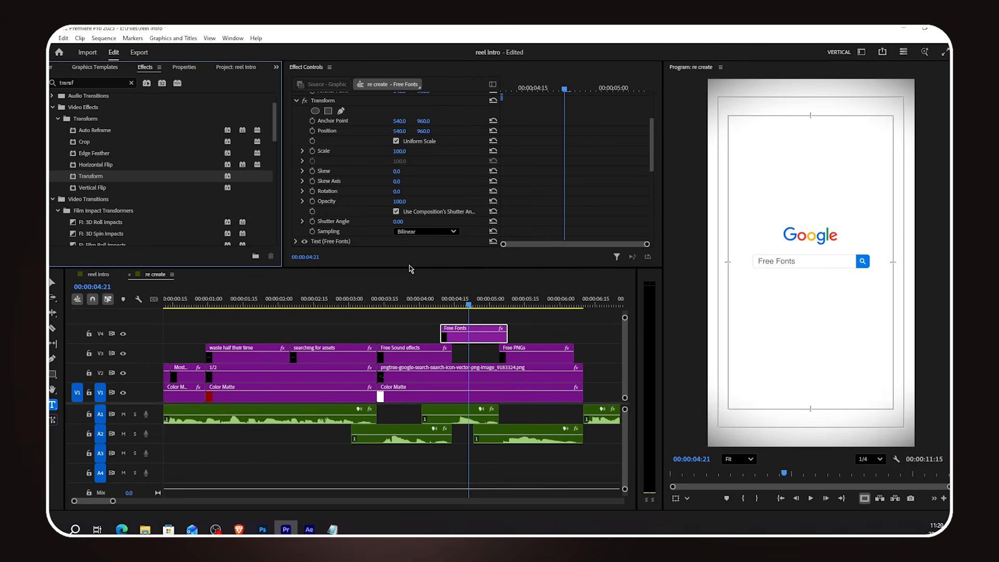
pyautogui.click(398, 222)
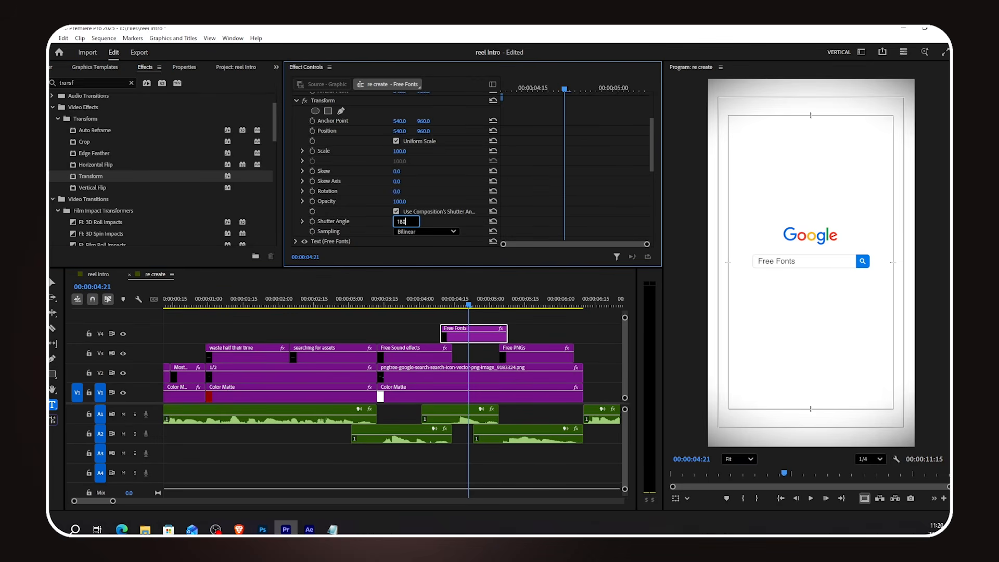
pyautogui.press('Return')
# Keyframe the Transform Position at 00:00:04:13, and set its vertical value to 1040 at 00:00:04:10 so "Free Fonts" rises in.
pyautogui.click(528, 88)
pyautogui.moveTo(529, 88); pyautogui.dragTo(522, 89)
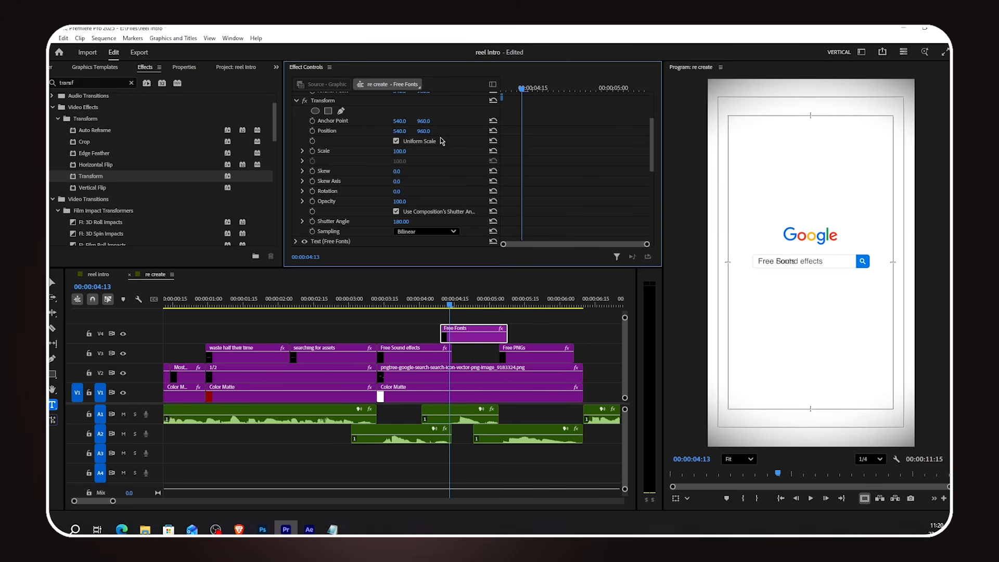
pyautogui.click(313, 131)
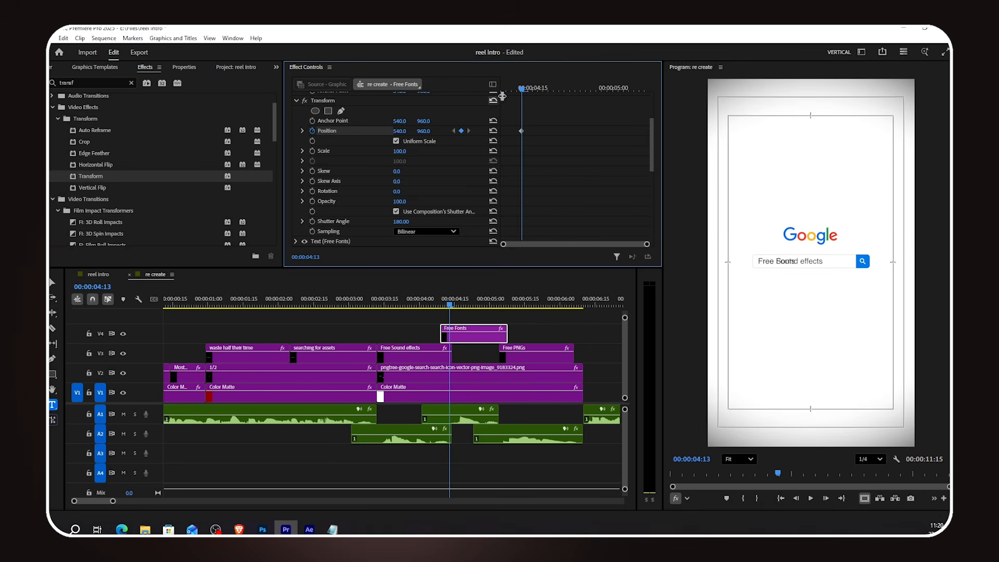
pyautogui.moveTo(513, 90); pyautogui.dragTo(506, 91)
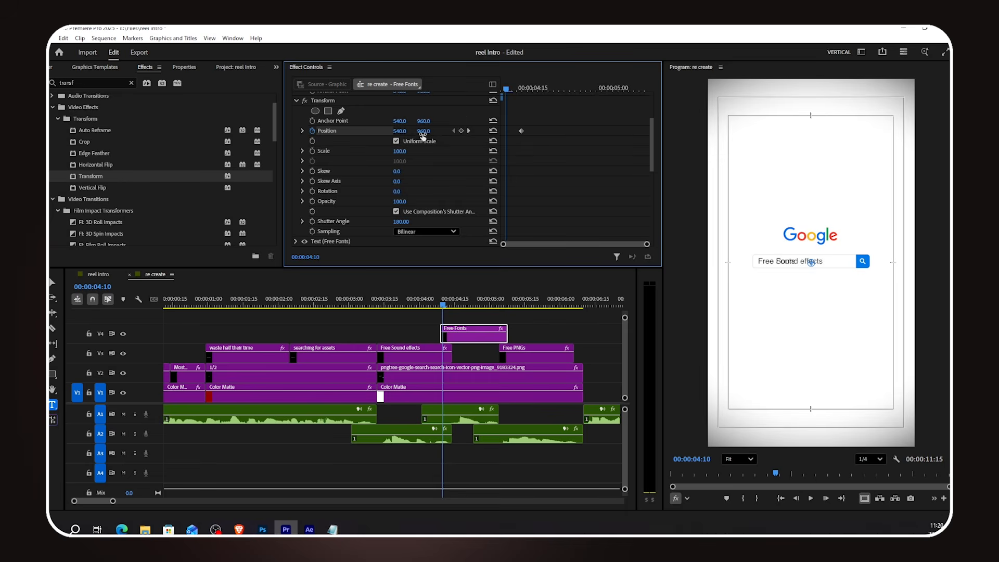
pyautogui.moveTo(424, 130); pyautogui.dragTo(450, 130)
pyautogui.rightClick(522, 134)
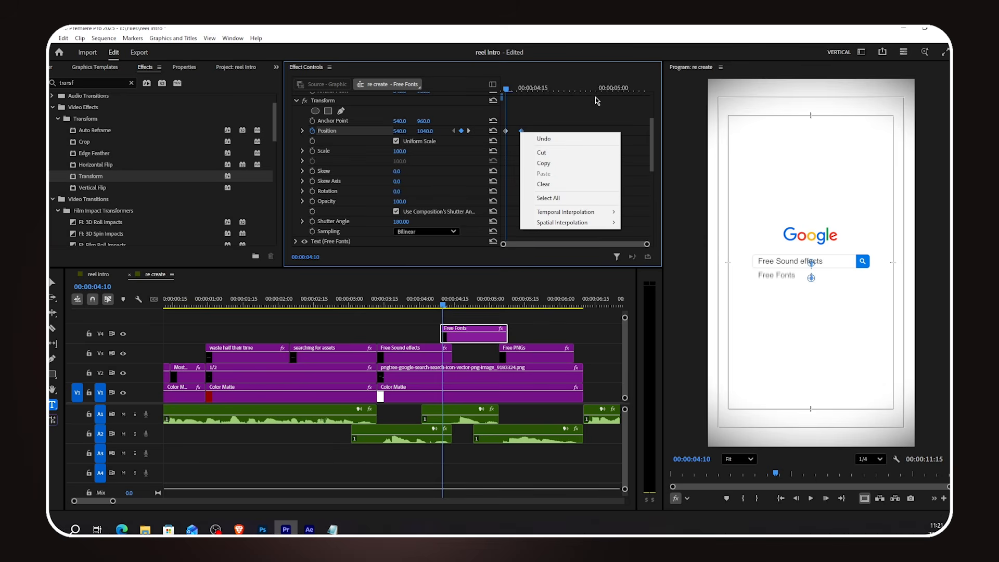
# Add a Transform Position keyframe at 00:00:05:03 and set the vertical value to 905 at 00:00:05:06 so the text exits upward.
pyautogui.moveTo(614, 89); pyautogui.dragTo(629, 88)
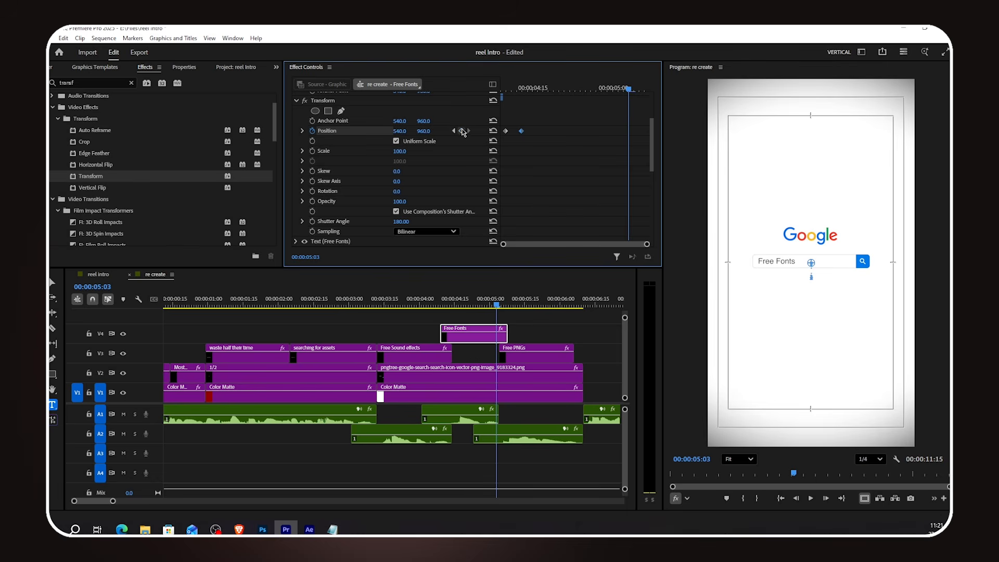
pyautogui.moveTo(640, 88); pyautogui.dragTo(644, 88)
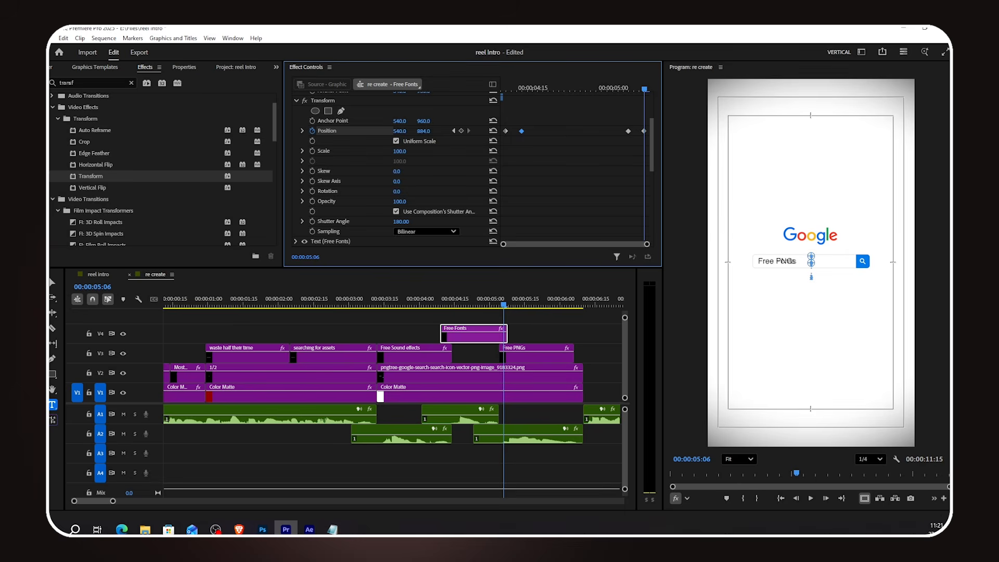
pyautogui.moveTo(424, 131)
pyautogui.mouseDown()
pyautogui.moveTo(364, 131)
pyautogui.moveTo(432, 131)
pyautogui.mouseUp()
# Apply Ease In to the second Position keyframe, steepen its velocity curve, and shift the first keyframe slightly earlier.
pyautogui.rightClick(522, 131)
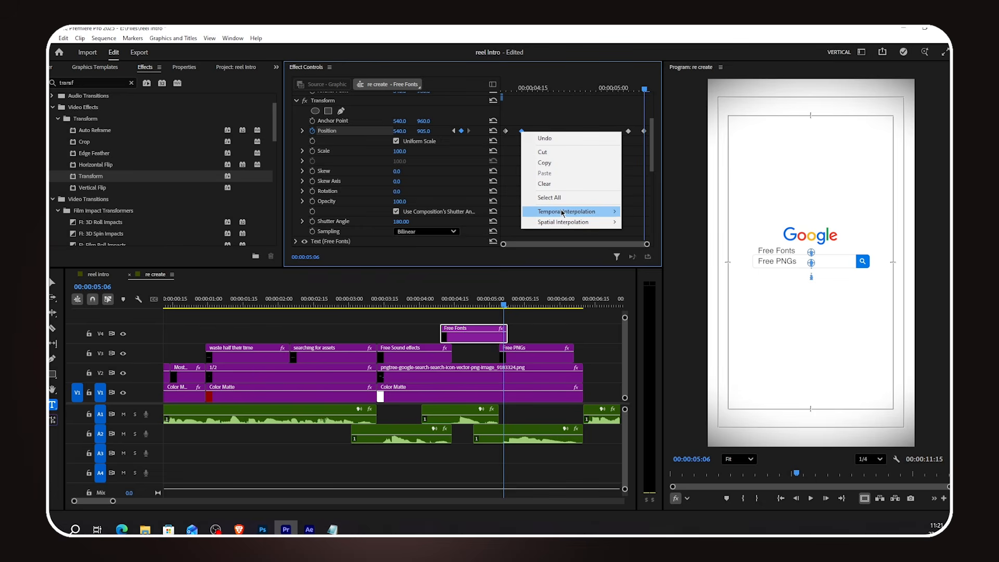
pyautogui.moveTo(564, 213)
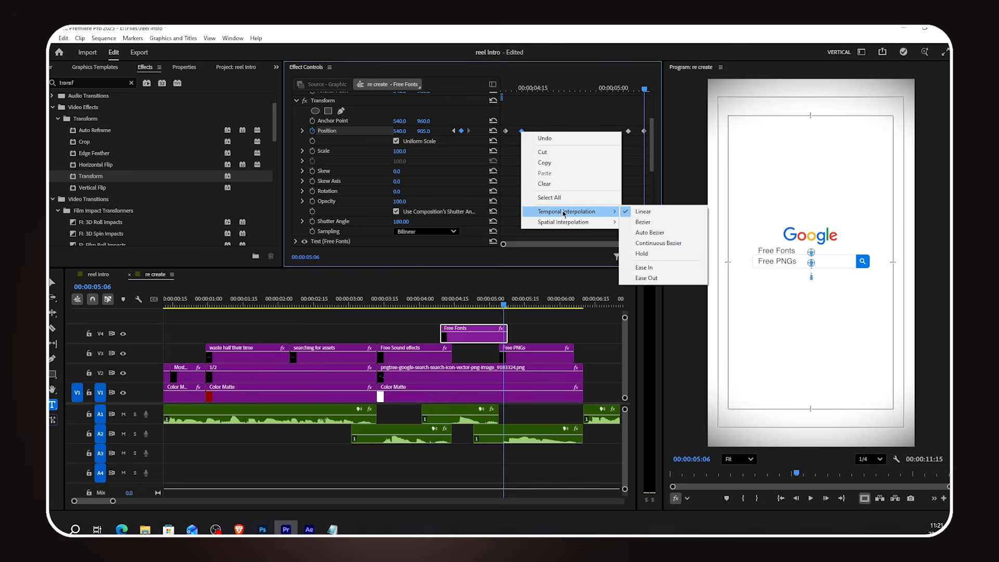
pyautogui.click(647, 266)
pyautogui.click(303, 131)
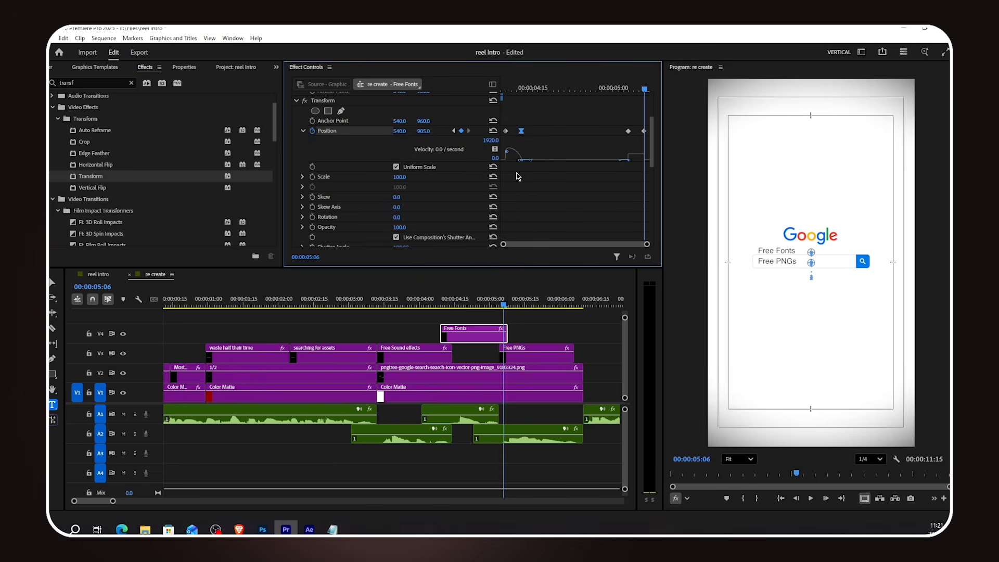
pyautogui.moveTo(517, 161); pyautogui.dragTo(513, 161)
pyautogui.click(505, 132)
# Apply Ease Out to the third Position keyframe, steepen its exit curve, and shift the last keyframe slightly past the clip's end.
pyautogui.rightClick(628, 132)
pyautogui.moveTo(677, 211)
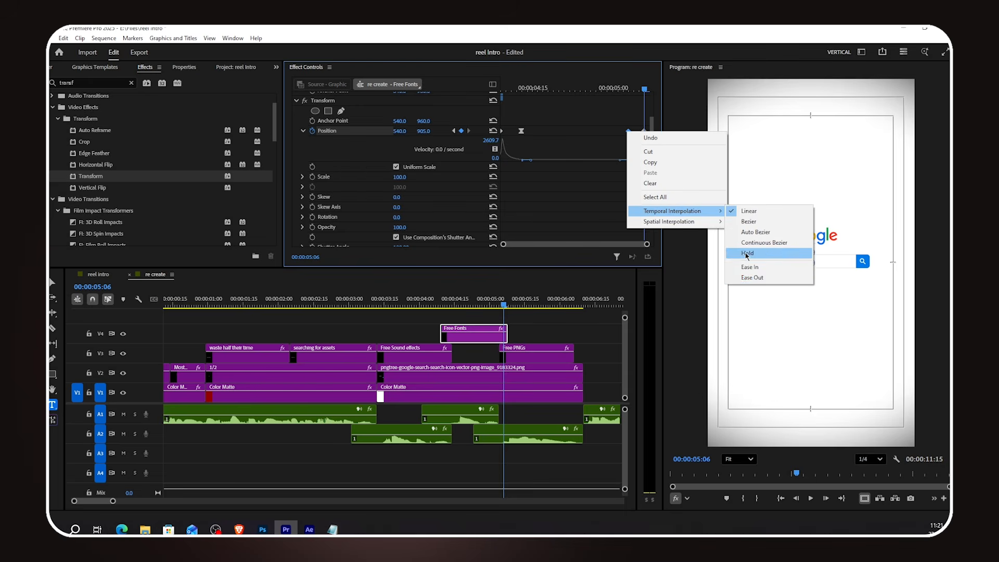
pyautogui.click(756, 278)
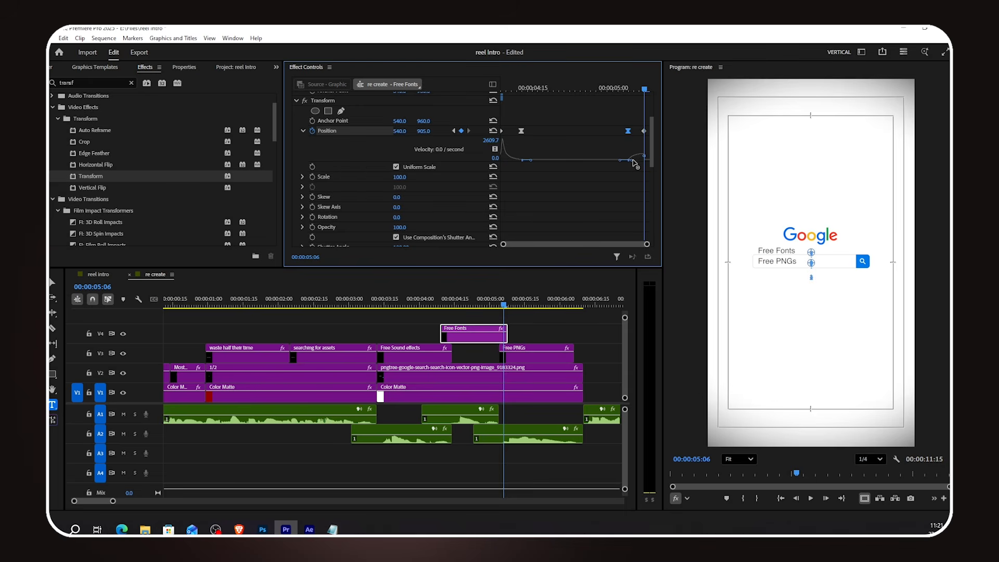
pyautogui.moveTo(633, 160); pyautogui.dragTo(649, 131)
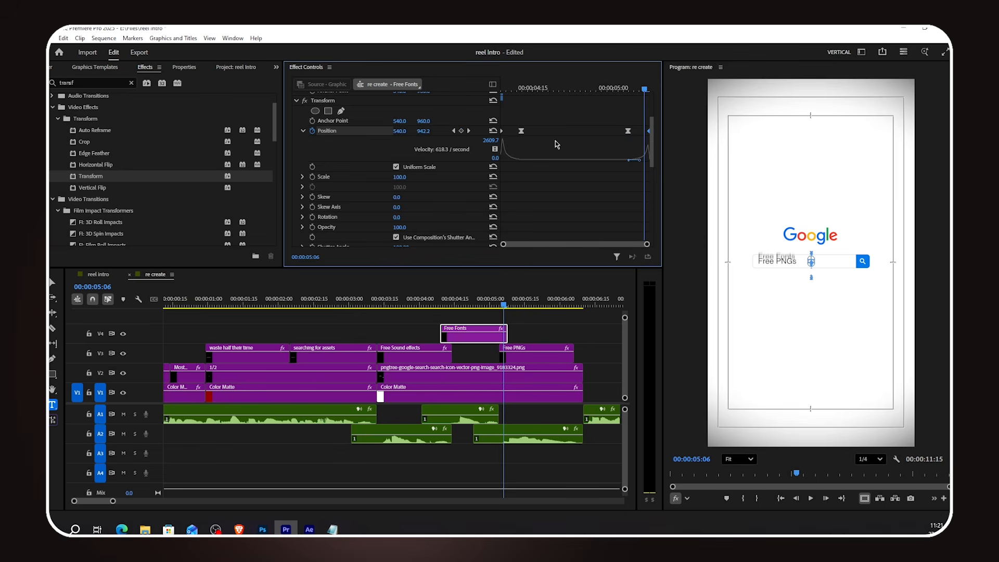
# Check the "Free Fonts" slide animation, then add a rectangular mask to its Transform effect at 00:00:04:16.
pyautogui.moveTo(448, 305); pyautogui.dragTo(475, 327)
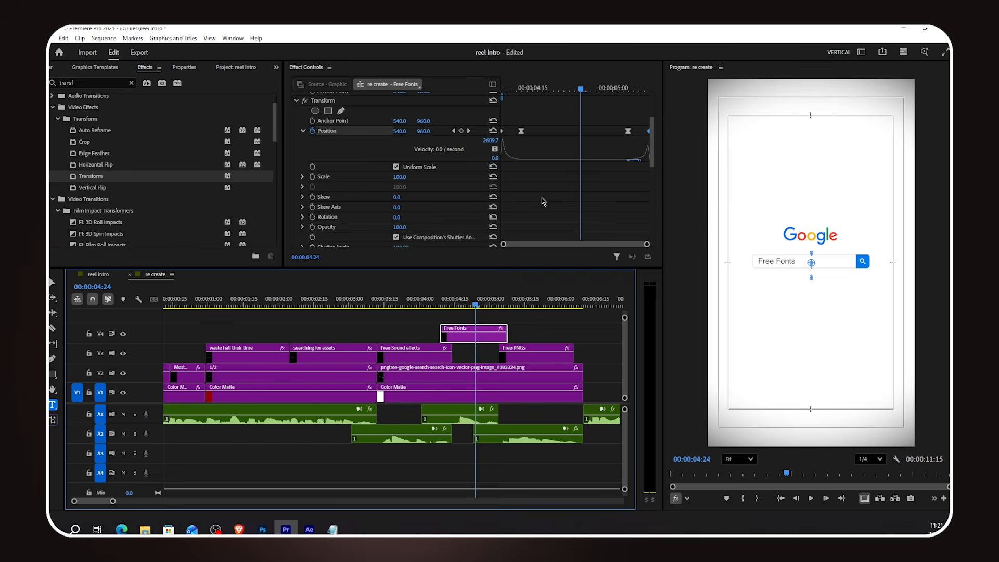
pyautogui.scroll(-1, 542, 201)
pyautogui.moveTo(463, 305); pyautogui.dragTo(446, 305)
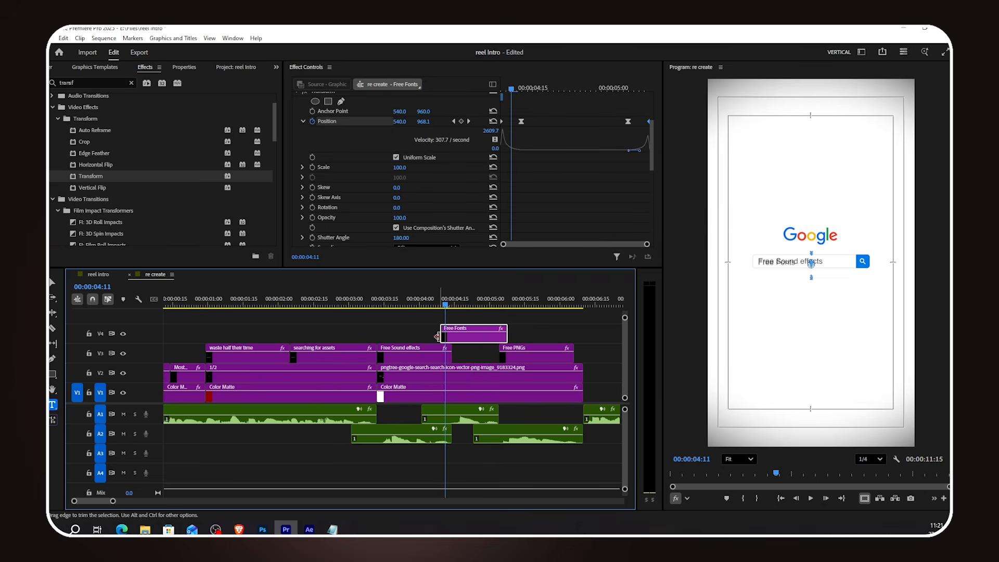
pyautogui.click(538, 89)
pyautogui.scroll(5, 463, 198)
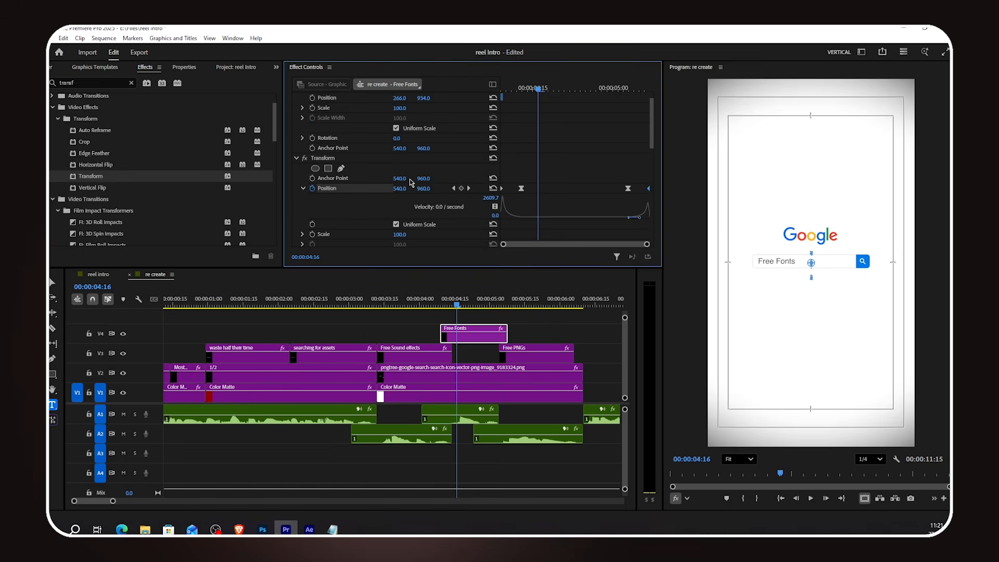
pyautogui.click(328, 169)
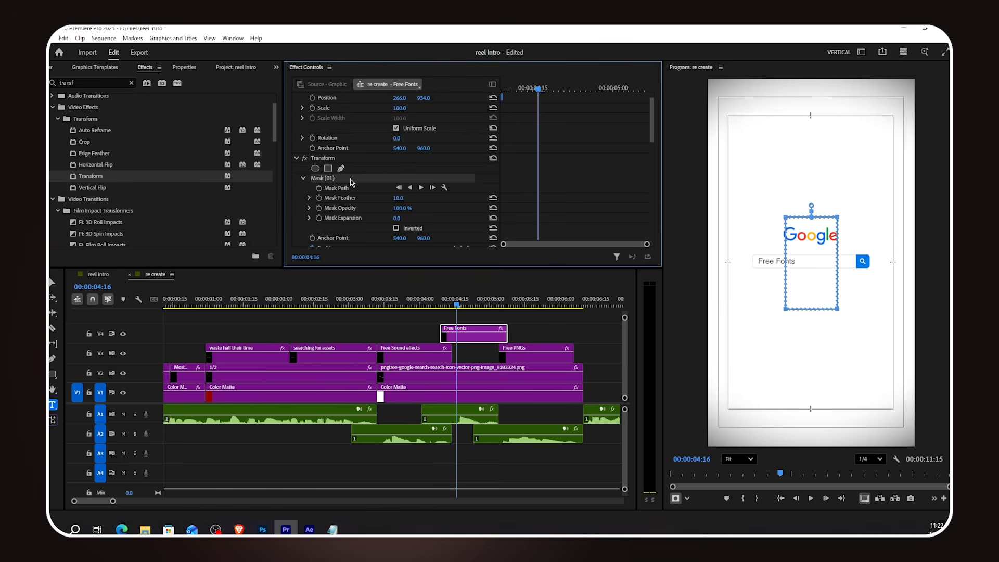
# Reshape the Transform mask by moving its four corners so it encloses the "Free Fonts" text within the search bar.
pyautogui.scroll(3, 800, 266)
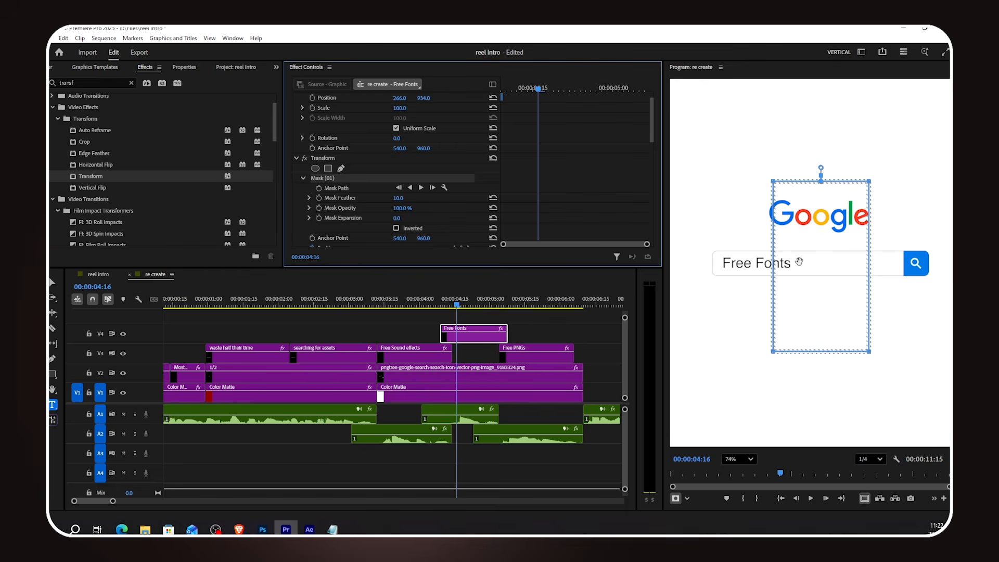
pyautogui.scroll(1, 786, 250)
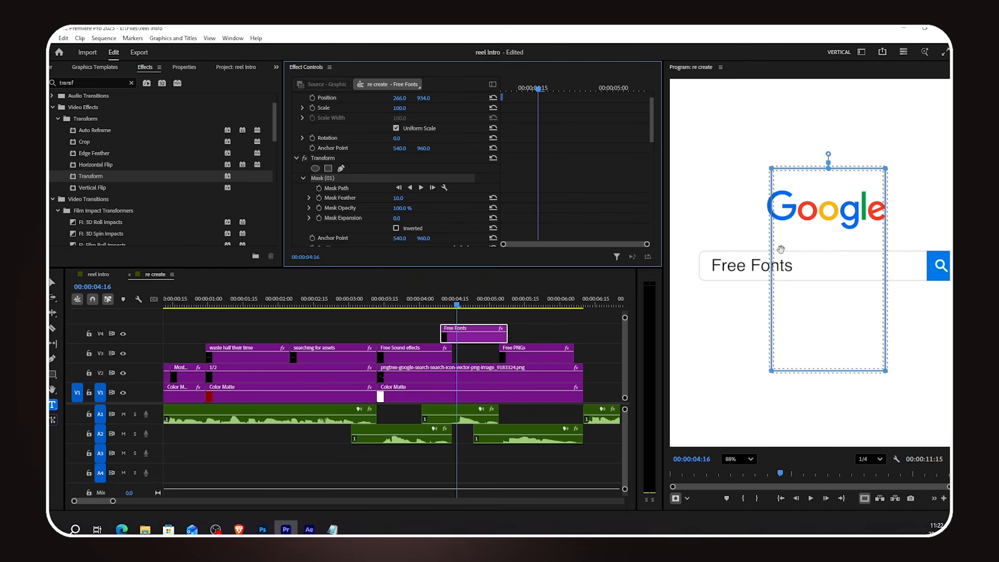
pyautogui.click(771, 169)
pyautogui.moveTo(772, 169); pyautogui.dragTo(695, 254)
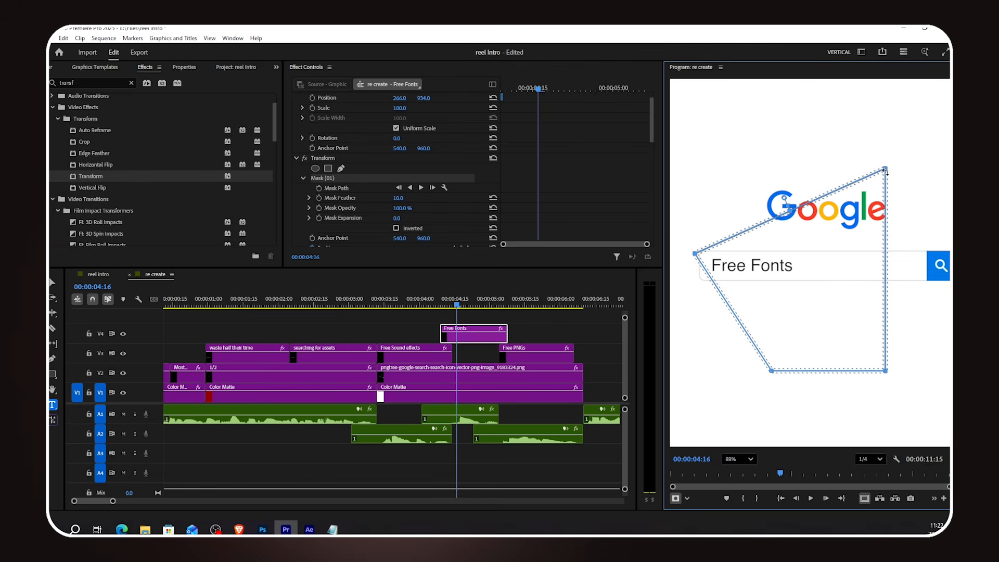
pyautogui.moveTo(844, 258); pyautogui.dragTo(844, 253)
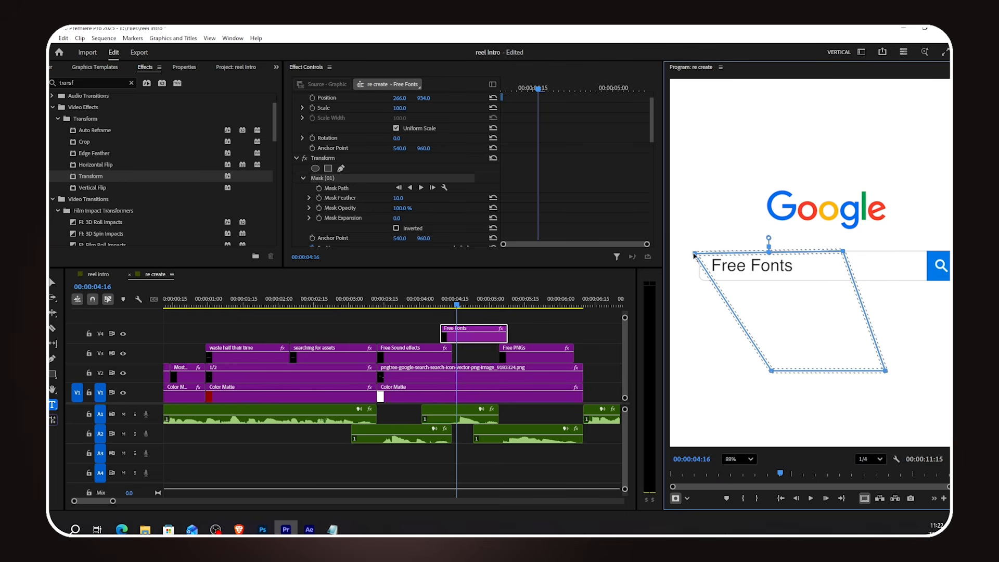
pyautogui.moveTo(695, 253); pyautogui.dragTo(696, 252)
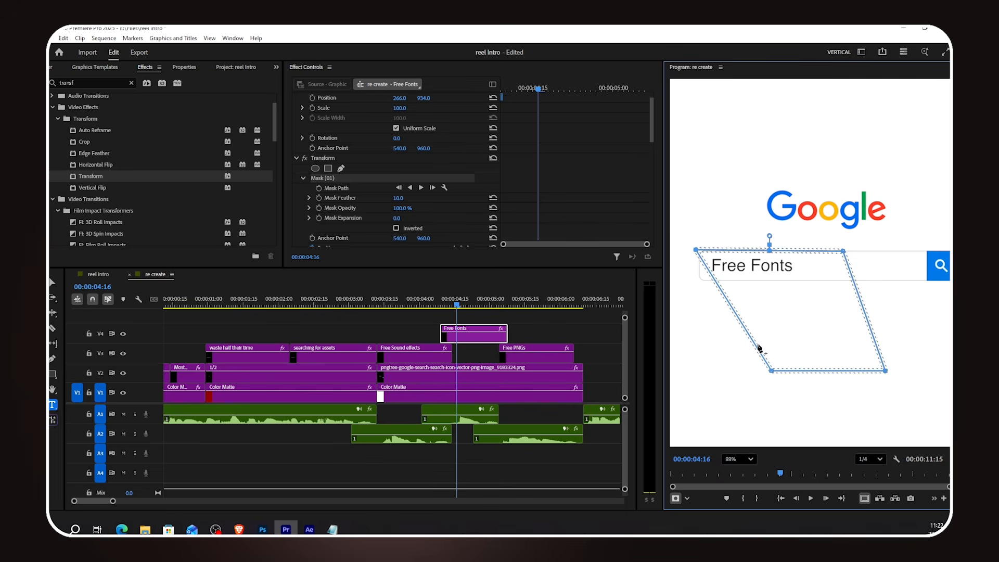
pyautogui.moveTo(772, 373); pyautogui.dragTo(694, 279)
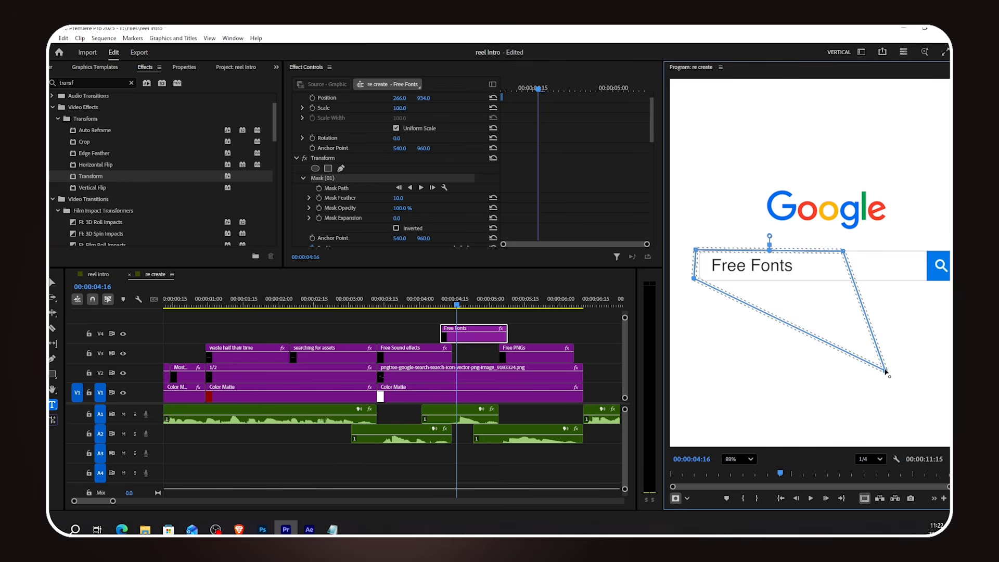
pyautogui.moveTo(886, 371); pyautogui.dragTo(856, 280)
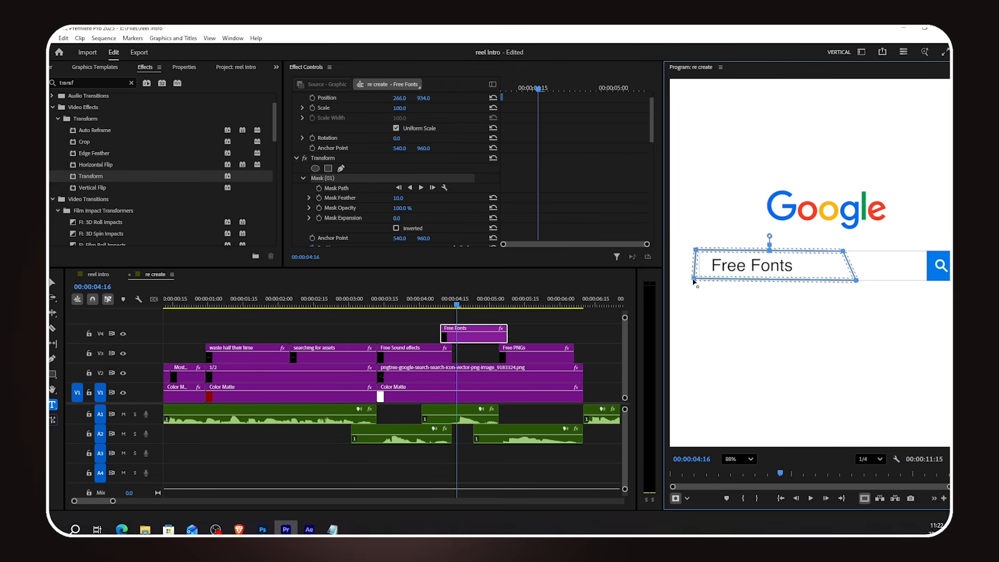
pyautogui.moveTo(695, 282); pyautogui.dragTo(697, 283)
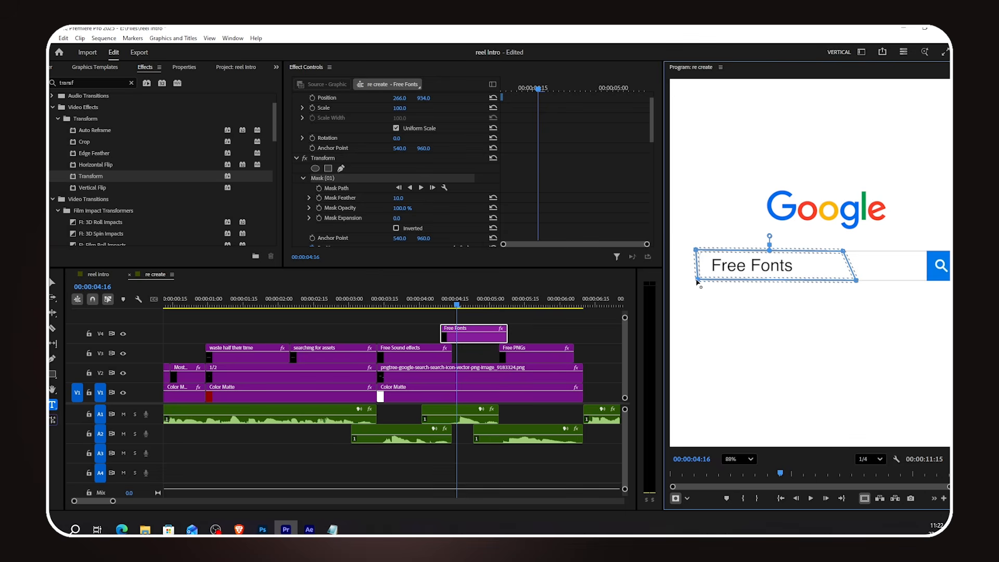
# Set the Transform mask's feather on the "Free Fonts" clip to 5.
pyautogui.scroll(2, 554, 199)
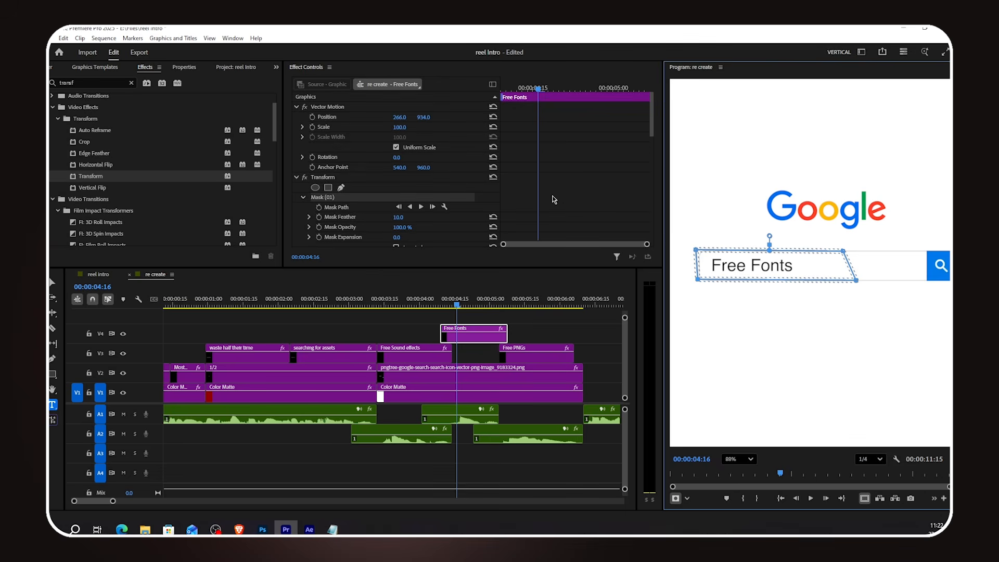
pyautogui.scroll(-2, 555, 200)
pyautogui.moveTo(517, 89); pyautogui.dragTo(504, 92)
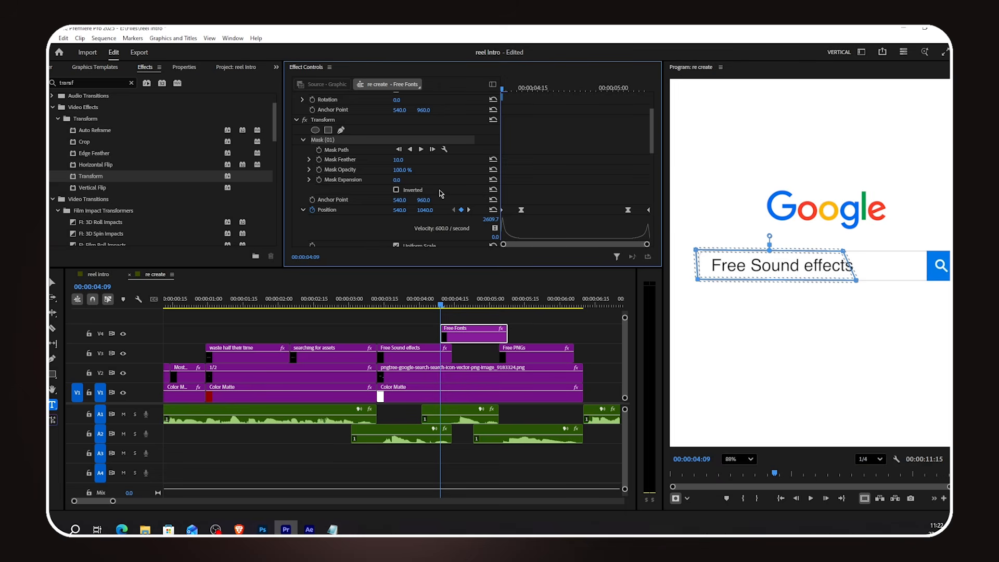
pyautogui.click(402, 160)
pyautogui.write('5')
pyautogui.press('Return')
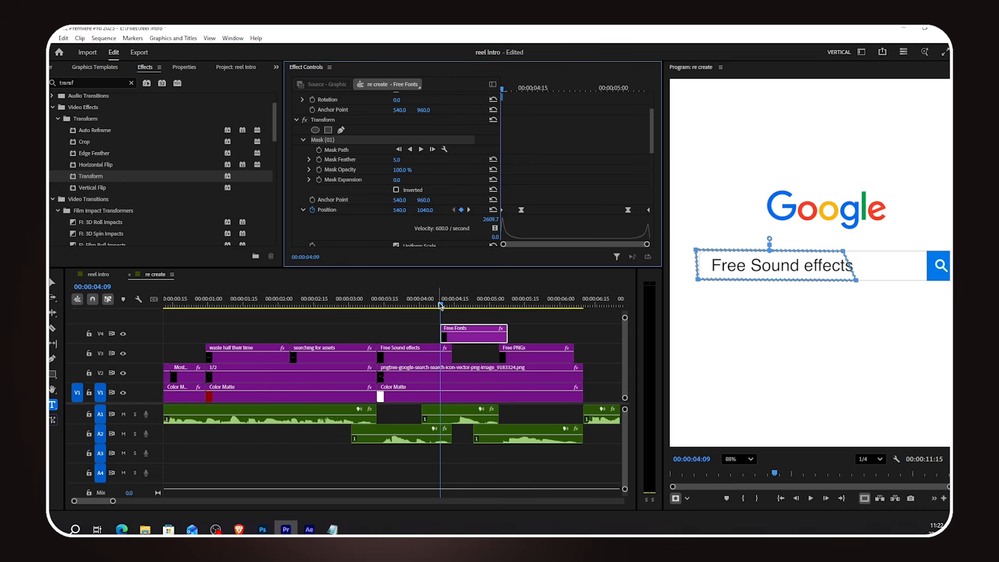
# Copy the masked Transform effect from the "Free Fonts" clip and paste it onto the "Free Sound effects" clip.
pyautogui.click(349, 122)
pyautogui.rightClick(348, 121)
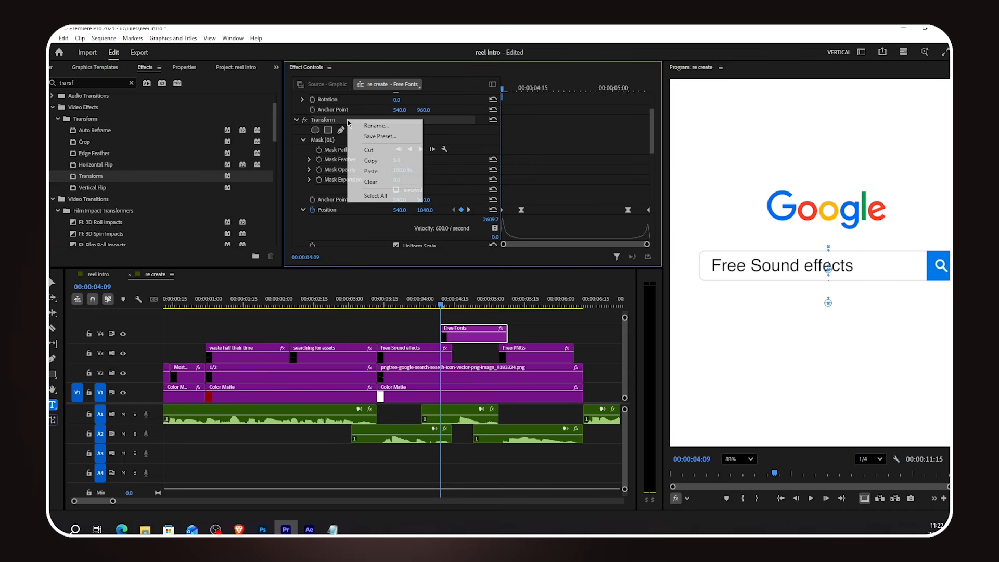
pyautogui.click(377, 161)
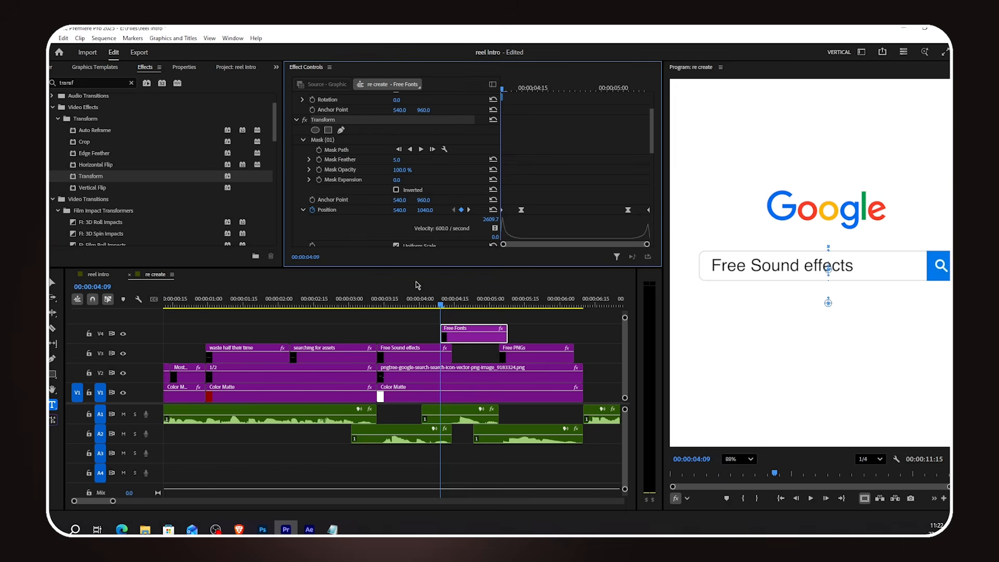
pyautogui.click(410, 301)
pyautogui.click(427, 355)
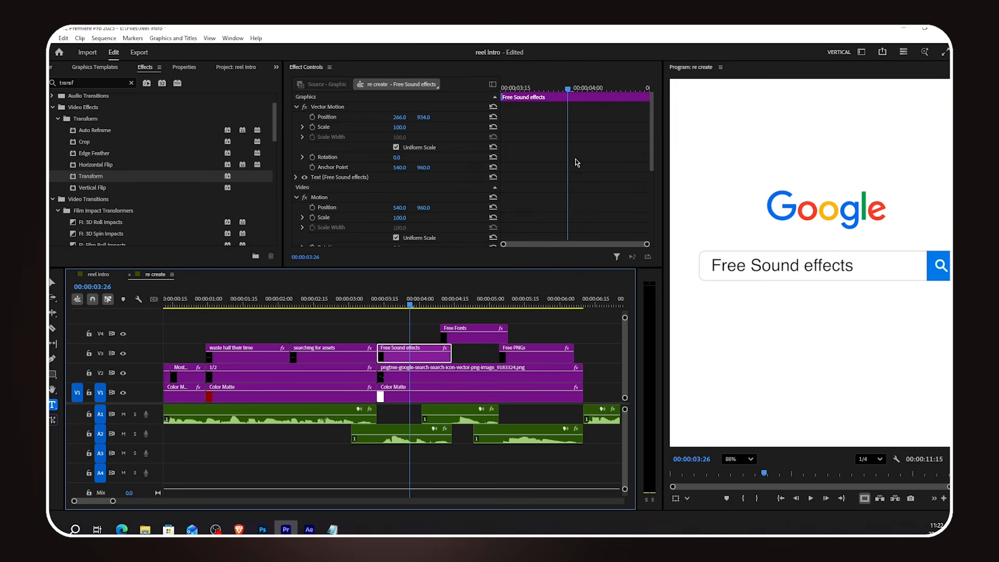
pyautogui.click(564, 179)
pyautogui.hotkey('ctrl', 'v')
pyautogui.scroll(-3, 564, 180)
pyautogui.scroll(-4, 564, 180)
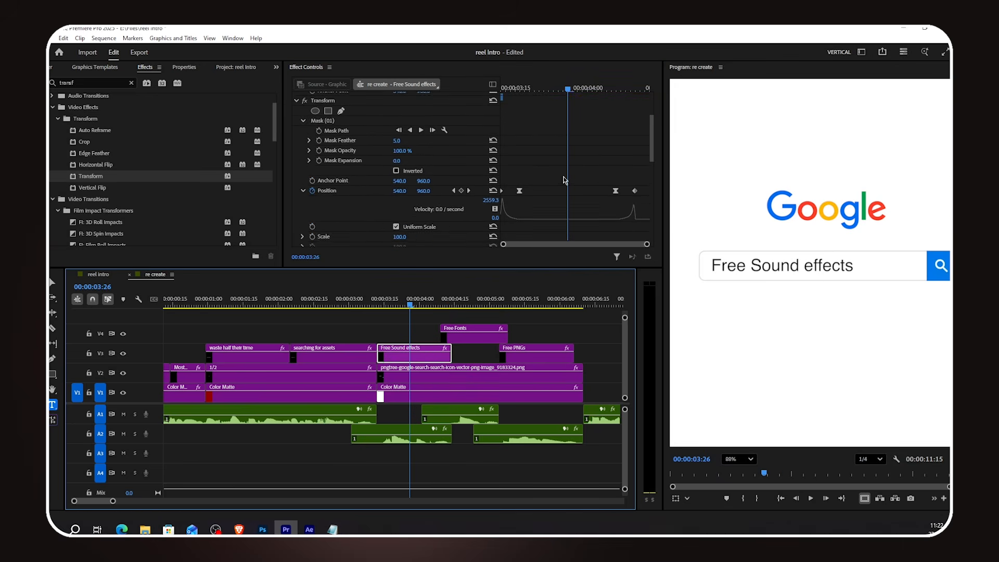
# Delete the two entrance Position keyframes of "Free Sound effects" and shift its exit keyframes later, up to the clip's end.
pyautogui.click(529, 165)
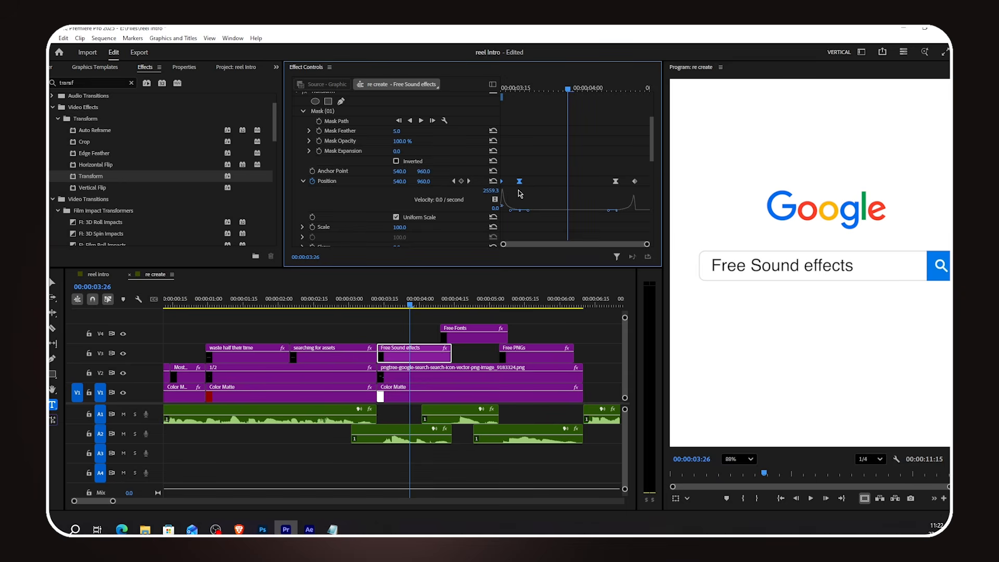
pyautogui.press('Delete')
pyautogui.moveTo(607, 163); pyautogui.dragTo(650, 186)
pyautogui.moveTo(586, 88); pyautogui.dragTo(642, 96)
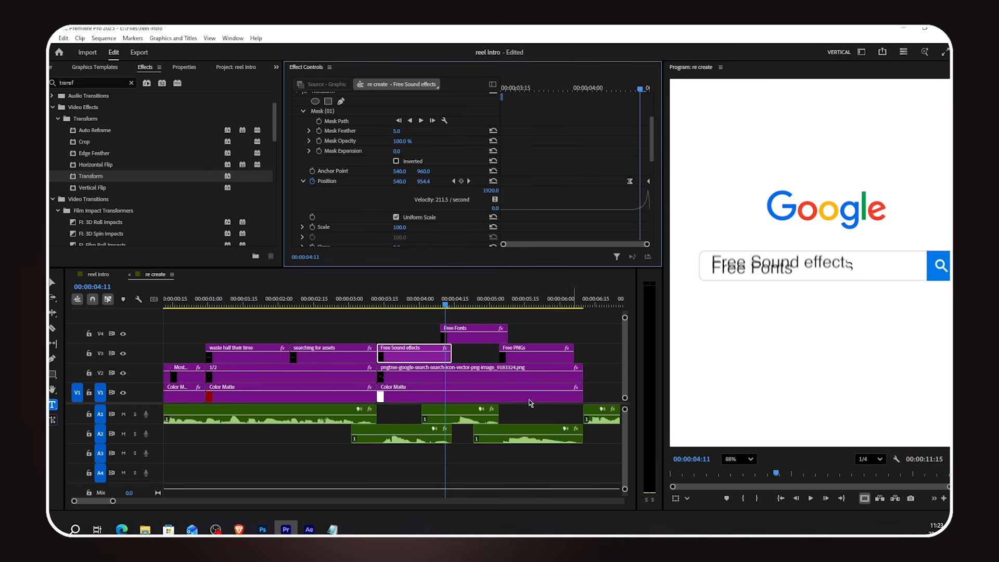
# Move the "Free Fonts" clip slightly later on V4 so it starts at 00:00:04:11.
pyautogui.scroll(1, 492, 376)
pyautogui.scroll(2, 492, 376)
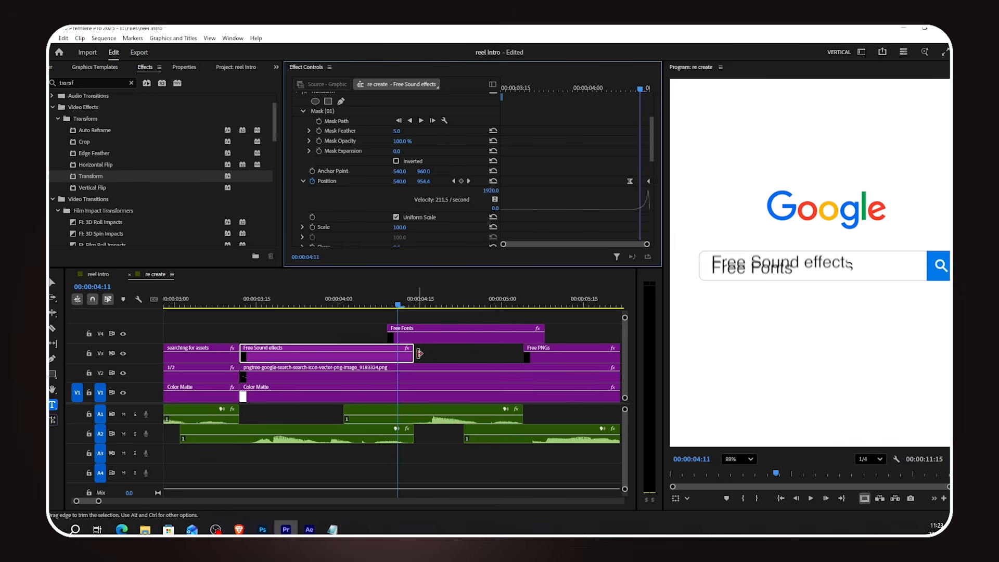
pyautogui.moveTo(422, 335); pyautogui.dragTo(434, 335)
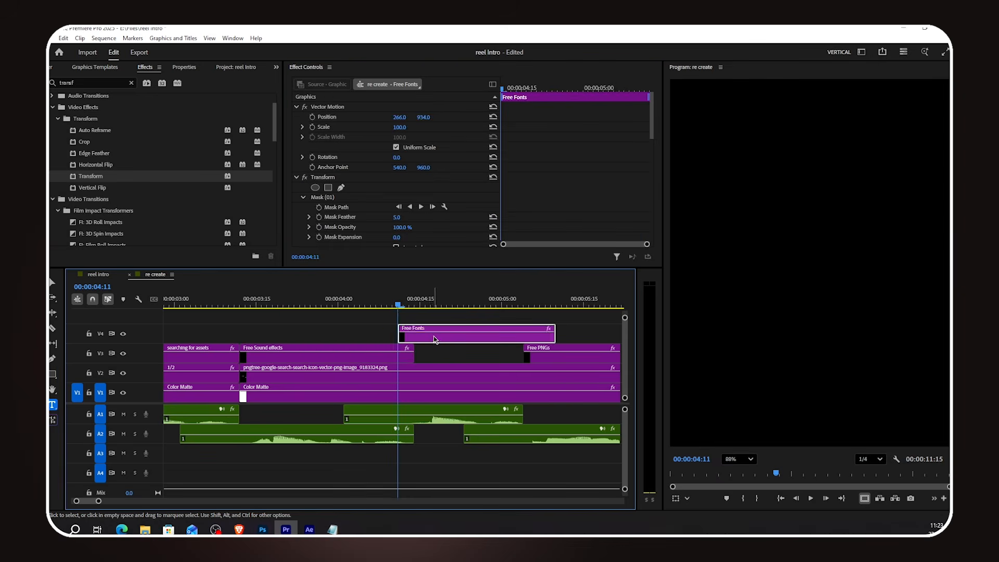
pyautogui.moveTo(400, 304); pyautogui.dragTo(401, 307)
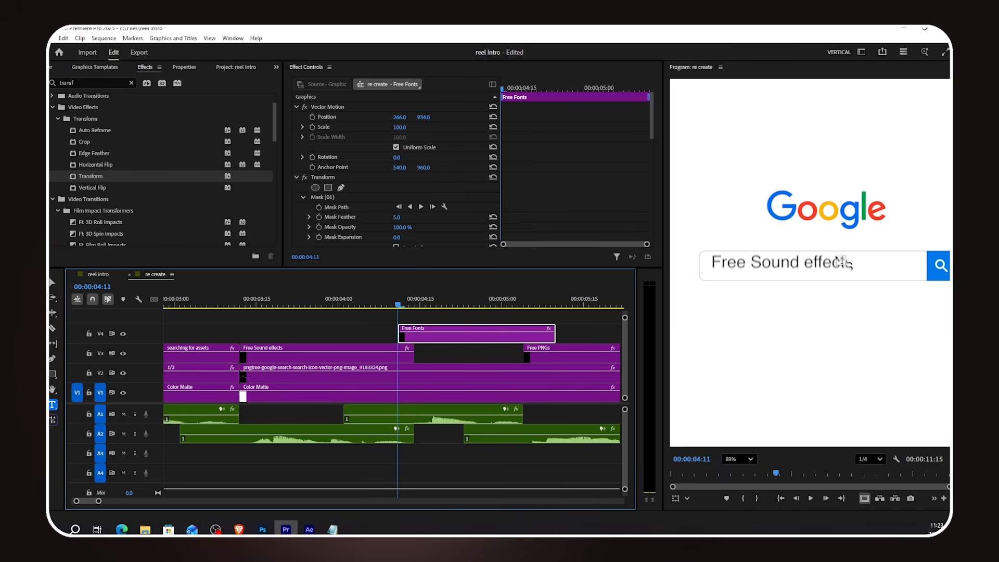
# Widen the Transform mask on the "Free Sound effects" clip so its far edge clears the end of the text.
pyautogui.scroll(-2, 443, 201)
pyautogui.click(350, 176)
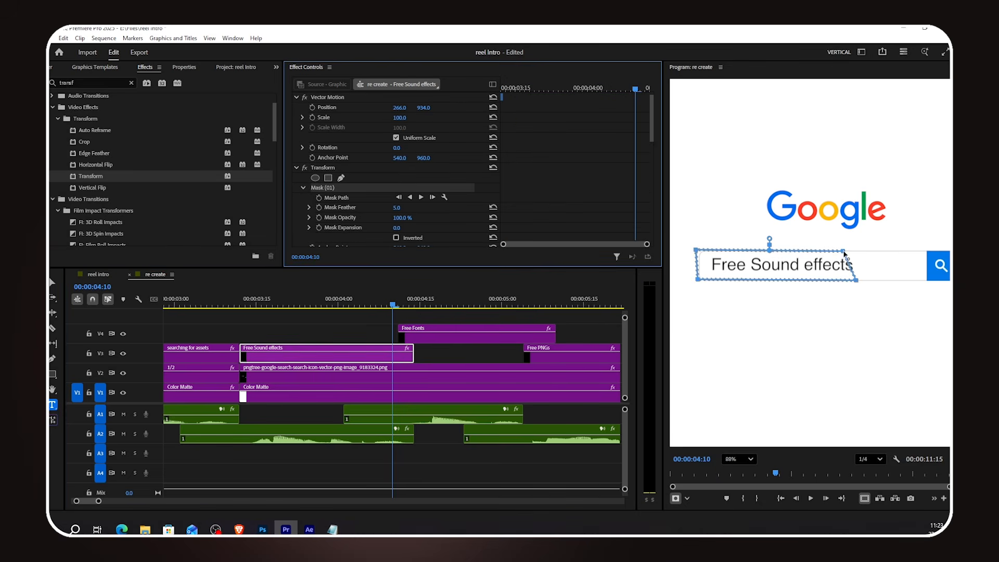
pyautogui.moveTo(844, 253); pyautogui.dragTo(863, 282)
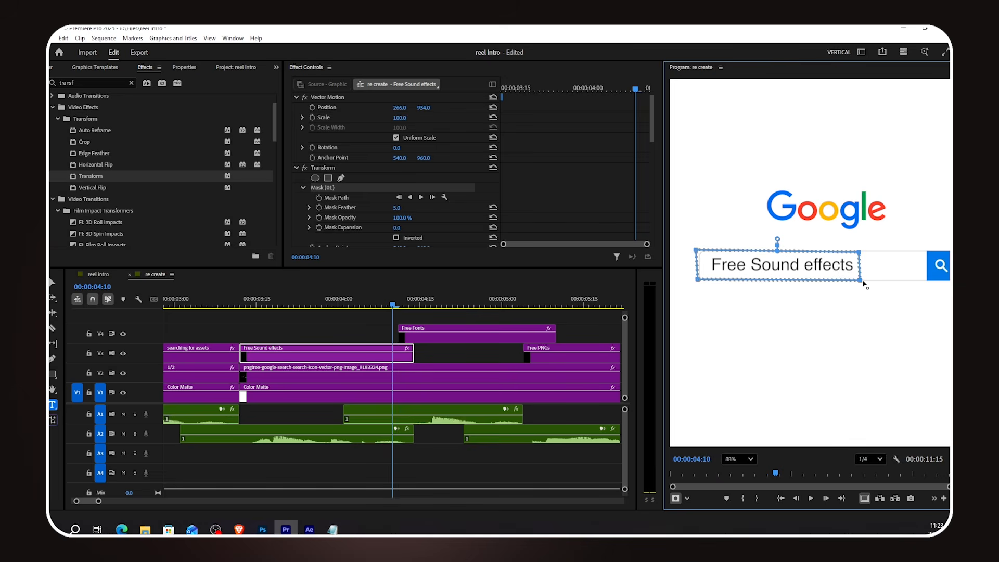
pyautogui.click(382, 327)
# Paste the copied masked Transform effect onto the "Free PNGs" clip.
pyautogui.moveTo(392, 307); pyautogui.dragTo(532, 323)
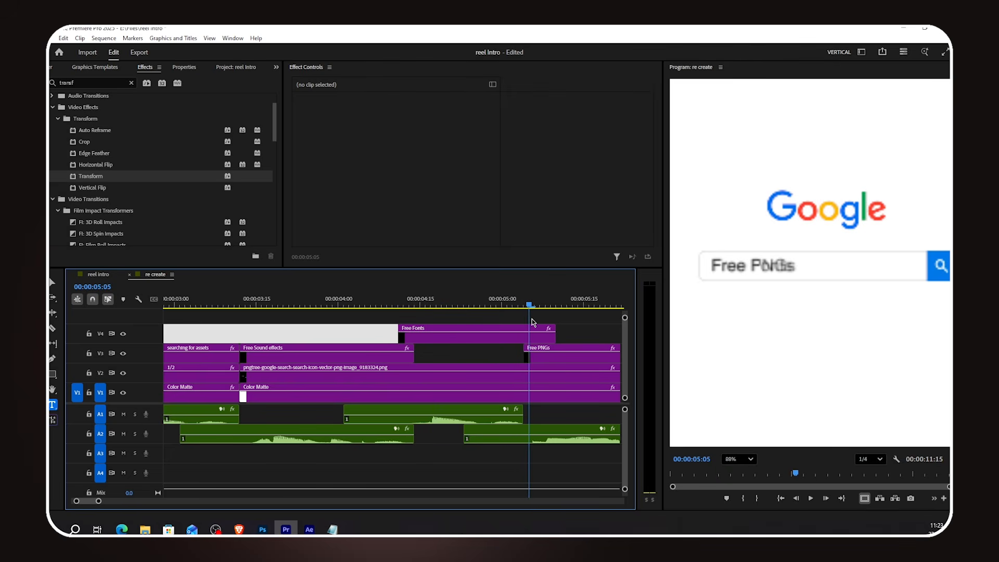
pyautogui.click(566, 357)
pyautogui.scroll(-3, 565, 357)
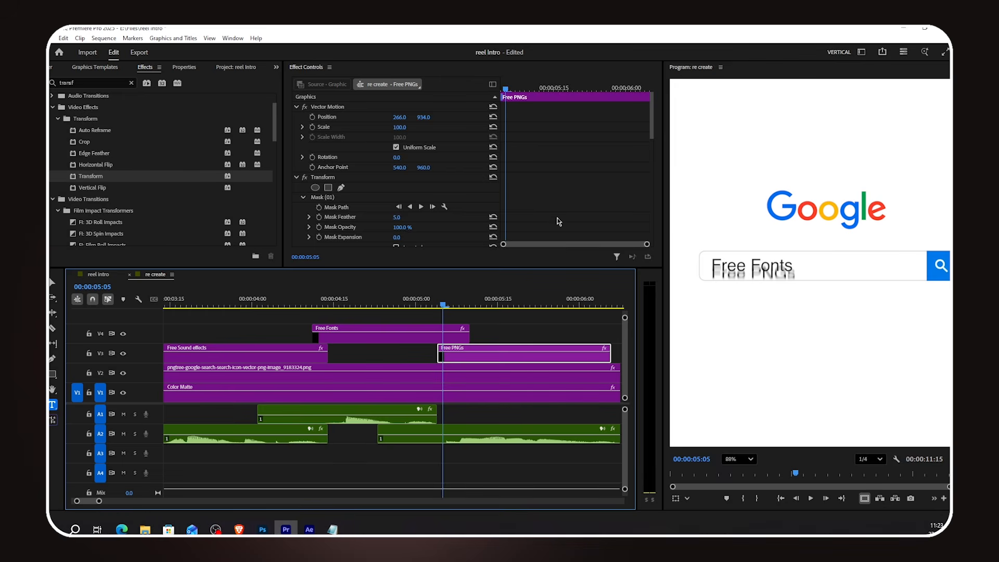
pyautogui.scroll(-5, 530, 188)
pyautogui.scroll(-1, 530, 188)
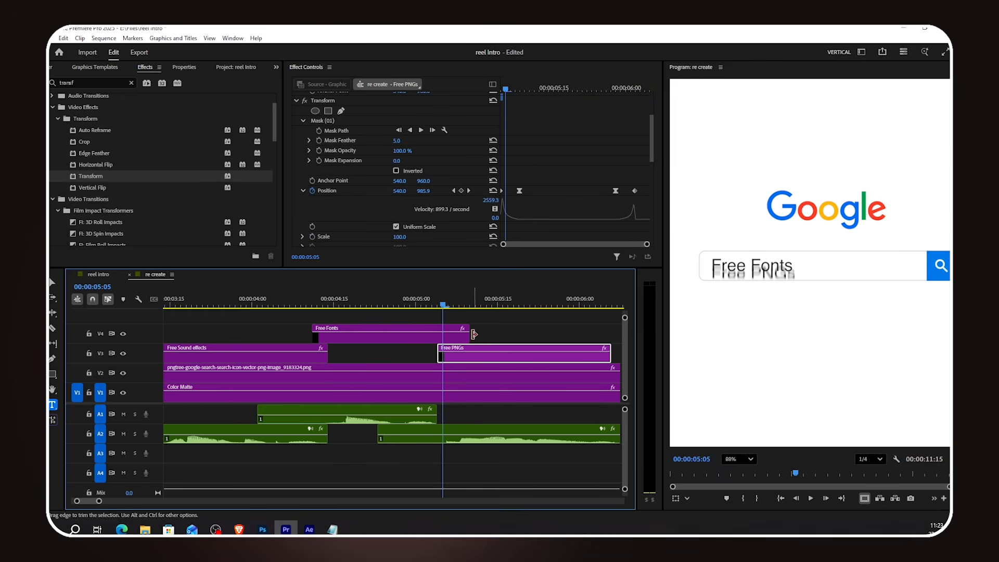
# Move the "Free PNGs" clip to start at 00:00:05:07 and delete its two exit Position keyframes.
pyautogui.moveTo(443, 304); pyautogui.dragTo(454, 307)
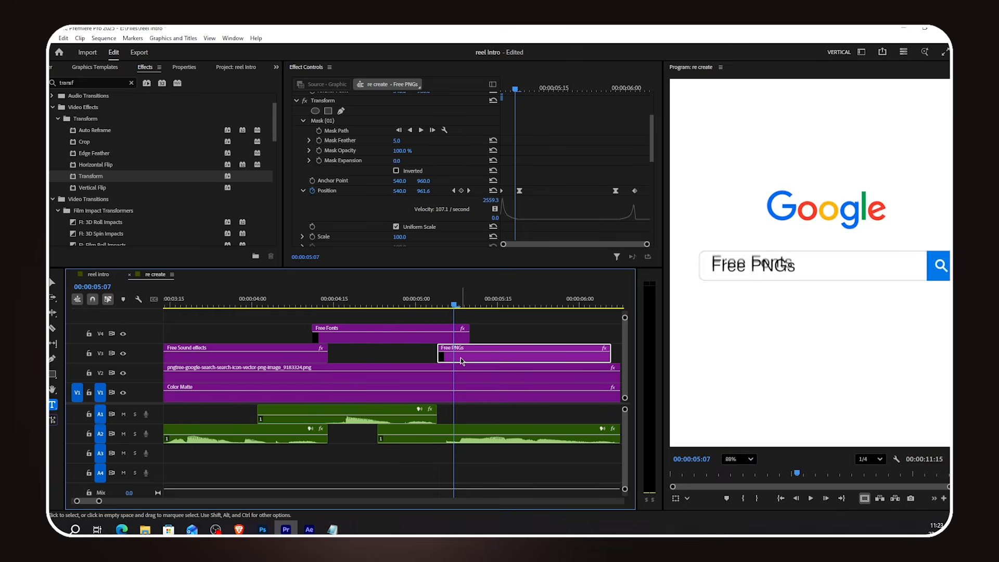
pyautogui.moveTo(461, 358); pyautogui.dragTo(477, 358)
pyautogui.moveTo(455, 305); pyautogui.dragTo(487, 311)
pyautogui.moveTo(589, 171); pyautogui.dragTo(642, 196)
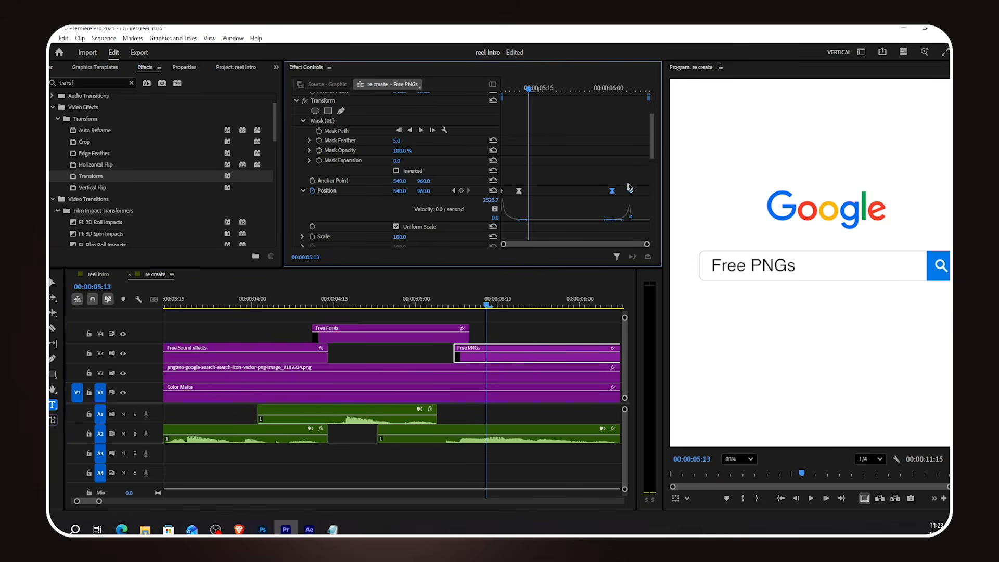
# Play back the search-bar query animation, then fit the whole frame in the program monitor.
pyautogui.scroll(-5, 473, 333)
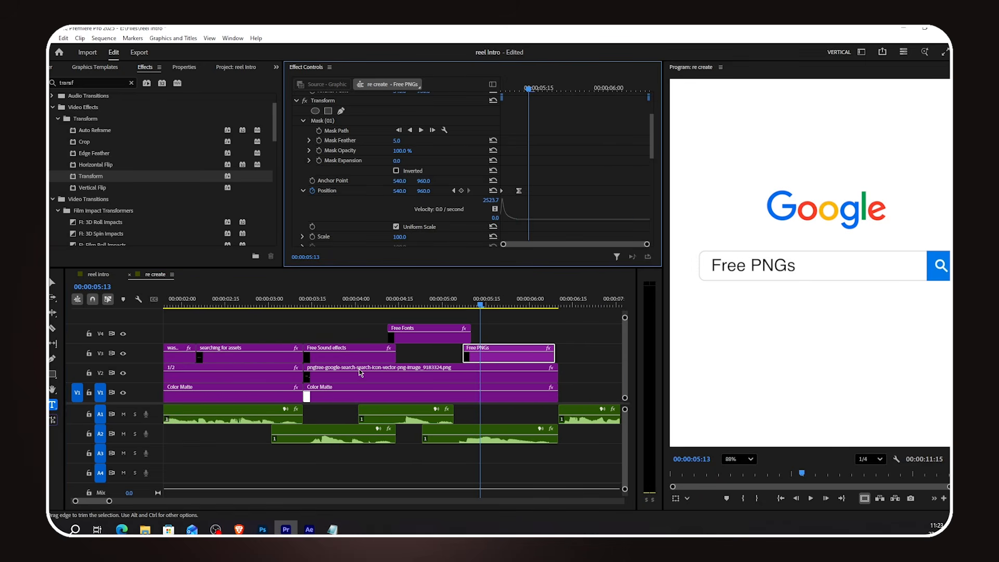
pyautogui.click(311, 303)
pyautogui.press('space')
pyautogui.press('space')
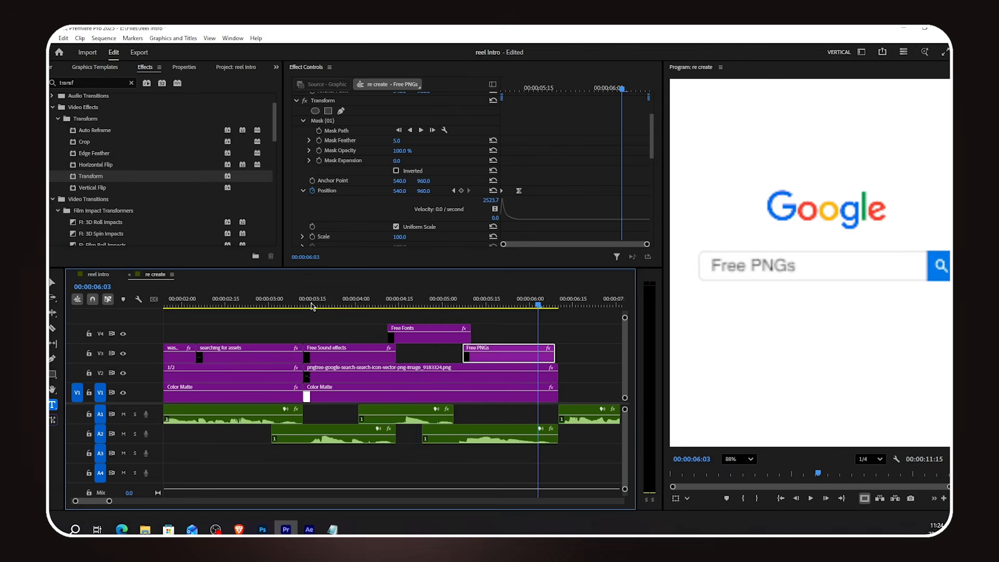
pyautogui.scroll(-3, 533, 365)
pyautogui.click(739, 459)
pyautogui.click(732, 324)
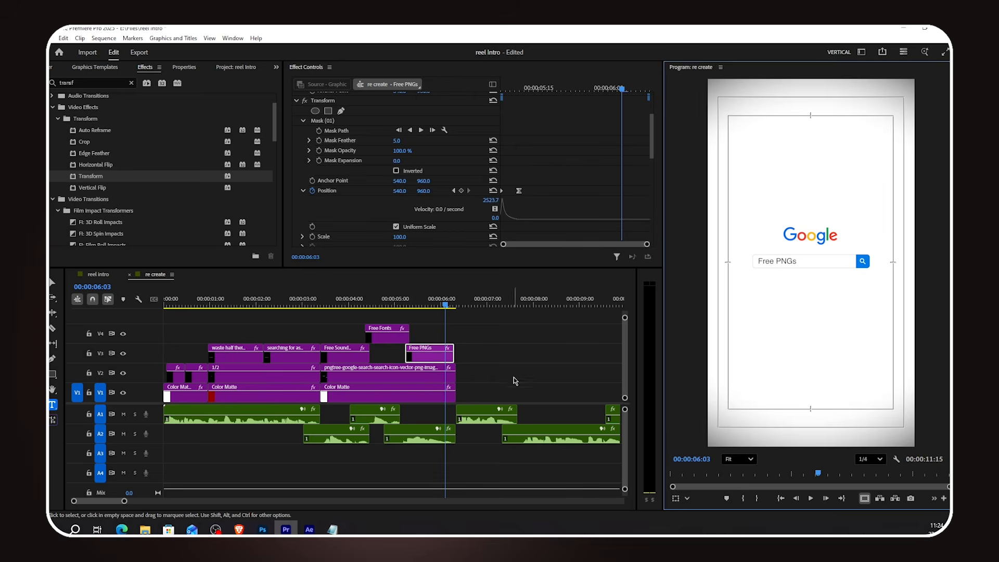
# Nest the three query text clips and the Google search image into one sequence, keeping the default name.
pyautogui.moveTo(341, 325); pyautogui.dragTo(432, 384)
pyautogui.rightClick(432, 382)
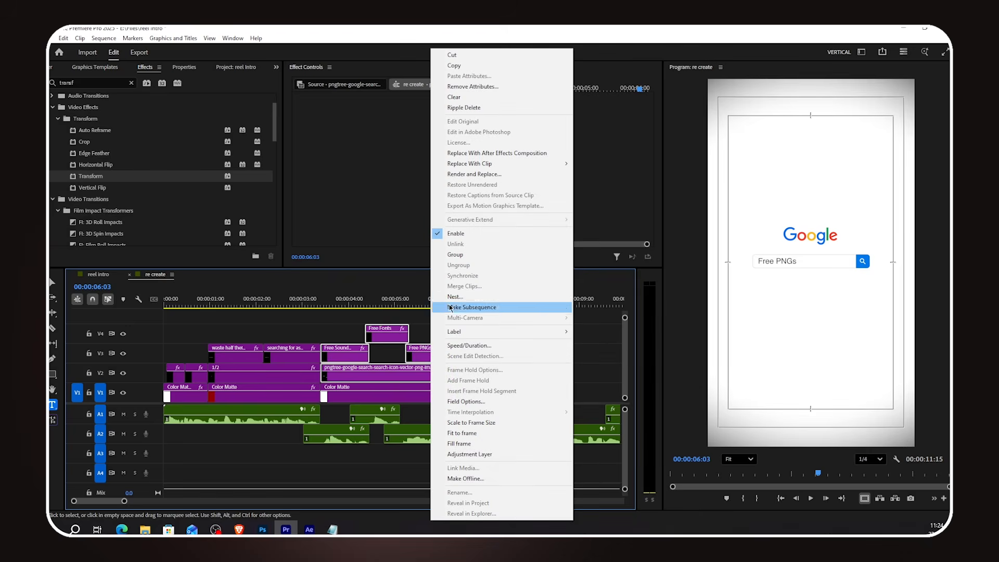
pyautogui.click(466, 297)
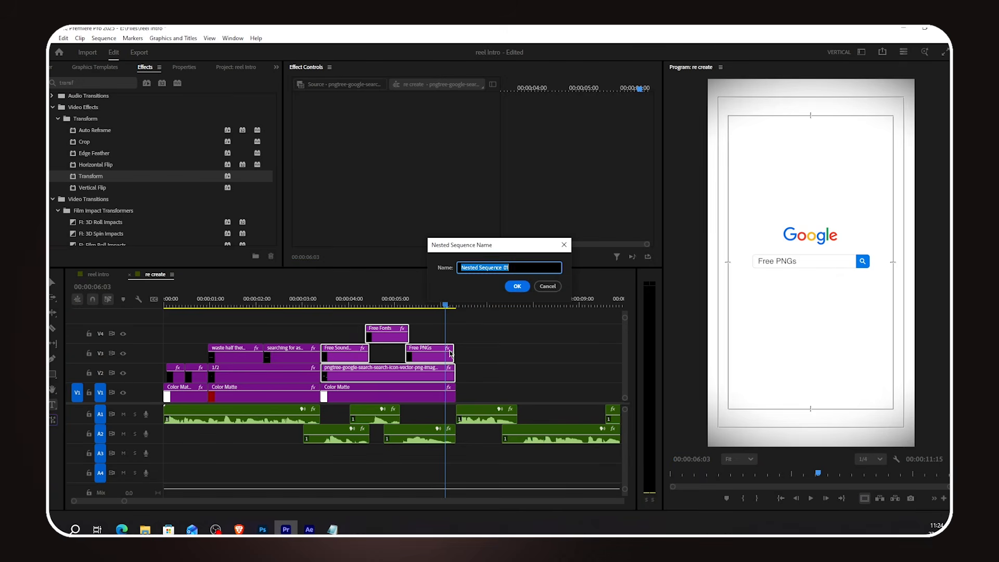
pyautogui.click(522, 287)
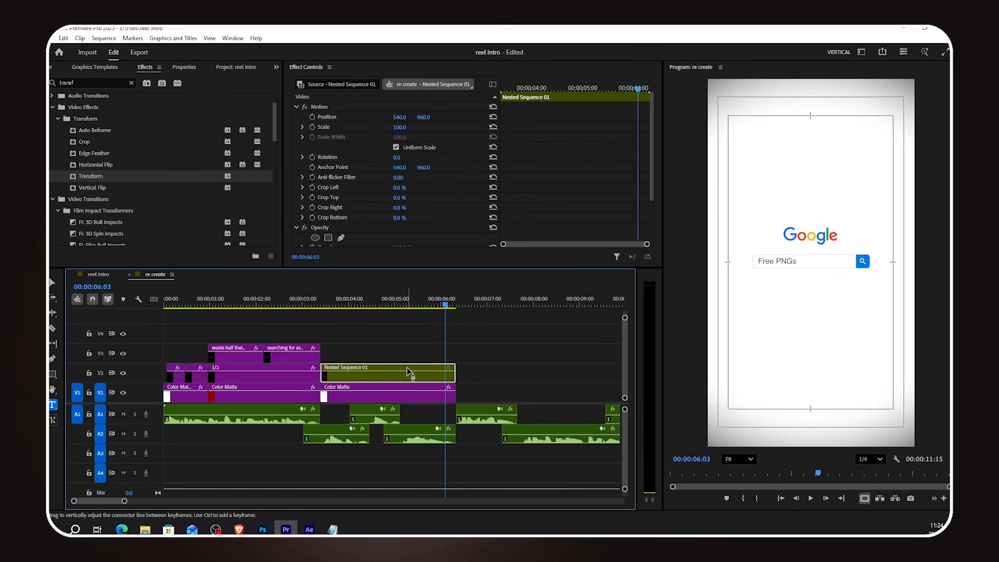
# Keyframe Nested Sequence 01's Scale from 90 at its start to 95 at its end, and play back the growth.
pyautogui.moveTo(527, 90); pyautogui.dragTo(529, 90)
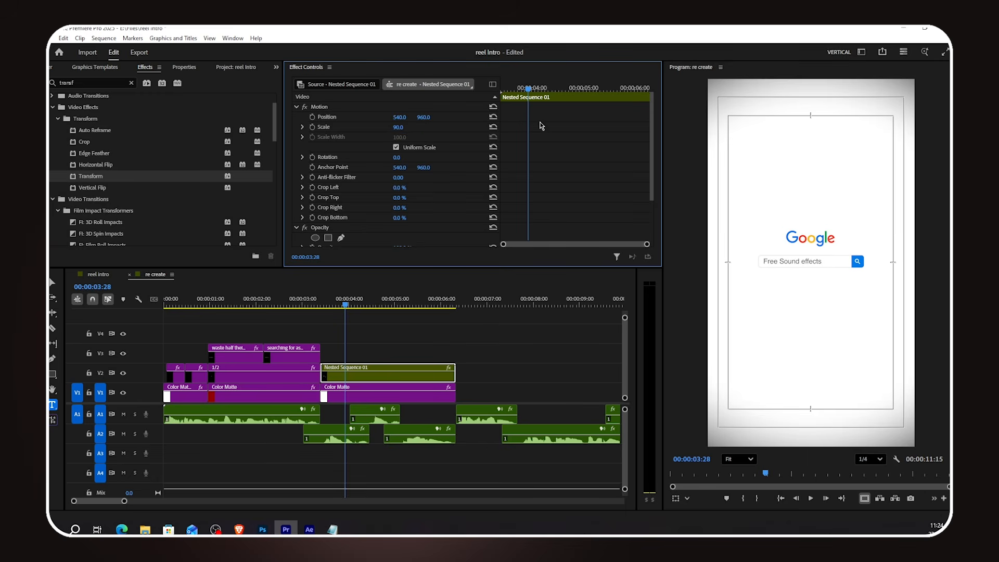
pyautogui.click(312, 127)
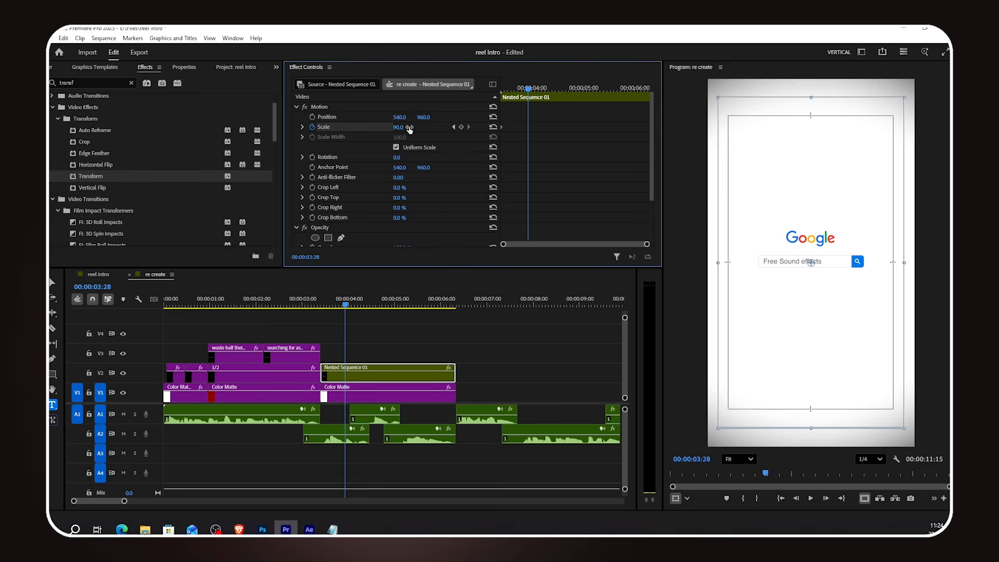
pyautogui.press('Return')
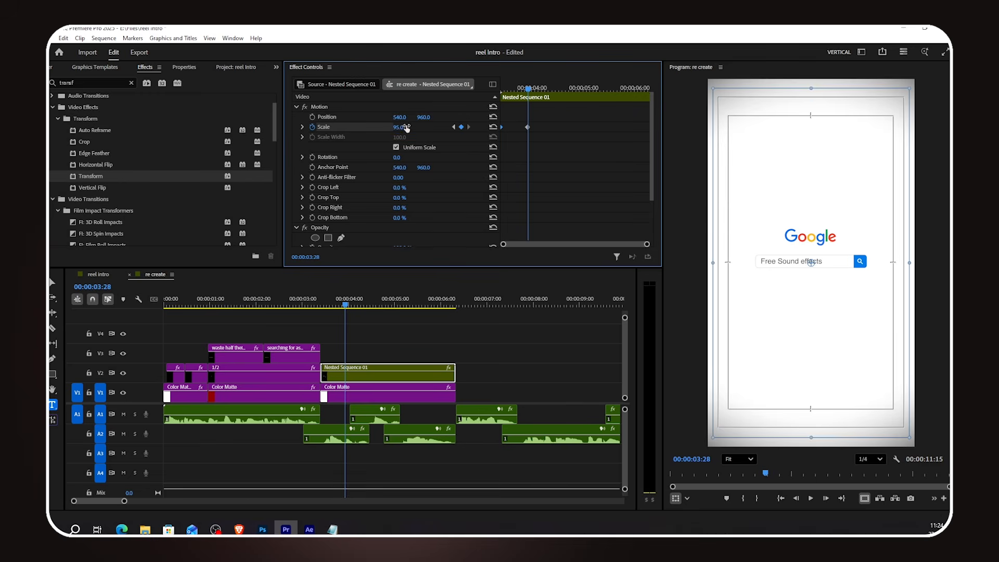
pyautogui.moveTo(553, 132); pyautogui.dragTo(653, 137)
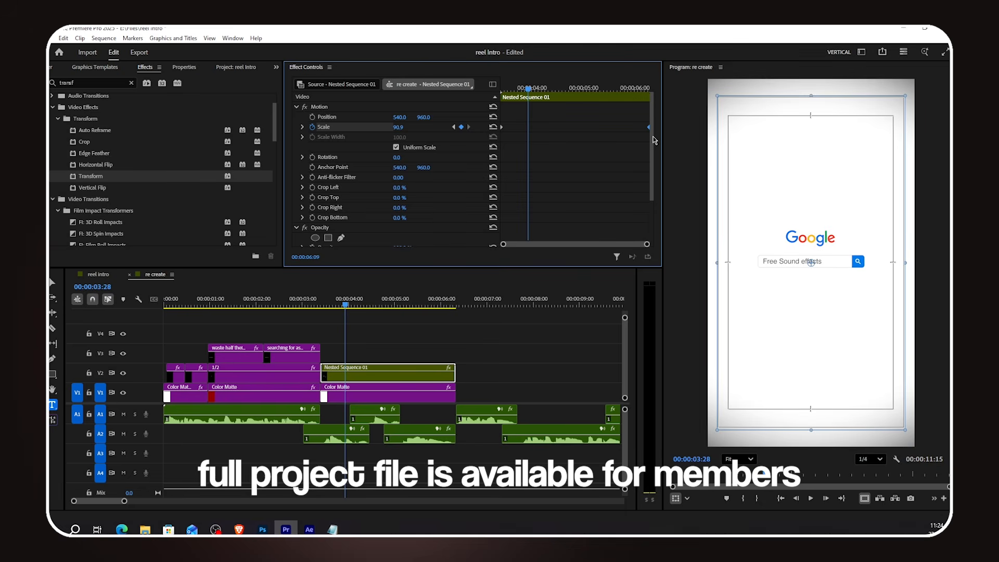
pyautogui.click(325, 306)
pyautogui.press('space')
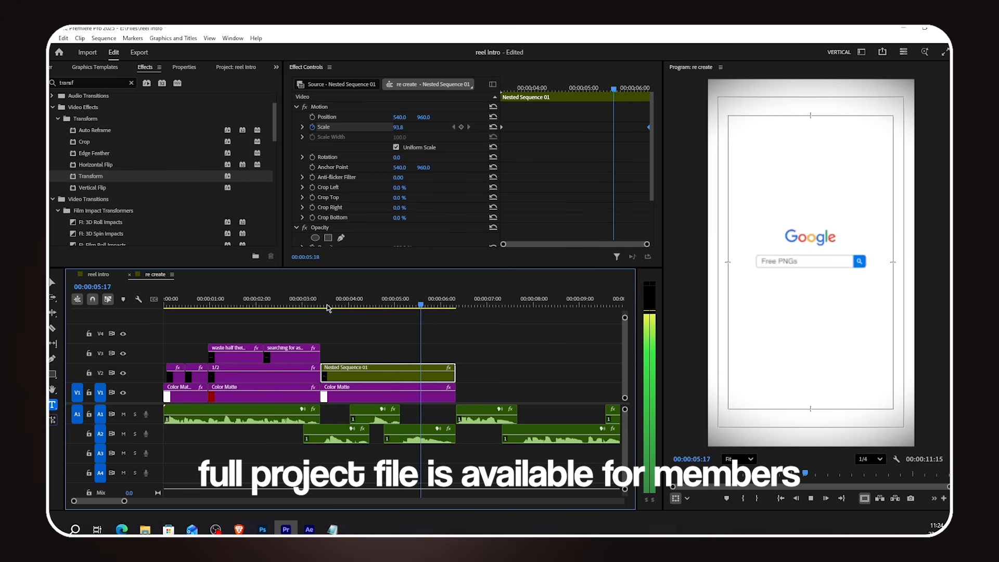
pyautogui.click(397, 368)
pyautogui.click(474, 326)
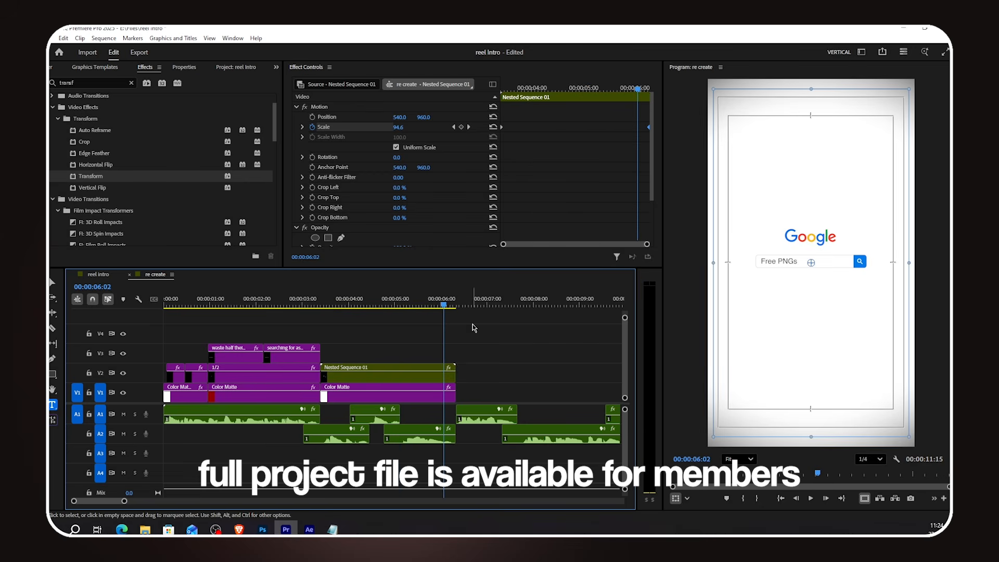
# Duplicate the red Color Matte directly after the white matte under Nested Sequence 01 and trim its end just past the A1 voice clip.
pyautogui.scroll(-4, 475, 384)
pyautogui.click(191, 399)
pyautogui.moveTo(190, 399); pyautogui.dragTo(367, 401)
pyautogui.scroll(4, 355, 409)
pyautogui.press('space')
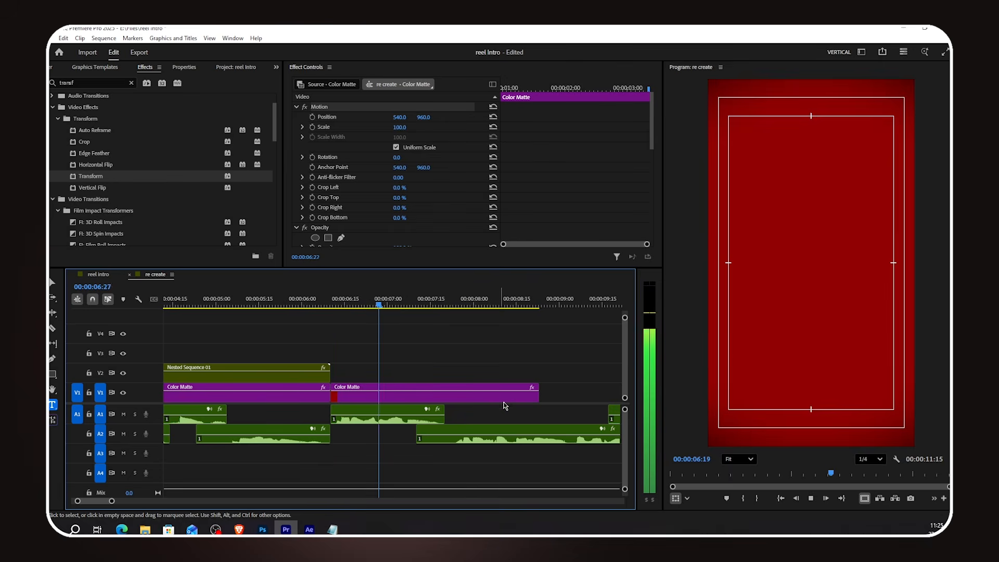
pyautogui.press('space')
pyautogui.moveTo(539, 399); pyautogui.dragTo(450, 399)
# Duplicate the "waste half their time" text clip onto V2 above the new red Color Matte.
pyautogui.click(408, 307)
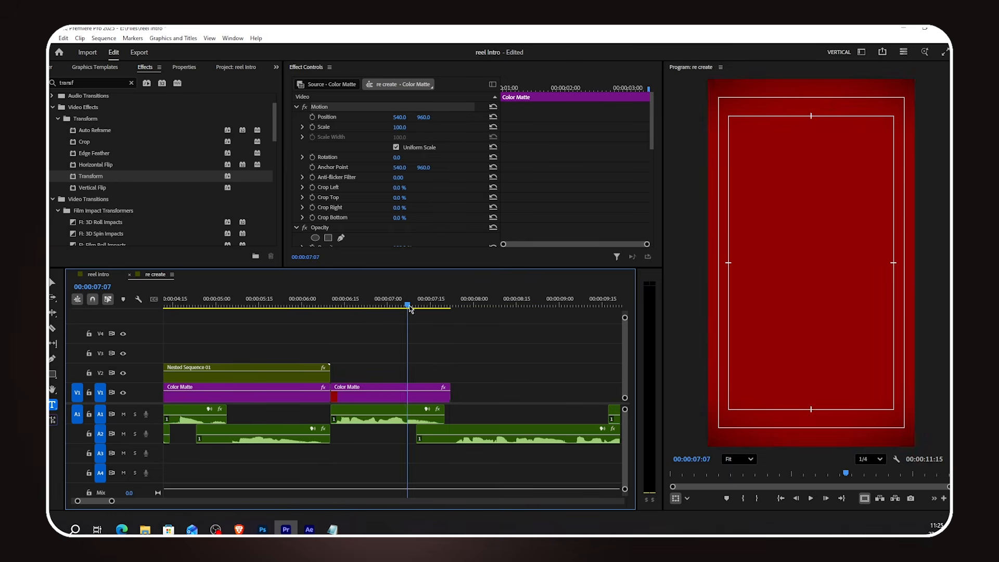
pyautogui.click(407, 399)
pyautogui.scroll(-4, 394, 382)
pyautogui.click(226, 359)
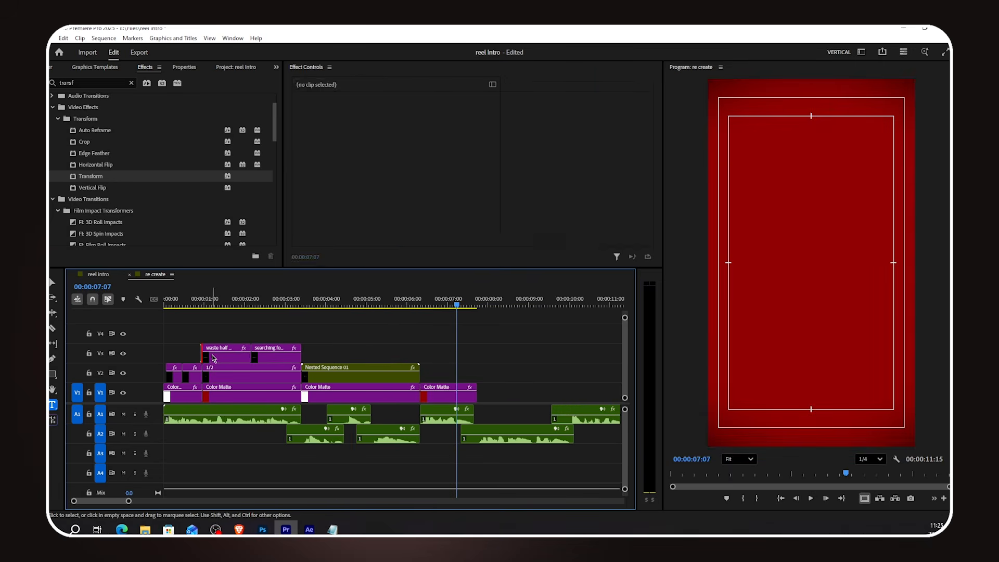
pyautogui.moveTo(226, 359); pyautogui.dragTo(516, 379)
pyautogui.scroll(4, 445, 383)
# Copy "They don't have a" from the Notepad script and paste it over "waste half their" in the duplicated title.
pyautogui.click(336, 530)
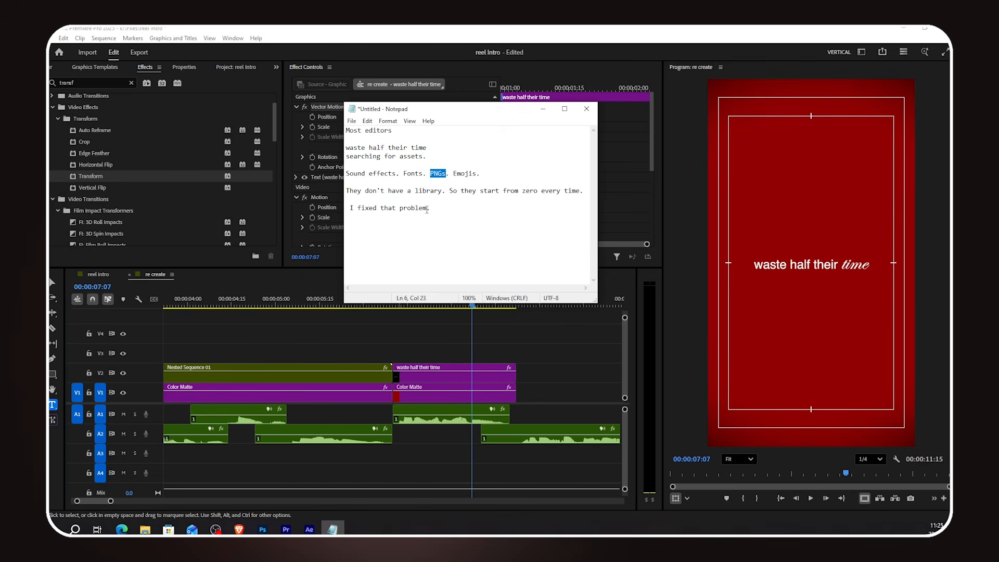
pyautogui.moveTo(412, 191); pyautogui.dragTo(346, 190)
pyautogui.hotkey('ctrl', 'c')
pyautogui.click(543, 109)
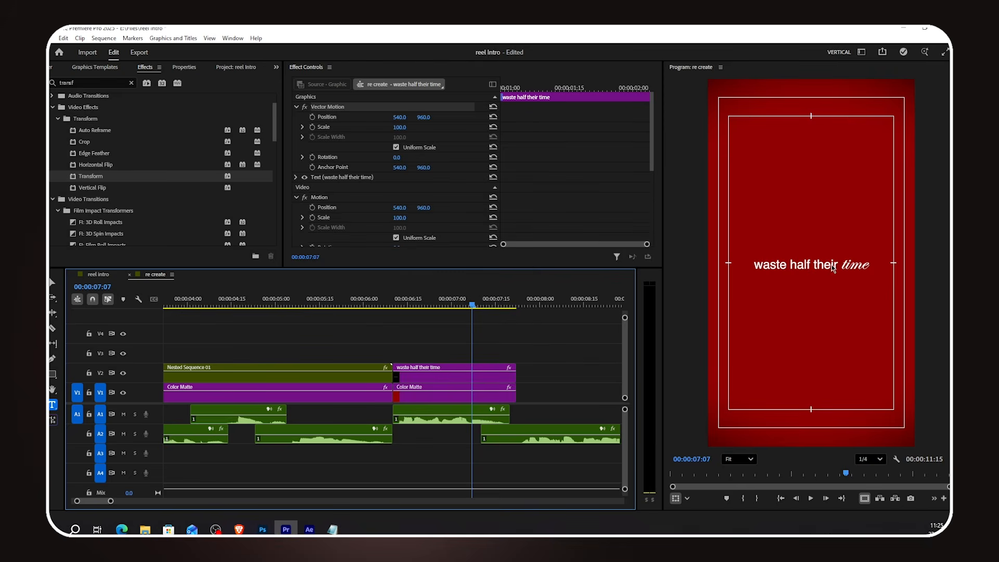
pyautogui.click(753, 266)
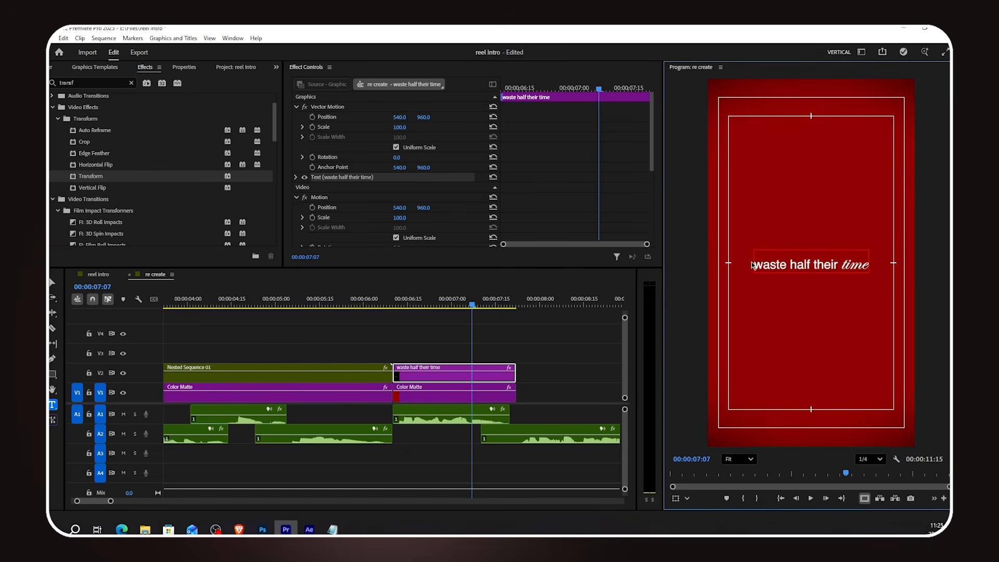
pyautogui.moveTo(763, 269); pyautogui.dragTo(752, 269)
pyautogui.hotkey('ctrl', 'v')
# Copy "library" from the Notepad script and paste it over the title's script-font word "time", without the trailing period.
pyautogui.click(333, 530)
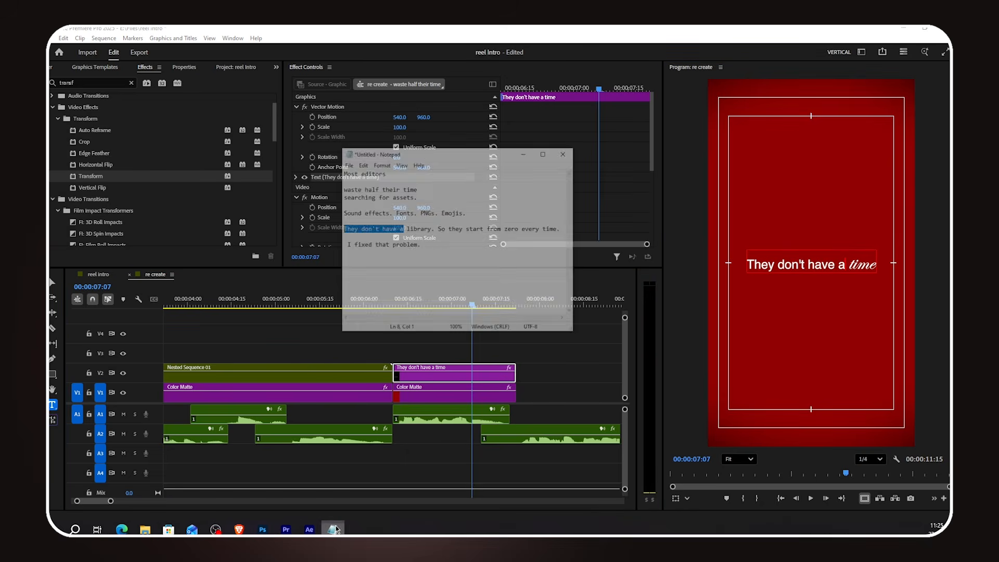
pyautogui.doubleClick(428, 191)
pyautogui.hotkey('ctrl', 'c')
pyautogui.click(543, 109)
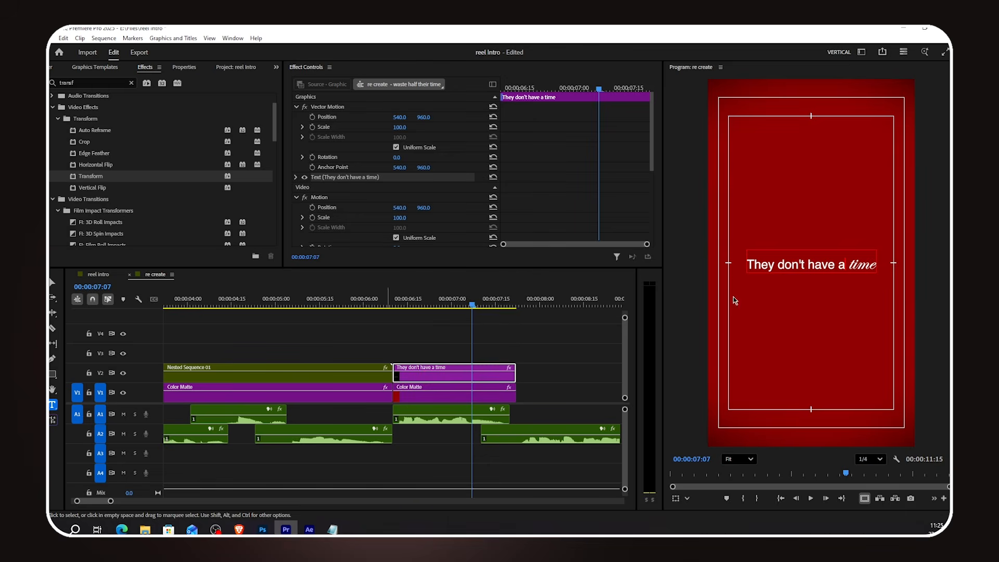
pyautogui.doubleClick(863, 264)
pyautogui.hotkey('ctrl', 'v')
pyautogui.press('BackSpace')
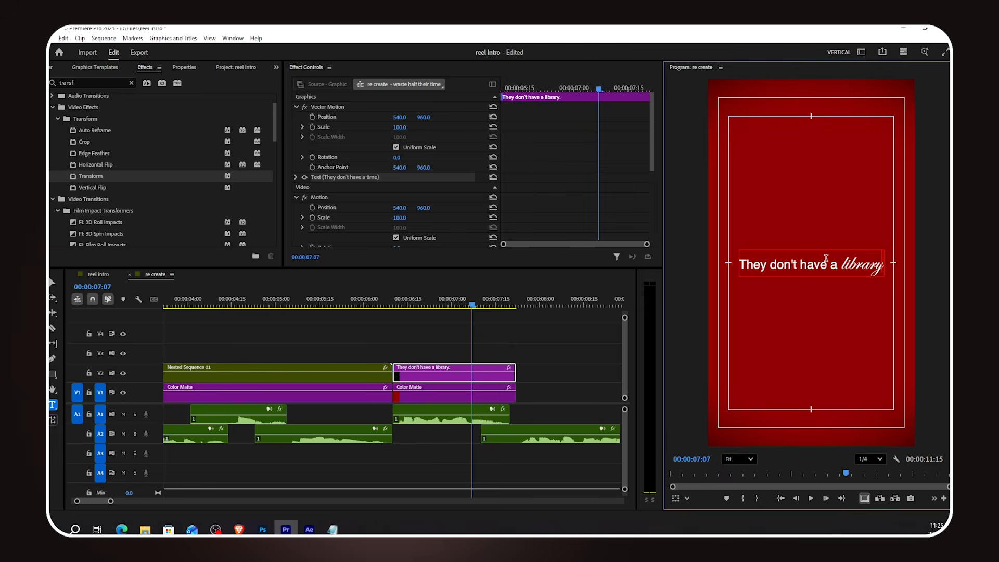
pyautogui.click(423, 344)
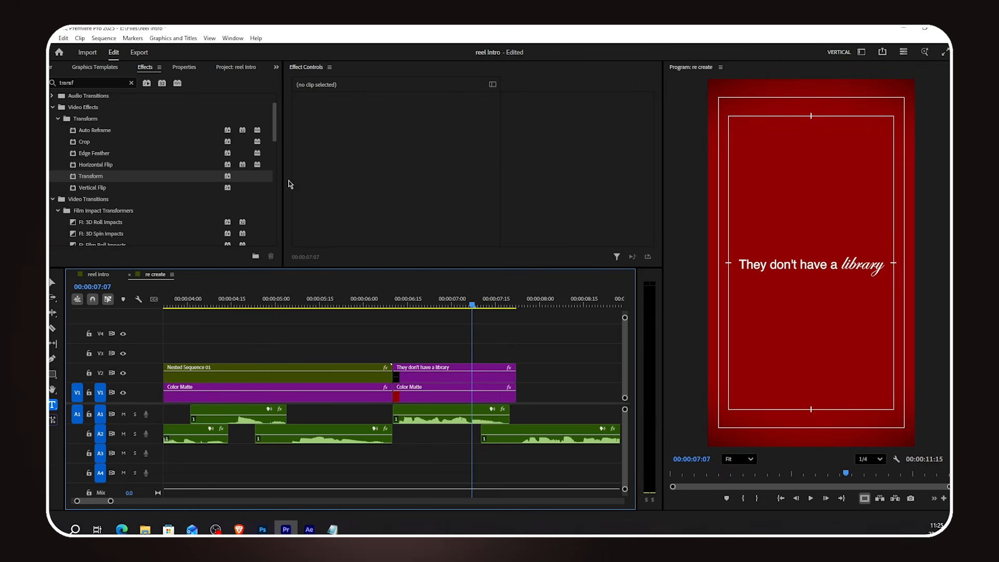
# Offset the "They don't have a library" clip slightly from Nested Sequence 01 and apply the FI: Typewriter Impacts transition to its start.
pyautogui.click(84, 81)
pyautogui.write('typ')
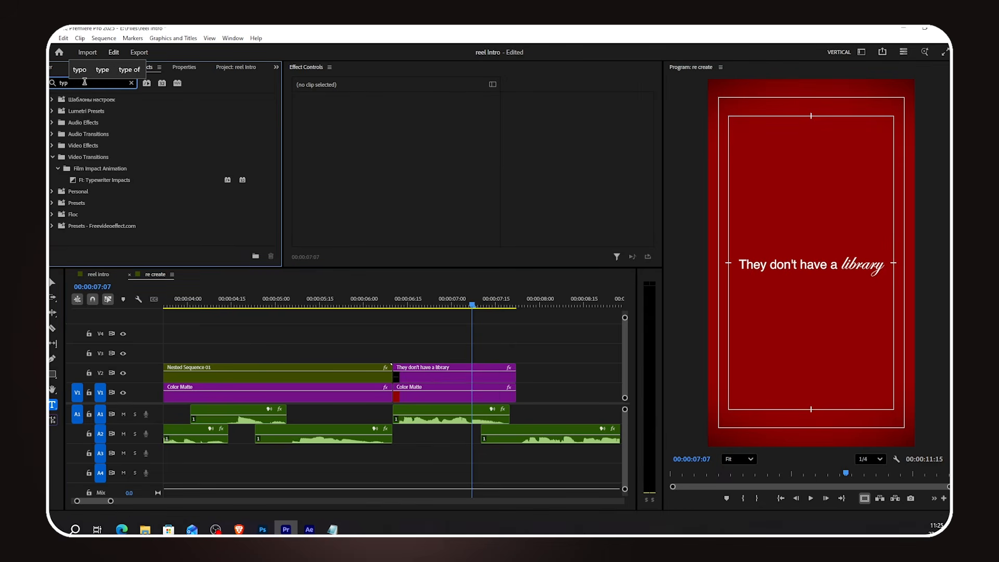
pyautogui.click(129, 181)
pyautogui.moveTo(405, 376); pyautogui.dragTo(411, 380)
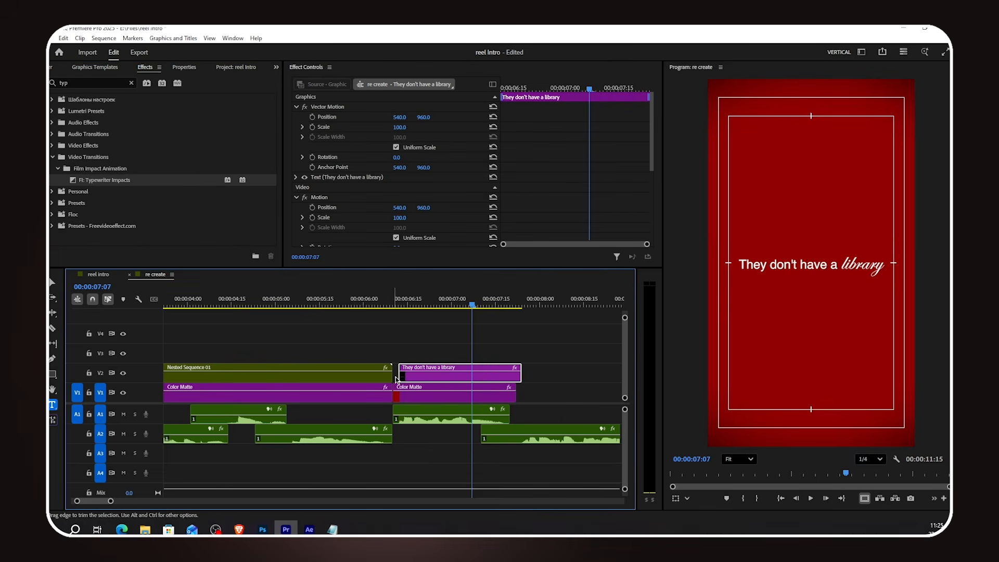
pyautogui.moveTo(130, 181); pyautogui.dragTo(147, 188)
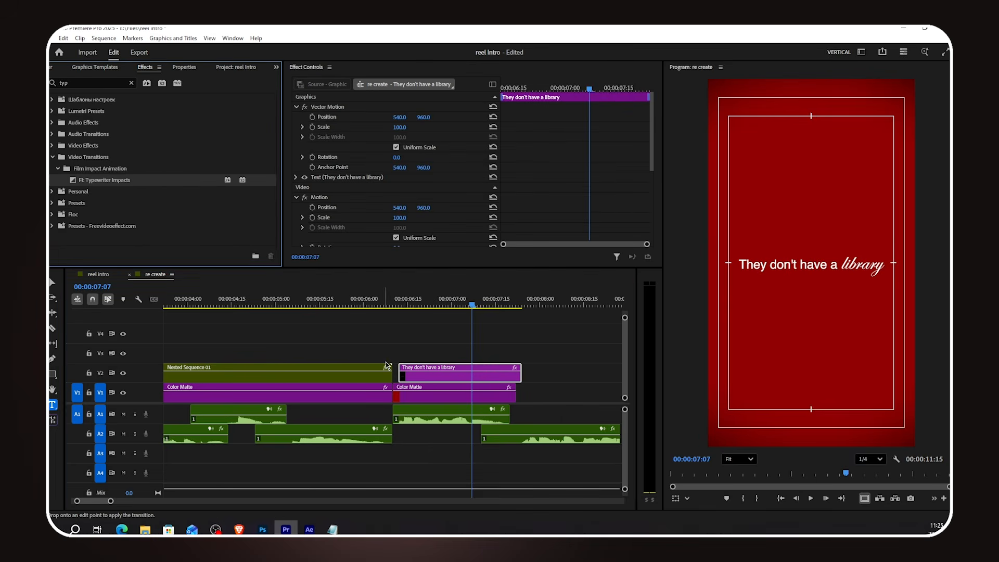
pyautogui.moveTo(386, 362); pyautogui.dragTo(403, 374)
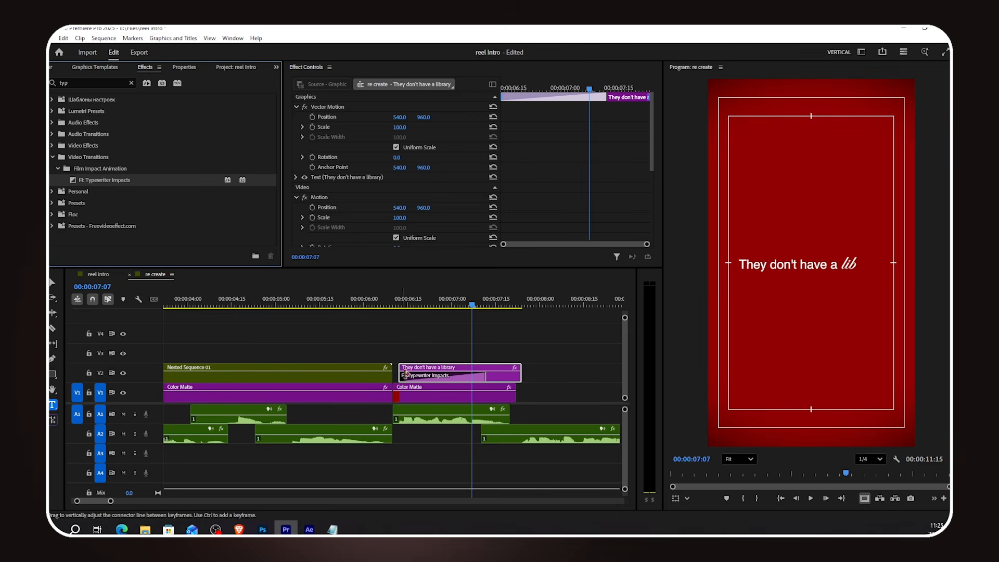
# Shorten the typewriter transition slightly and move the text clip back to the start of the red matte.
pyautogui.moveTo(486, 375); pyautogui.dragTo(478, 376)
pyautogui.moveTo(410, 306); pyautogui.dragTo(473, 310)
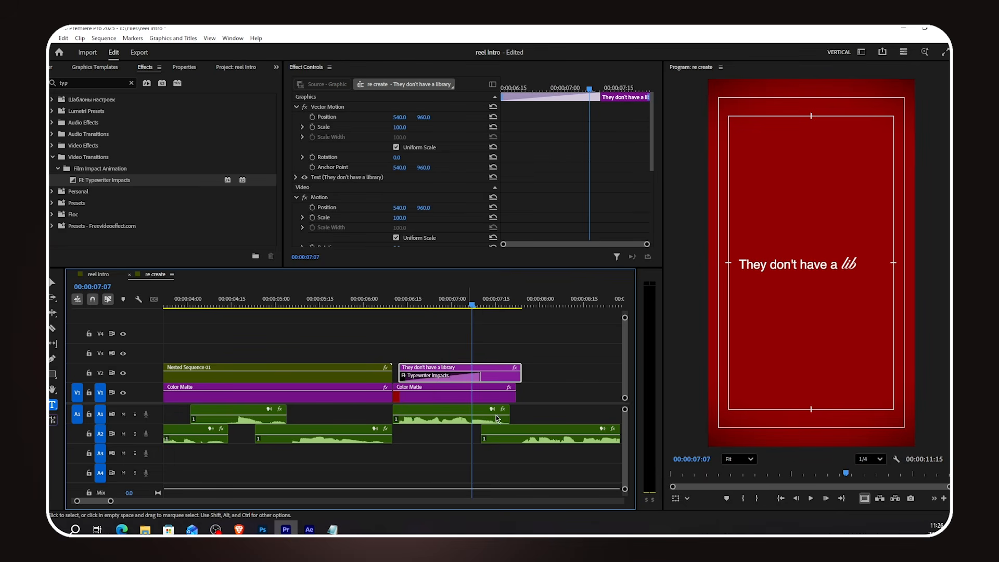
pyautogui.moveTo(501, 381); pyautogui.dragTo(498, 381)
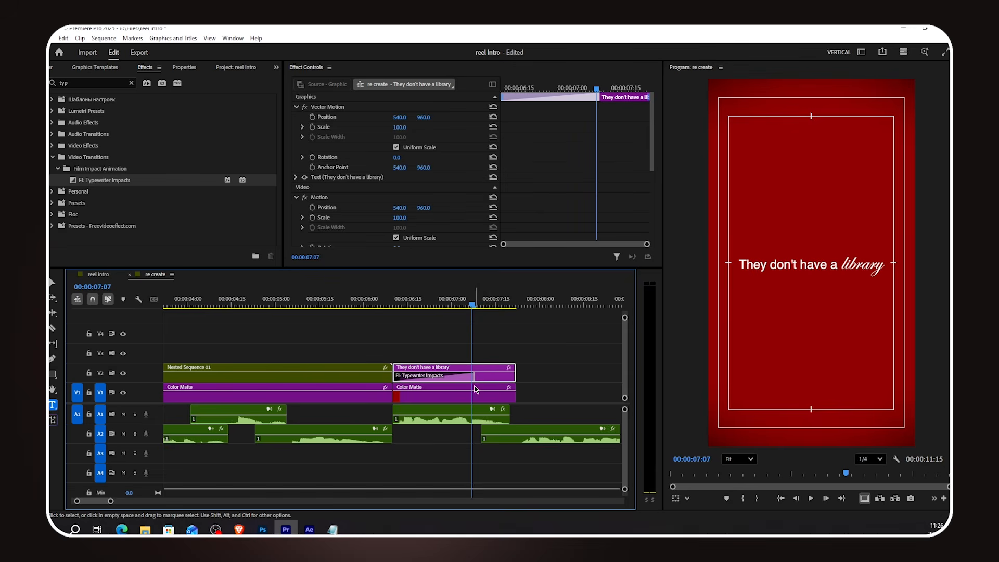
# Nest the "They don't have a library" clip, keeping the default name.
pyautogui.rightClick(488, 377)
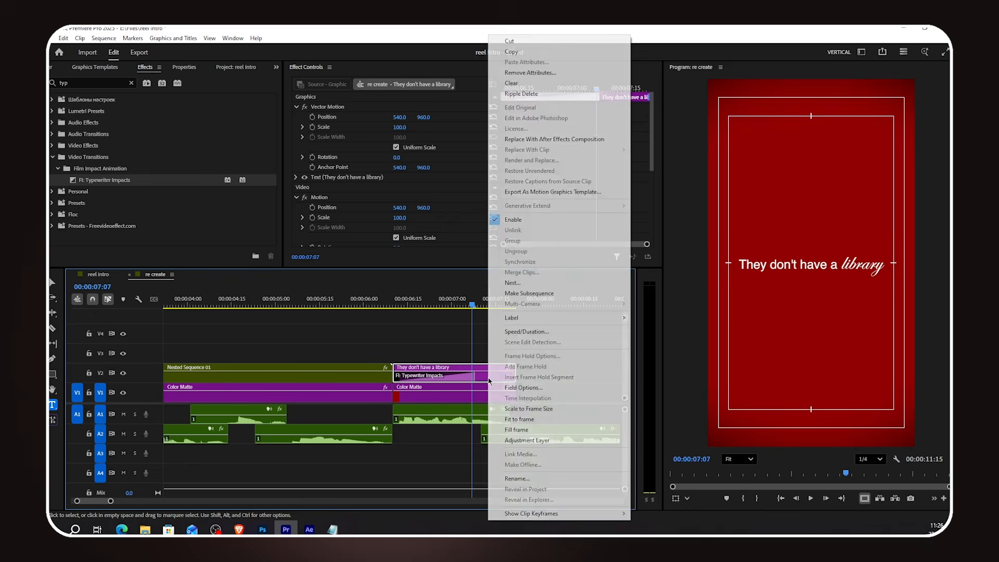
pyautogui.click(513, 284)
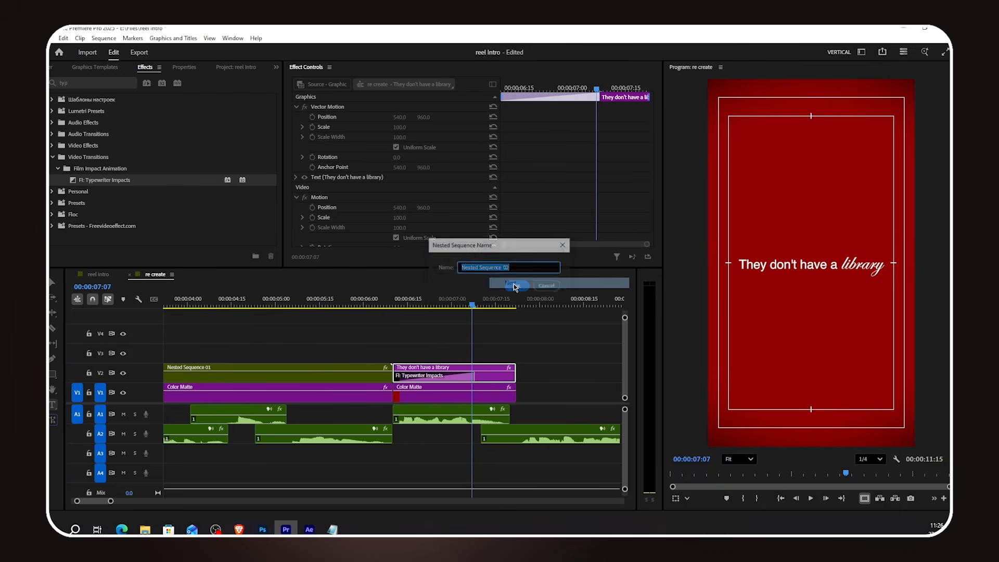
pyautogui.click(515, 287)
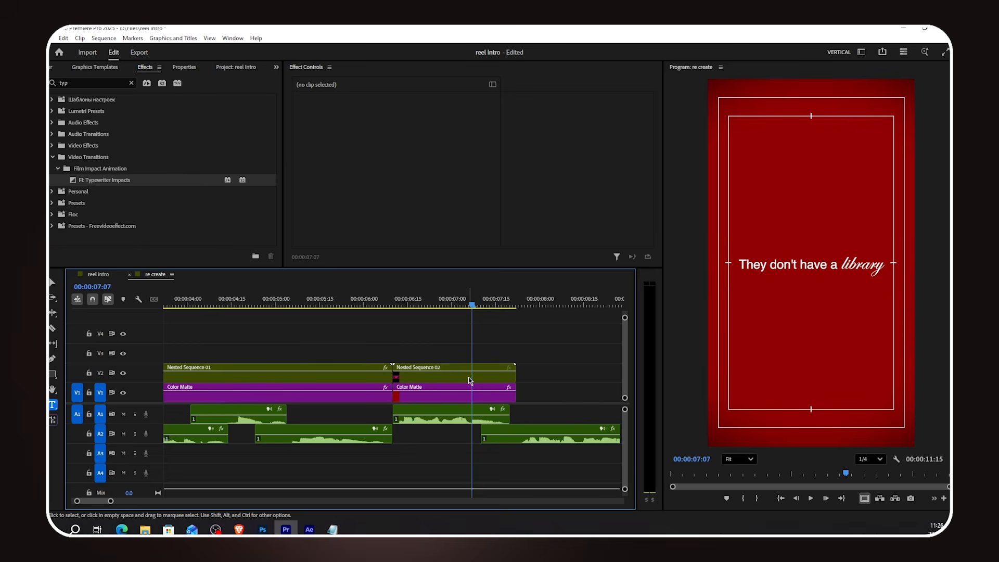
# Keyframe Nested Sequence 02's horizontal Position from 674 at 00:00:06:26 to 540 a few frames after it.
pyautogui.click(470, 380)
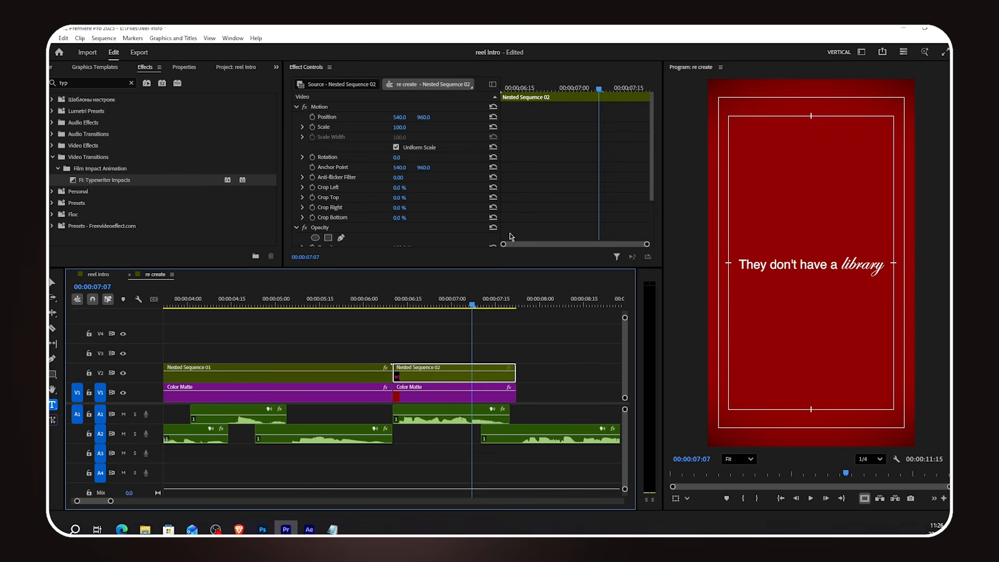
pyautogui.moveTo(447, 305)
pyautogui.mouseDown()
pyautogui.moveTo(405, 308)
pyautogui.moveTo(448, 315)
pyautogui.mouseUp()
pyautogui.click(313, 117)
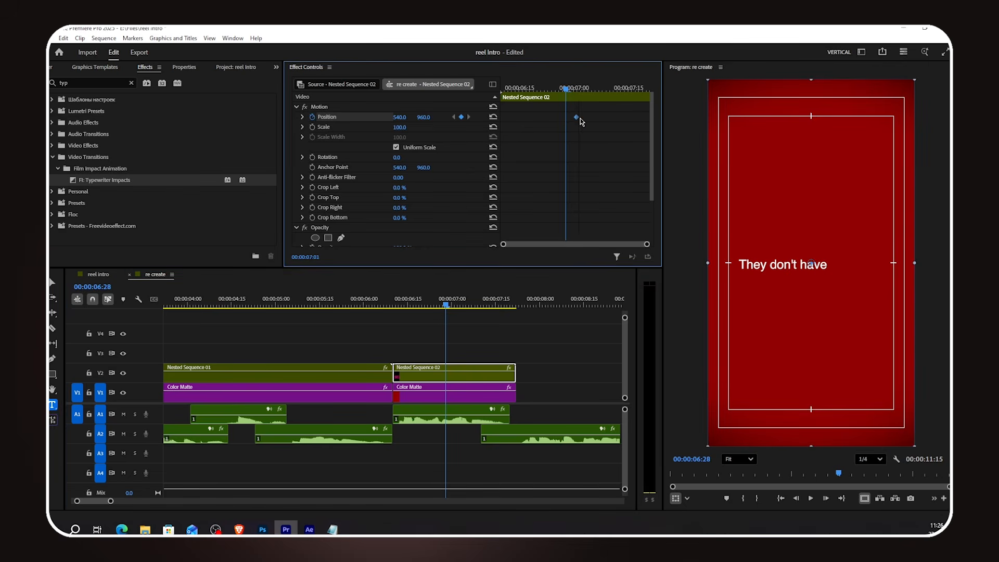
pyautogui.moveTo(562, 91)
pyautogui.mouseDown()
pyautogui.moveTo(512, 89)
pyautogui.moveTo(561, 93)
pyautogui.mouseUp()
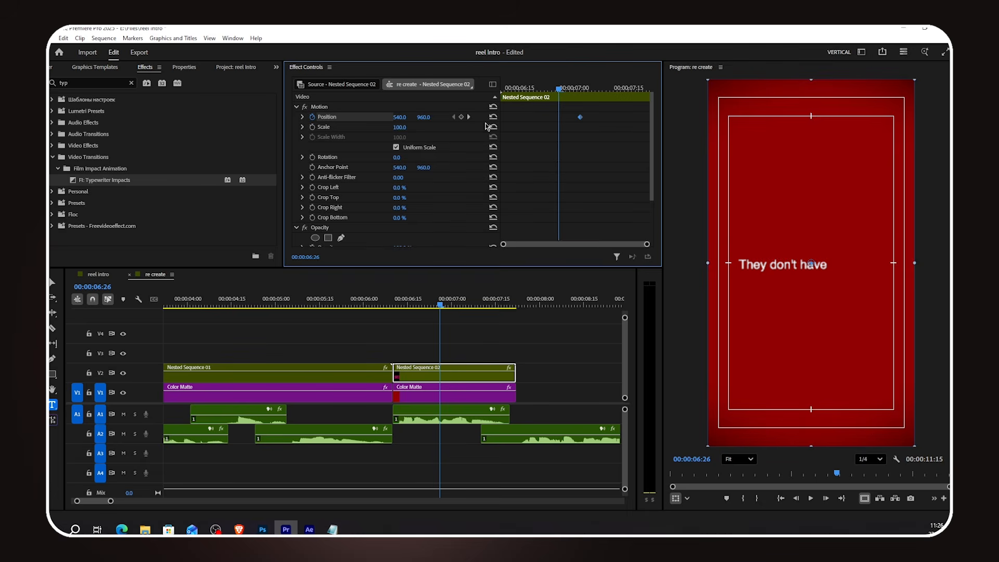
pyautogui.moveTo(812, 263); pyautogui.dragTo(829, 264)
pyautogui.moveTo(405, 118); pyautogui.dragTo(422, 118)
# Apply Ease In temporal interpolation to the ending Position keyframe and expand the Position velocity graph.
pyautogui.rightClick(580, 117)
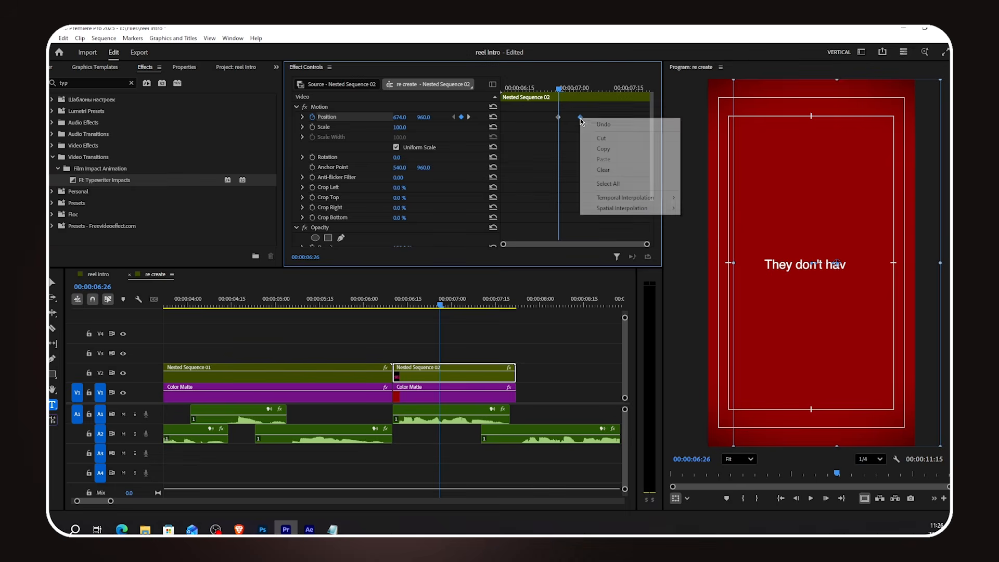
pyautogui.moveTo(607, 202)
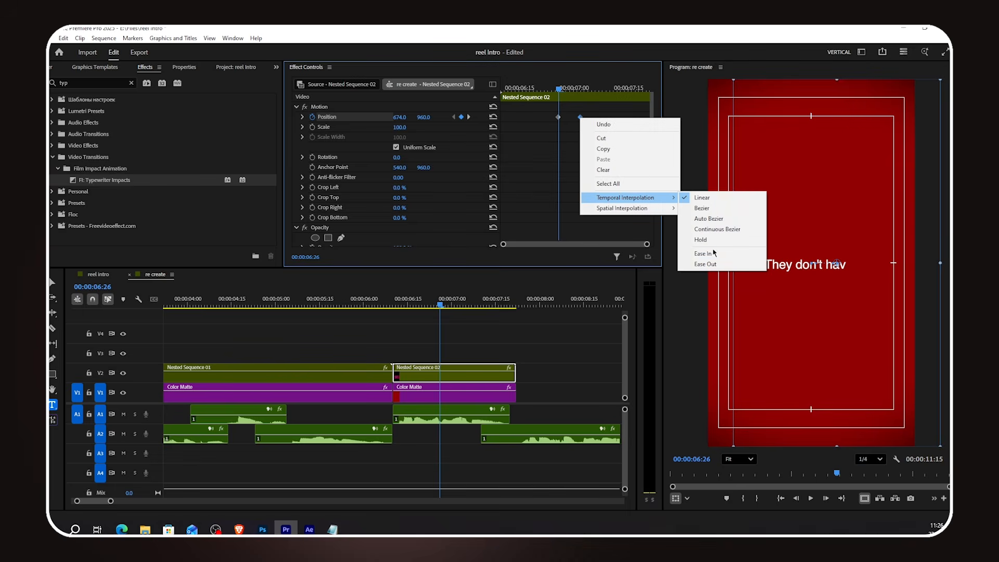
pyautogui.click(710, 255)
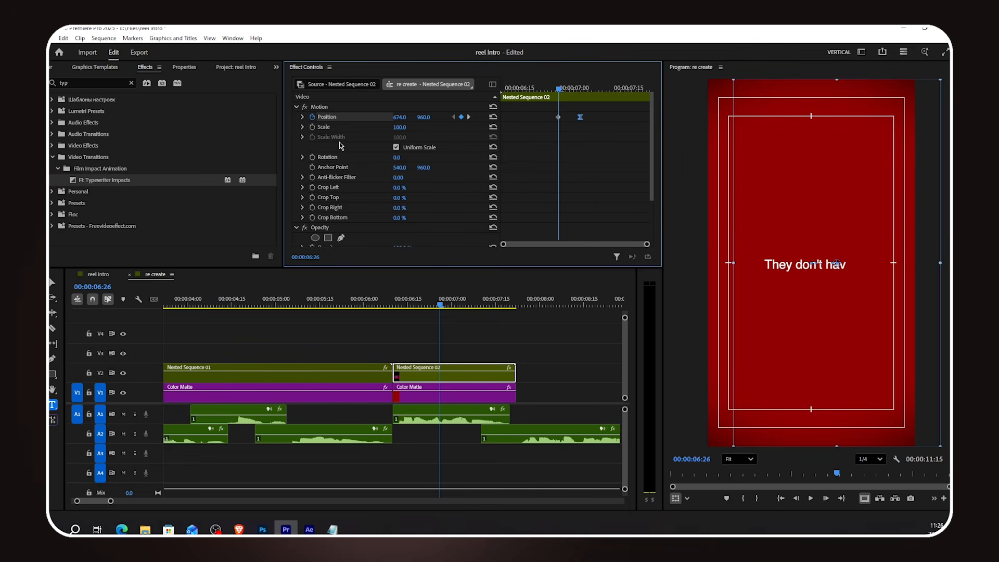
pyautogui.click(303, 118)
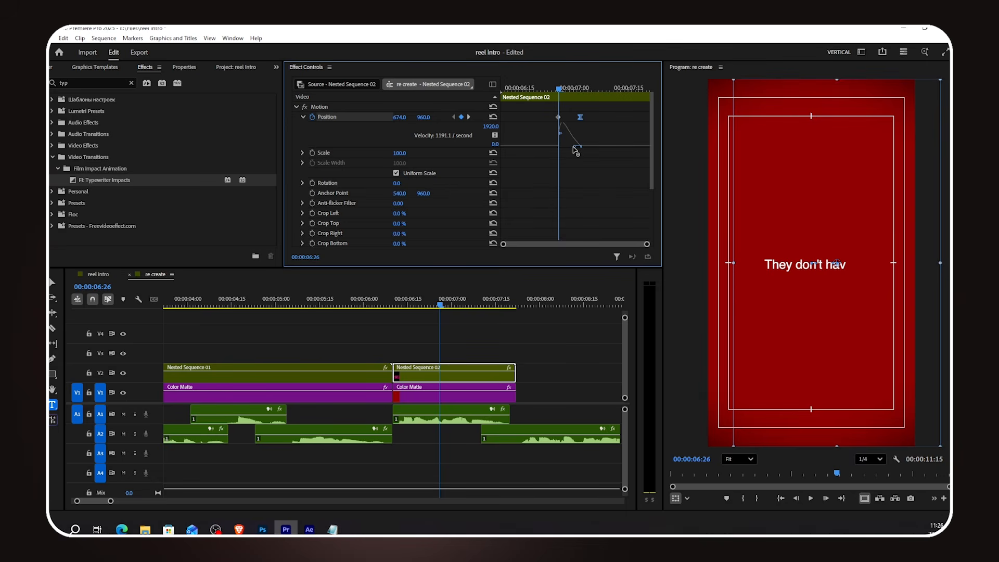
# Move the first Position keyframe near the clip's start and the ending one to 00:00:07:19, playing back the slide.
pyautogui.moveTo(558, 118); pyautogui.dragTo(518, 122)
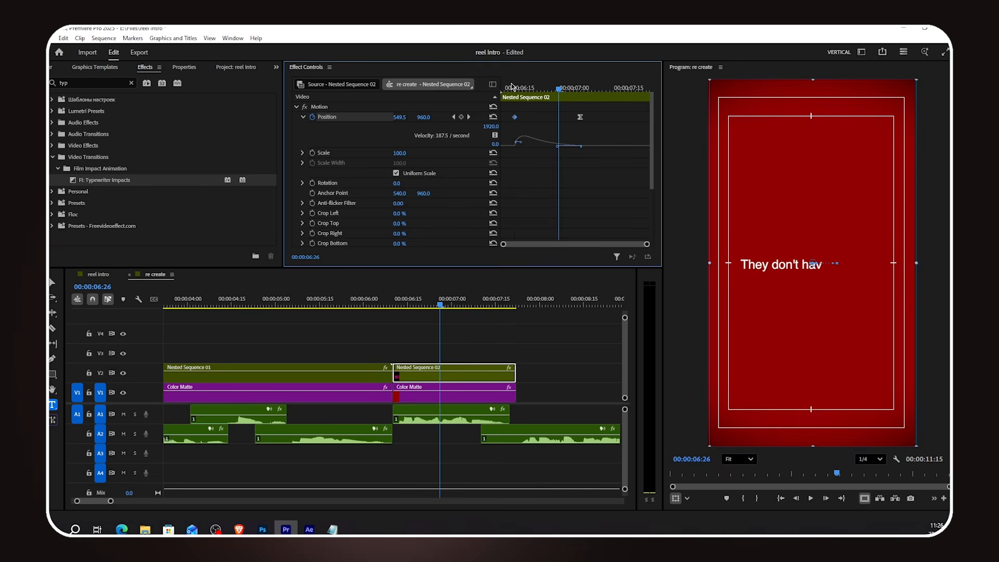
pyautogui.moveTo(513, 87)
pyautogui.mouseDown()
pyautogui.moveTo(508, 120)
pyautogui.moveTo(501, 91)
pyautogui.mouseUp()
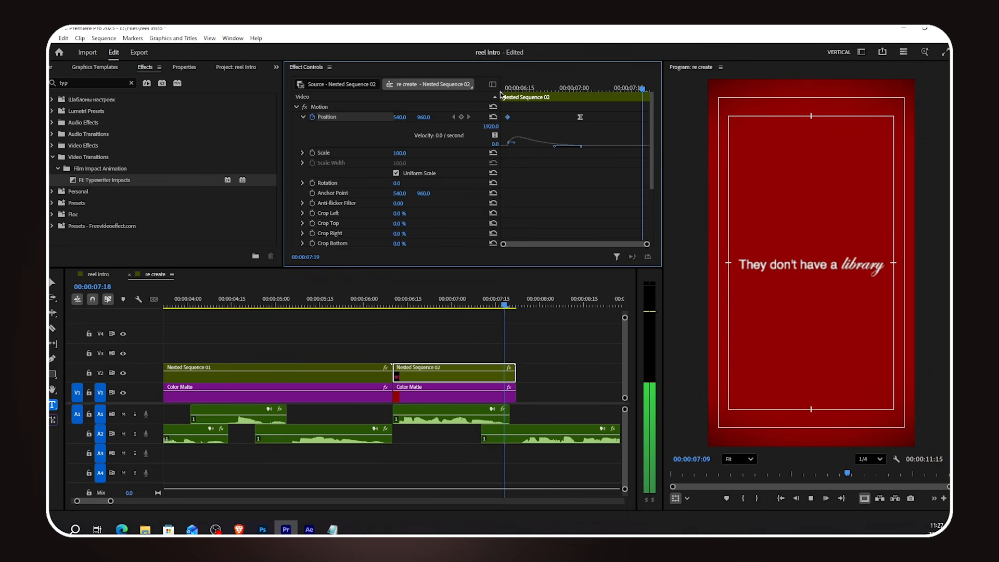
pyautogui.press('space')
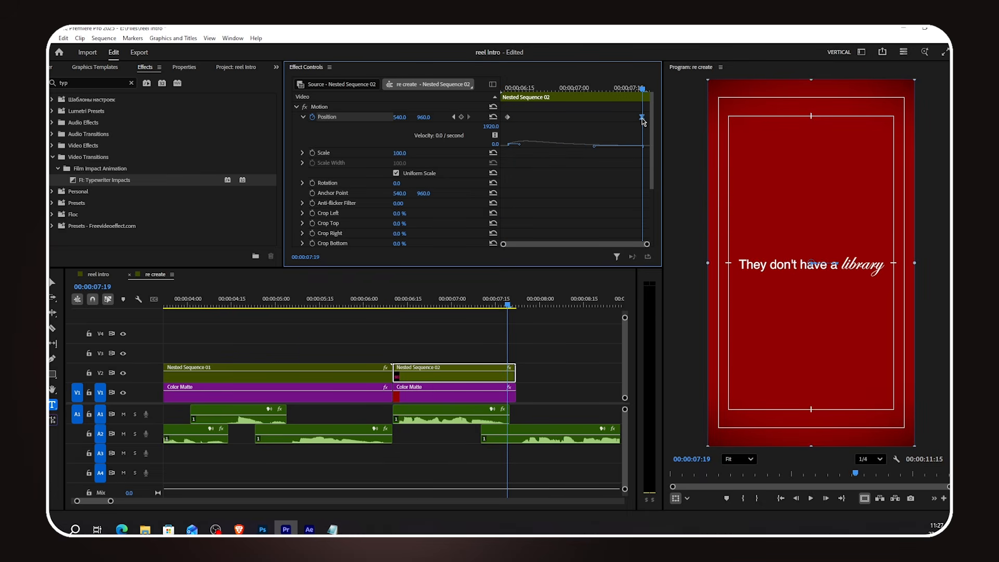
# Play back Nested Sequence 02 from its start to review the slide animation.
pyautogui.moveTo(515, 93); pyautogui.dragTo(503, 91)
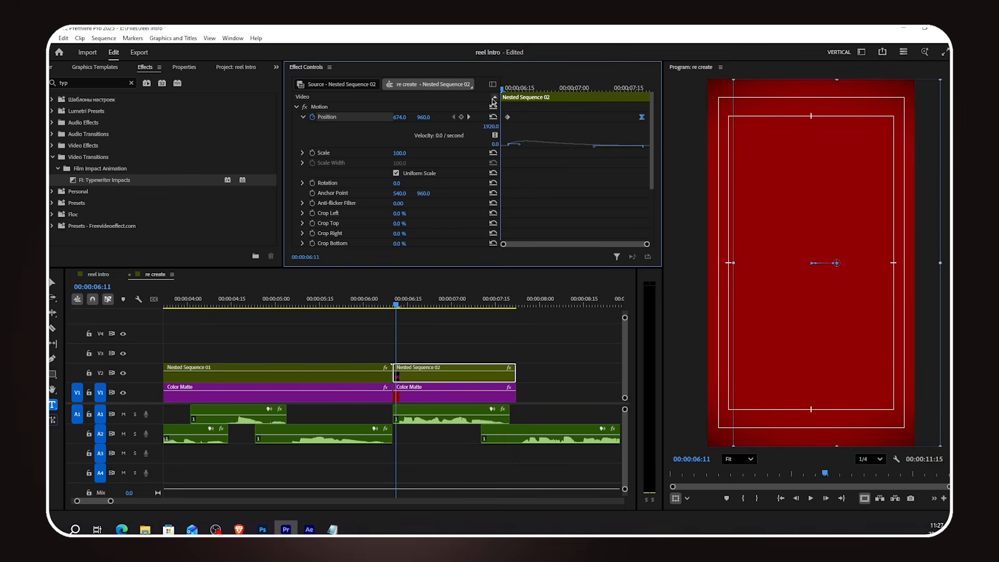
pyautogui.press('space')
pyautogui.press('space')
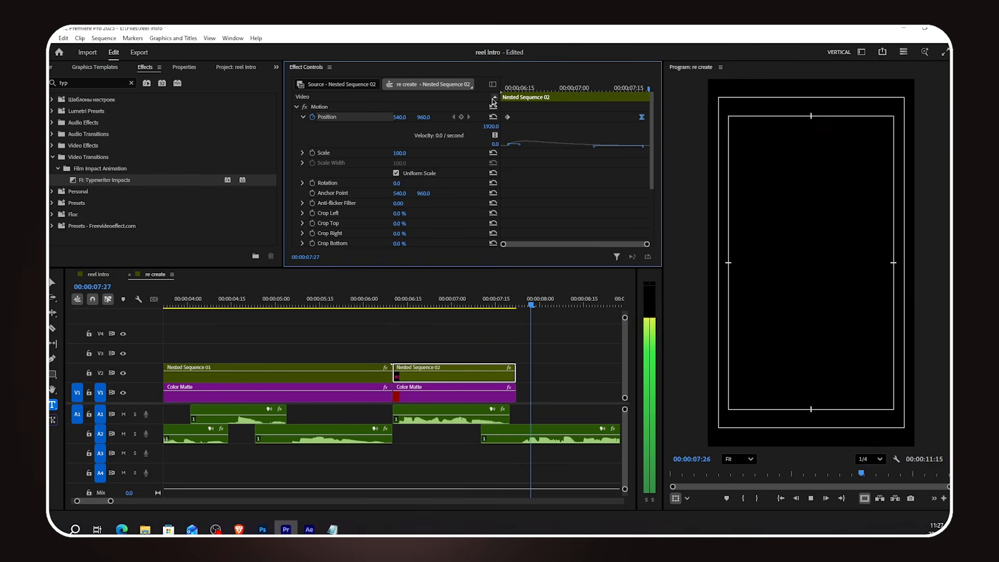
# Duplicate the white Color Matte directly after Nested Sequence 02 on V1 and trim its end to the end of the voice clip beneath.
pyautogui.click(512, 301)
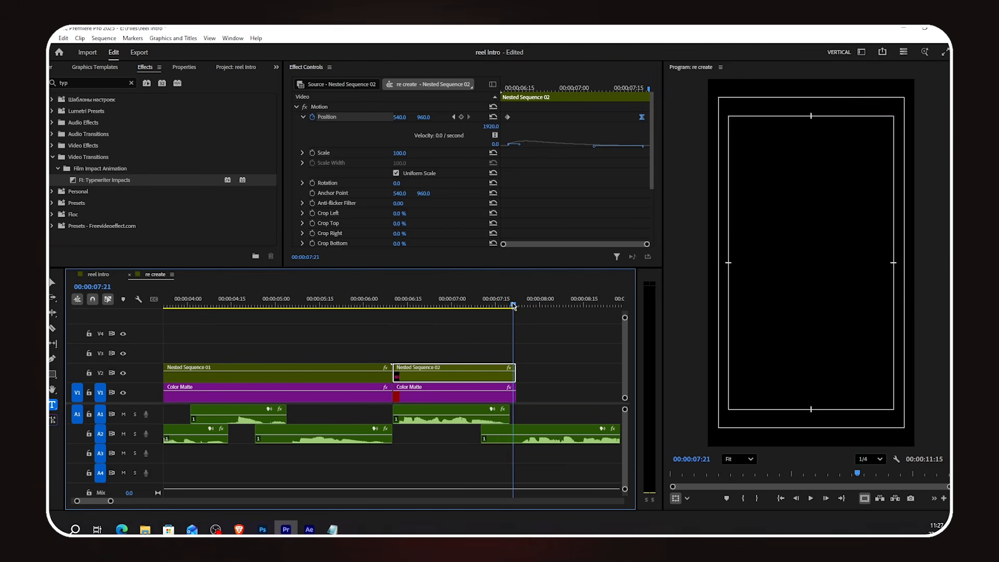
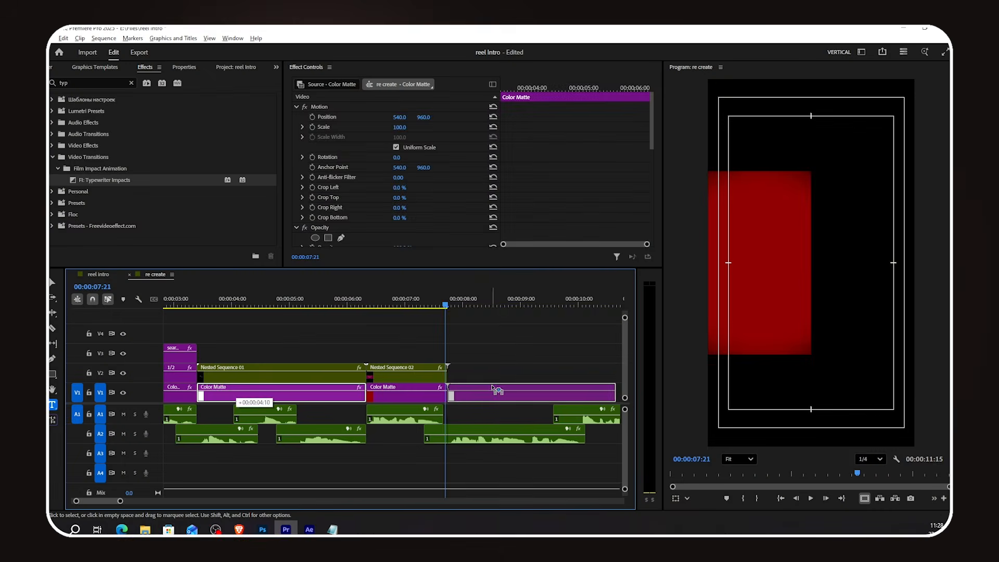
pyautogui.click(495, 351)
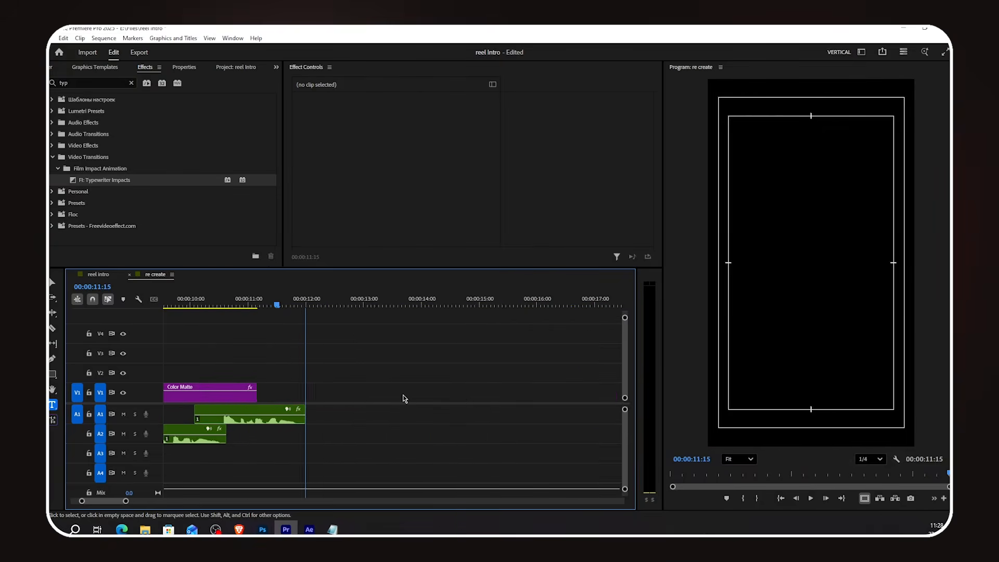
pyautogui.press('space')
pyautogui.scroll(-1, 407, 385)
pyautogui.press('space')
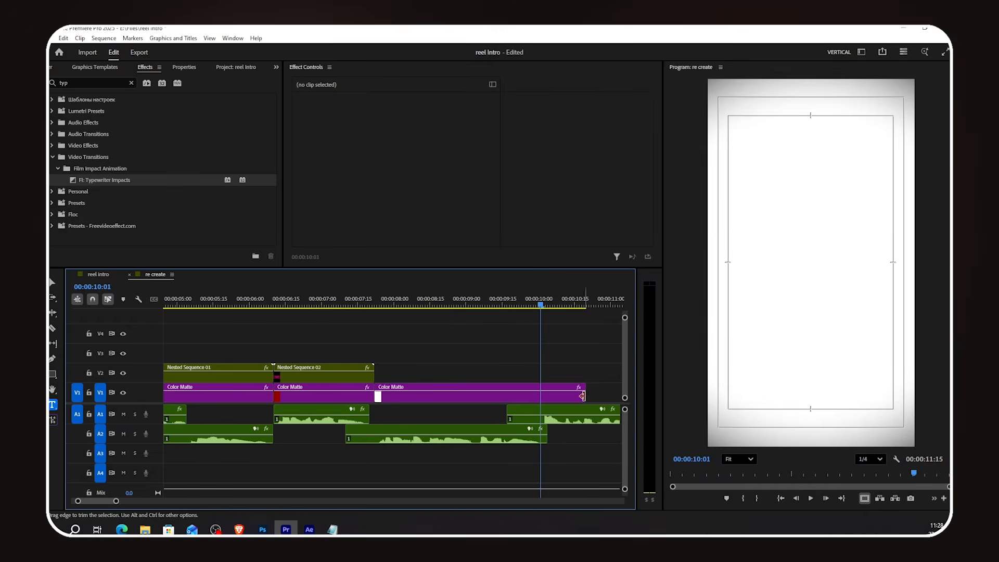
pyautogui.moveTo(584, 396); pyautogui.dragTo(548, 397)
pyautogui.scroll(4, 537, 388)
pyautogui.scroll(-4, 560, 397)
# Duplicate the "Most editors" text clip onto V2 above the new white Color Matte, matching the matte's length.
pyautogui.click(424, 302)
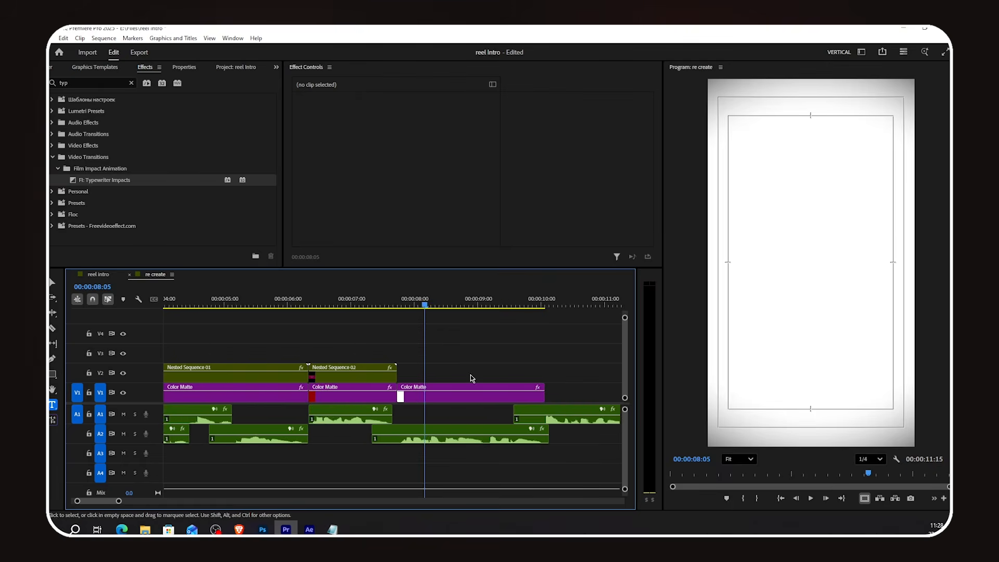
pyautogui.scroll(-4, 440, 384)
pyautogui.click(179, 378)
pyautogui.moveTo(180, 379); pyautogui.dragTo(409, 376)
pyautogui.scroll(4, 353, 378)
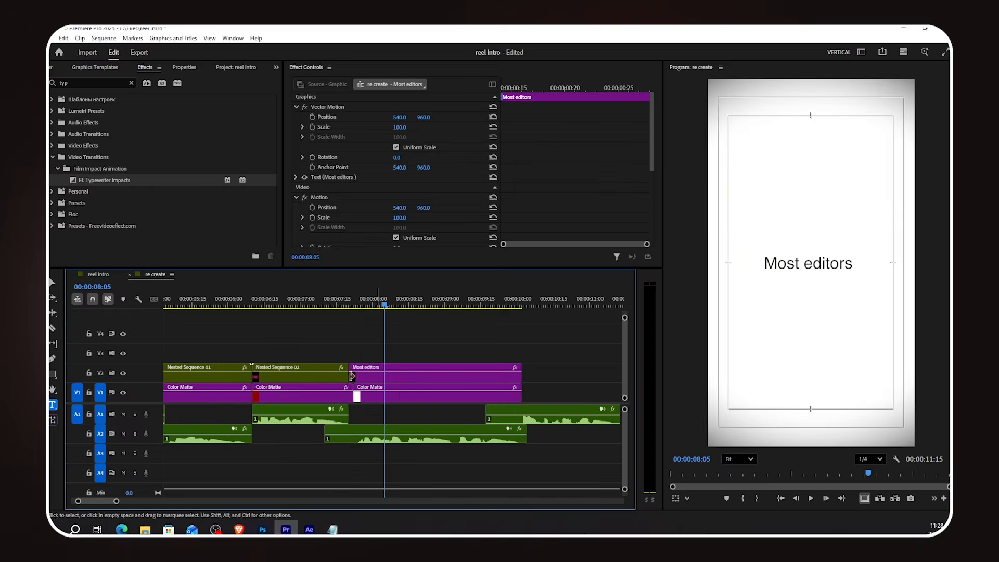
# Copy the line "So they start from zero" from the Notepad script and replace the duplicated title's text with it.
pyautogui.click(333, 529)
pyautogui.moveTo(450, 191); pyautogui.dragTo(538, 190)
pyautogui.hotkey('ctrl', 'c')
pyautogui.click(543, 109)
pyautogui.click(798, 267)
pyautogui.hotkey('ctrl', 'a')
pyautogui.hotkey('ctrl', 'v')
pyautogui.hotkey('ctrl', 'a')
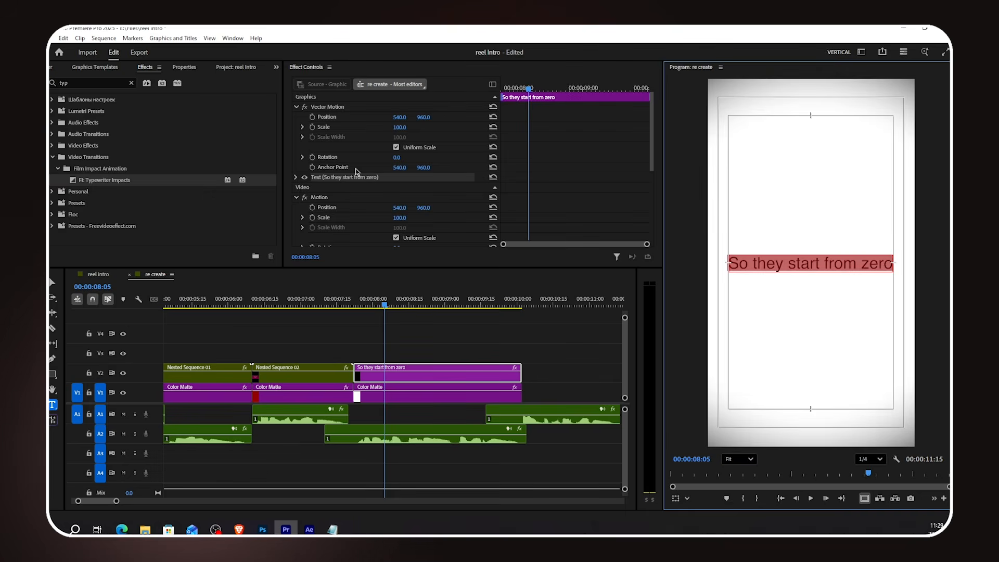
# Set the "So they start from zero" title's font size to 65 and change the word "zero" to Edwardian Script ITC.
pyautogui.press('Return')
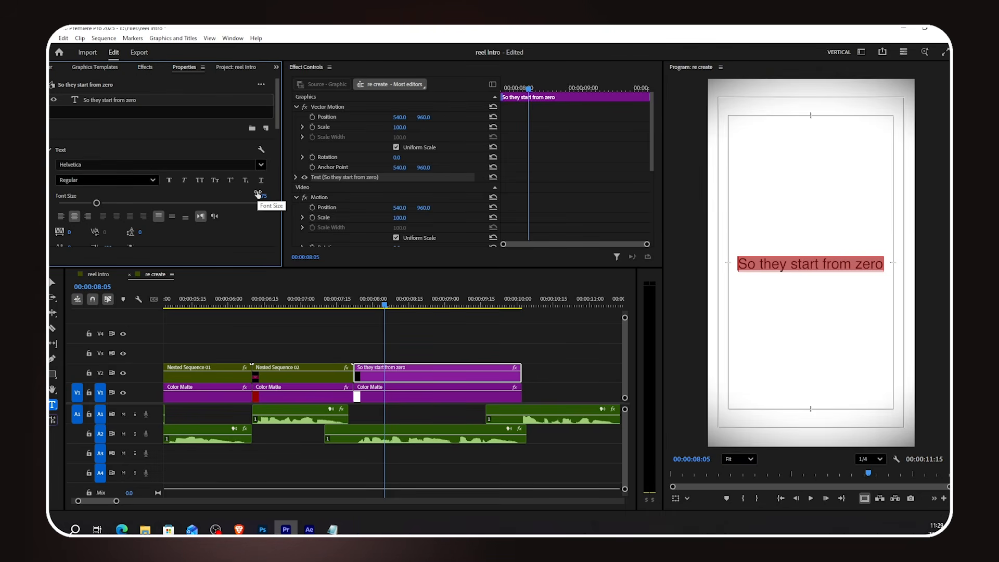
pyautogui.press('Return')
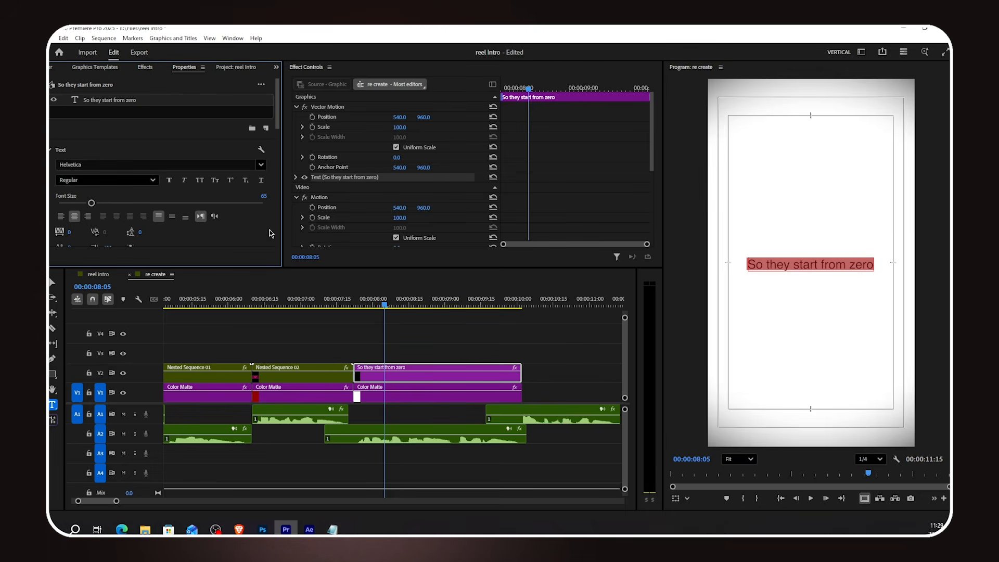
pyautogui.doubleClick(866, 264)
pyautogui.click(156, 164)
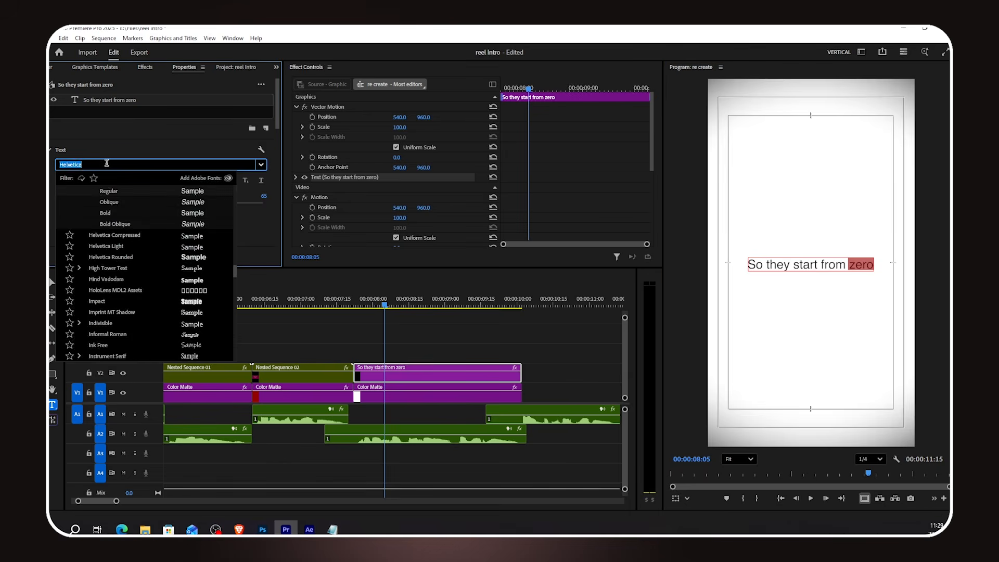
pyautogui.write('edw')
pyautogui.click(137, 192)
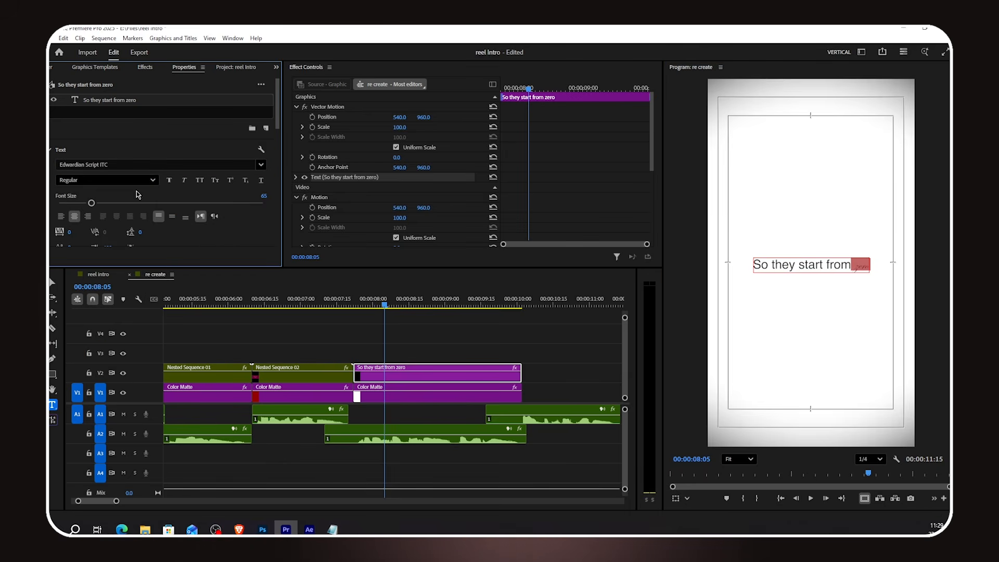
# Enlarge the word "zero" in the title to font size 169.
pyautogui.scroll(-2, 113, 185)
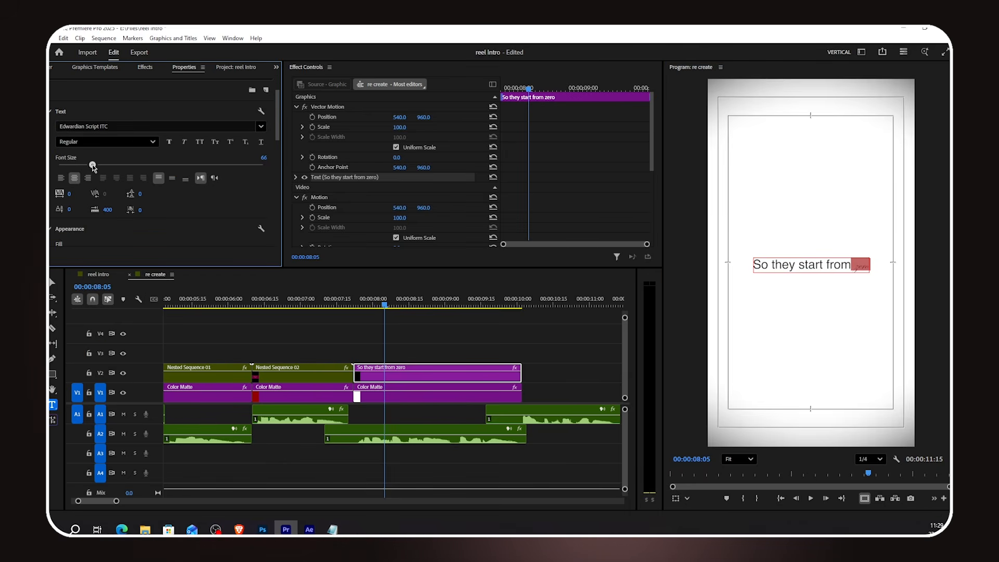
pyautogui.moveTo(93, 165); pyautogui.dragTo(129, 167)
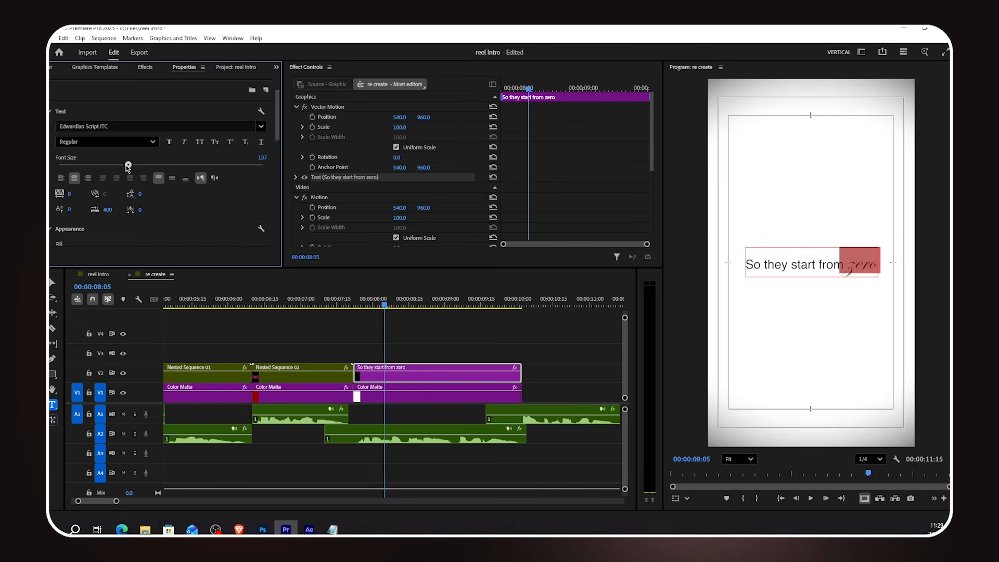
pyautogui.click(180, 289)
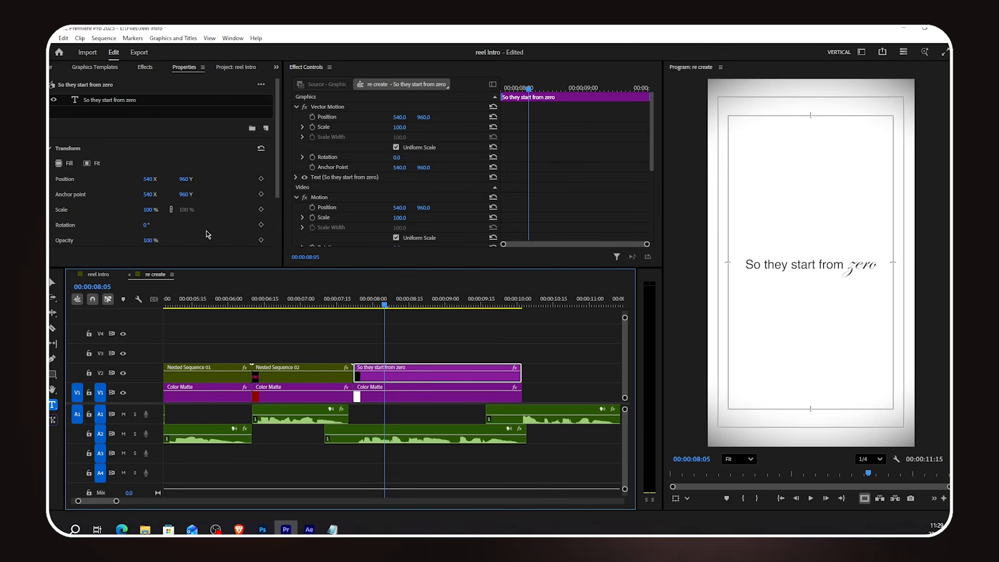
pyautogui.click(150, 99)
pyautogui.doubleClick(858, 268)
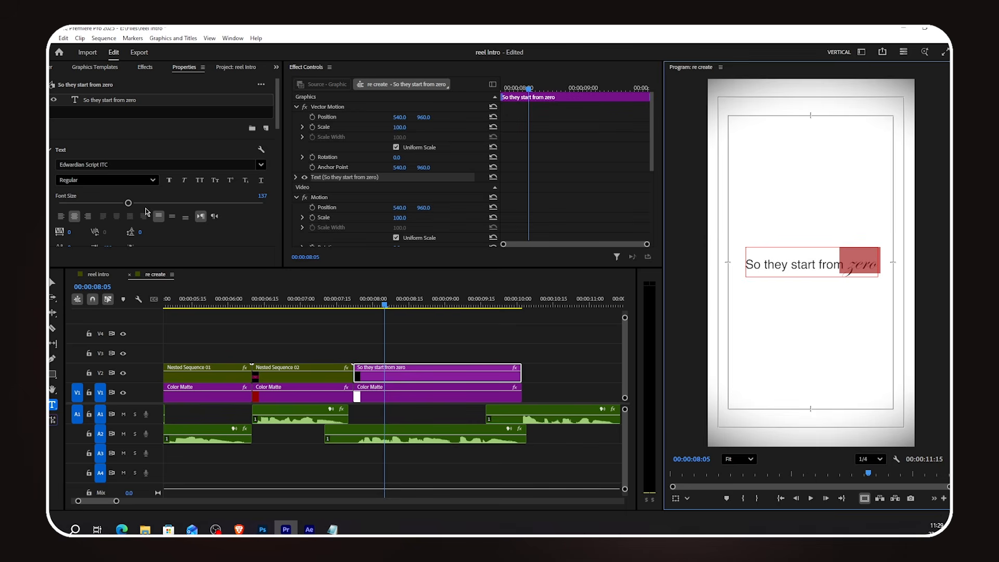
pyautogui.moveTo(128, 203); pyautogui.dragTo(144, 204)
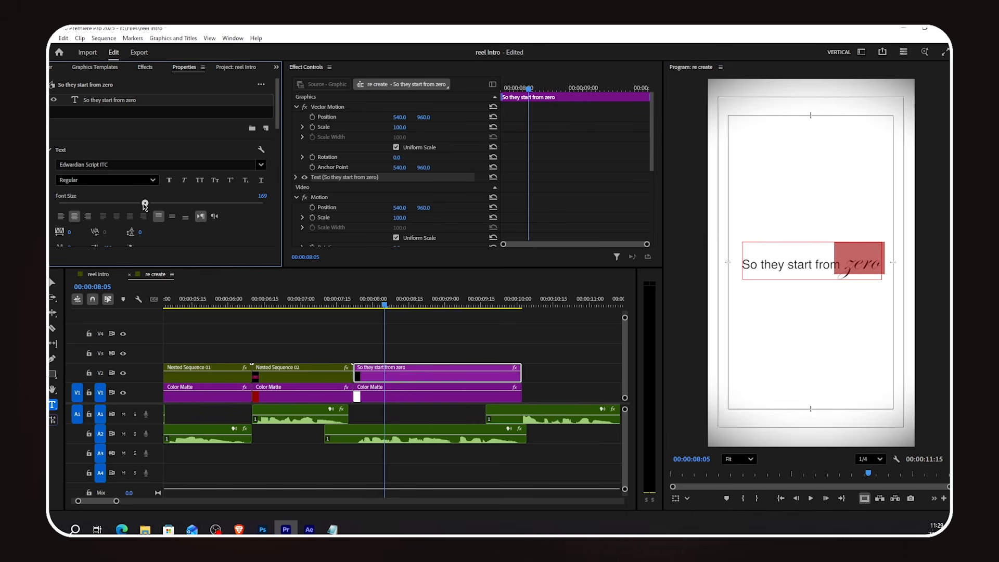
# Change the fill colour of the word "zero" to red B10000.
pyautogui.scroll(-3, 244, 221)
pyautogui.click(75, 221)
pyautogui.click(468, 272)
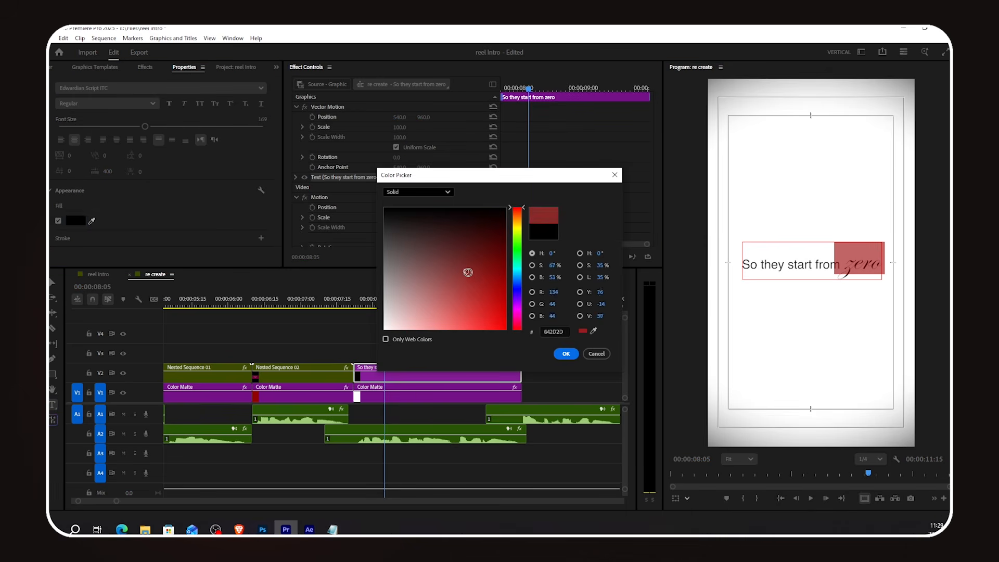
pyautogui.moveTo(468, 273); pyautogui.dragTo(507, 275)
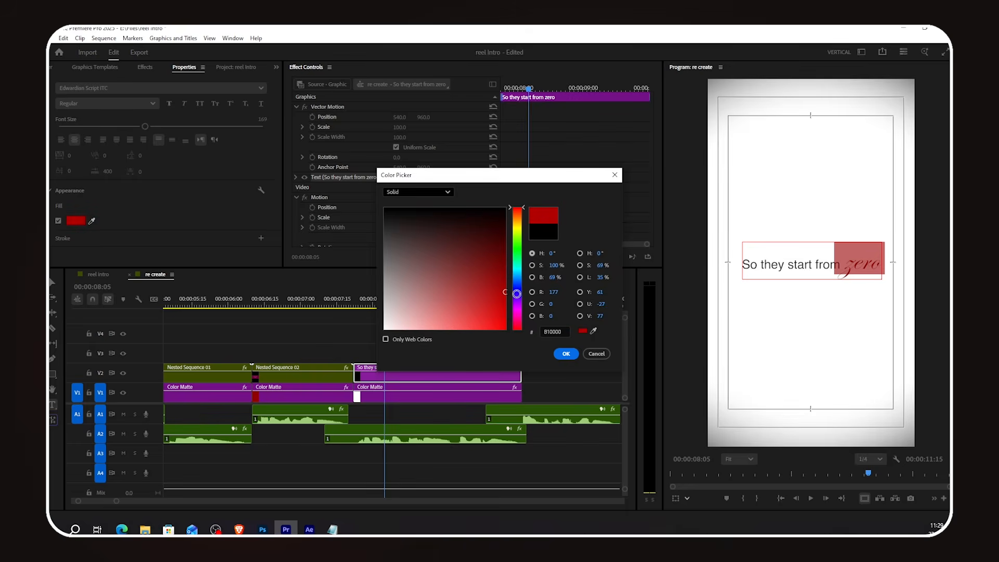
pyautogui.click(562, 358)
pyautogui.click(417, 356)
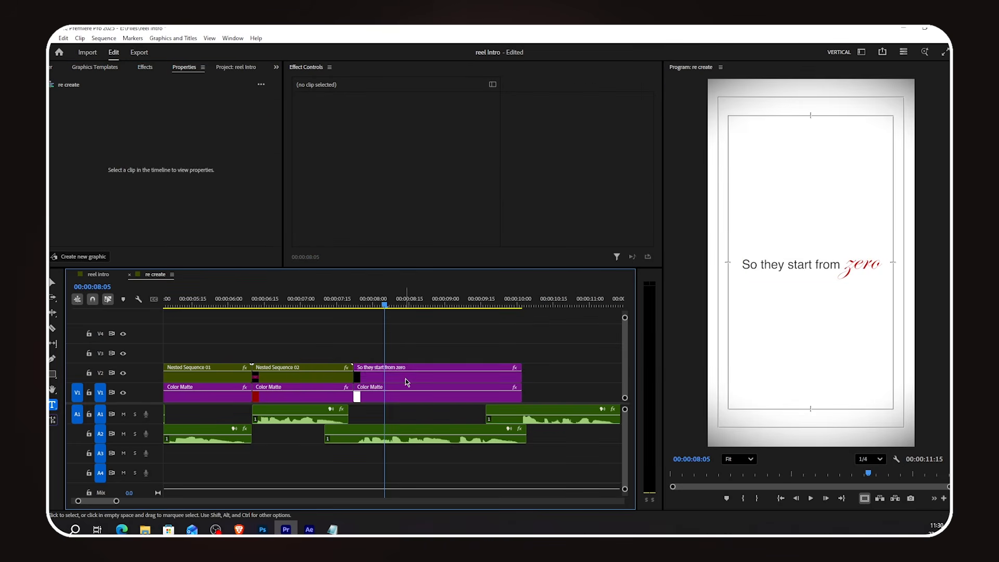
# Duplicate the title clip onto V3 and delete "from zero" from the V2 title so it reads "So they start".
pyautogui.click(405, 379)
pyautogui.moveTo(405, 381); pyautogui.dragTo(406, 360)
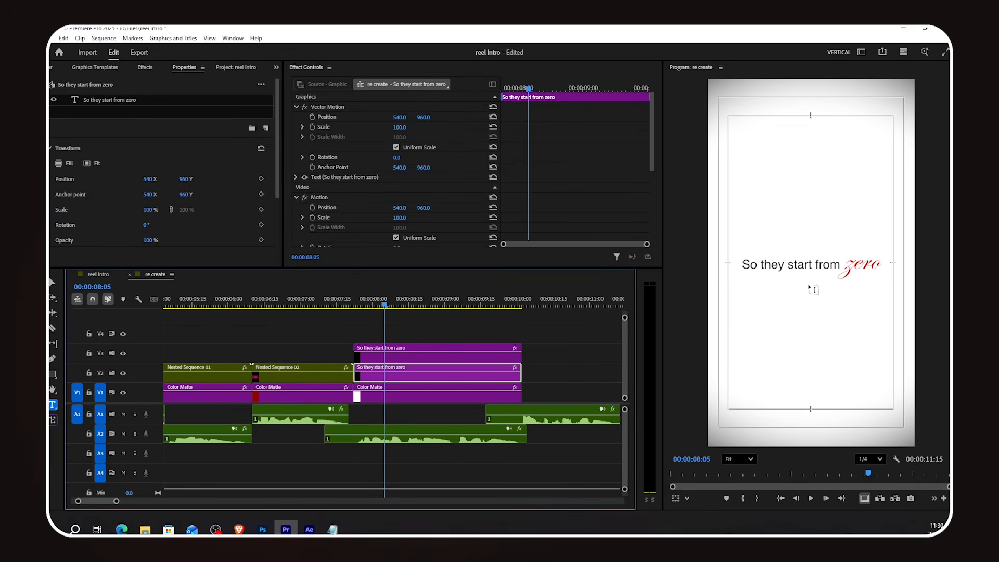
pyautogui.doubleClick(159, 99)
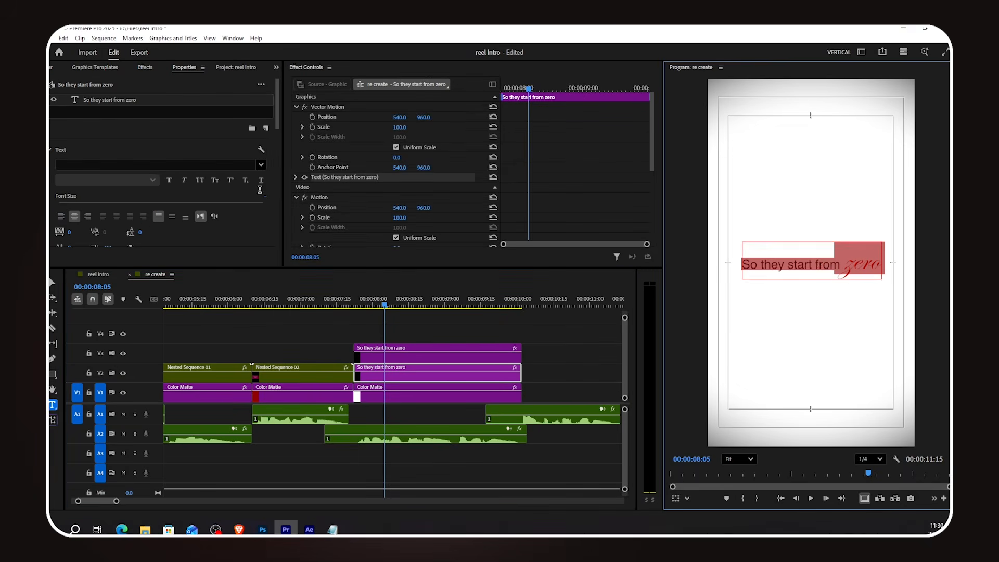
pyautogui.click(818, 264)
pyautogui.moveTo(816, 265); pyautogui.dragTo(879, 264)
pyautogui.press('BackSpace')
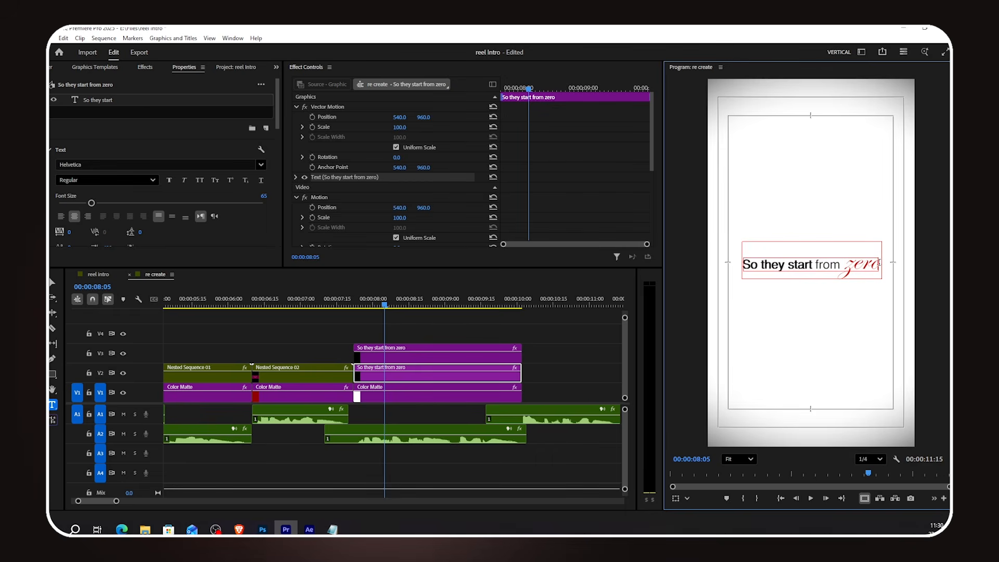
# Replace "So they start" in the V3 title with blank space so only "from zero" remains in its original place.
pyautogui.click(410, 350)
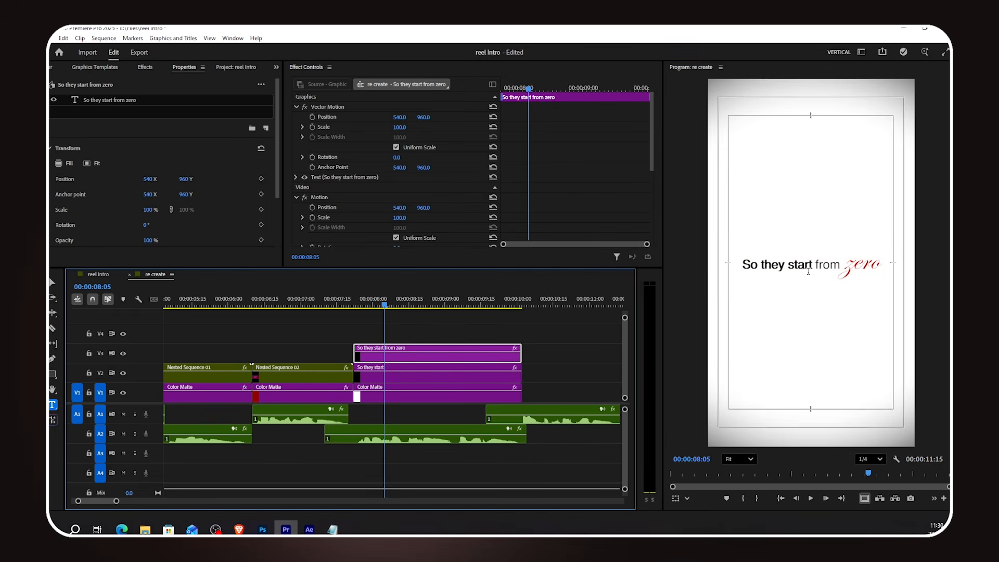
pyautogui.doubleClick(777, 264)
pyautogui.moveTo(815, 265); pyautogui.dragTo(743, 262)
pyautogui.press('BackSpace')
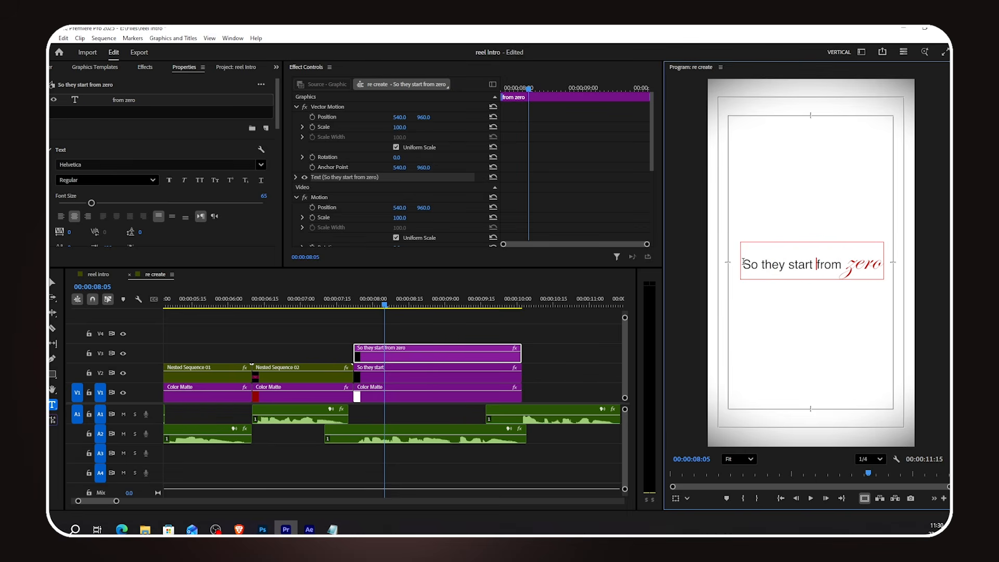
pyautogui.click(542, 365)
# Move the "from zero" clip on V3 to start at about 00:00:08:10 and play the section to check its timing.
pyautogui.moveTo(396, 356); pyautogui.dragTo(440, 356)
pyautogui.click(356, 316)
pyautogui.press('space')
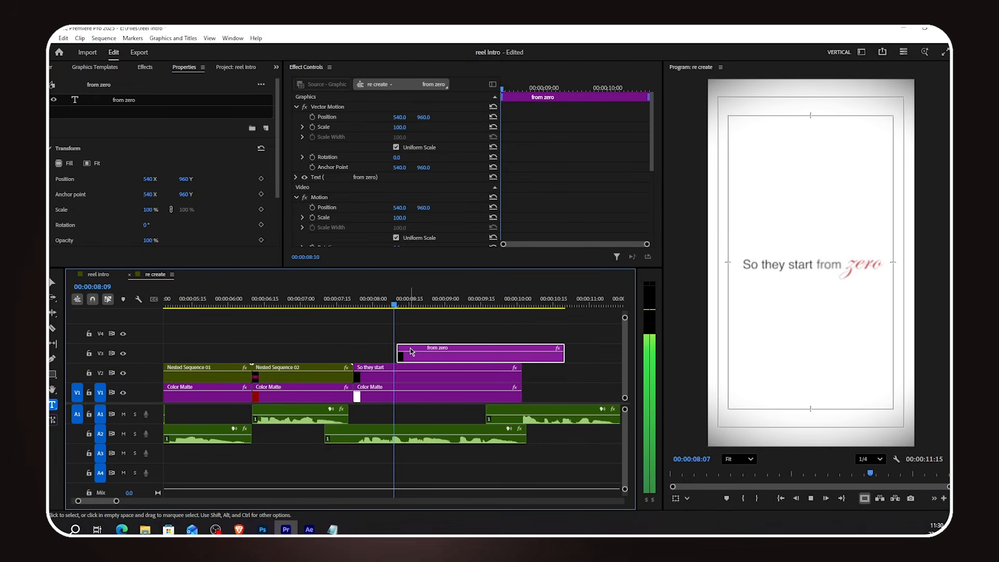
pyautogui.press('space')
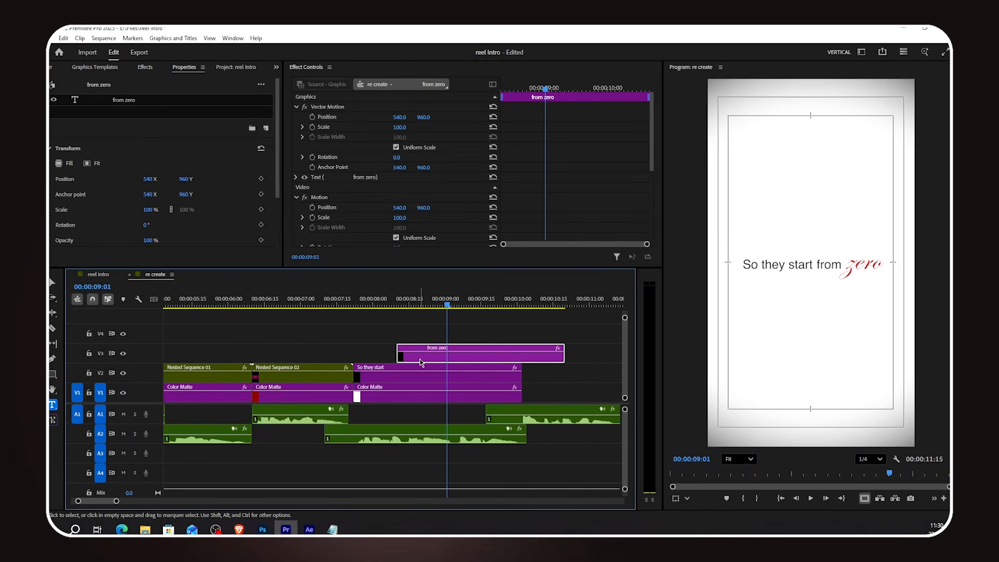
# Duplicate the "from zero" clip onto V4 at 00:00:09:01 and trim both copies to end with the "So they start" clip.
pyautogui.moveTo(421, 359); pyautogui.dragTo(474, 341)
pyautogui.moveTo(492, 306); pyautogui.dragTo(502, 306)
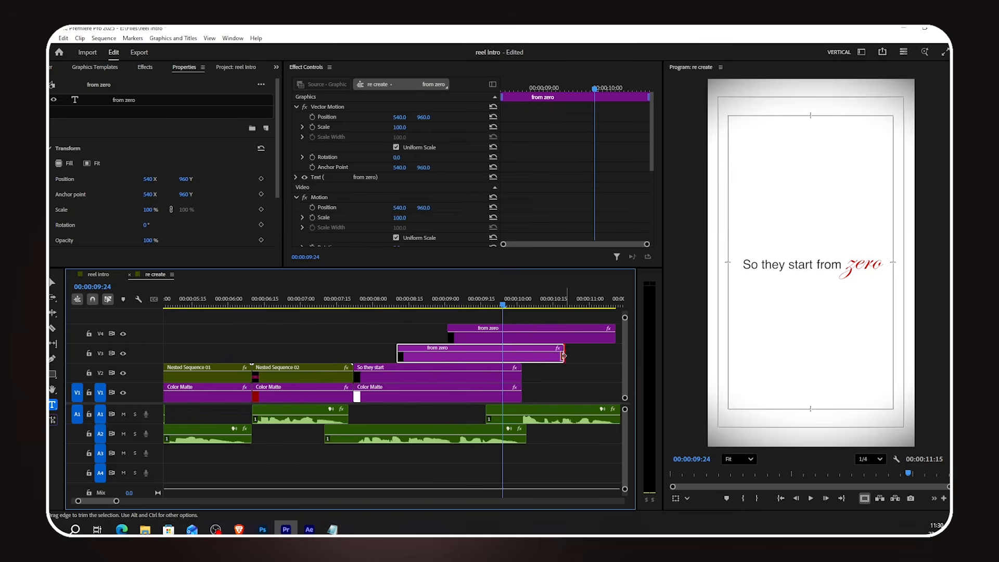
pyautogui.moveTo(563, 356); pyautogui.dragTo(521, 356)
pyautogui.moveTo(615, 338); pyautogui.dragTo(519, 338)
# Check the script's next phrase in Notepad and replace "zero" in the V4 title with "every time".
pyautogui.click(504, 341)
pyautogui.click(333, 530)
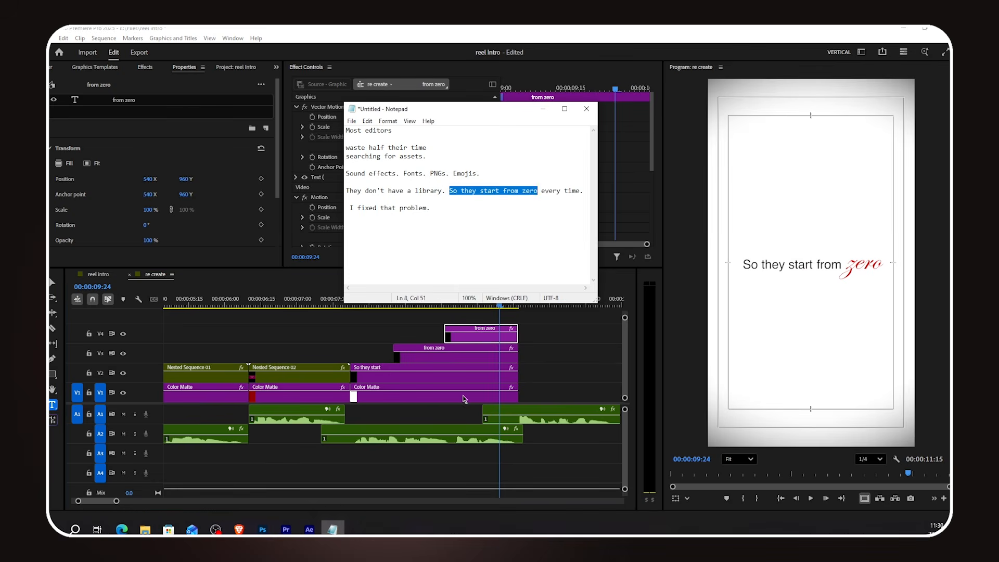
pyautogui.click(539, 224)
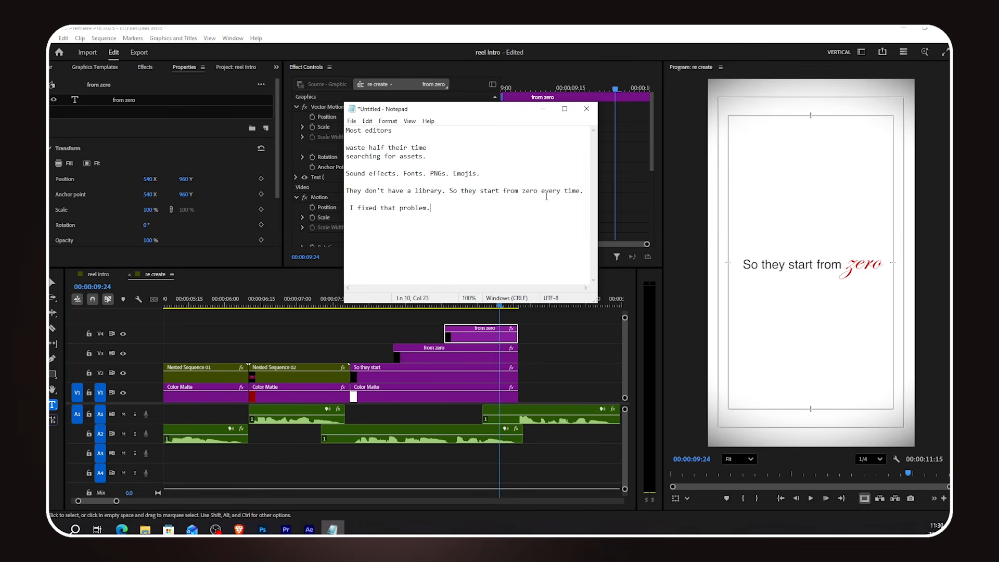
pyautogui.click(544, 110)
pyautogui.doubleClick(862, 266)
pyautogui.write('every time')
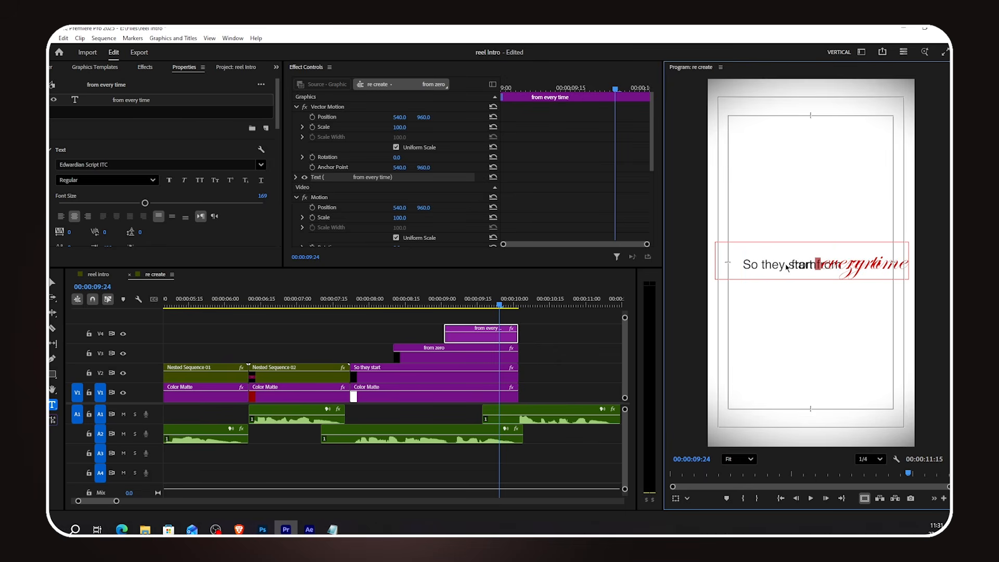
# Remove "from" from the V4 title and set its Vector Motion position to 270, 1028.
pyautogui.press('BackSpace')
pyautogui.press('BackSpace')
pyautogui.press('BackSpace')
pyautogui.press('BackSpace')
pyautogui.press('BackSpace')
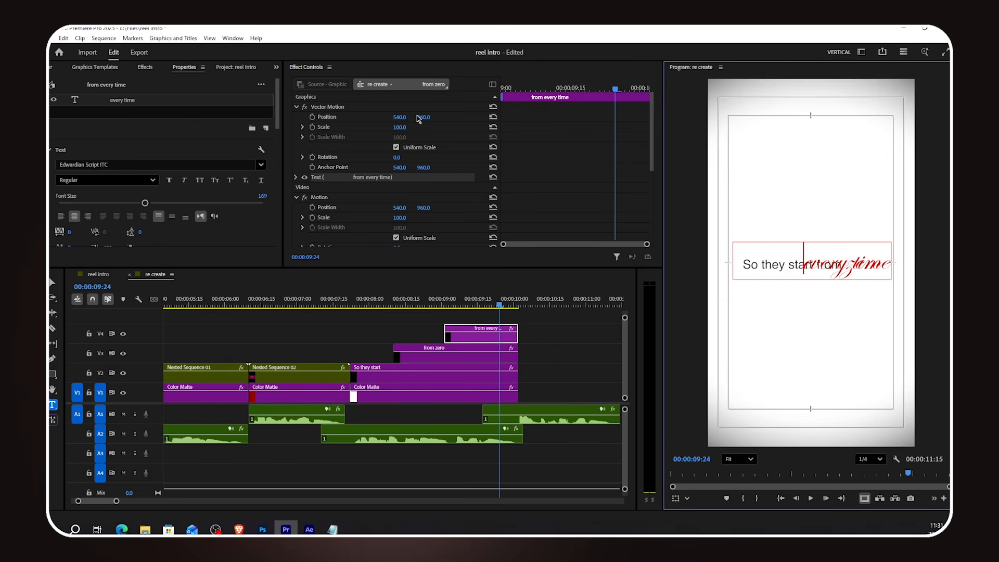
pyautogui.moveTo(417, 118); pyautogui.dragTo(290, 117)
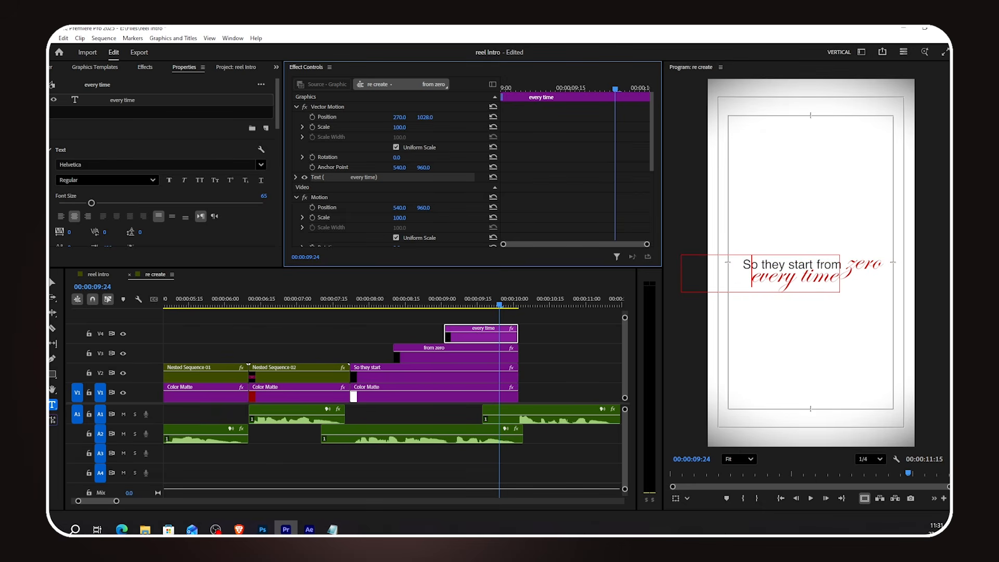
pyautogui.click(523, 320)
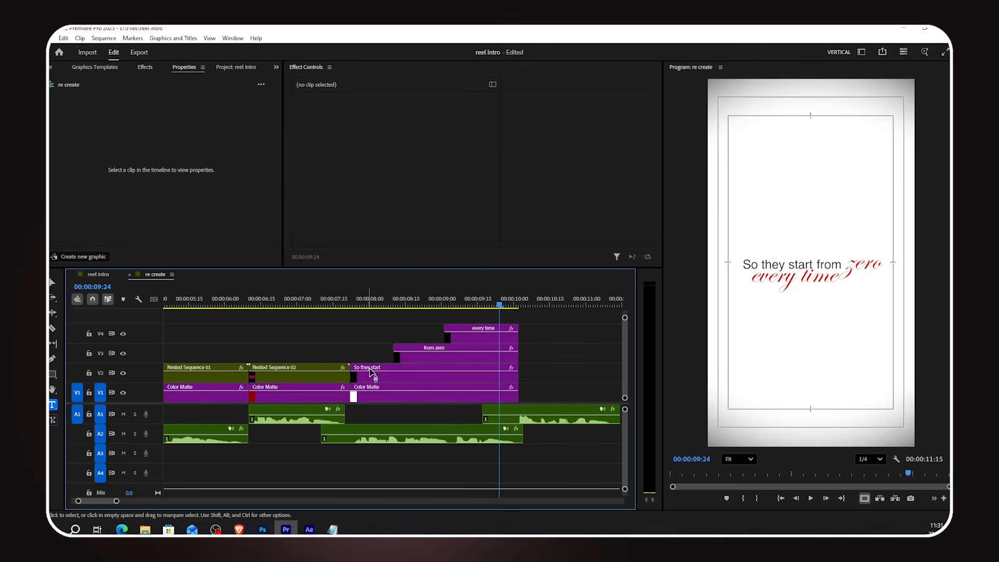
# Find the Transform video effect and apply it to the "So they start" clip on V2.
pyautogui.click(369, 368)
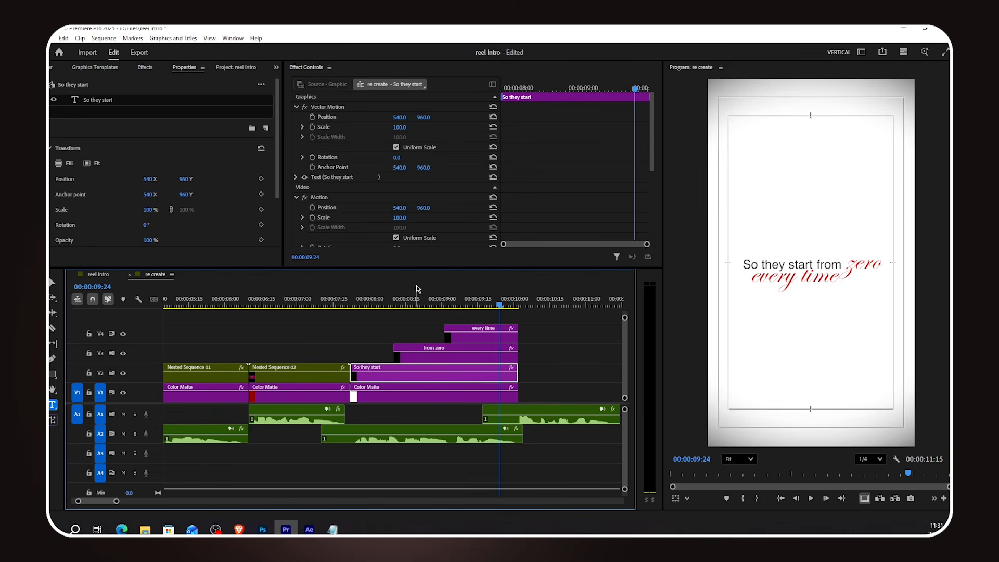
pyautogui.click(145, 67)
pyautogui.click(91, 83)
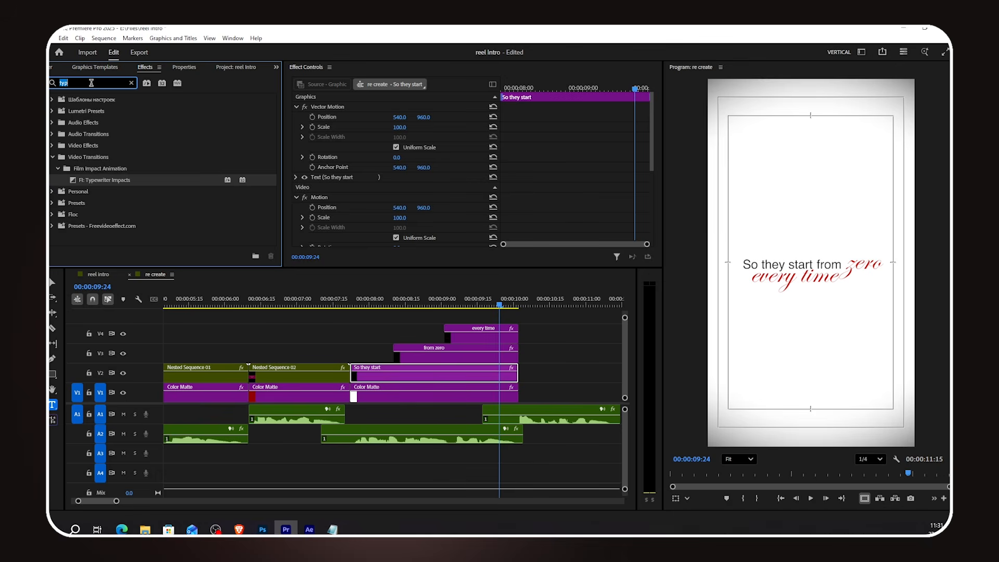
pyautogui.write('transfo')
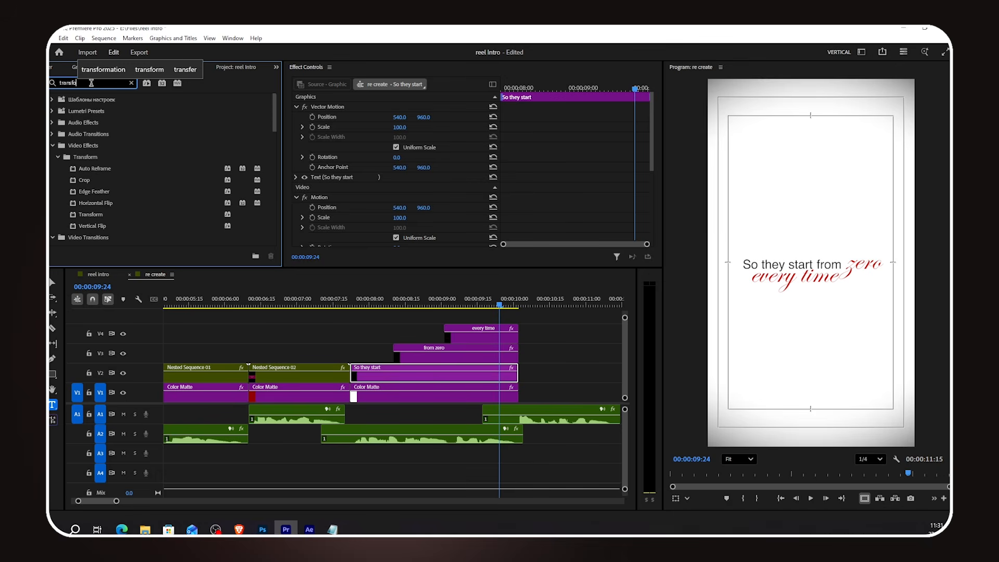
pyautogui.moveTo(116, 214); pyautogui.dragTo(430, 375)
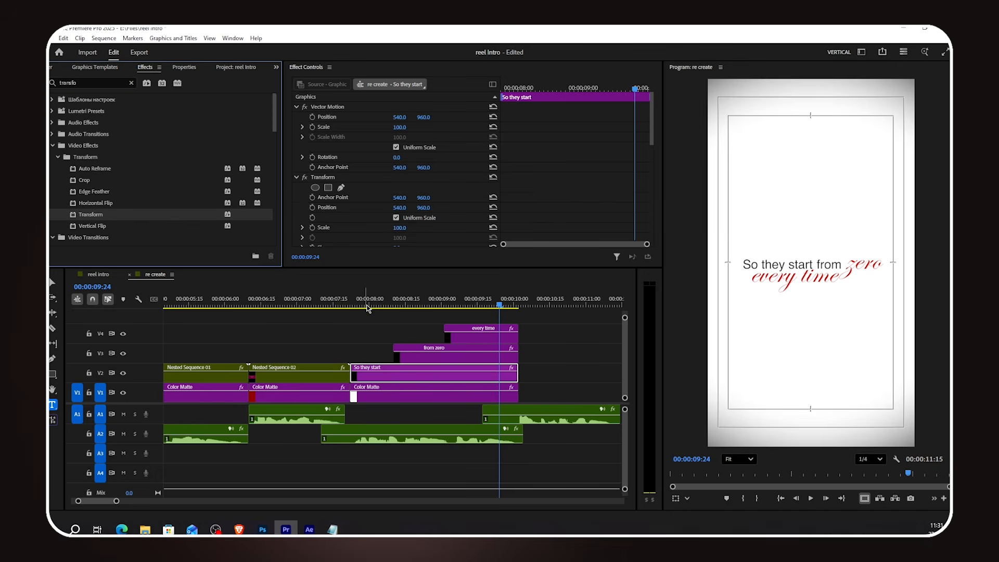
# Go to the start of the "So they start" clip and set its Transform shutter angle to 360.
pyautogui.click(356, 306)
pyautogui.press('Left')
pyautogui.scroll(-3, 432, 169)
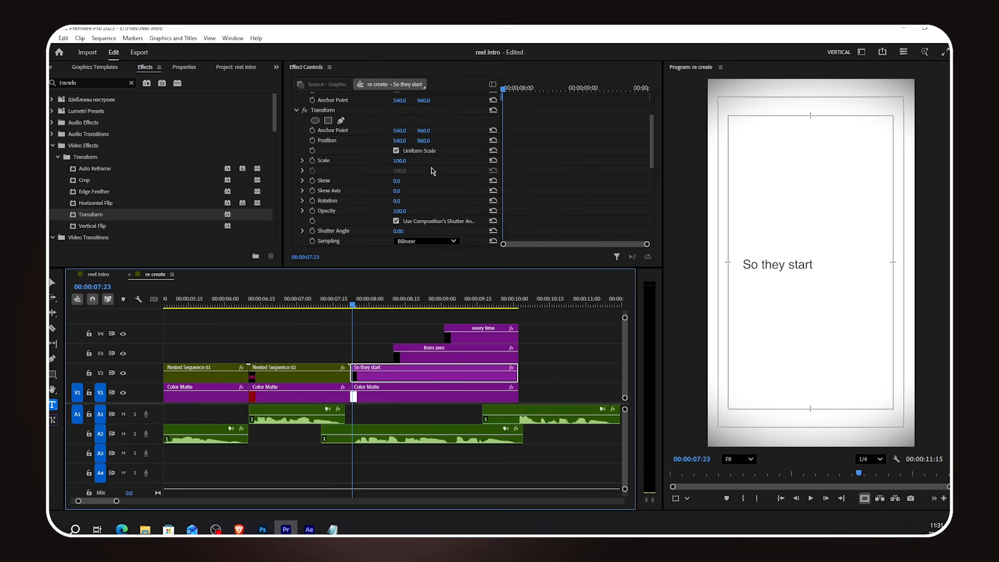
pyautogui.scroll(-2, 432, 187)
pyautogui.click(403, 222)
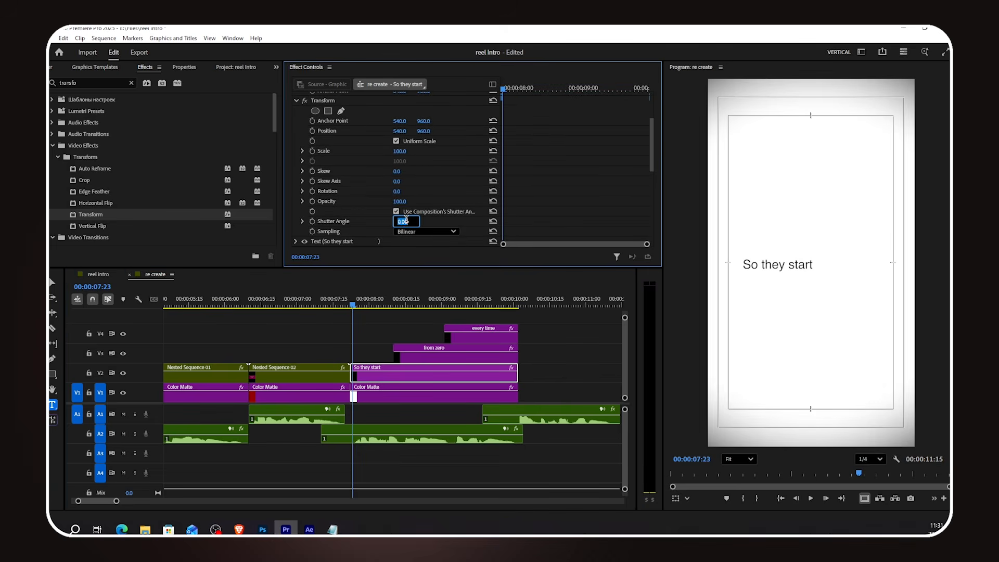
pyautogui.write('360')
pyautogui.press('Return')
# Keyframe the Transform position of "So they start" from X 743 at 00:00:07:22 to X 491 at 00:00:07:26.
pyautogui.press('Left')
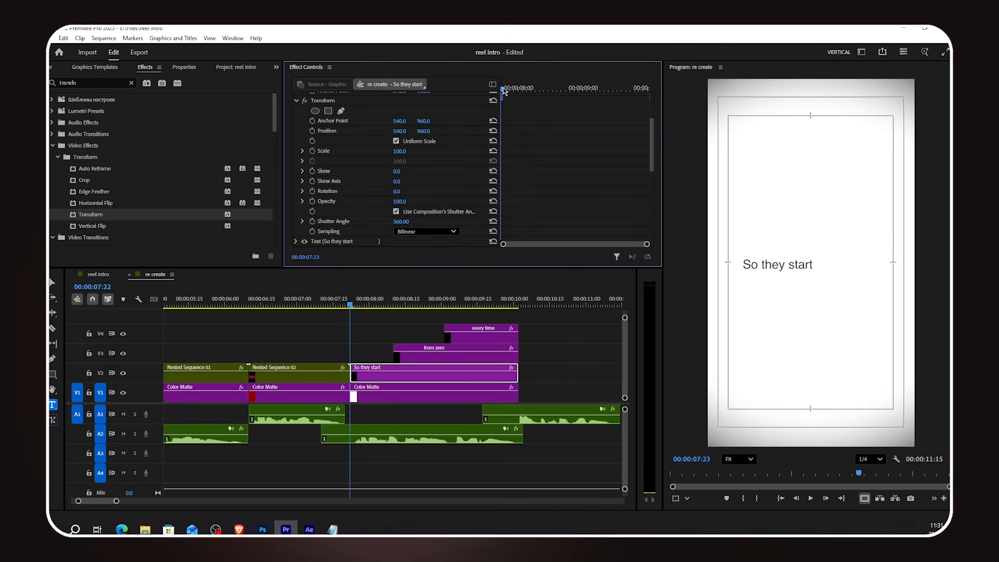
pyautogui.click(313, 131)
pyautogui.moveTo(400, 131); pyautogui.dragTo(675, 316)
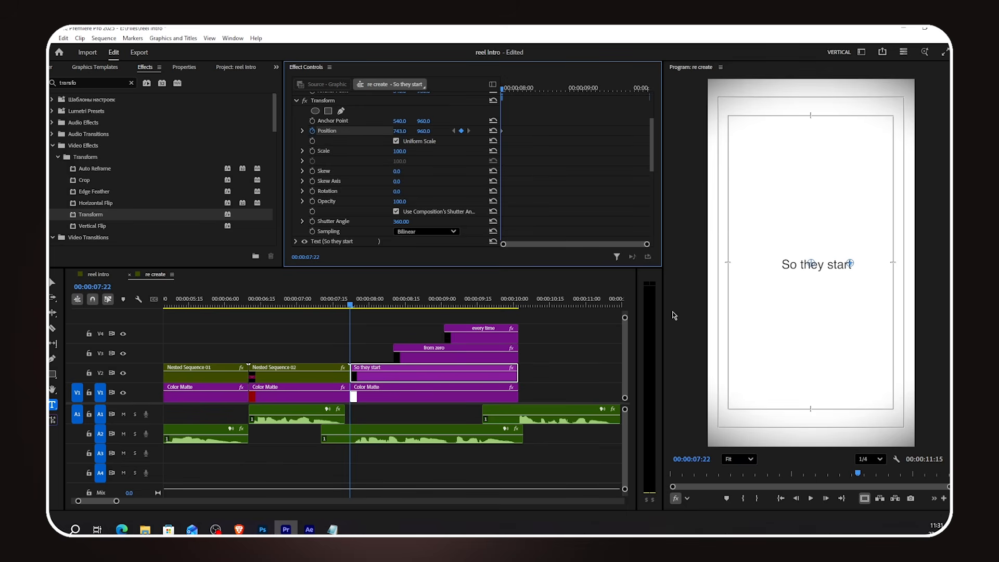
pyautogui.moveTo(505, 89); pyautogui.dragTo(510, 89)
pyautogui.moveTo(400, 131); pyautogui.dragTo(269, 132)
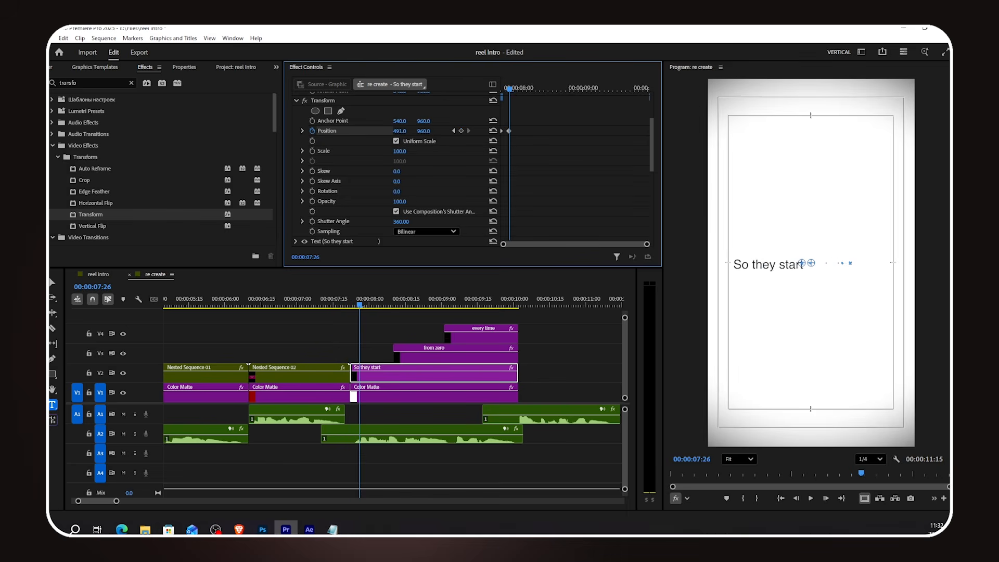
# Keyframe the Transform position of "So they start" at X 542 at 00:00:07:29 and back at the default X 540 at 00:00:08:08.
pyautogui.moveTo(514, 90); pyautogui.dragTo(521, 89)
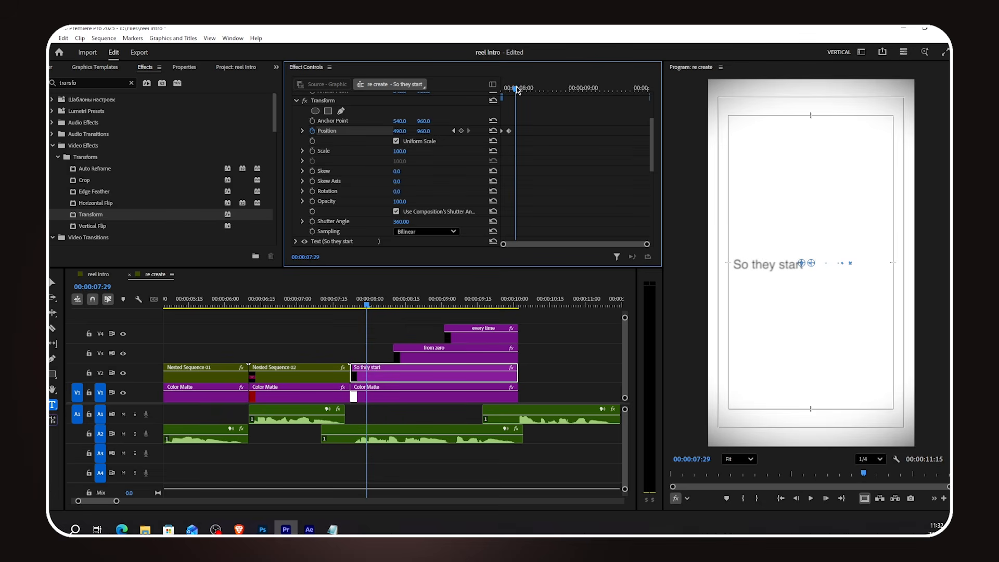
pyautogui.moveTo(402, 131); pyautogui.dragTo(419, 131)
pyautogui.moveTo(517, 89); pyautogui.dragTo(537, 90)
pyautogui.click(493, 132)
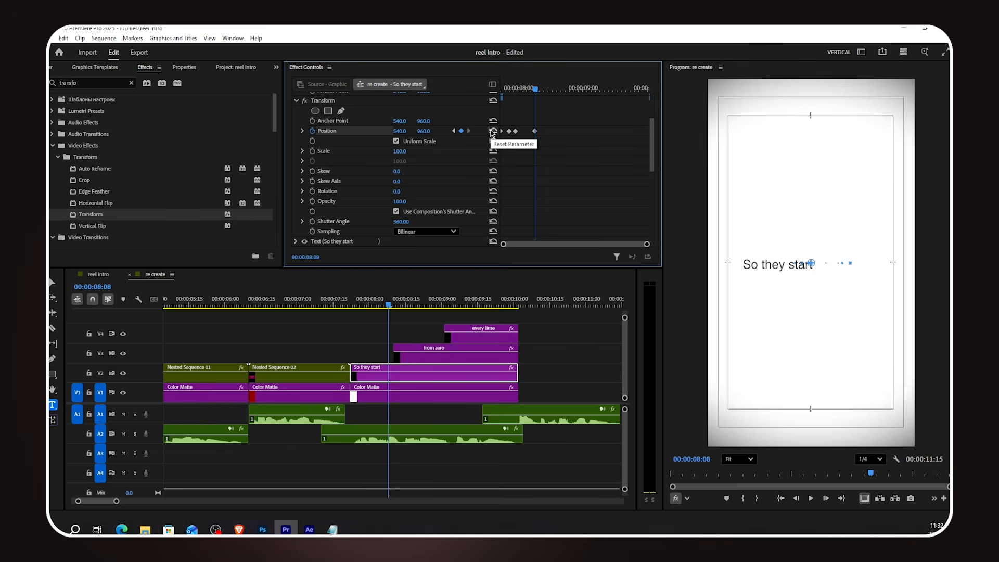
# Shift the third Transform Position keyframe of "So they start" slightly later, ease all its Position keyframes and play the animation back.
pyautogui.click(453, 131)
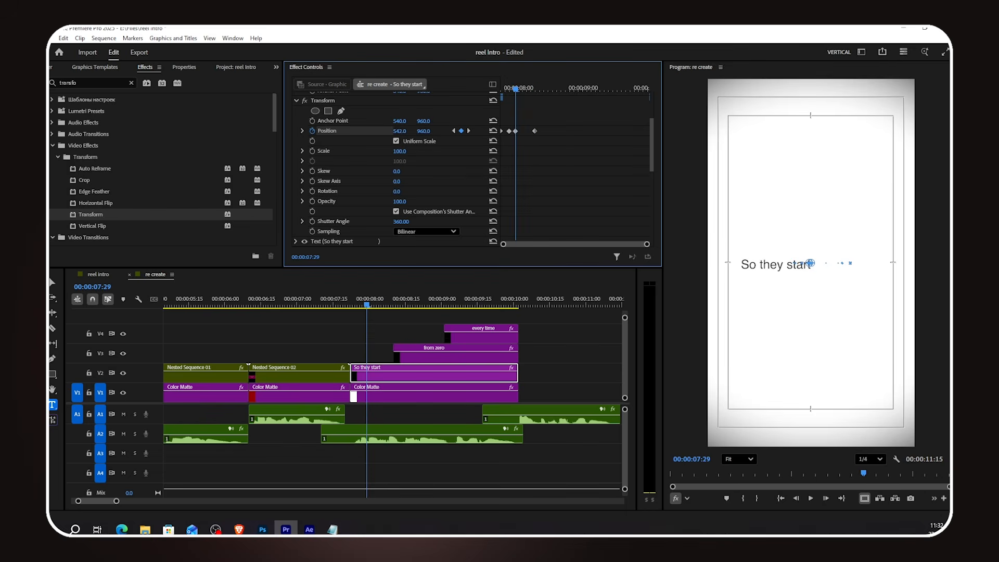
pyautogui.moveTo(515, 89)
pyautogui.mouseDown()
pyautogui.moveTo(501, 93)
pyautogui.moveTo(536, 90)
pyautogui.moveTo(524, 91)
pyautogui.mouseUp()
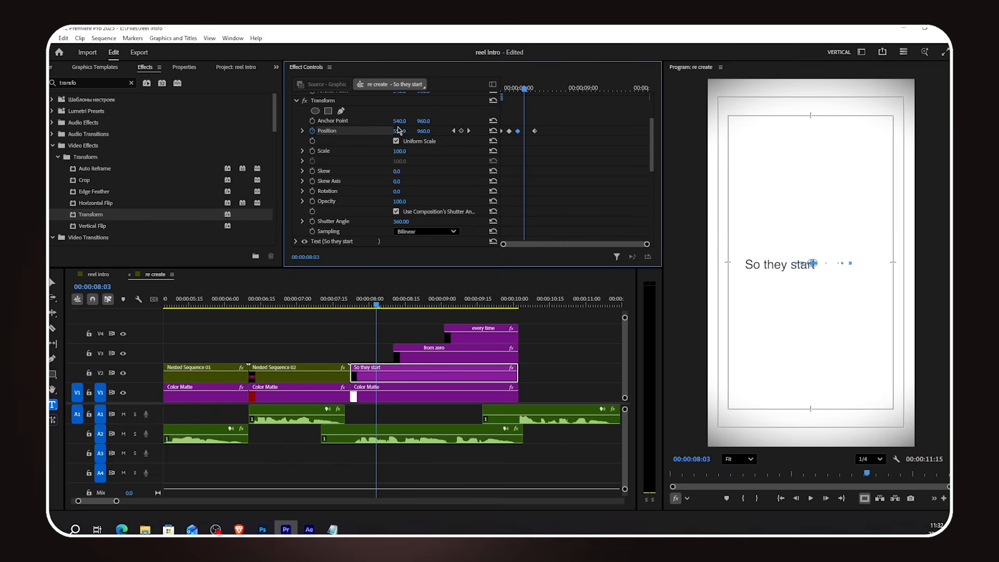
pyautogui.click(302, 132)
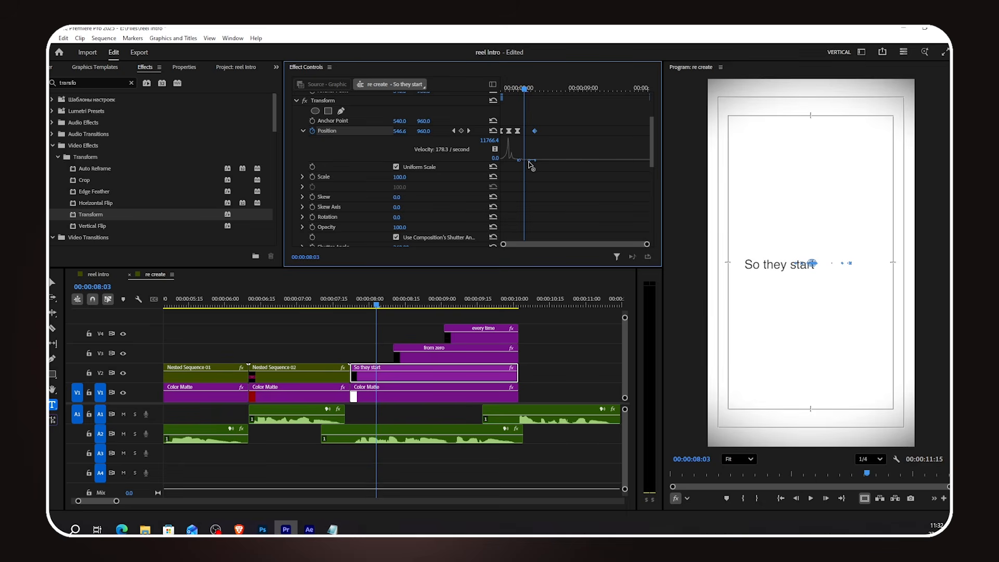
pyautogui.click(356, 305)
pyautogui.press('space')
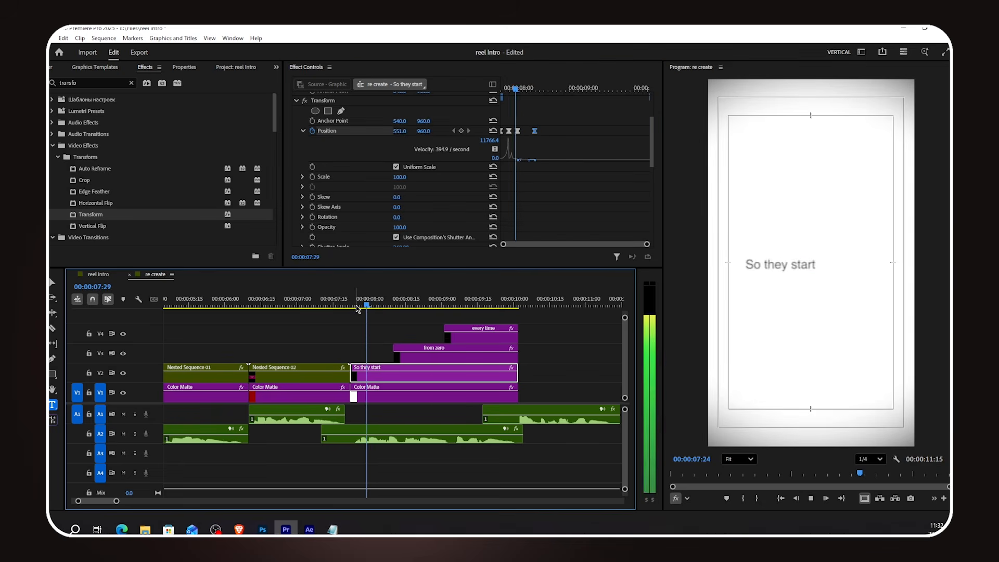
pyautogui.press('space')
pyautogui.moveTo(356, 306); pyautogui.dragTo(350, 306)
pyautogui.press('space')
pyautogui.press('space')
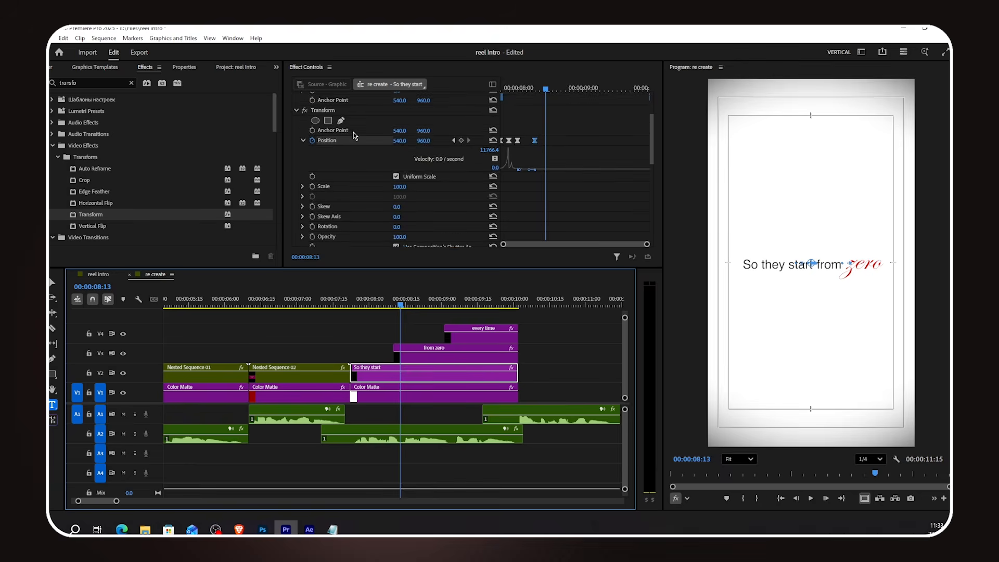
# Copy the Transform effect from "So they start" onto the "from zero" clip on V3 and play the scene.
pyautogui.scroll(1, 458, 119)
pyautogui.rightClick(374, 122)
pyautogui.click(409, 163)
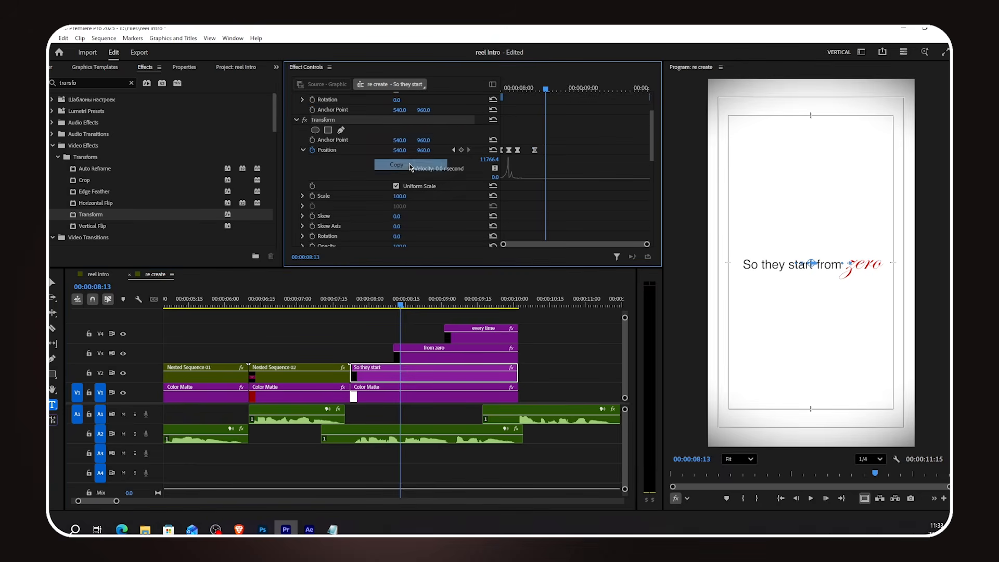
pyautogui.click(443, 351)
pyautogui.hotkey('ctrl', 'v')
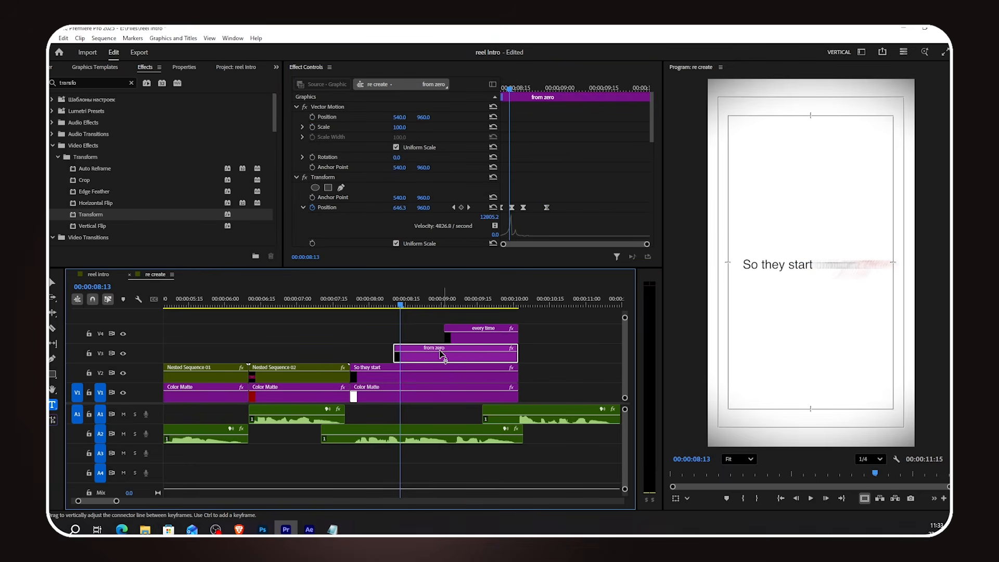
pyautogui.click(354, 301)
pyautogui.press('space')
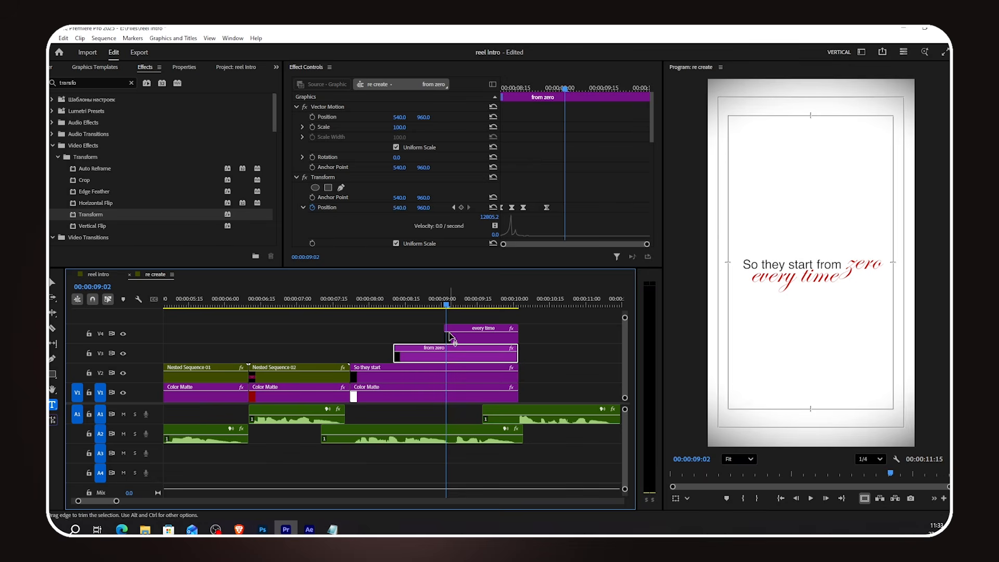
# Paste the copied Transform effect onto the "every time" clip on V4 and delete all its Position keyframes.
pyautogui.click(454, 339)
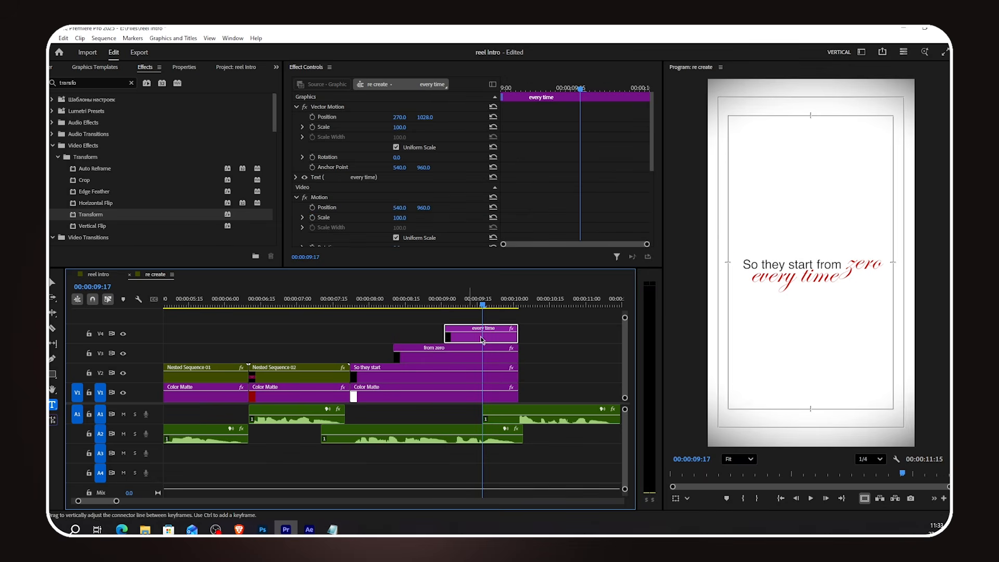
pyautogui.scroll(-1, 557, 168)
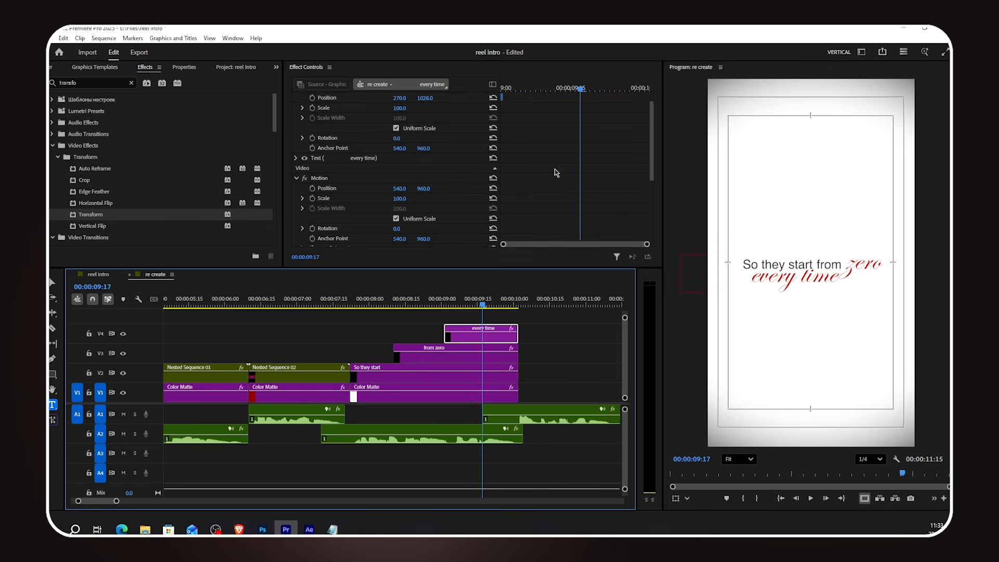
pyautogui.scroll(2, 557, 169)
pyautogui.hotkey('ctrl', 'v')
pyautogui.scroll(-2, 547, 178)
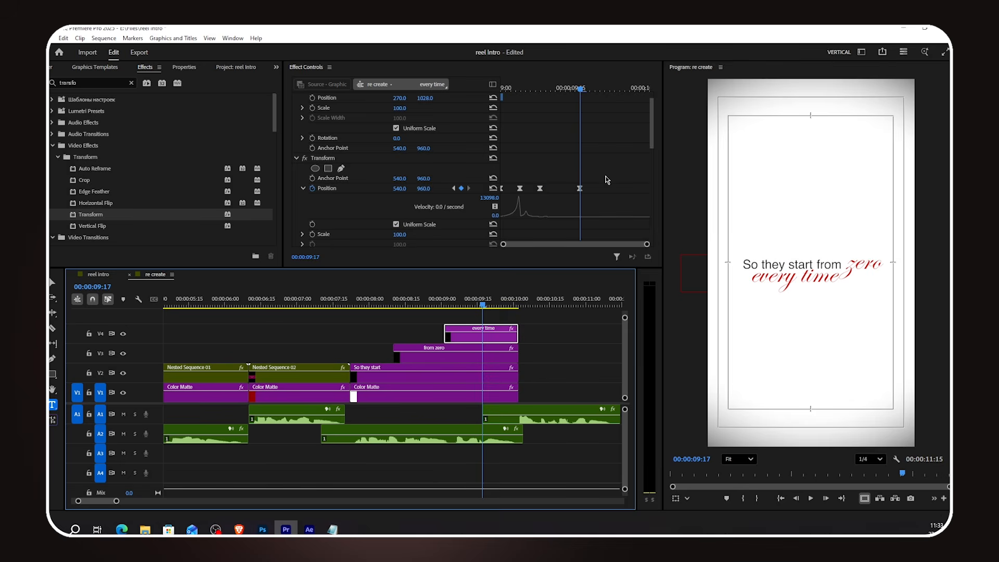
pyautogui.moveTo(607, 180); pyautogui.dragTo(496, 201)
pyautogui.press('Delete')
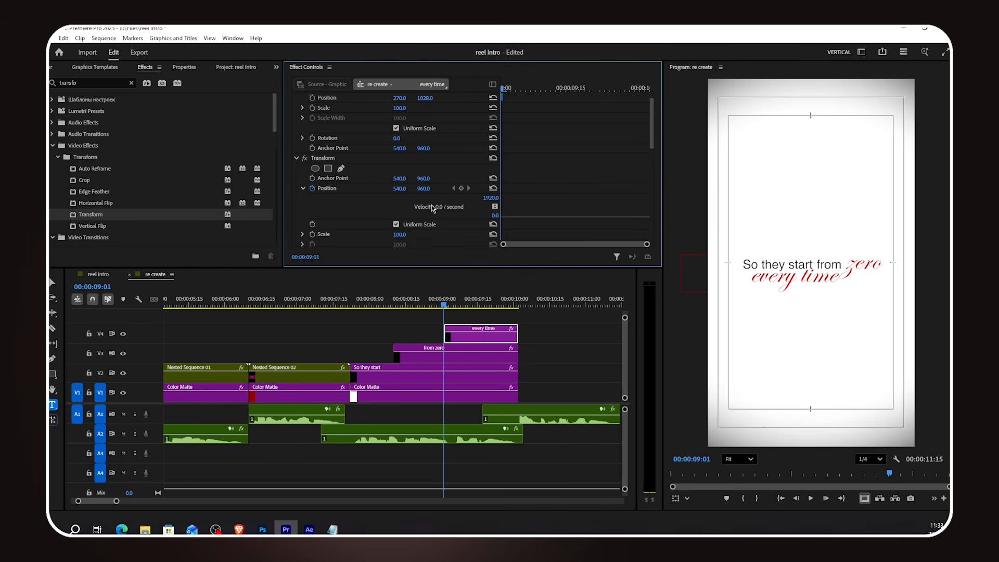
# Keyframe the Transform position X of "every time": 432 at 00:00:09:01, 635 a few frames on, 511 at 00:00:09:07 and 540 at 00:00:09:14.
pyautogui.moveTo(401, 190); pyautogui.dragTo(339, 189)
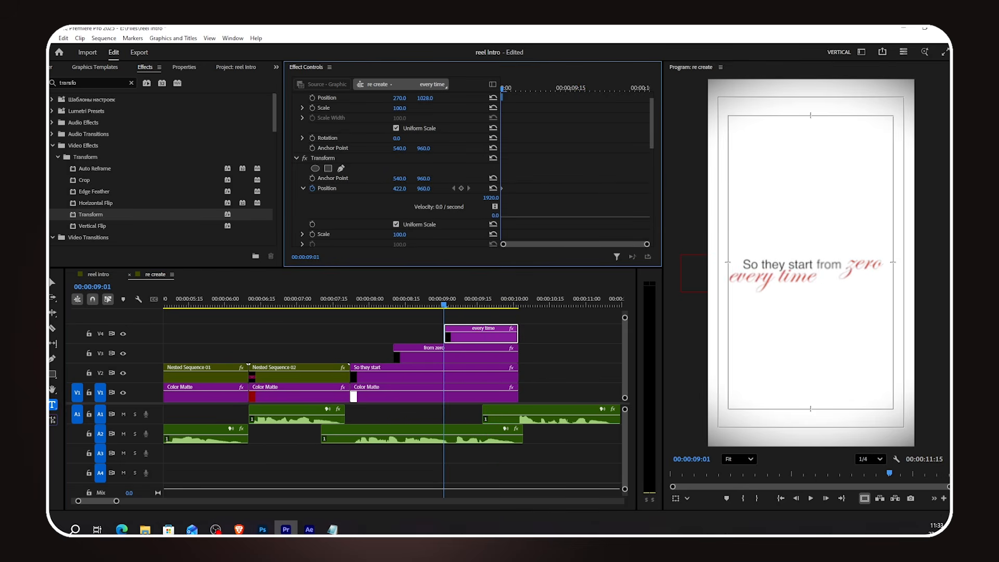
pyautogui.click(516, 88)
pyautogui.moveTo(400, 189); pyautogui.dragTo(509, 189)
pyautogui.click(531, 89)
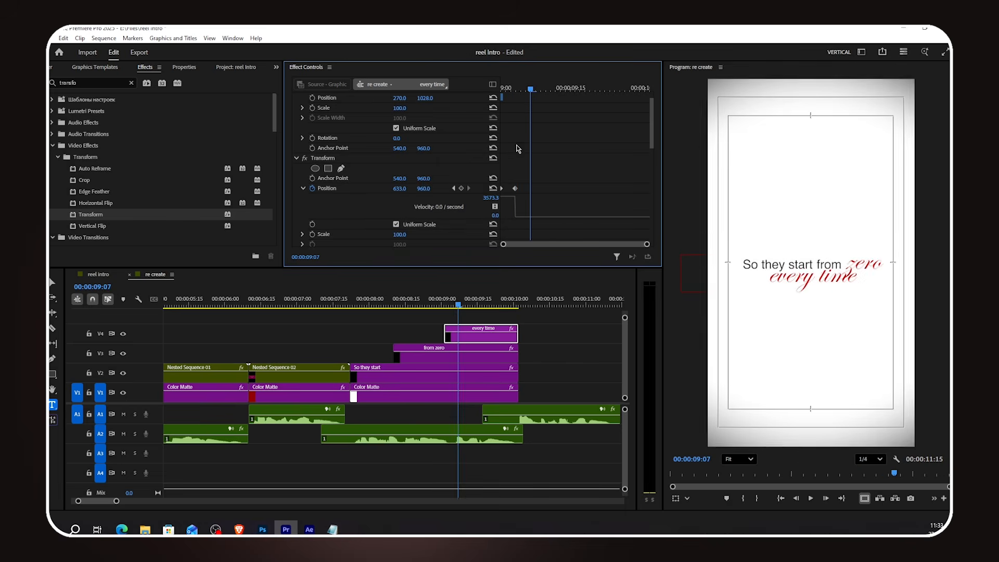
pyautogui.moveTo(400, 190); pyautogui.dragTo(337, 189)
pyautogui.click(565, 89)
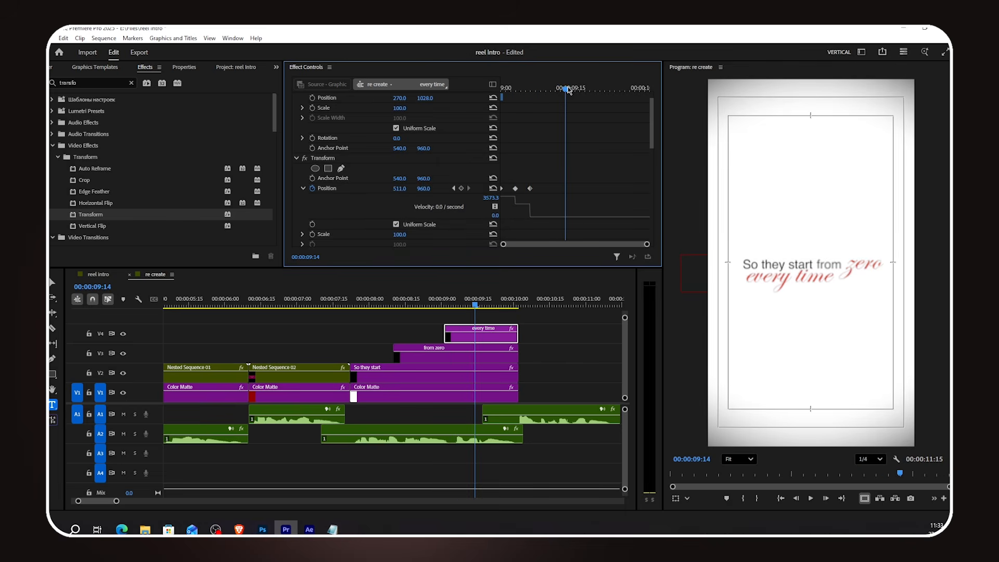
pyautogui.moveTo(399, 188); pyautogui.dragTo(413, 189)
pyautogui.click(490, 189)
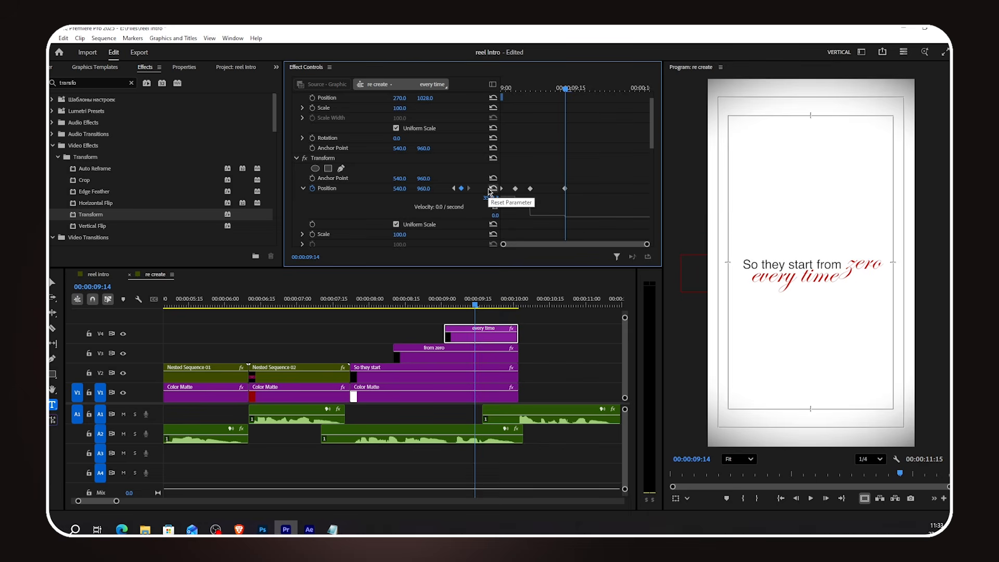
# Ease the Position keyframes of "every time", set its second keyframe at 00:00:09:05, and play the scene back.
pyautogui.moveTo(530, 189)
pyautogui.mouseDown()
pyautogui.moveTo(541, 189)
pyautogui.moveTo(526, 189)
pyautogui.moveTo(531, 207)
pyautogui.mouseUp()
pyautogui.scroll(-1, 521, 194)
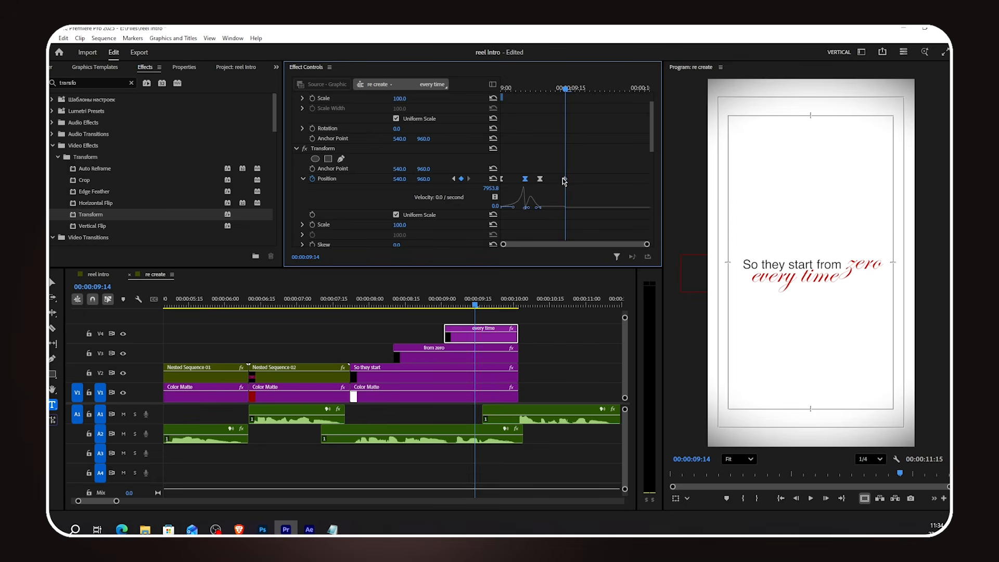
pyautogui.moveTo(525, 179); pyautogui.dragTo(520, 179)
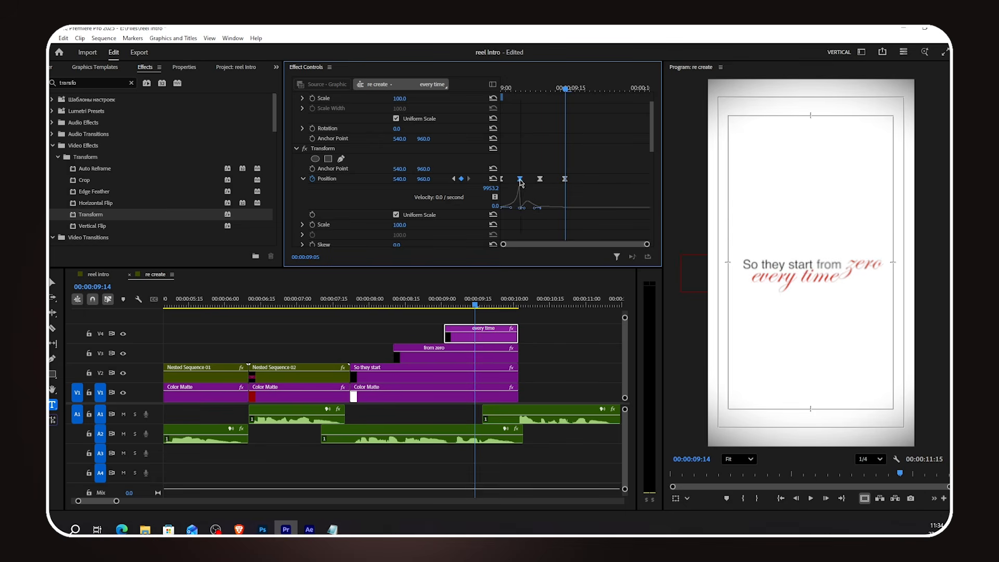
pyautogui.click(356, 307)
pyautogui.press('space')
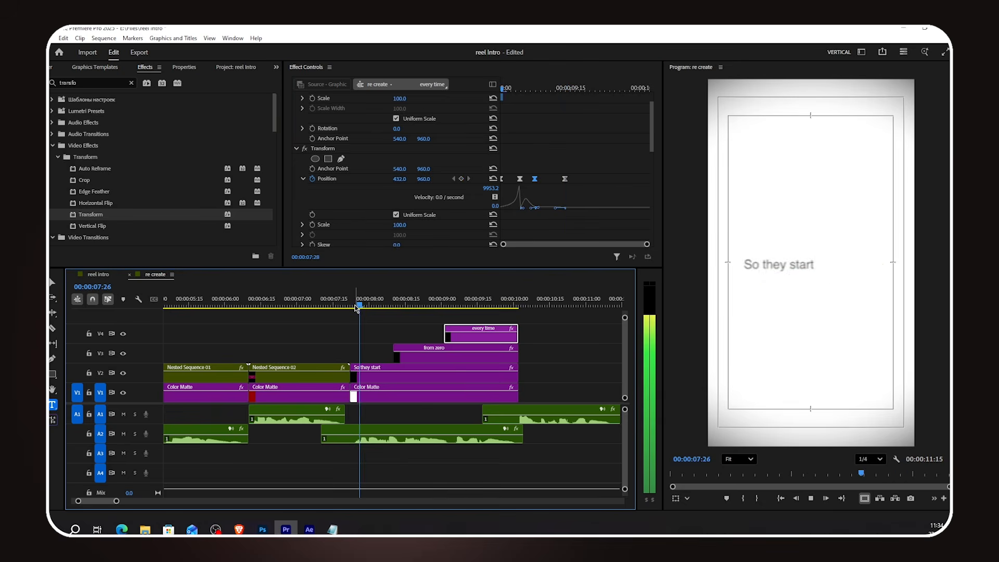
pyautogui.press('space')
# Duplicate the red Color Matte on V1 to 00:00:10:02, after the white matte, and fit its end to the voice-over audio.
pyautogui.click(547, 370)
pyautogui.scroll(-3, 547, 369)
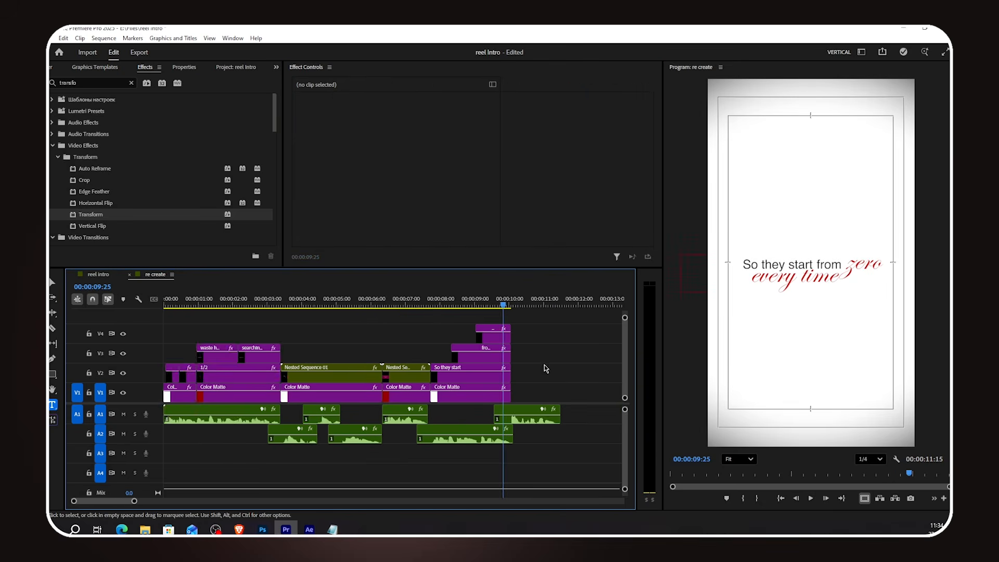
pyautogui.scroll(2, 546, 368)
pyautogui.press('space')
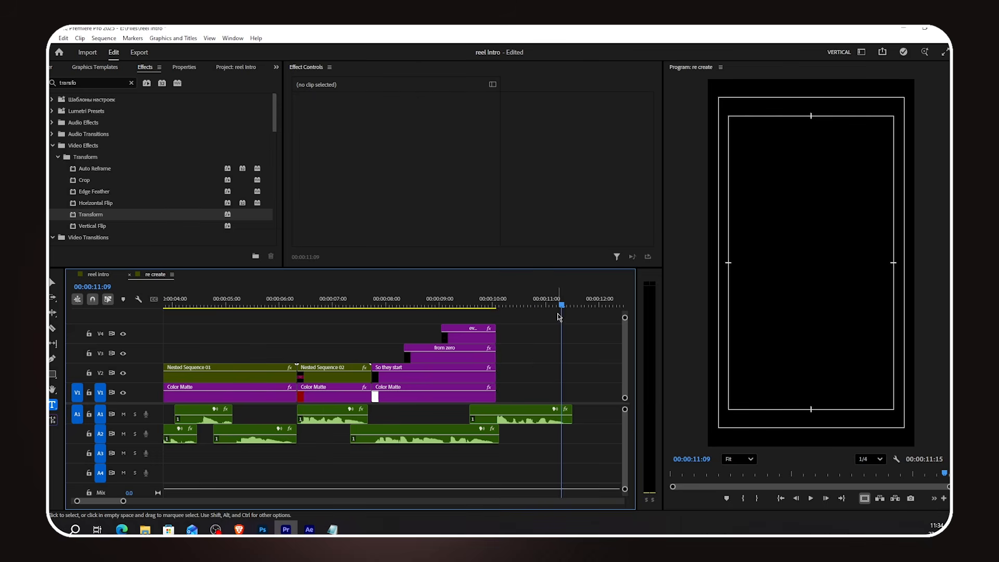
pyautogui.moveTo(324, 398); pyautogui.dragTo(523, 397)
pyautogui.moveTo(570, 396); pyautogui.dragTo(574, 397)
# Duplicate the "waste half their time" title onto V2 above the new red matte and extend it to the matte's end.
pyautogui.scroll(-2, 574, 397)
pyautogui.click(213, 360)
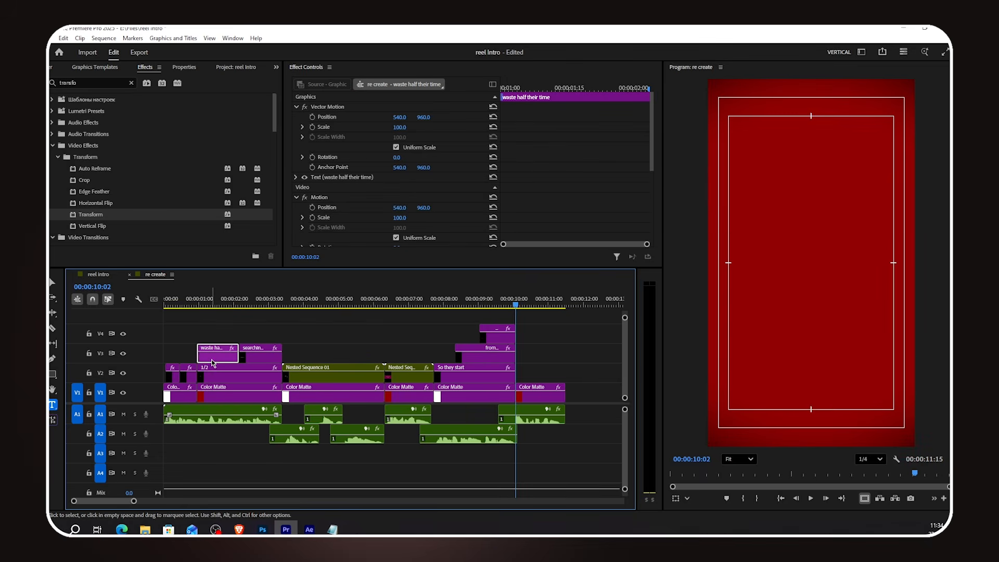
pyautogui.moveTo(248, 359); pyautogui.dragTo(575, 397)
pyautogui.scroll(3, 576, 397)
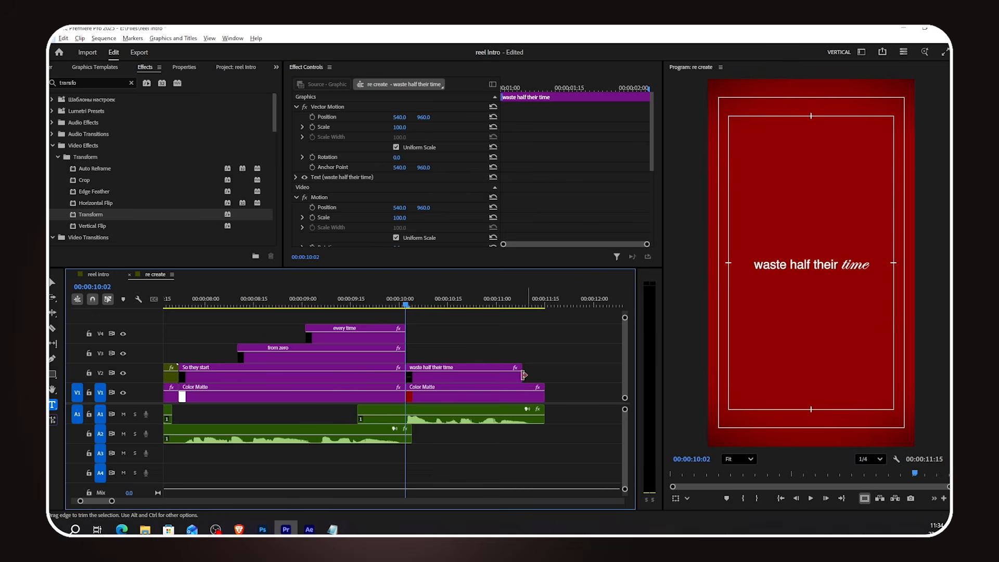
pyautogui.moveTo(523, 375); pyautogui.dragTo(552, 376)
pyautogui.click(551, 377)
# Replace the duplicated title's text with "I fixed that", copied from the script in the text editor.
pyautogui.click(464, 306)
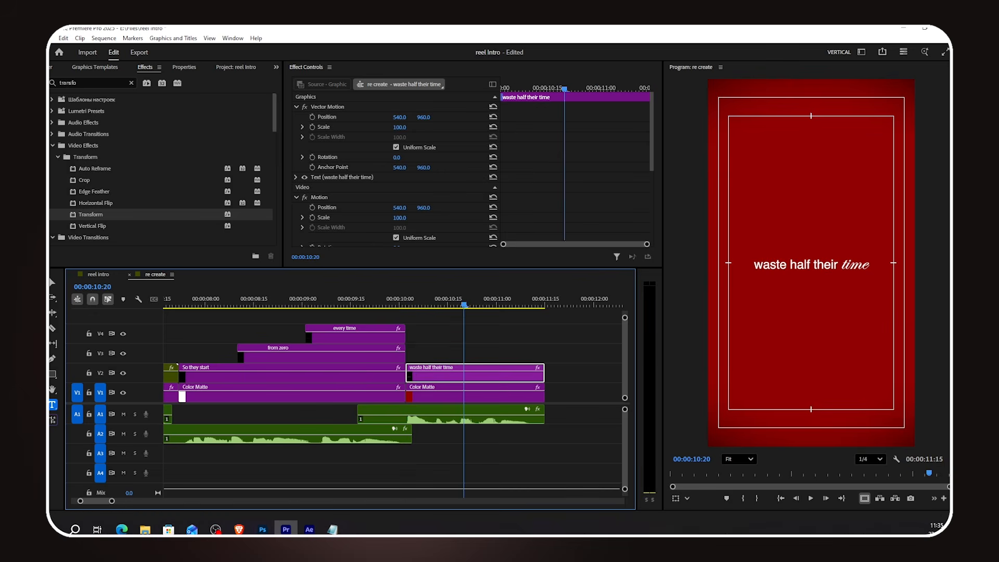
pyautogui.click(333, 529)
pyautogui.moveTo(396, 208); pyautogui.dragTo(340, 206)
pyautogui.hotkey('ctrl', 'c')
pyautogui.click(544, 109)
pyautogui.doubleClick(776, 269)
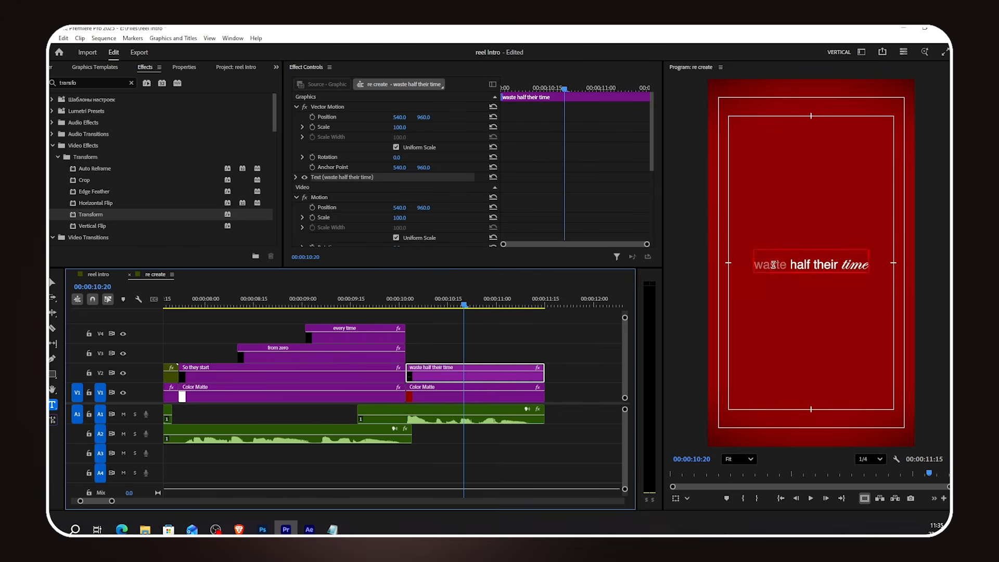
pyautogui.hotkey('ctrl', 'a')
pyautogui.hotkey('ctrl', 'v')
# Duplicate the "I fixed that" title onto V3 and replace its text with "problem." copied from the script.
pyautogui.moveTo(455, 373); pyautogui.dragTo(452, 355)
pyautogui.click(332, 530)
pyautogui.doubleClick(415, 208)
pyautogui.hotkey('ctrl', 'c')
pyautogui.click(544, 109)
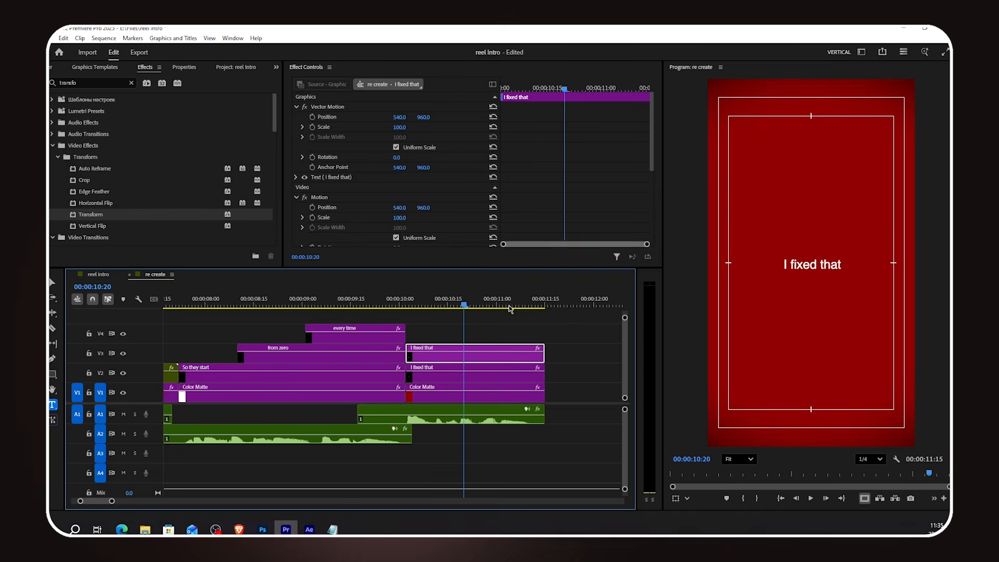
pyautogui.click(824, 263)
pyautogui.hotkey('ctrl', 'a')
pyautogui.hotkey('ctrl', 'v')
# Set the font of the "problem." title to Edwardian Script ITC and enlarge it to size 194.
pyautogui.click(184, 68)
pyautogui.click(114, 163)
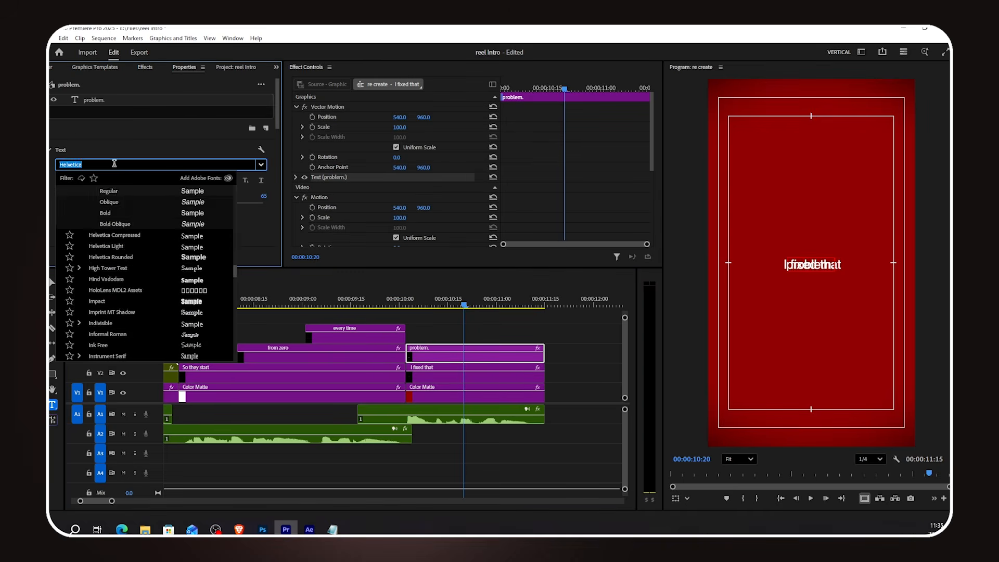
pyautogui.write('w')
pyautogui.press('BackSpace')
pyautogui.write('edw')
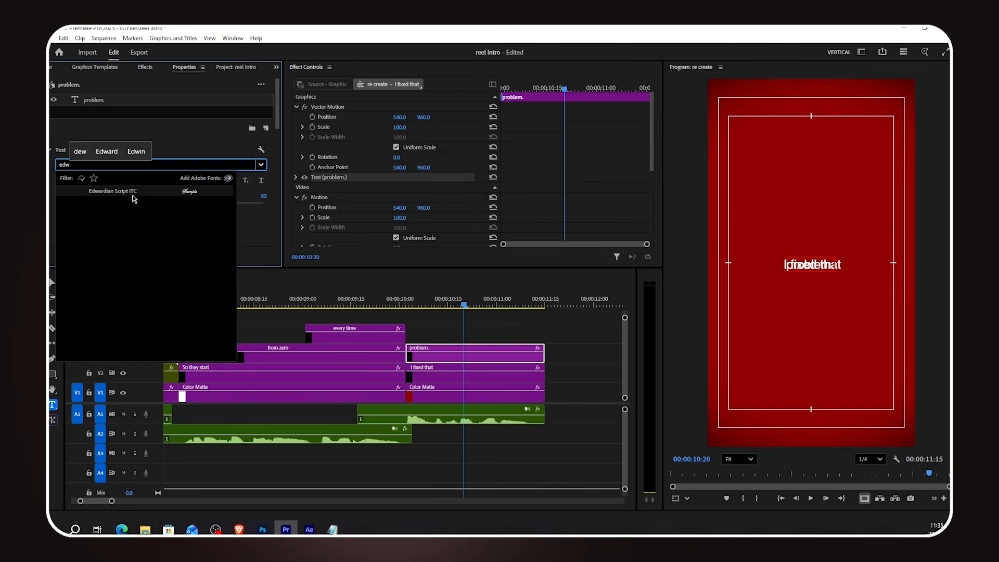
pyautogui.click(133, 193)
pyautogui.click(114, 165)
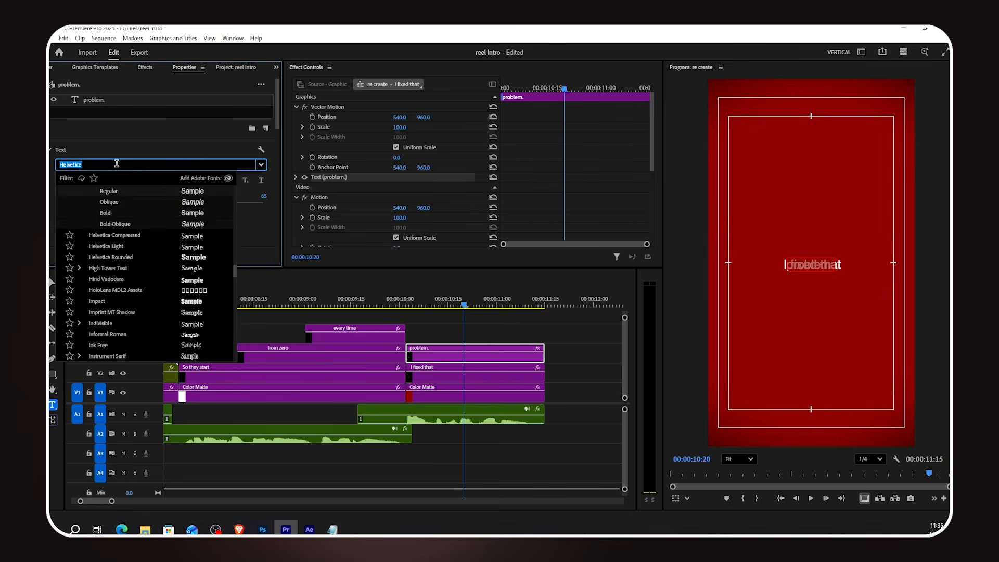
pyautogui.write('edw')
pyautogui.click(116, 193)
pyautogui.moveTo(91, 203); pyautogui.dragTo(157, 203)
# Move the "problem." title above "I fixed that" to Vector Motion position 575, 904 and delete its full stop.
pyautogui.moveTo(764, 276); pyautogui.dragTo(770, 266)
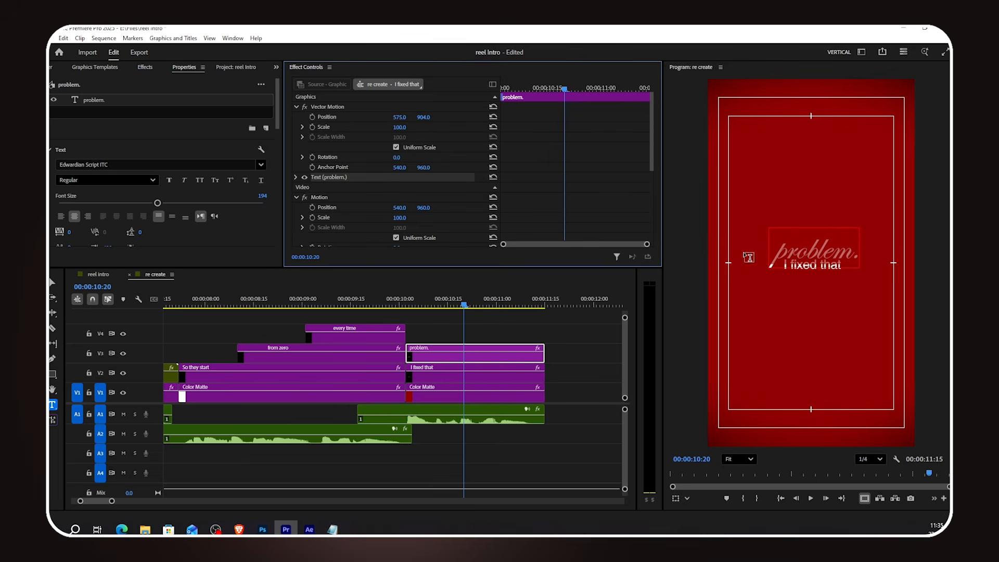
pyautogui.click(858, 252)
pyautogui.press('BackSpace')
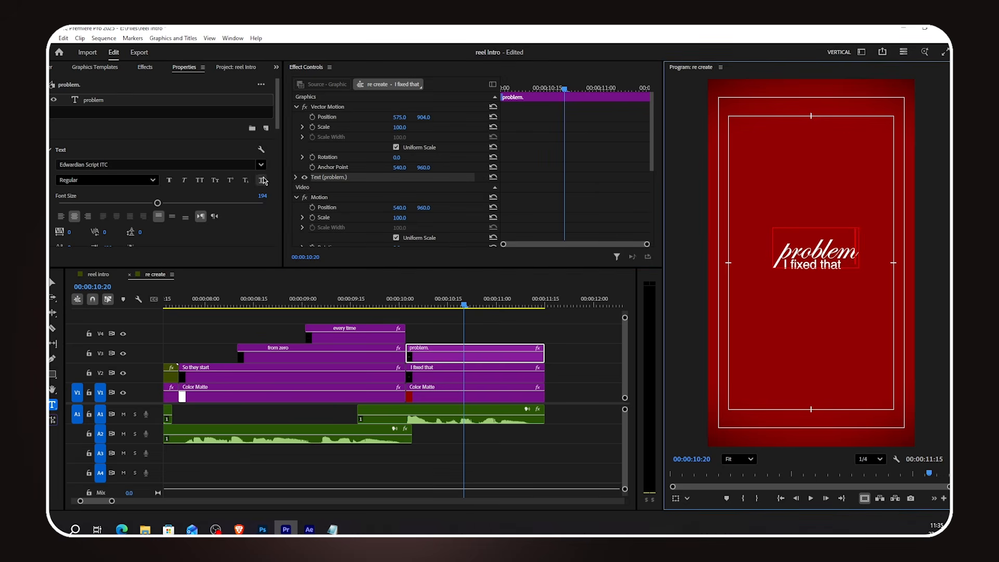
# Set the font size of "problem" to 200 and move its V3 clip to start at 00:00:10:20.
pyautogui.click(259, 194)
pyautogui.doubleClick(819, 256)
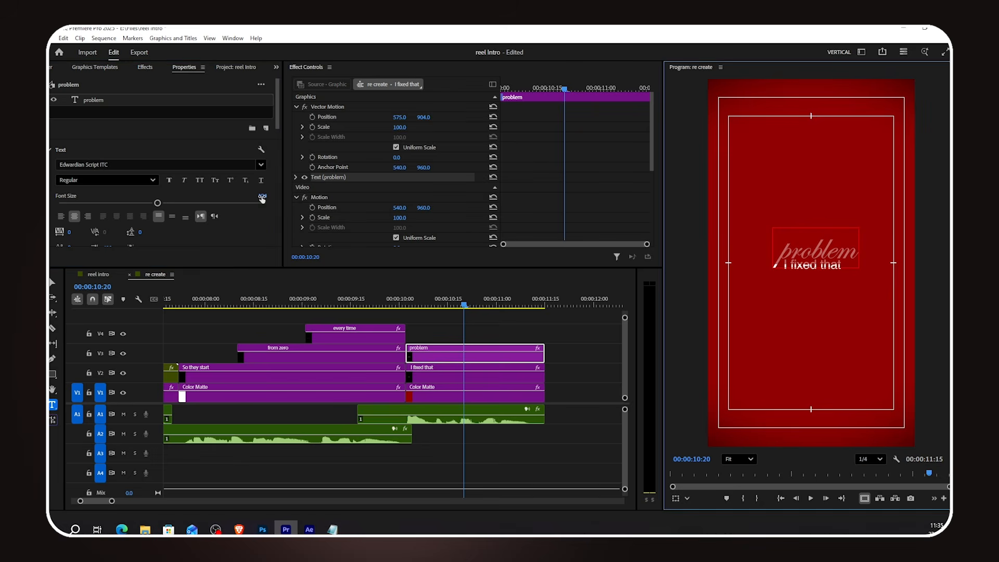
pyautogui.click(262, 196)
pyautogui.write('200')
pyautogui.press('Return')
pyautogui.click(500, 336)
pyautogui.moveTo(500, 337); pyautogui.dragTo(558, 338)
# Apply the FI: Typewriter Impacts transition to the start of the "I fixed that" clip on V2.
pyautogui.click(409, 302)
pyautogui.click(145, 67)
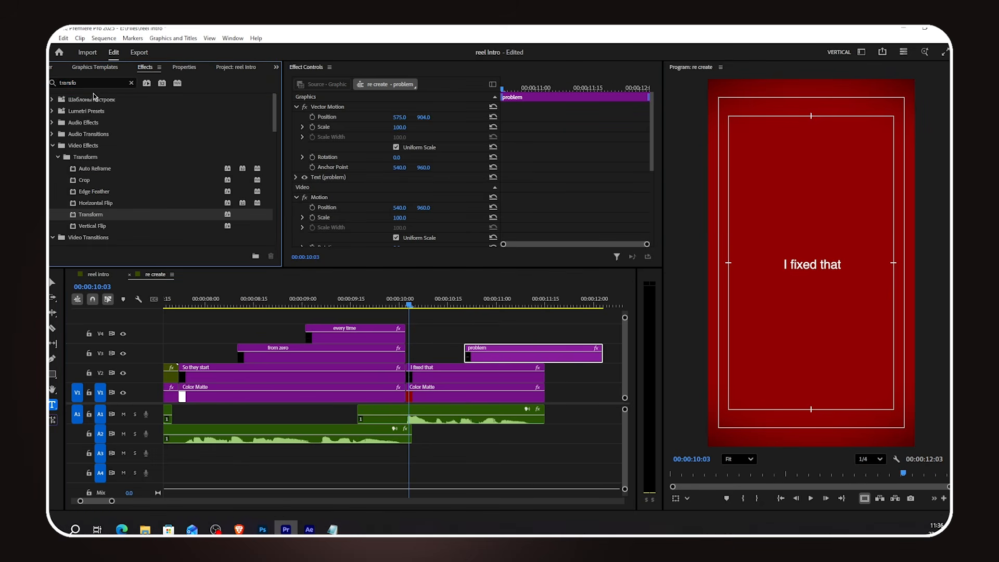
pyautogui.write('typ')
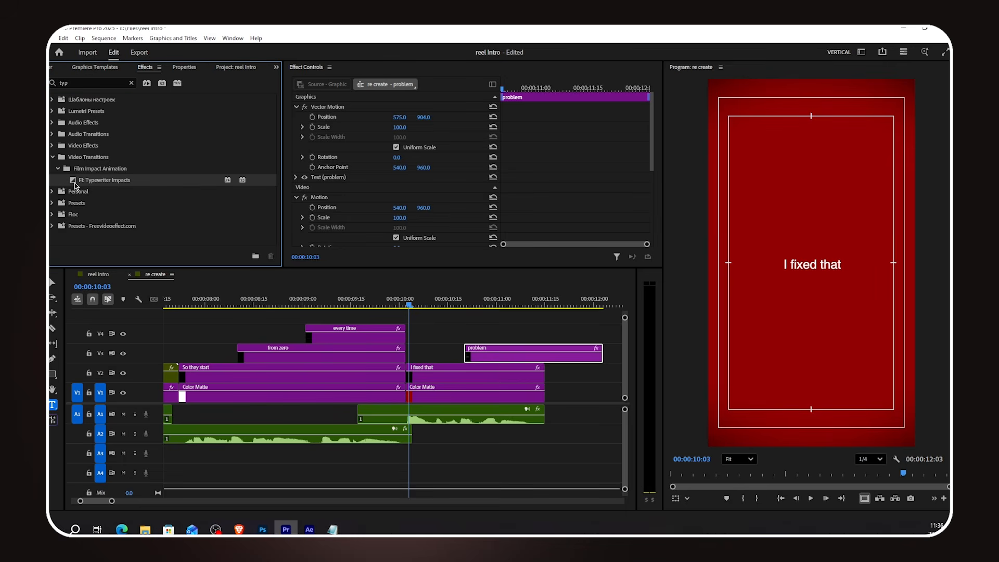
pyautogui.moveTo(427, 380); pyautogui.dragTo(430, 378)
pyautogui.moveTo(116, 180); pyautogui.dragTo(430, 378)
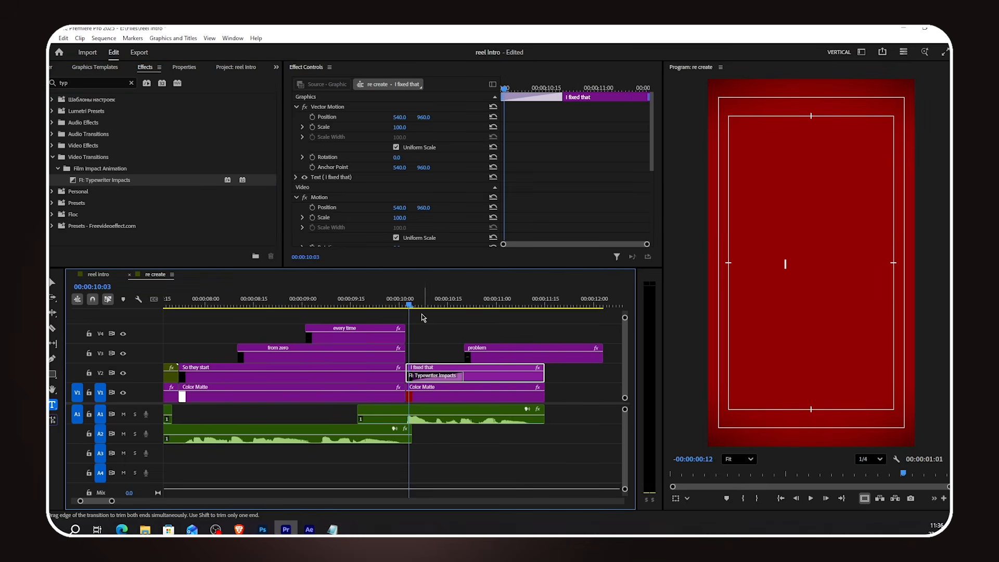
# Move the "problem" clip to start at 00:00:10:18 and trim its end to match the "I fixed that" clip at 00:00:11:15.
pyautogui.click(428, 306)
pyautogui.moveTo(430, 309); pyautogui.dragTo(458, 307)
pyautogui.moveTo(480, 359); pyautogui.dragTo(473, 359)
pyautogui.click(481, 332)
pyautogui.press('space')
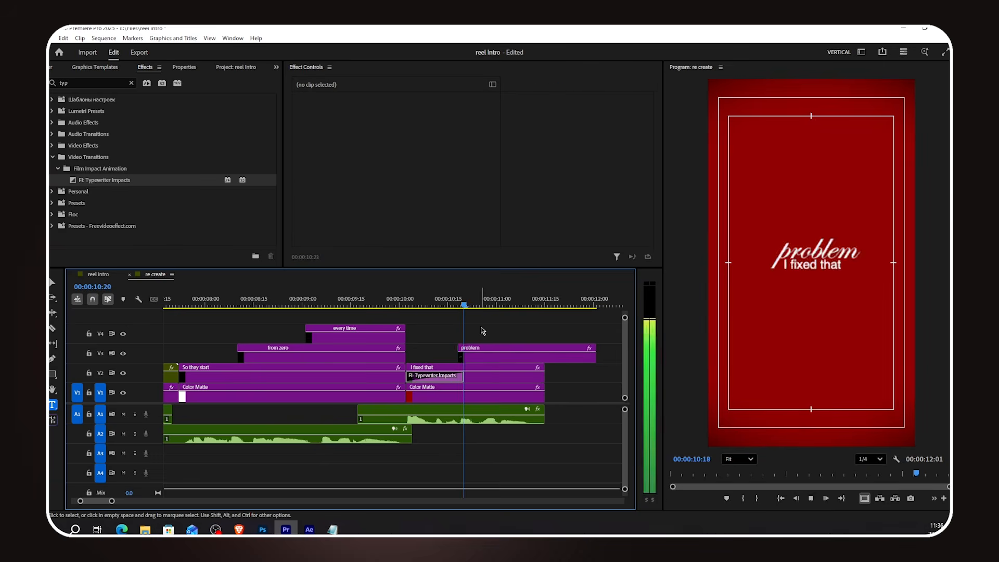
pyautogui.press('space')
pyautogui.moveTo(602, 355); pyautogui.dragTo(544, 359)
pyautogui.click(481, 358)
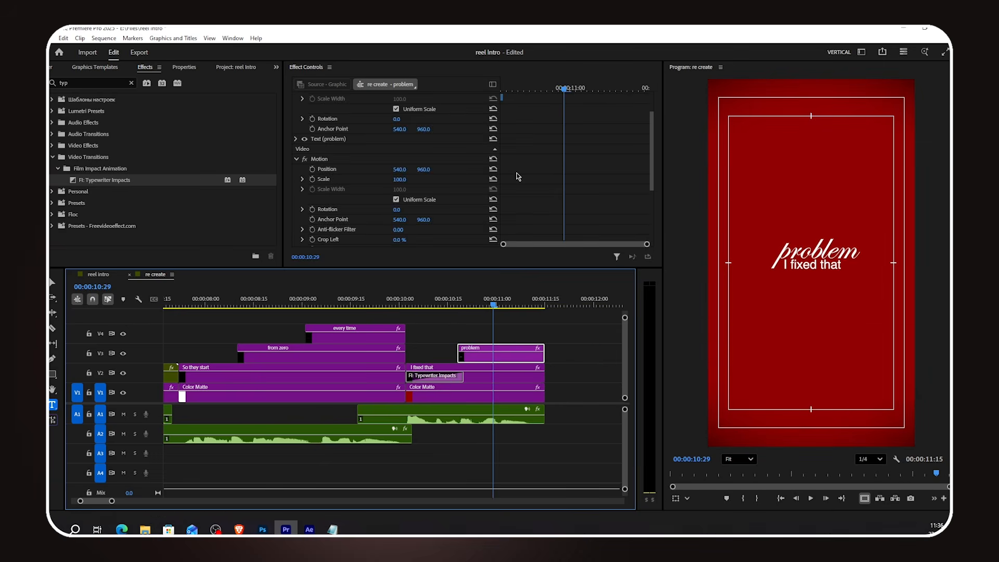
# Keyframe the "problem" clip's opacity at 100% at 00:00:10:18, 0% at 00:00:10:20 and 100% at 00:00:10:22.
pyautogui.scroll(-5, 517, 174)
pyautogui.scroll(-1, 517, 175)
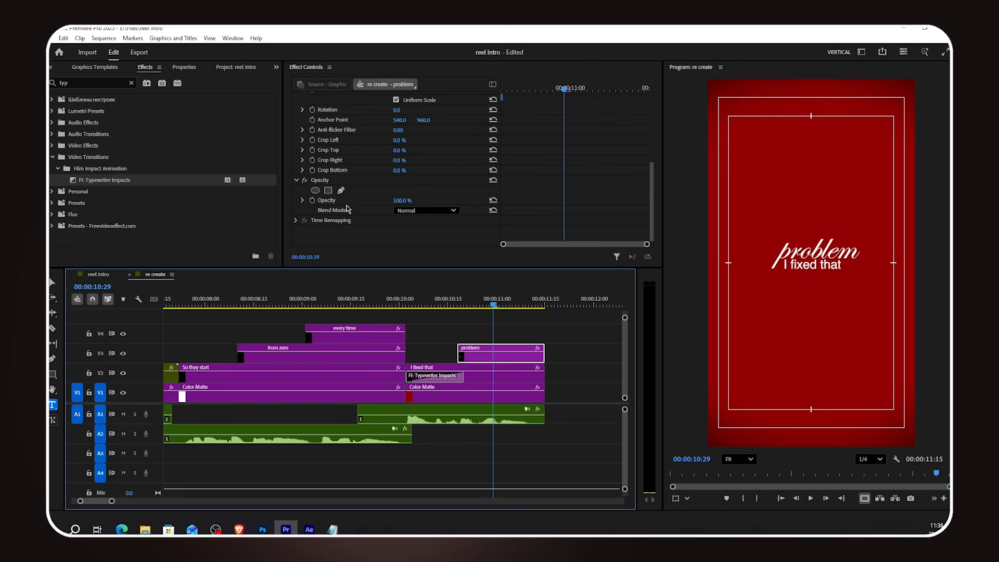
pyautogui.moveTo(532, 87); pyautogui.dragTo(498, 95)
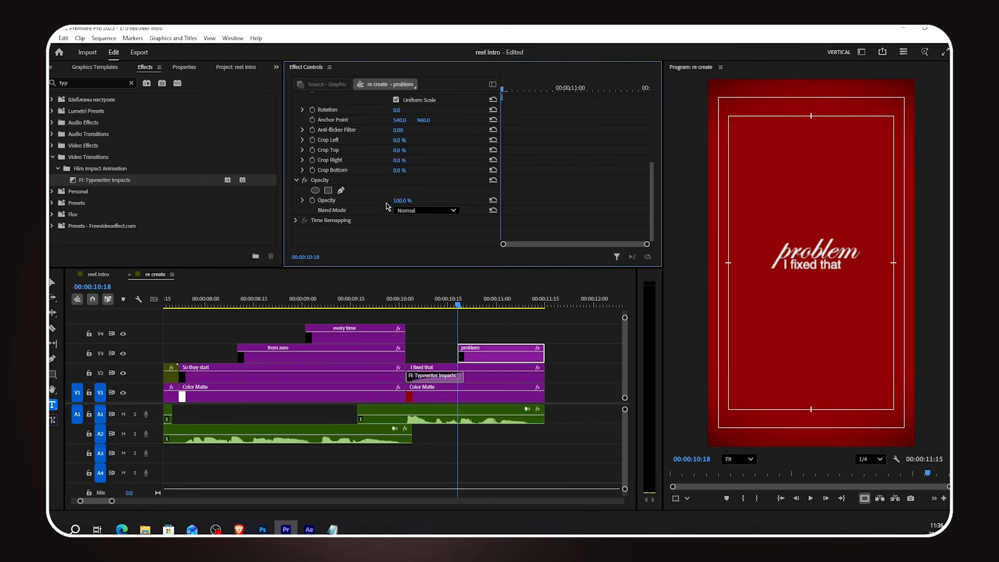
pyautogui.click(312, 200)
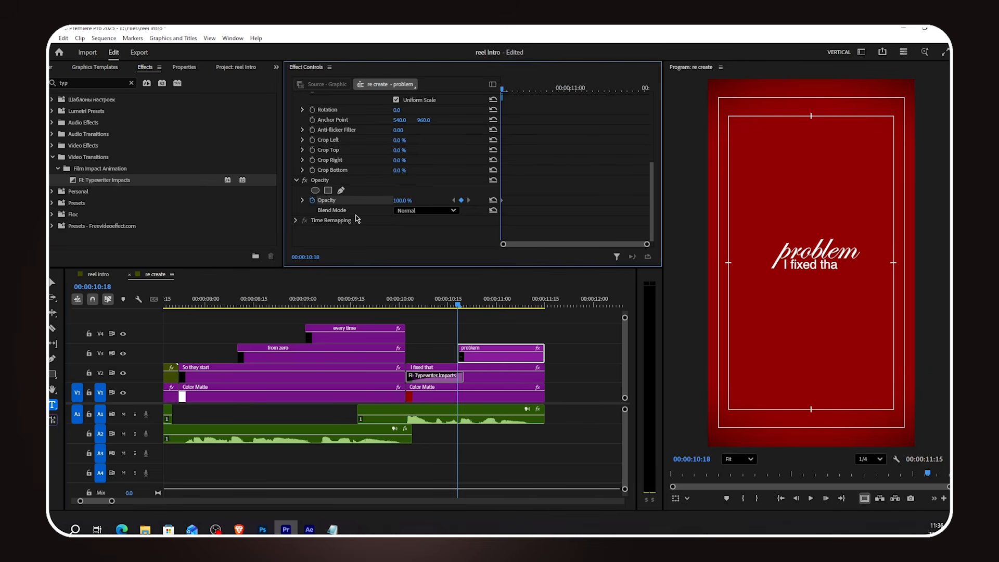
pyautogui.moveTo(509, 93); pyautogui.dragTo(513, 92)
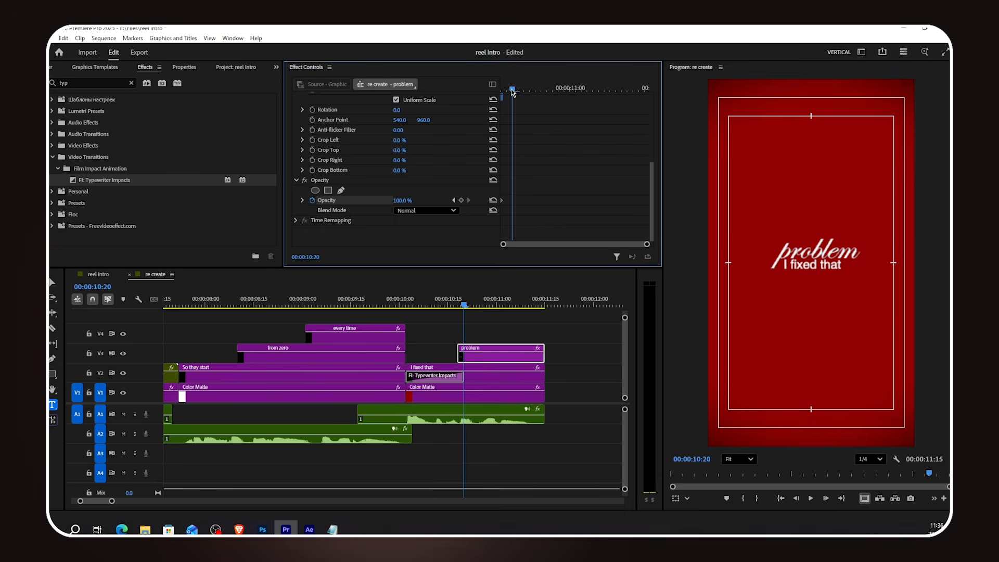
pyautogui.click(401, 200)
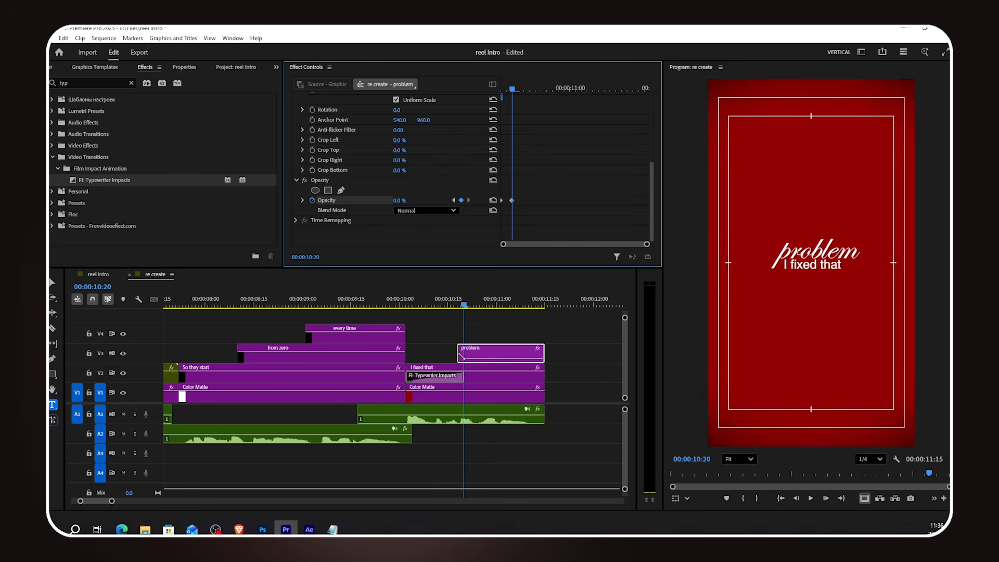
pyautogui.write('0')
pyautogui.press('Return')
pyautogui.moveTo(518, 90); pyautogui.dragTo(523, 88)
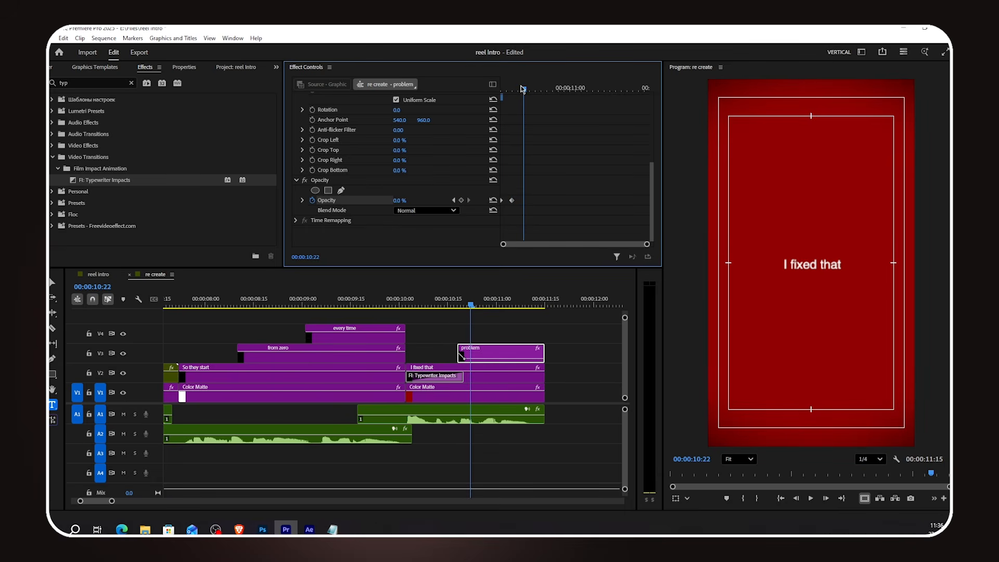
pyautogui.moveTo(400, 200); pyautogui.dragTo(453, 200)
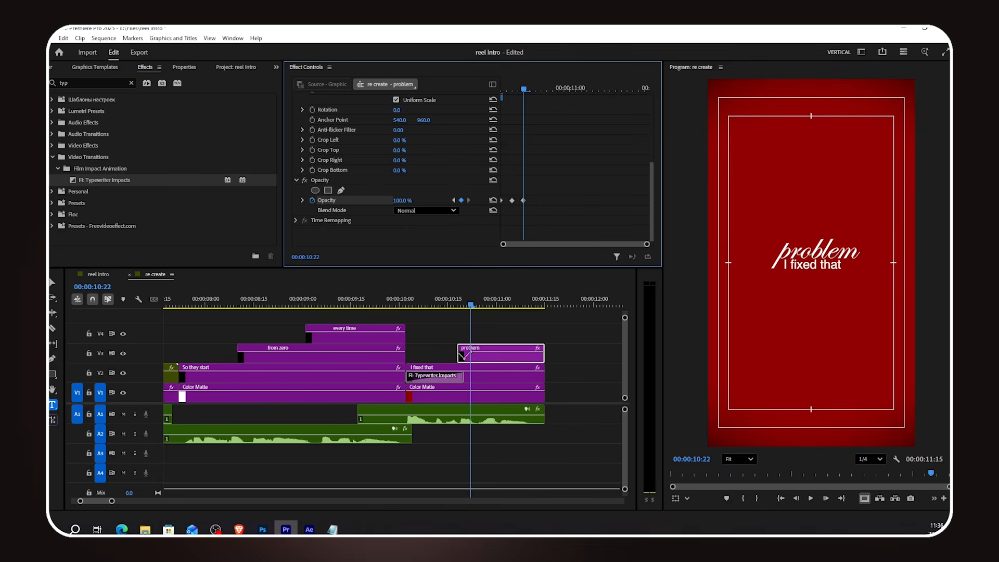
# Add opacity keyframes to the "problem" clip of 0% at 00:00:10:24 and 100% at 00:00:10:25.
pyautogui.click(533, 91)
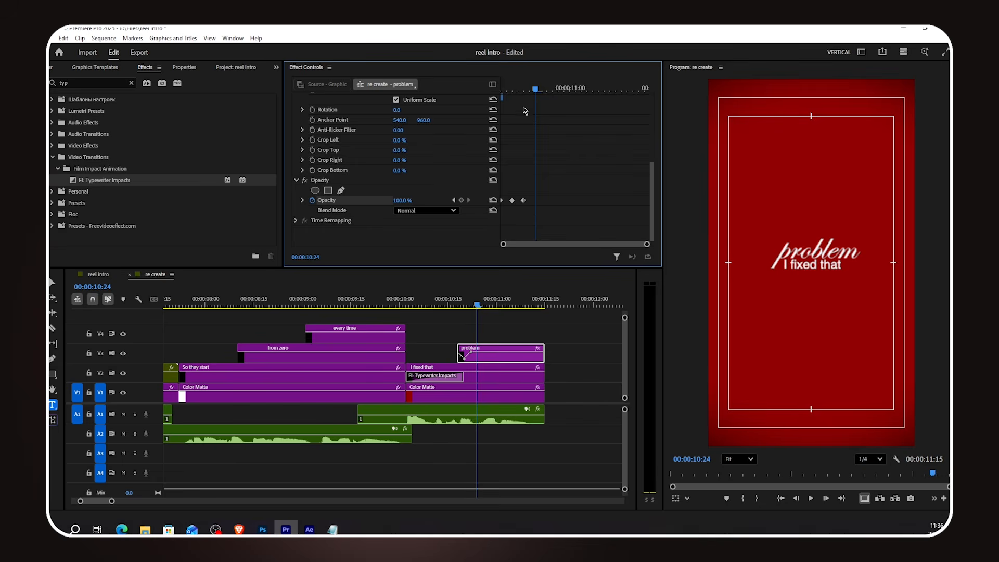
pyautogui.click(399, 200)
pyautogui.write('0')
pyautogui.press('Return')
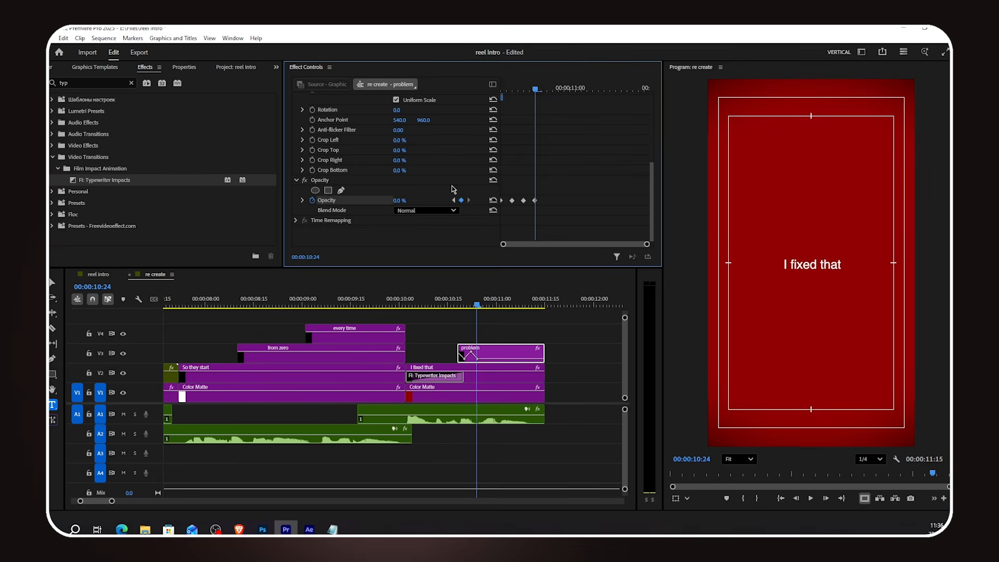
pyautogui.click(541, 91)
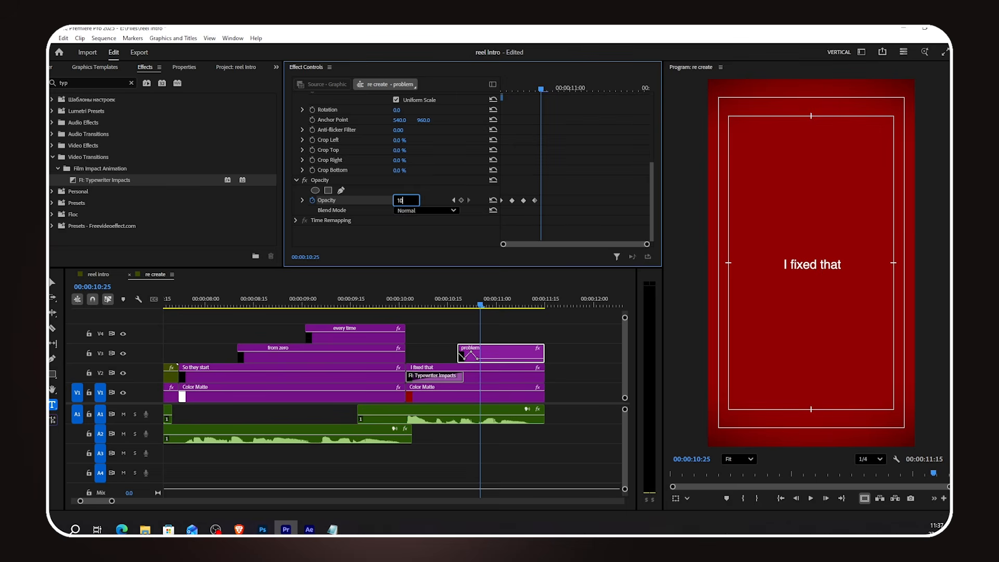
pyautogui.write('100')
pyautogui.press('Return')
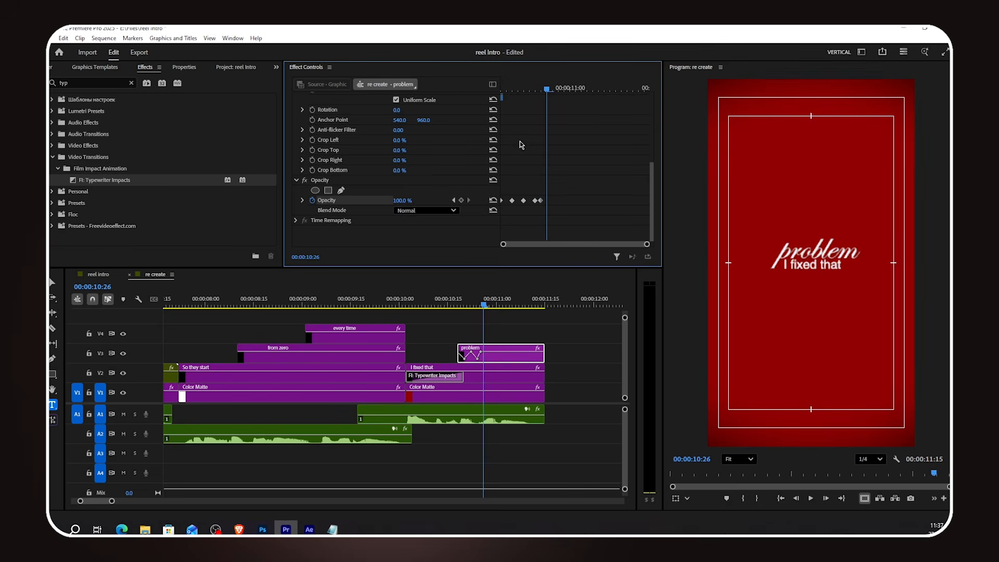
# Add opacity keyframes to the "problem" clip of 6% at 00:00:10:26 and 100% at 00:00:10:28.
pyautogui.click(401, 200)
pyautogui.write('6')
pyautogui.press('Return')
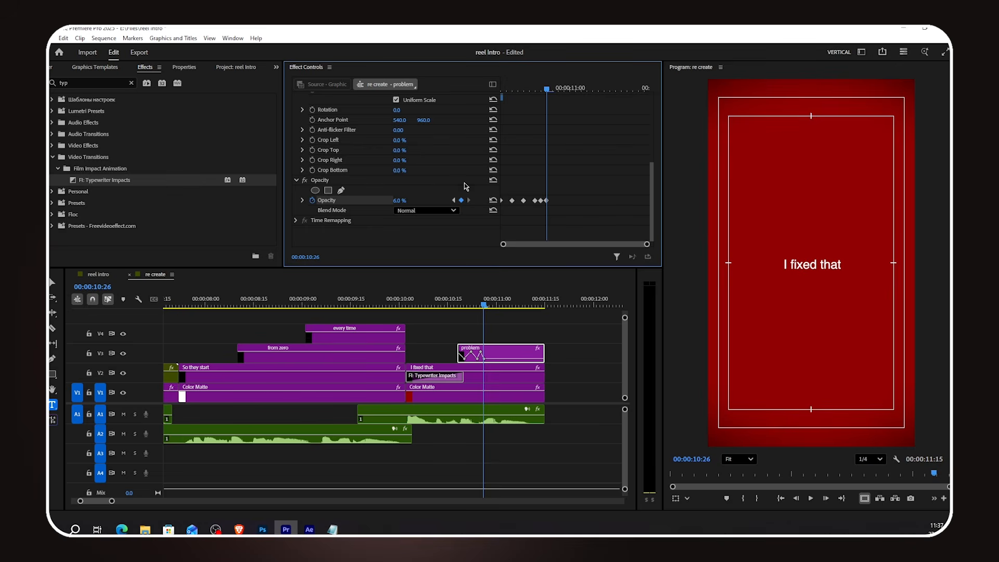
pyautogui.moveTo(551, 89); pyautogui.dragTo(558, 89)
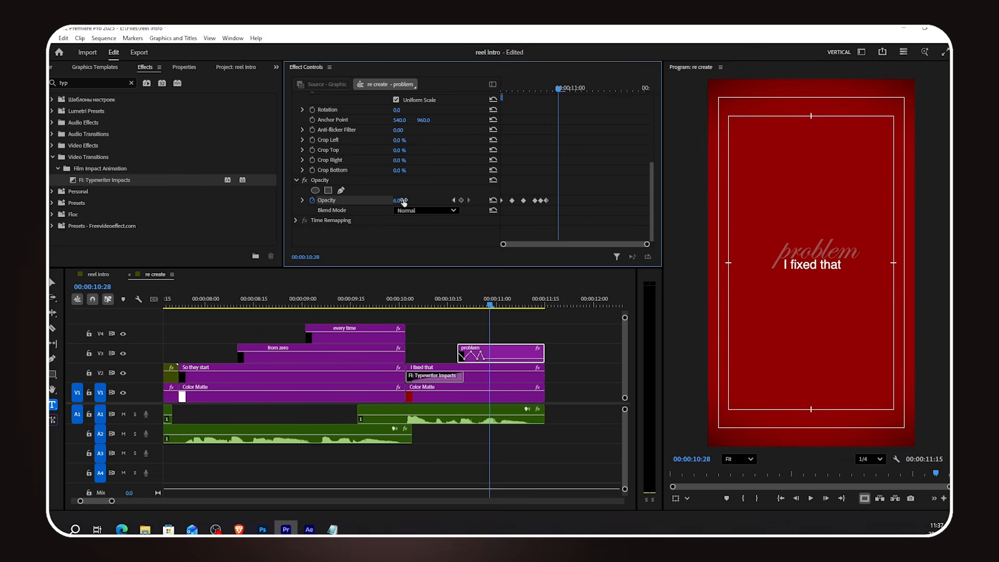
pyautogui.moveTo(407, 200); pyautogui.dragTo(456, 200)
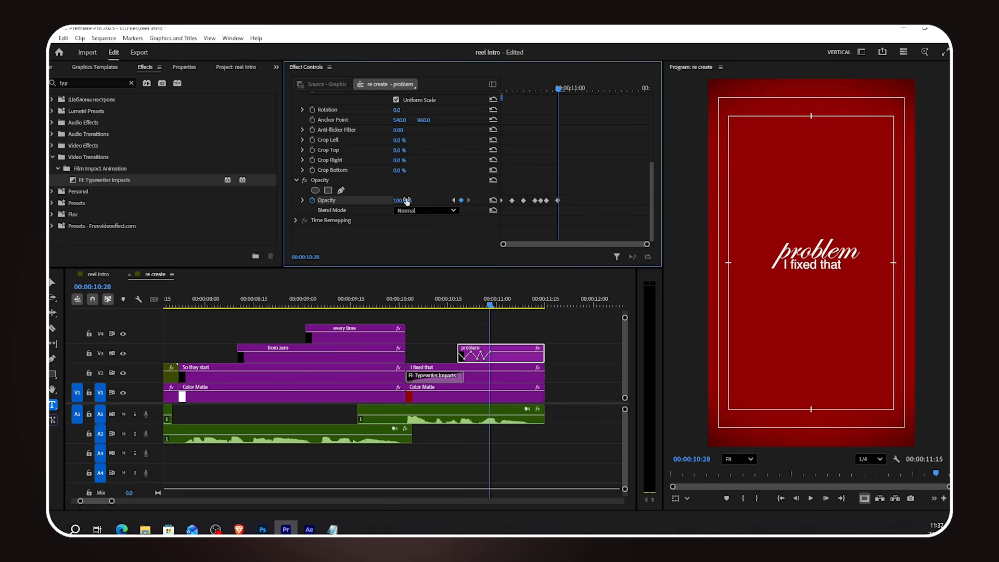
# Play back the "problem" title's opacity flicker from 00:00:10:18.
pyautogui.click(502, 90)
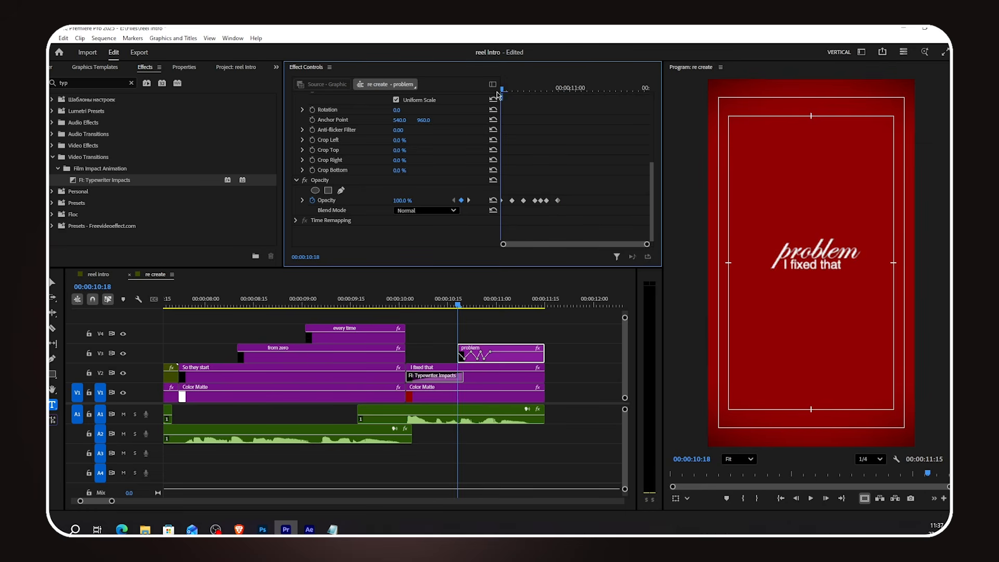
pyautogui.press('space')
pyautogui.press('space')
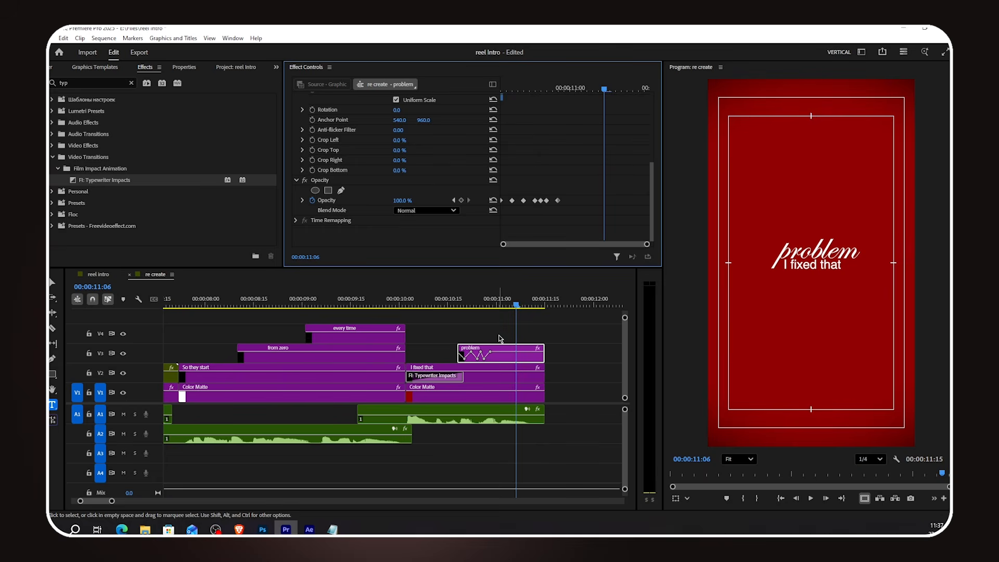
pyautogui.moveTo(511, 201); pyautogui.dragTo(509, 203)
pyautogui.click(478, 330)
# Place the Line Custom Duration shape element from the Premiere Composer Starter Pack on V4 above the "problem" clip.
pyautogui.press('-')
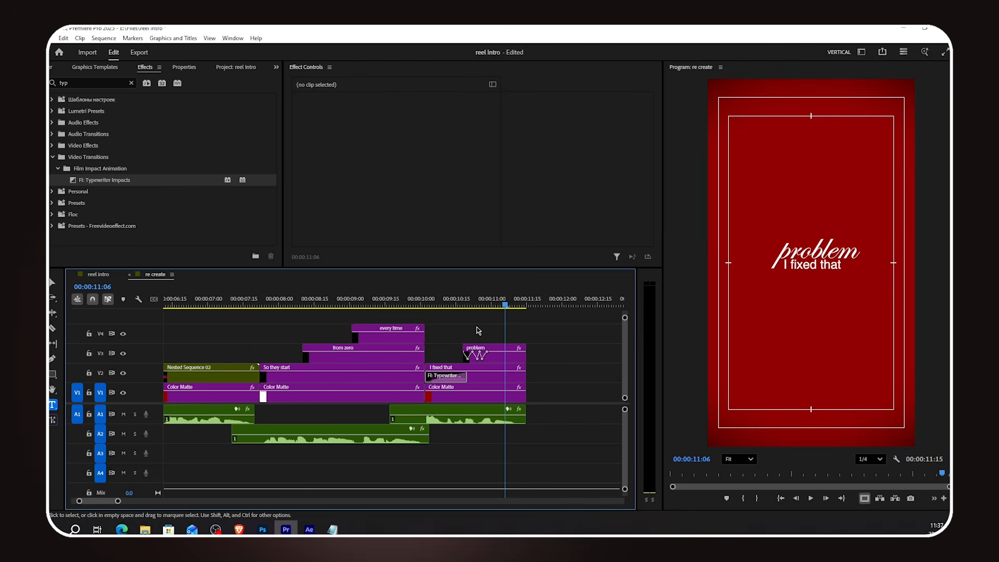
pyautogui.press('-')
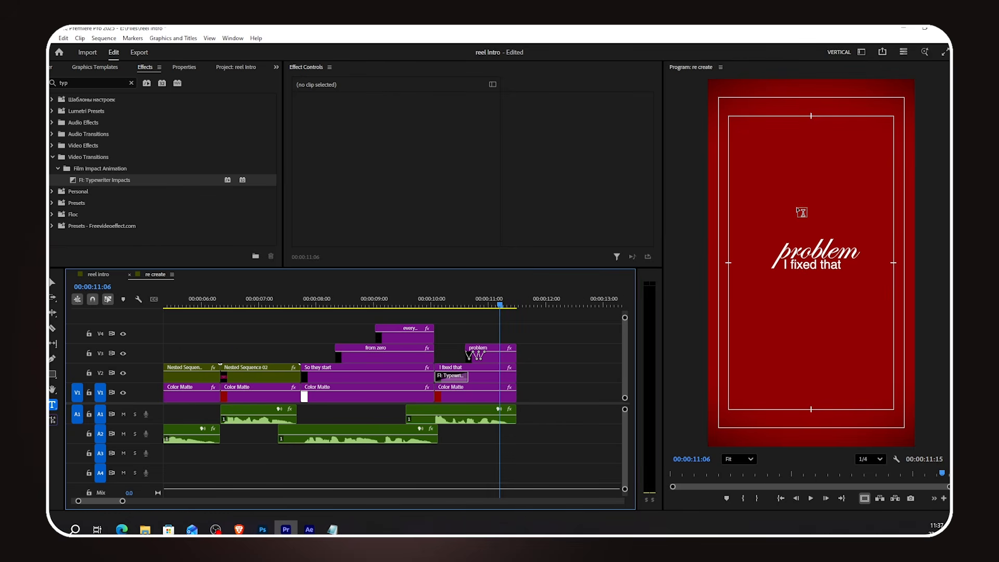
pyautogui.click(53, 282)
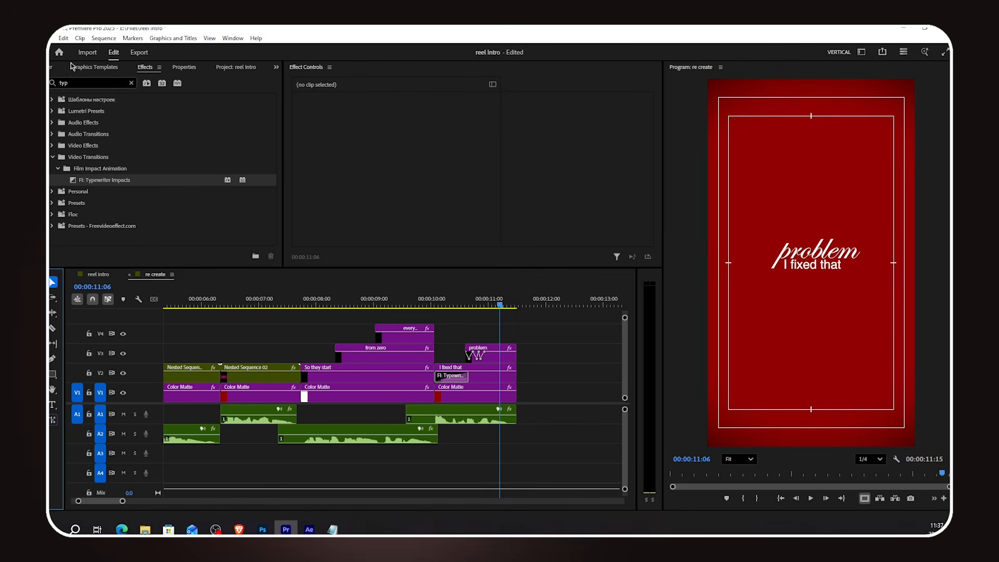
pyautogui.click(51, 67)
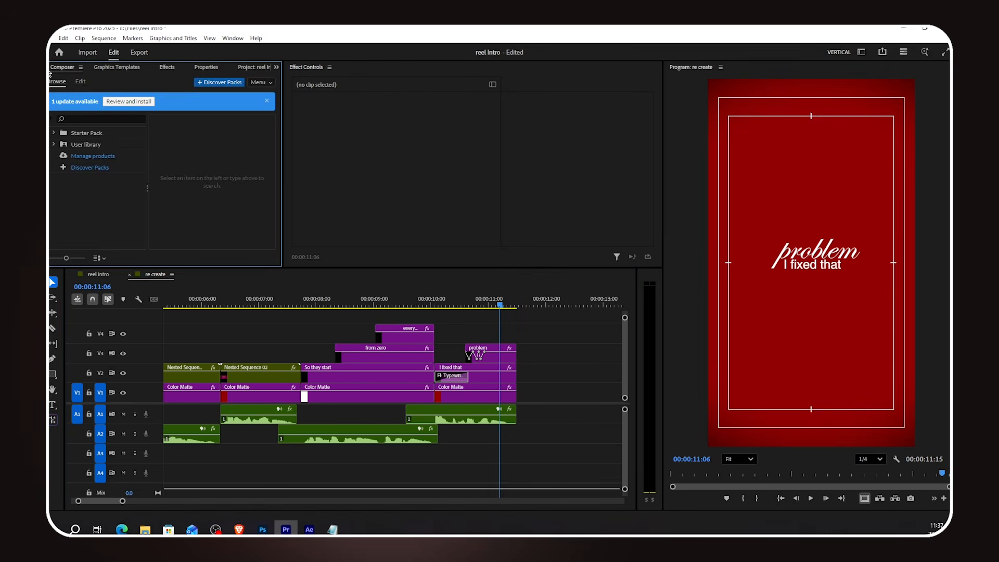
pyautogui.click(72, 135)
pyautogui.click(54, 133)
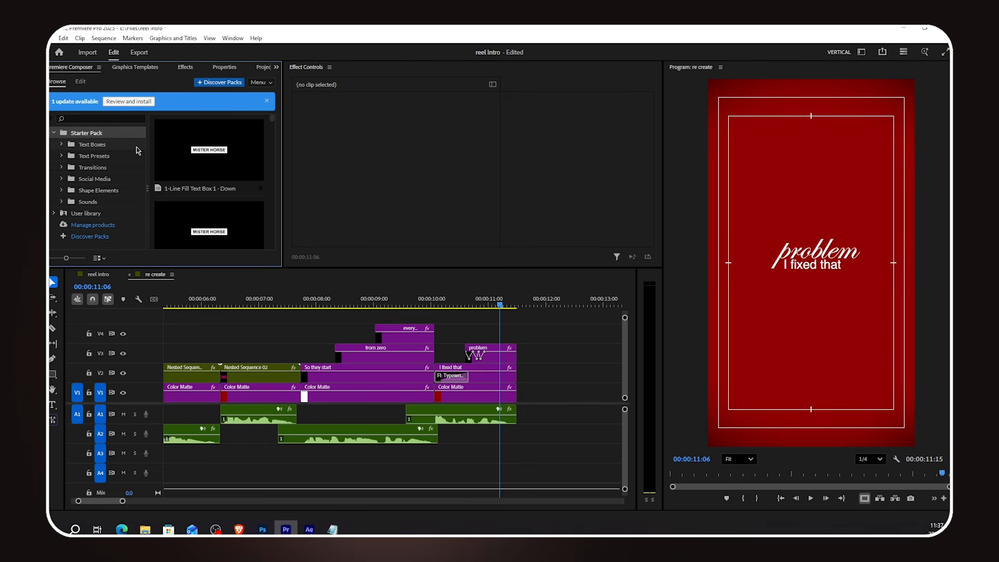
pyautogui.click(115, 191)
pyautogui.moveTo(272, 129); pyautogui.dragTo(277, 189)
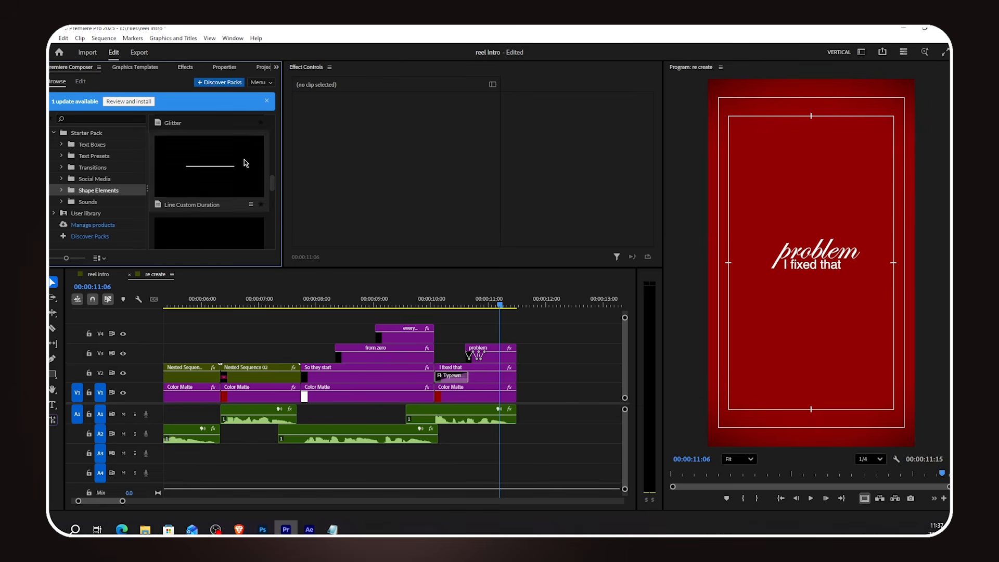
pyautogui.click(223, 162)
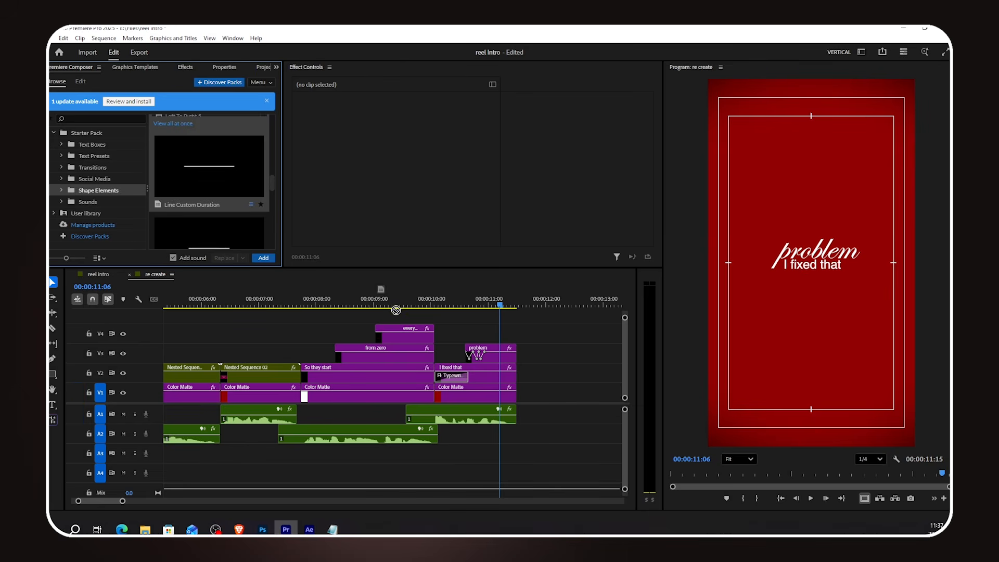
pyautogui.moveTo(397, 310); pyautogui.dragTo(461, 336)
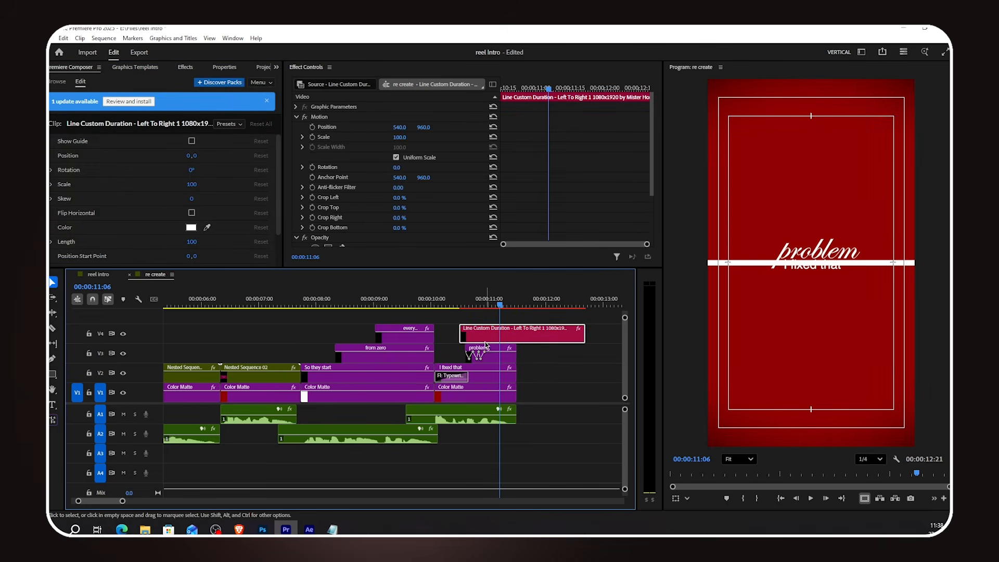
# Scale the line graphic to 39 and position it at 18, -26 so it strikes through "problem".
pyautogui.click(481, 348)
pyautogui.click(475, 337)
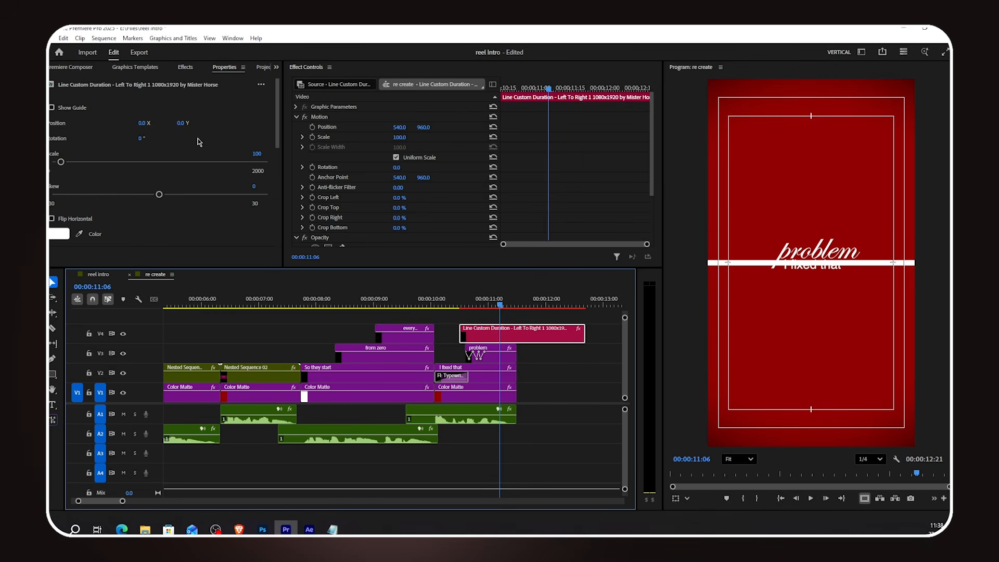
pyautogui.scroll(-1, 161, 228)
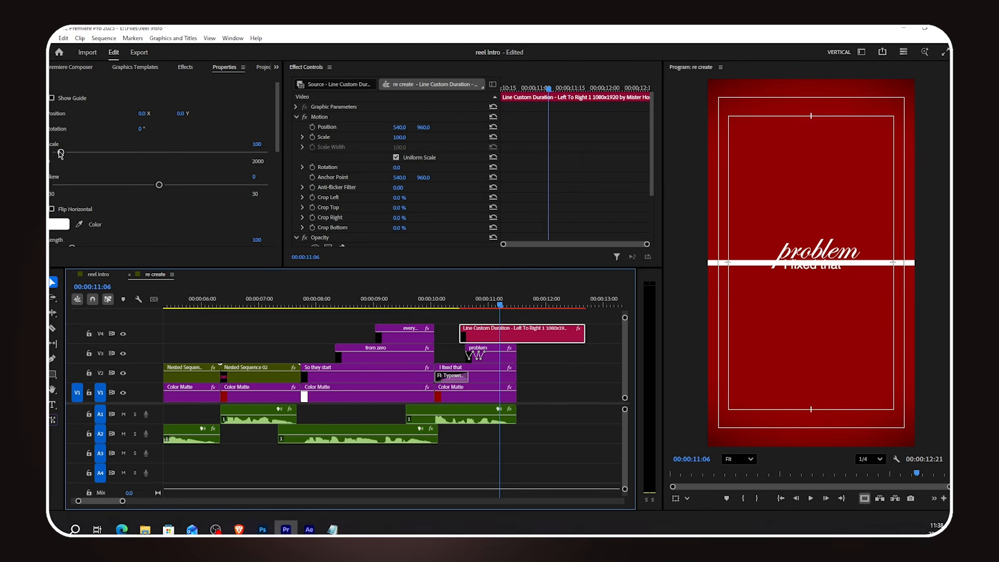
pyautogui.moveTo(61, 153); pyautogui.dragTo(55, 156)
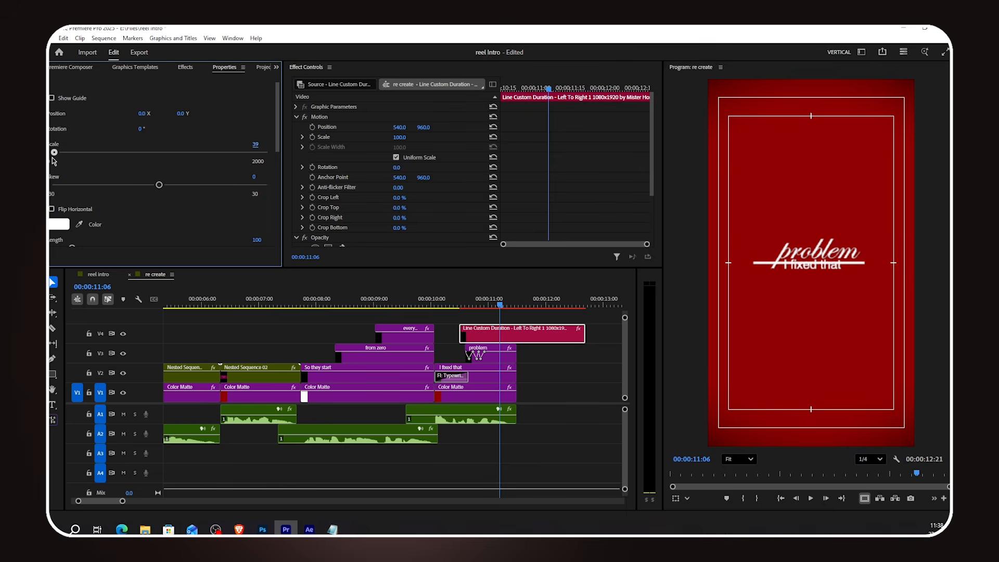
pyautogui.moveTo(181, 114); pyautogui.dragTo(156, 115)
pyautogui.scroll(-1, 159, 207)
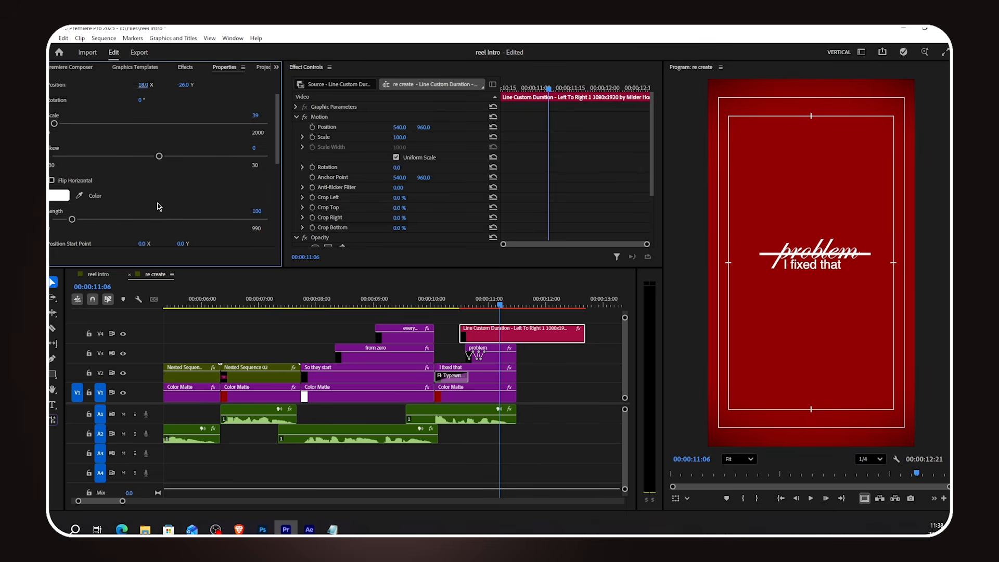
# Change the strikethrough line's color to pale cream.
pyautogui.click(62, 196)
pyautogui.moveTo(520, 229); pyautogui.dragTo(520, 219)
pyautogui.click(567, 348)
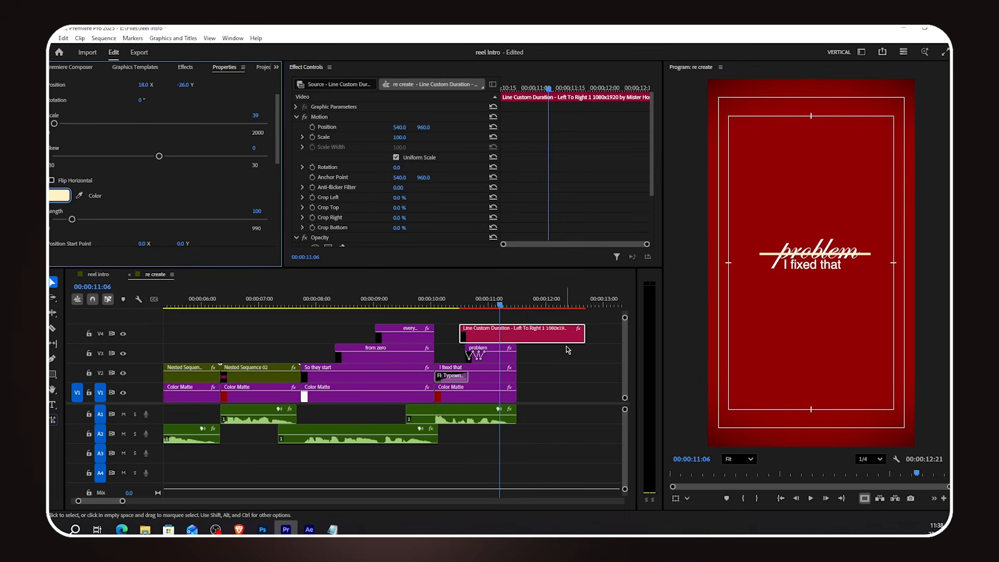
pyautogui.scroll(-2, 218, 208)
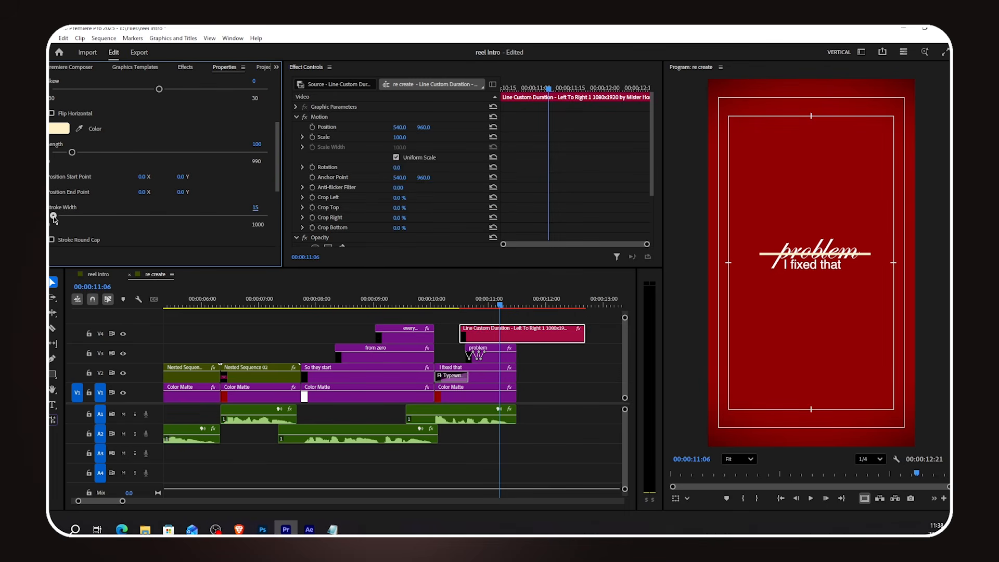
# Set the strikethrough line's stroke width to 8 and trim its clip to end level with the "problem" clip.
pyautogui.moveTo(54, 217); pyautogui.dragTo(53, 217)
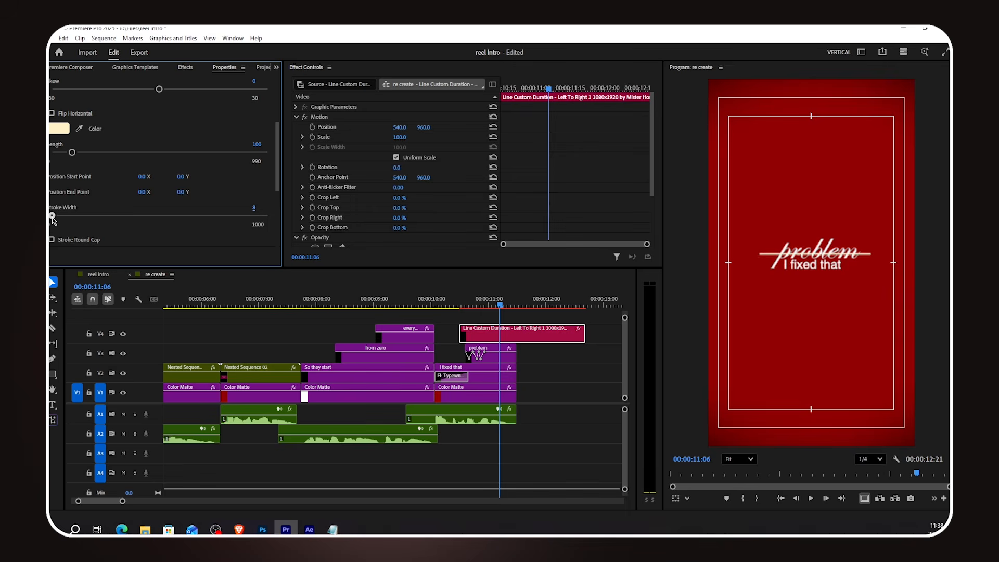
pyautogui.moveTo(449, 311); pyautogui.dragTo(519, 312)
pyautogui.moveTo(584, 336); pyautogui.dragTo(523, 346)
# Play back the whole re create sequence from the beginning.
pyautogui.scroll(-3, 529, 363)
pyautogui.scroll(1, 529, 363)
pyautogui.scroll(-1, 529, 363)
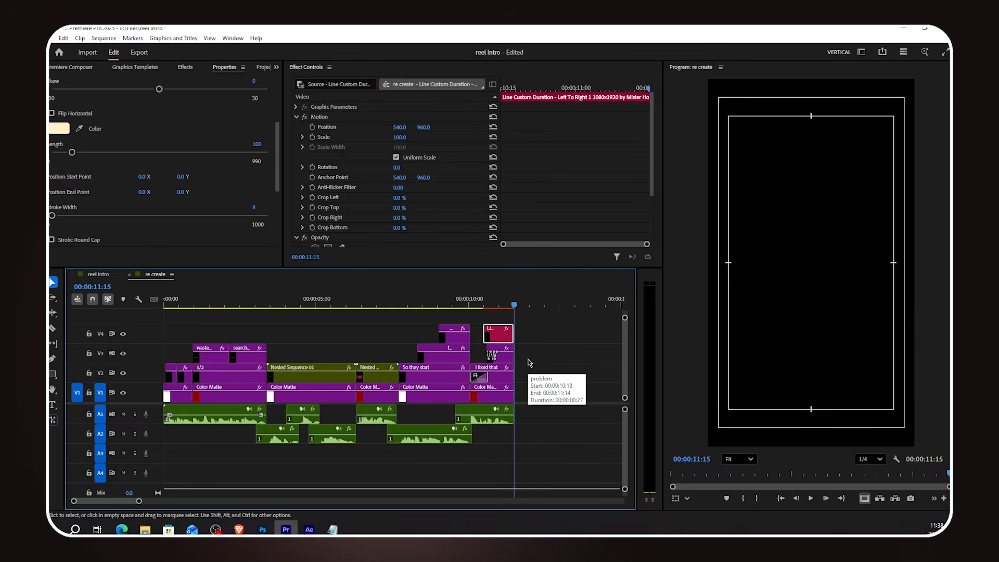
pyautogui.click(166, 308)
pyautogui.press('space')
pyautogui.click(158, 308)
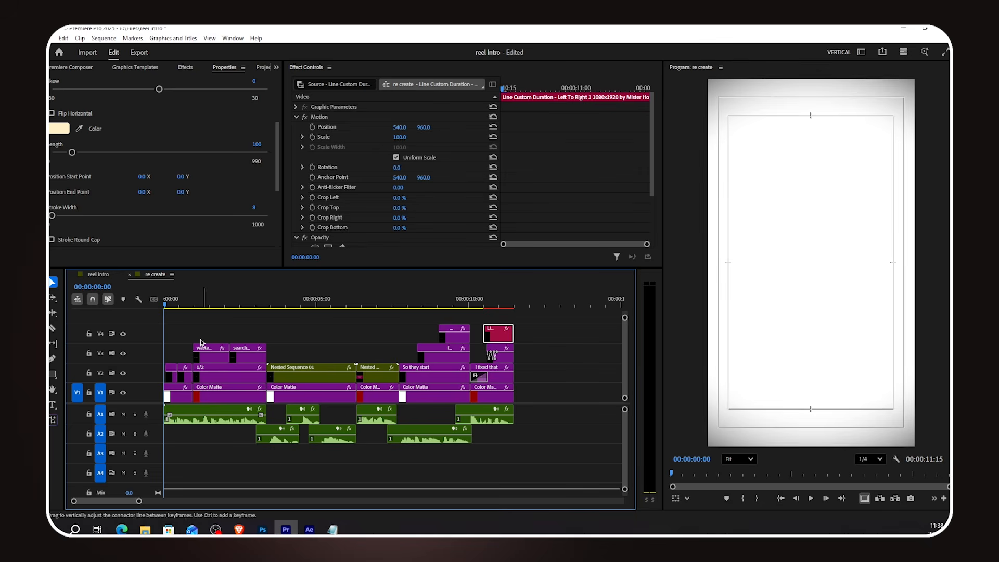
pyautogui.press('space')
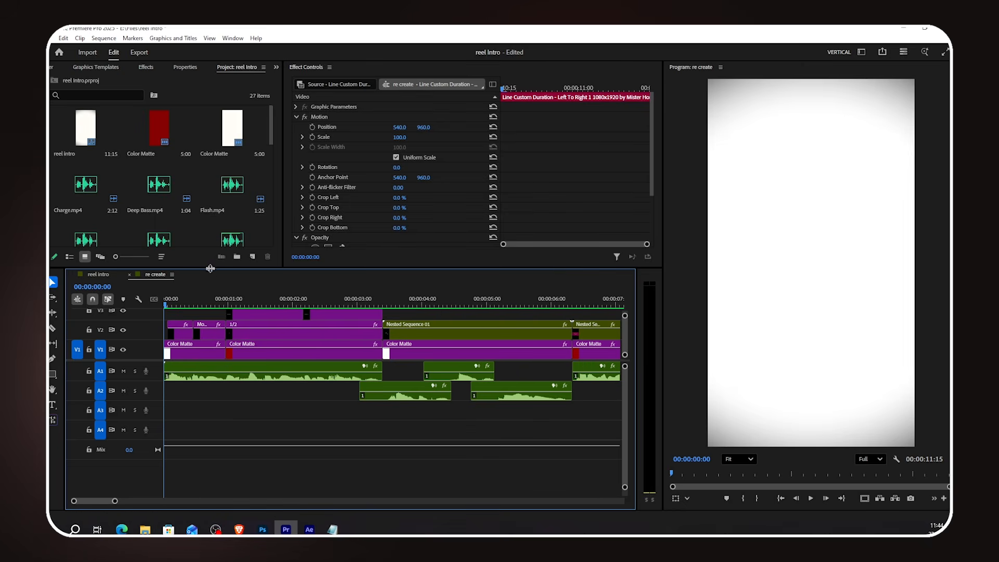
# Enlarge the timeline area, place Charge.mp4 on A4 at the start of the sequence and play it back.
pyautogui.moveTo(210, 268); pyautogui.dragTo(216, 218)
pyautogui.scroll(-2, 203, 144)
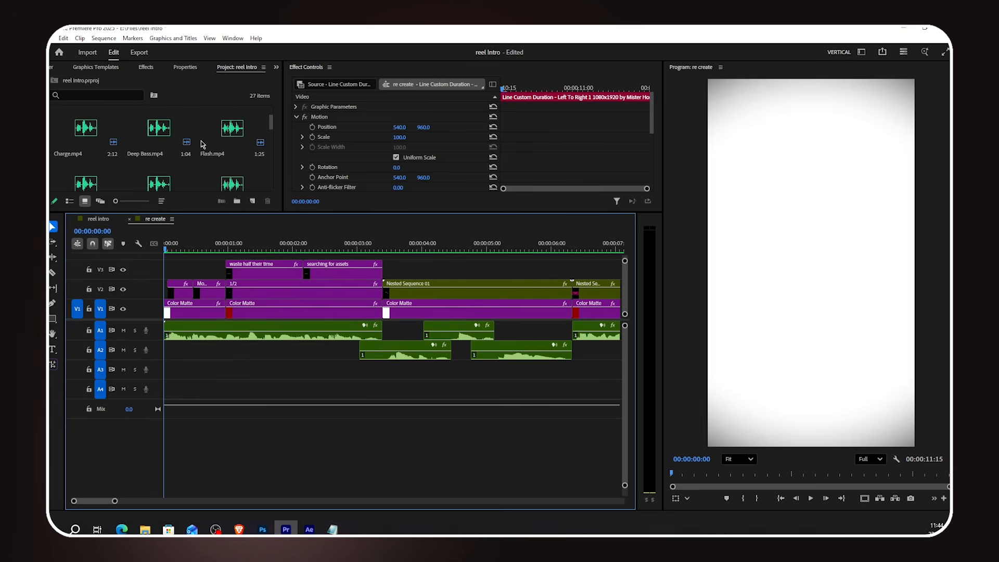
pyautogui.click(88, 136)
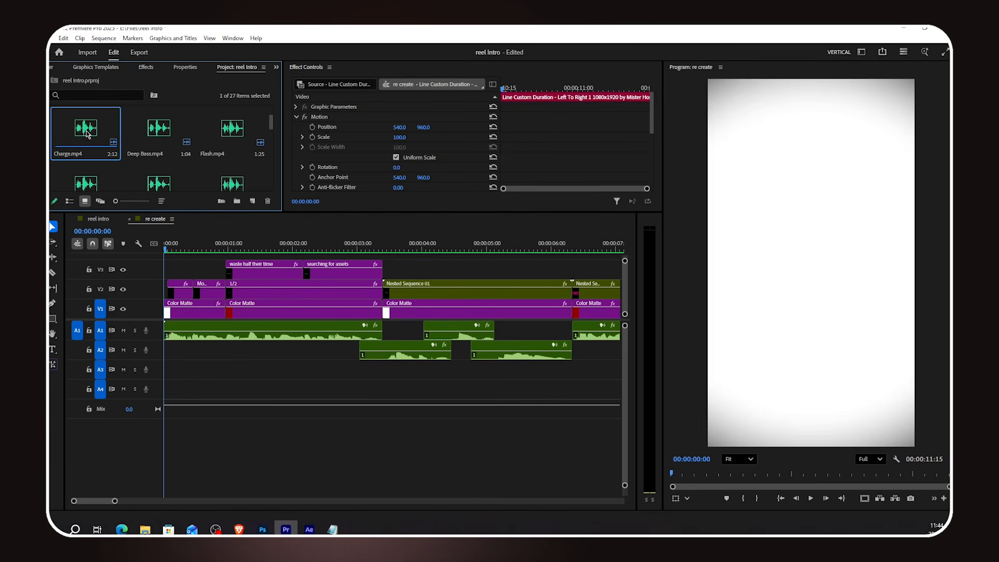
pyautogui.moveTo(118, 149); pyautogui.dragTo(165, 384)
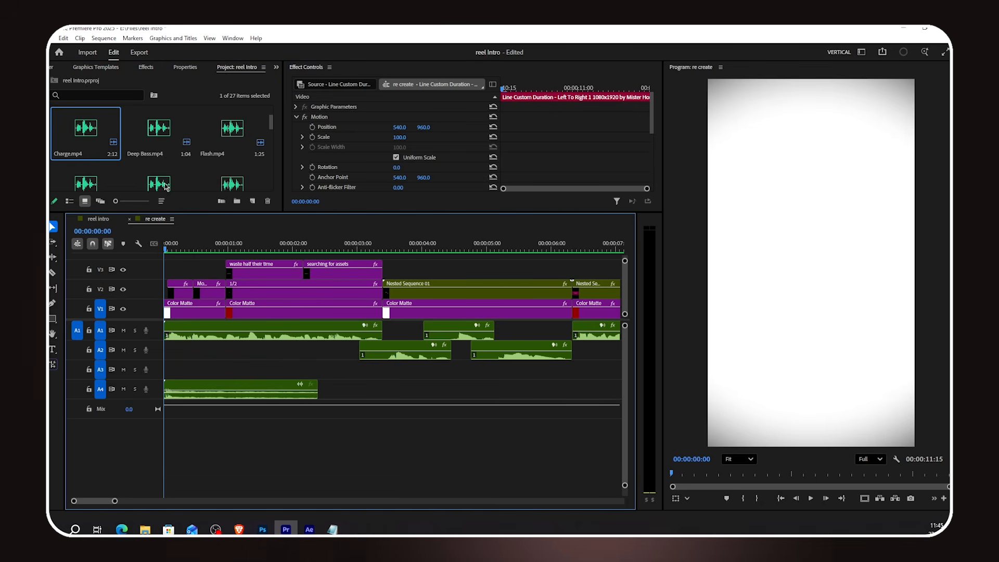
pyautogui.press('space')
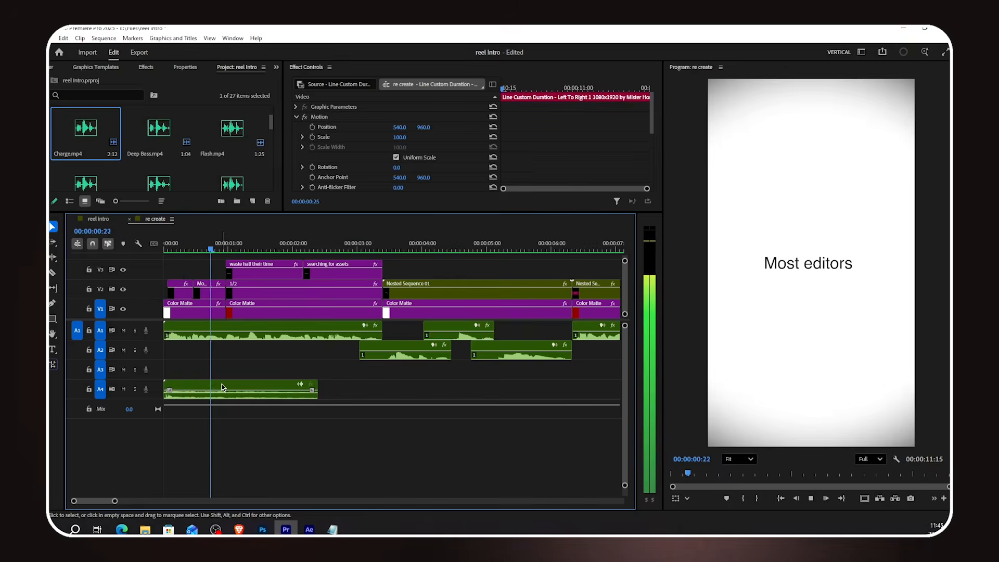
# Place Radio Beep.mp4 on A3 at the start of the sequence and play the opening.
pyautogui.scroll(-3, 178, 149)
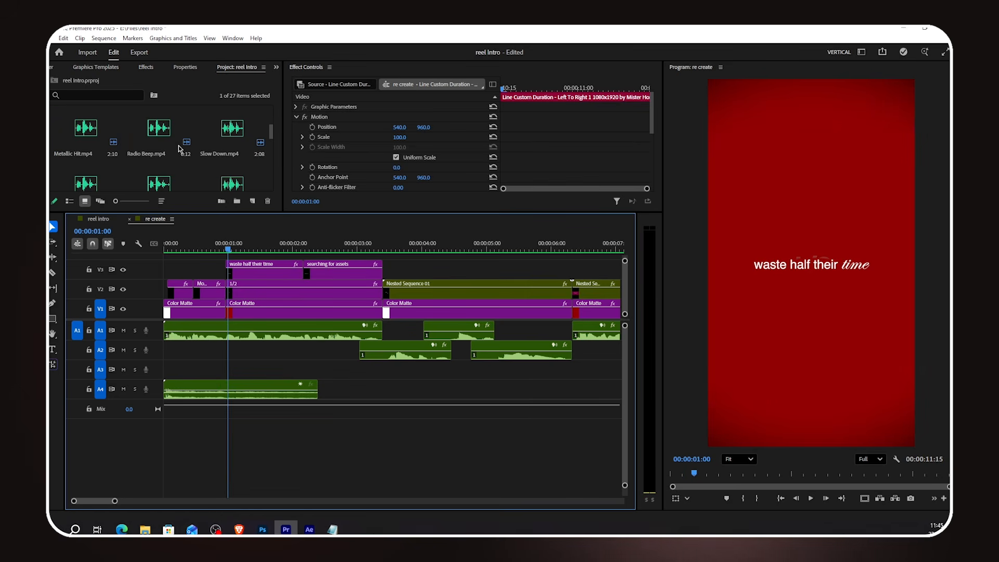
pyautogui.click(160, 134)
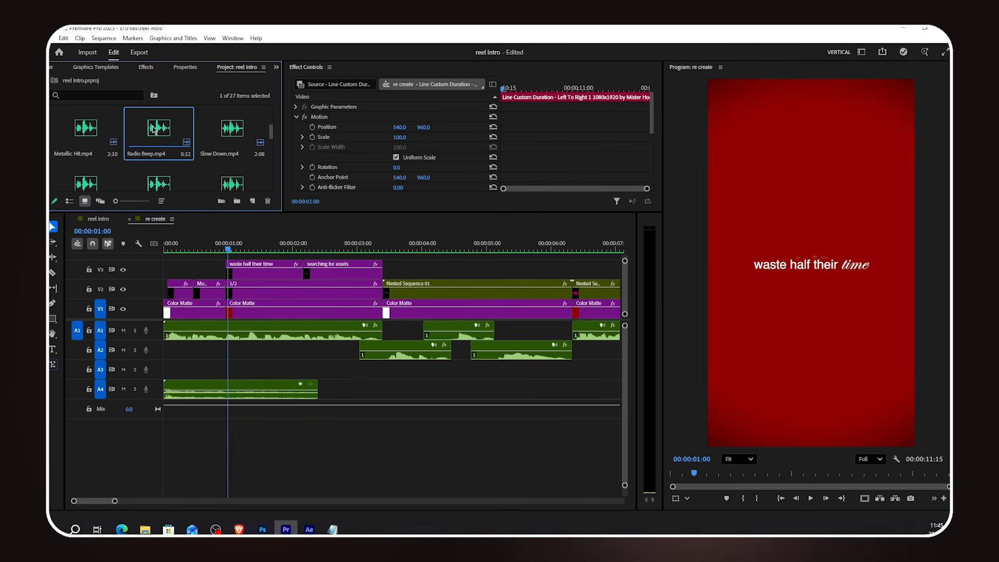
pyautogui.moveTo(223, 253); pyautogui.dragTo(181, 370)
pyautogui.scroll(10, 170, 383)
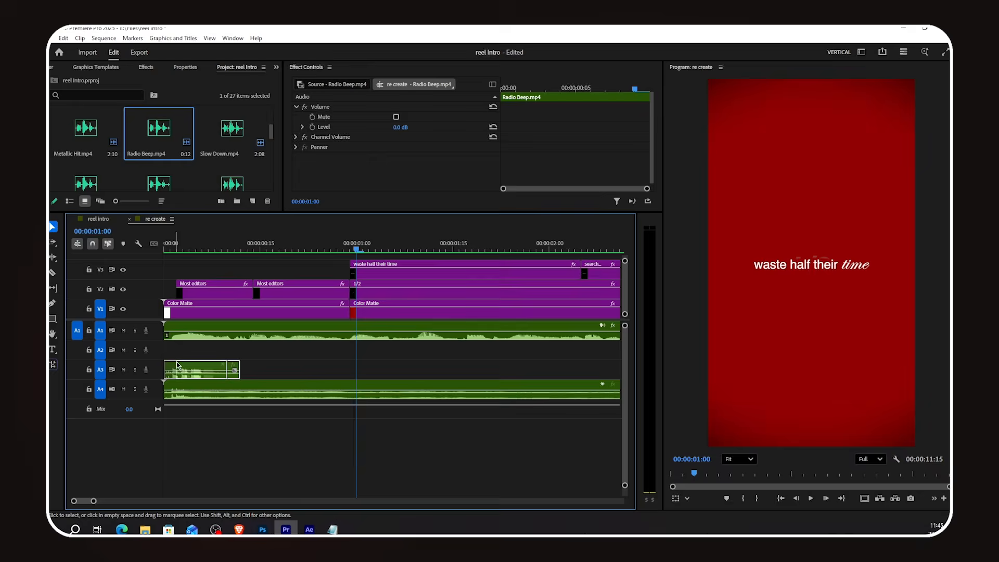
pyautogui.click(163, 255)
pyautogui.press('space')
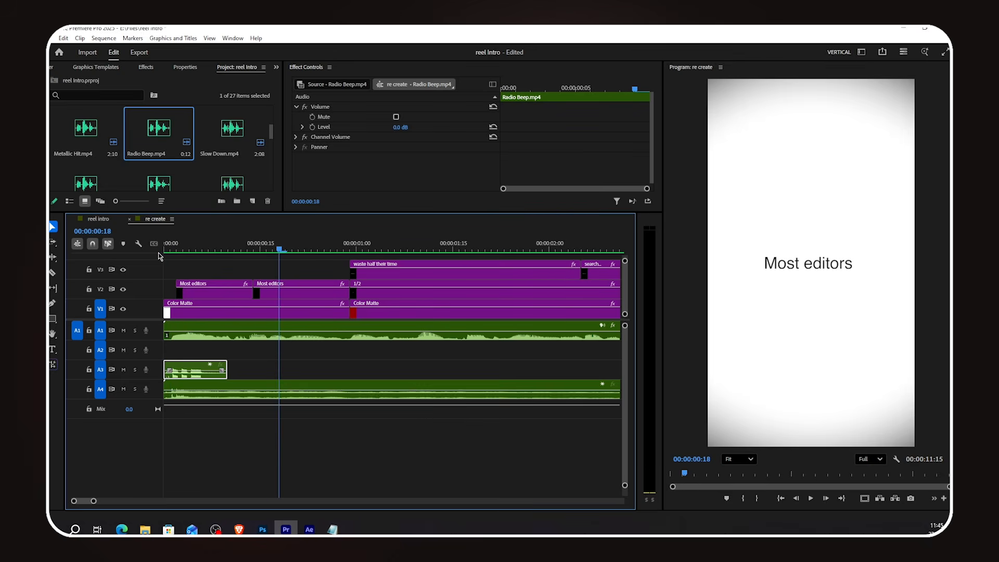
# Set the level of the Radio Beep and Charge clips to -8 dB and play the opening from the start.
pyautogui.click(401, 128)
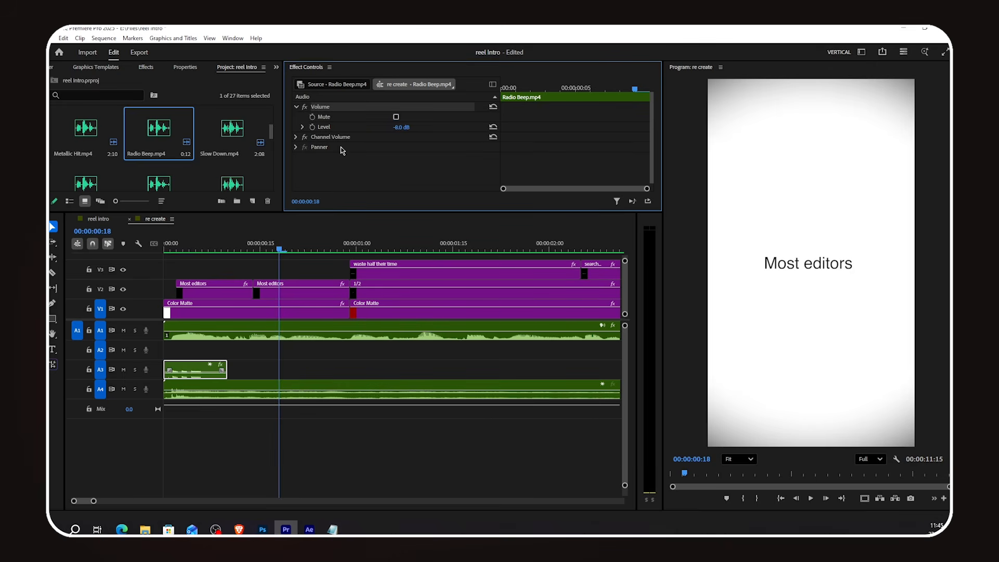
pyautogui.click(237, 391)
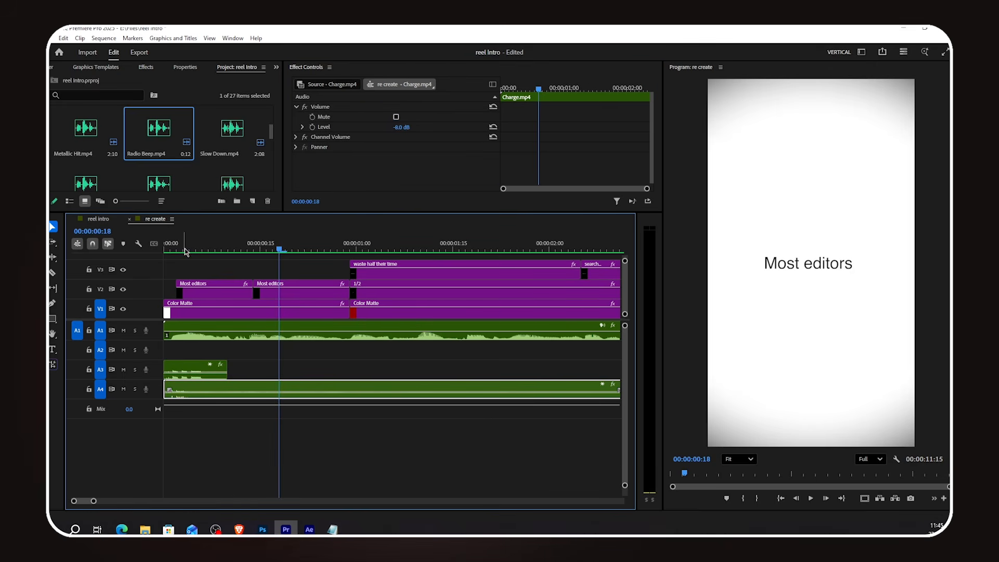
pyautogui.press('Home')
pyautogui.press('space')
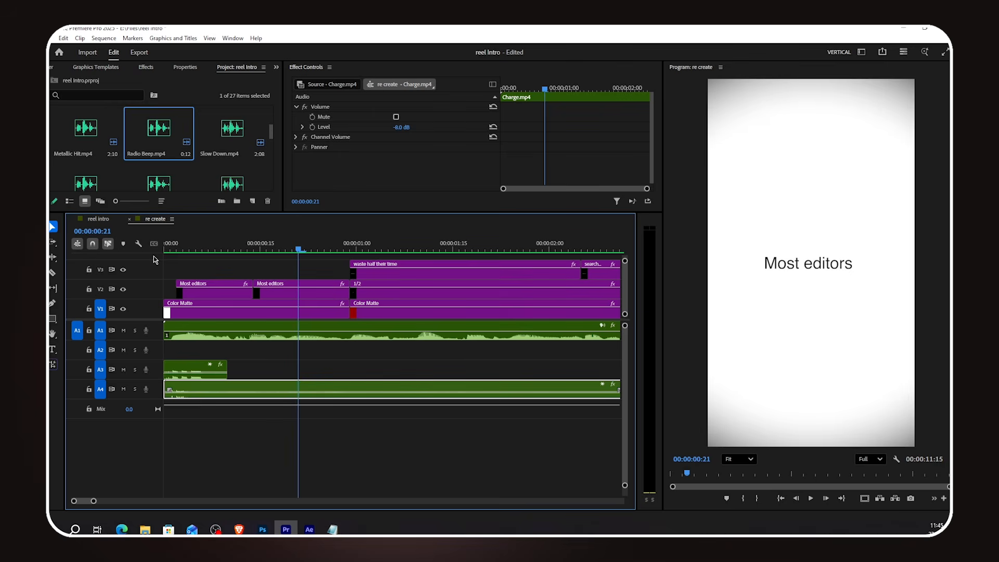
# Move the Radio Beep and Charge clips down one track together, to A4 and A5.
pyautogui.click(219, 371)
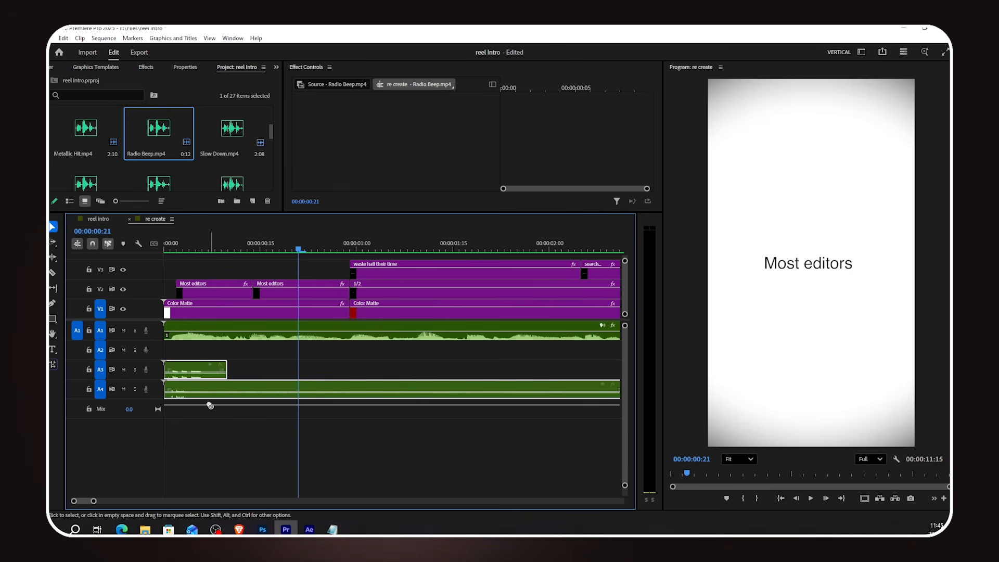
pyautogui.moveTo(210, 405); pyautogui.dragTo(210, 430)
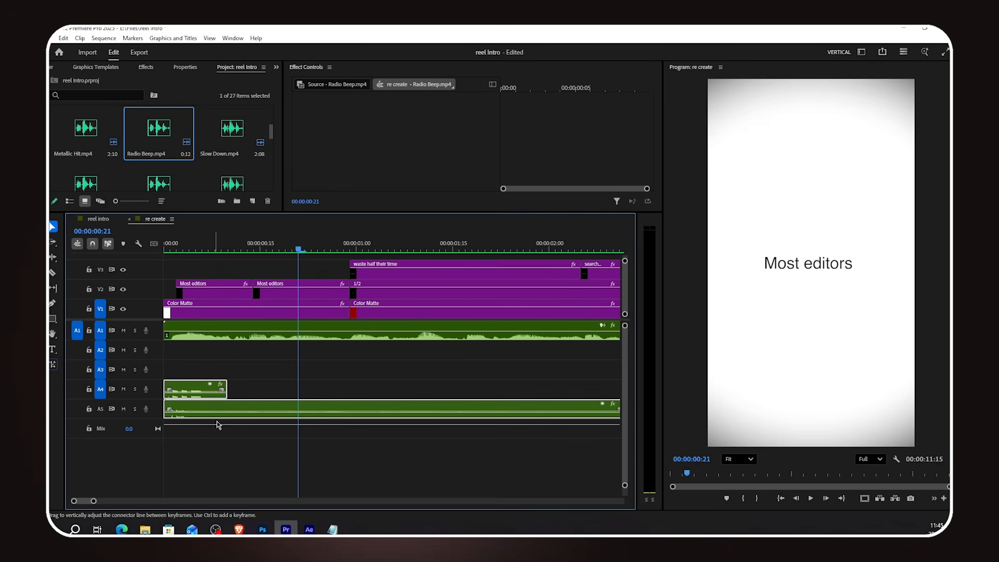
pyautogui.click(277, 377)
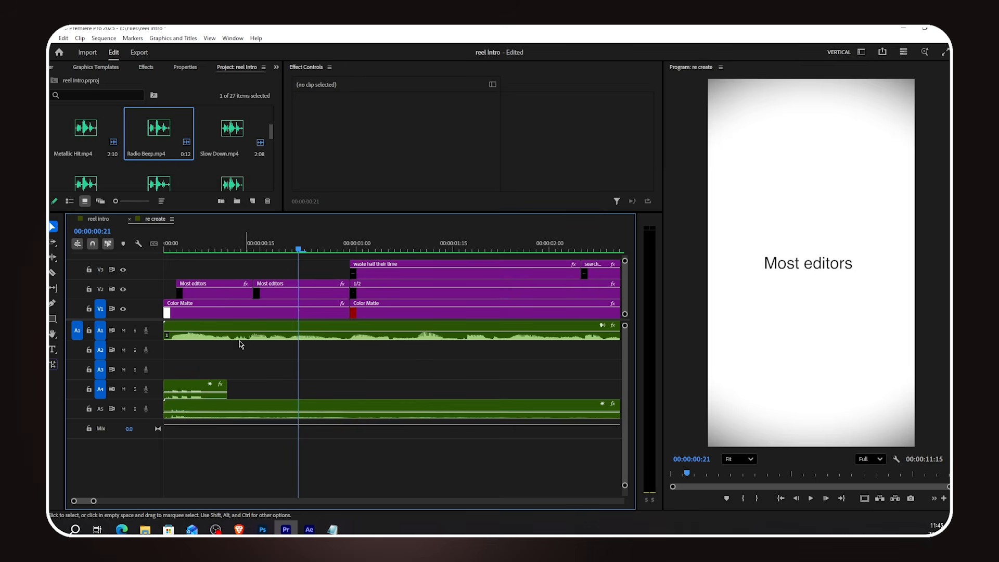
# Mark the Phone Typing Sound Effect from about 00;00;08;11 to 00;00;08;21 and place it on A2 under the first "Most editors" clip.
pyautogui.scroll(-3, 123, 154)
pyautogui.doubleClick(93, 133)
pyautogui.click(269, 233)
pyautogui.press('space')
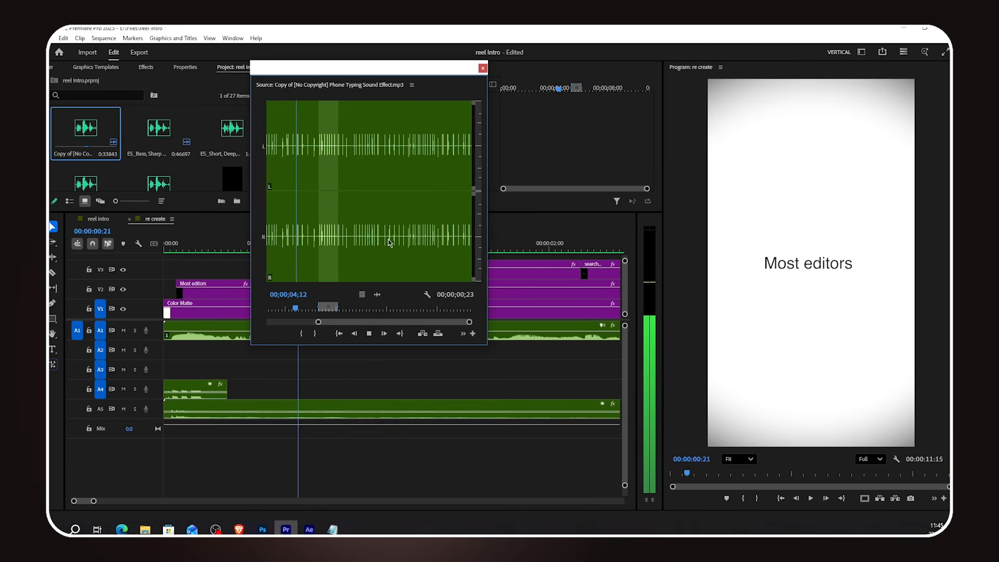
pyautogui.moveTo(389, 243)
pyautogui.mouseDown()
pyautogui.moveTo(438, 244)
pyautogui.moveTo(393, 249)
pyautogui.mouseUp()
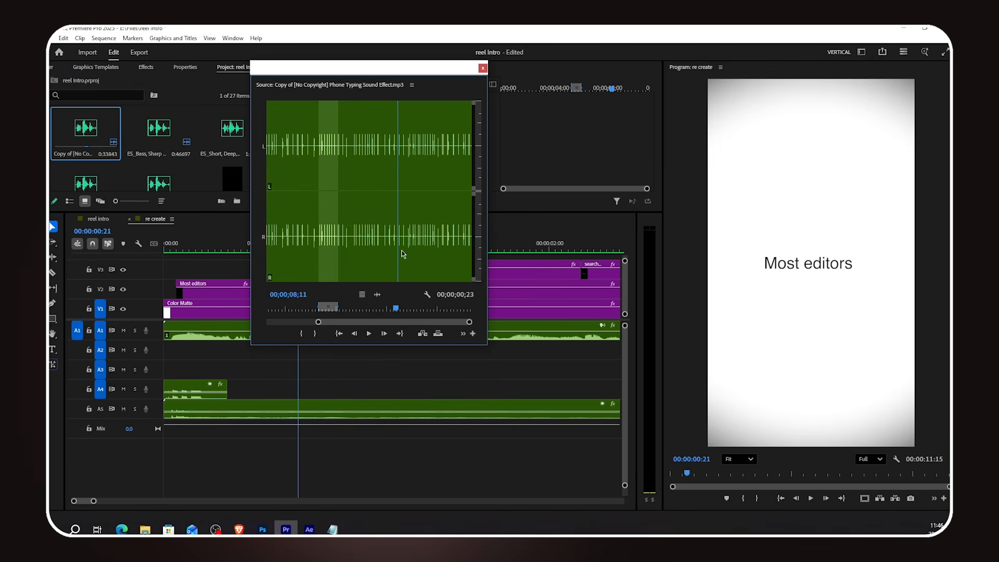
pyautogui.click(301, 334)
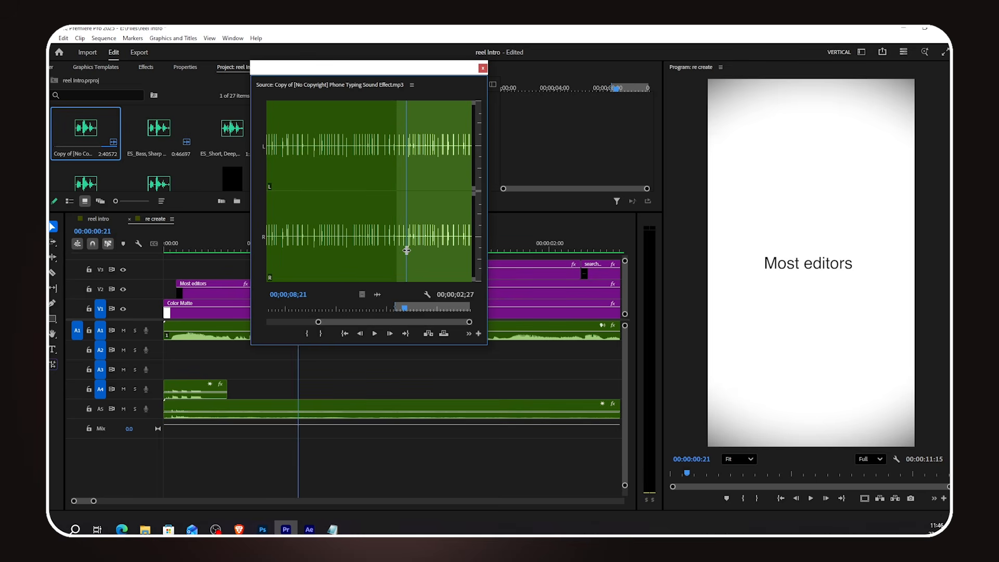
pyautogui.click(321, 334)
pyautogui.moveTo(376, 295); pyautogui.dragTo(187, 349)
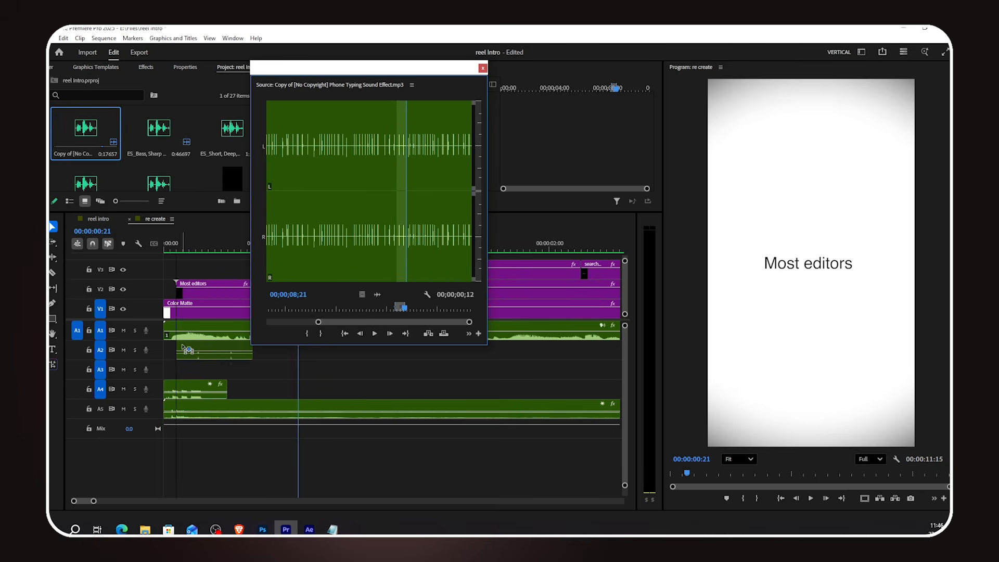
pyautogui.click(483, 69)
# Split the typing sound at 00:00:00:08, shift its second part near the second "Most editors" clip and shorten the first part.
pyautogui.click(220, 250)
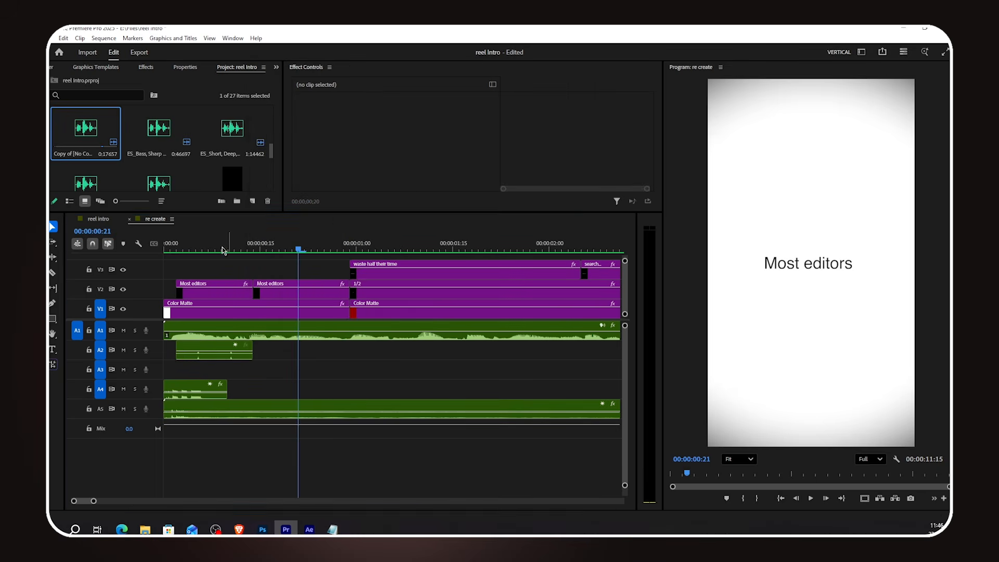
pyautogui.click(223, 350)
pyautogui.hotkey('ctrl', 'k')
pyautogui.moveTo(225, 352); pyautogui.dragTo(251, 352)
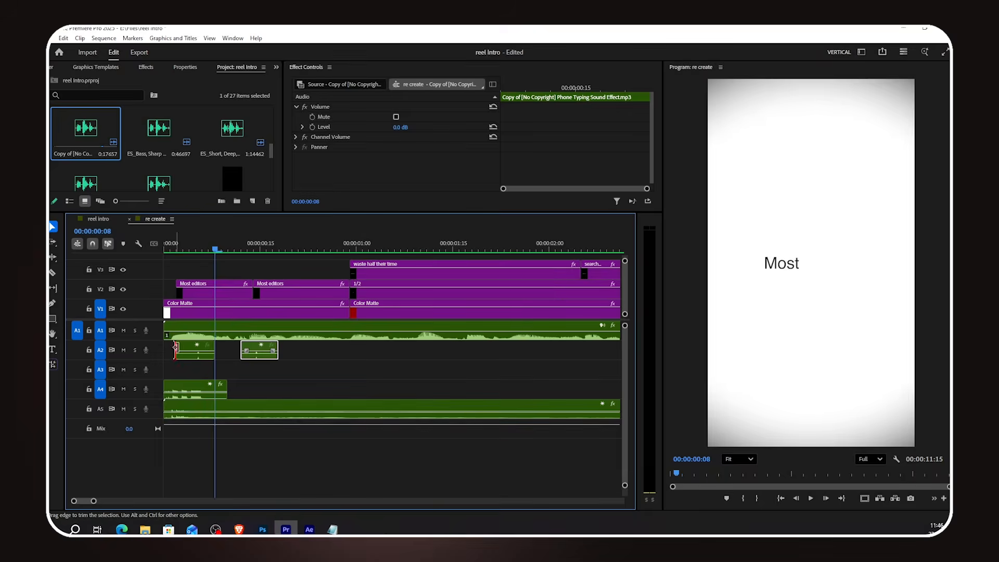
pyautogui.moveTo(178, 350); pyautogui.dragTo(192, 353)
# Play back the opening with its typing sounds from the start through the "1/2" title.
pyautogui.moveTo(181, 251); pyautogui.dragTo(158, 248)
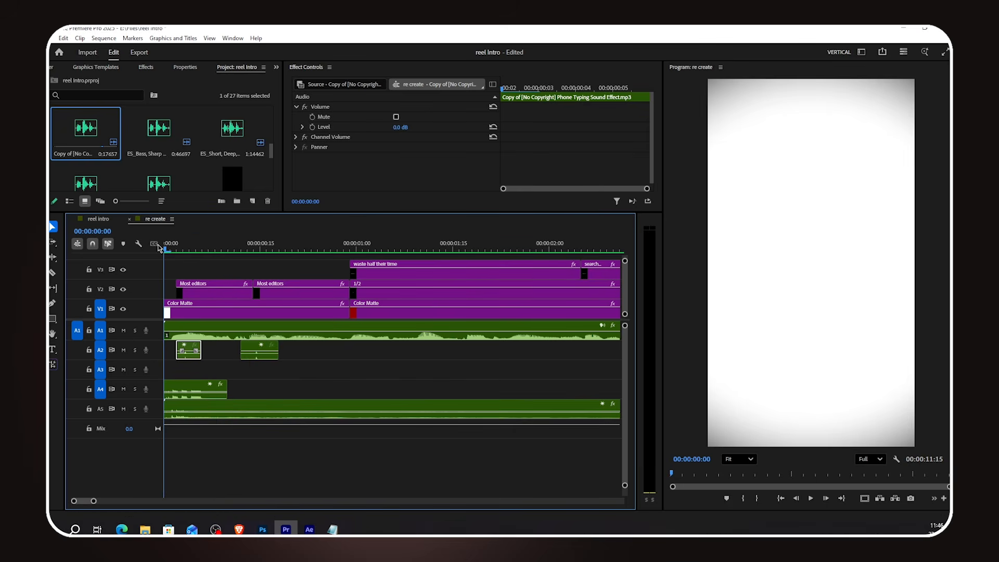
pyautogui.press('space')
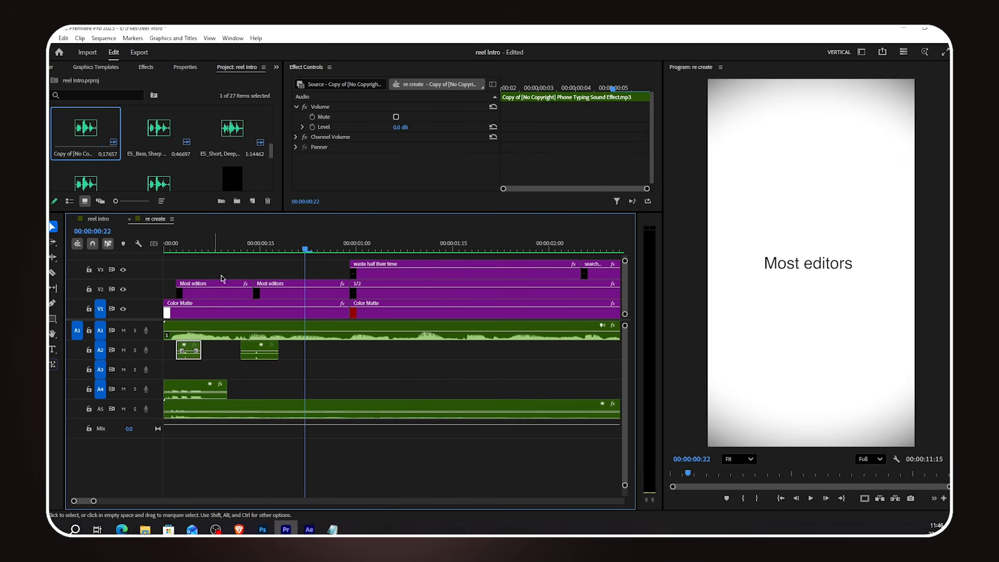
pyautogui.press('-')
pyautogui.click(341, 371)
pyautogui.press('space')
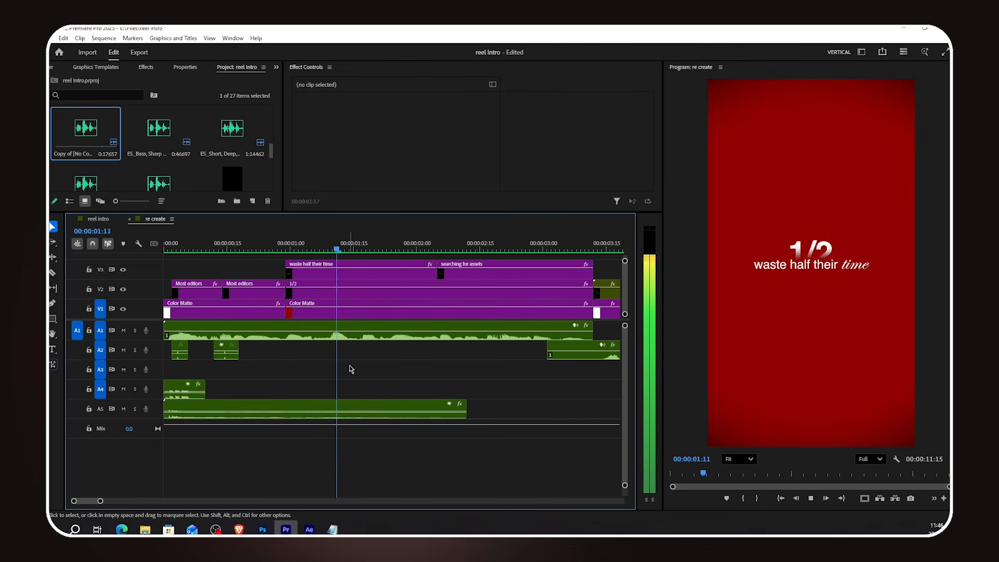
pyautogui.press('space')
# Place Flash.mp4 on A3 so that its loud peak falls at the cut to the red "waste half their time" scene.
pyautogui.scroll(2, 155, 168)
pyautogui.scroll(1, 154, 168)
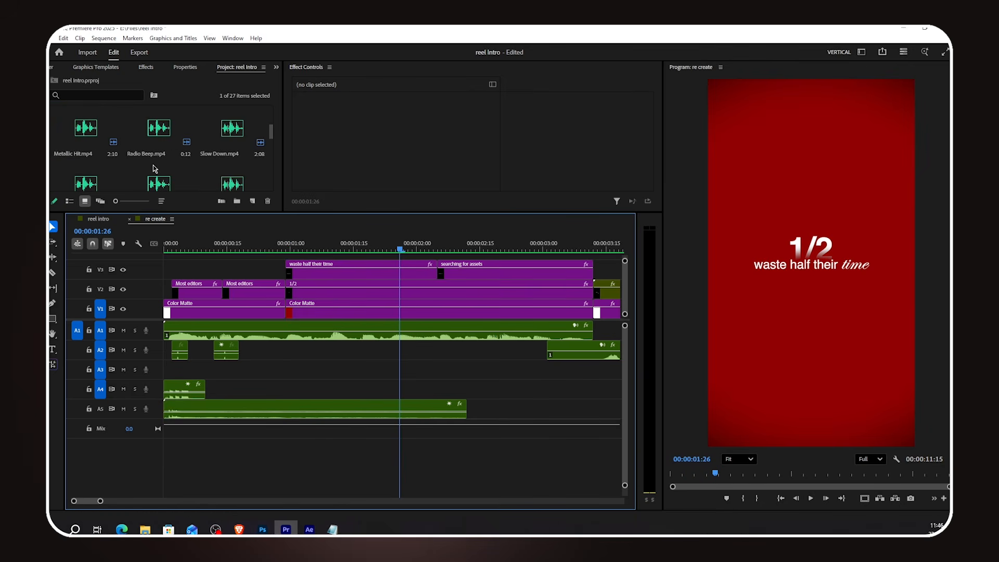
pyautogui.click(237, 118)
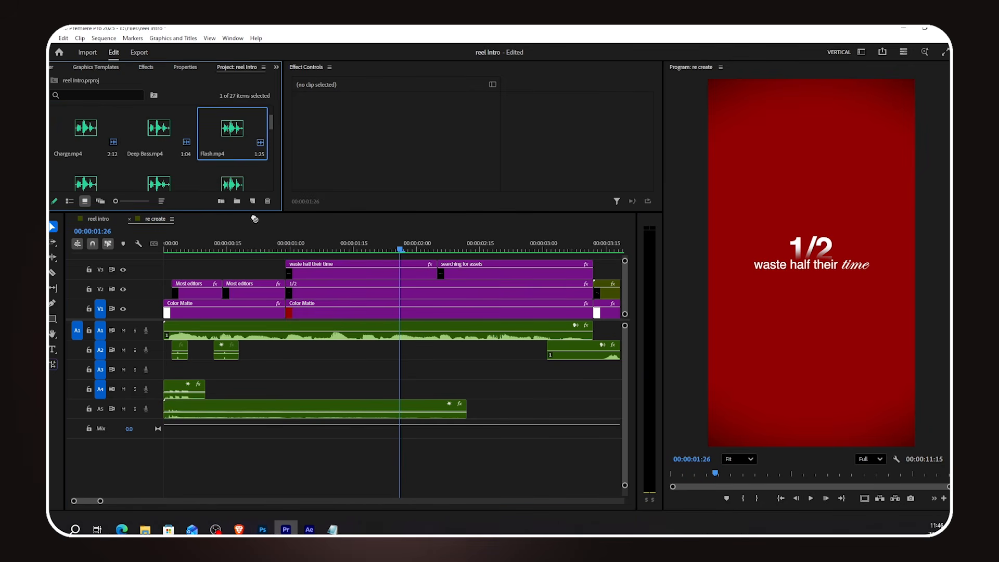
pyautogui.moveTo(254, 219); pyautogui.dragTo(252, 370)
pyautogui.click(288, 250)
pyautogui.click(283, 376)
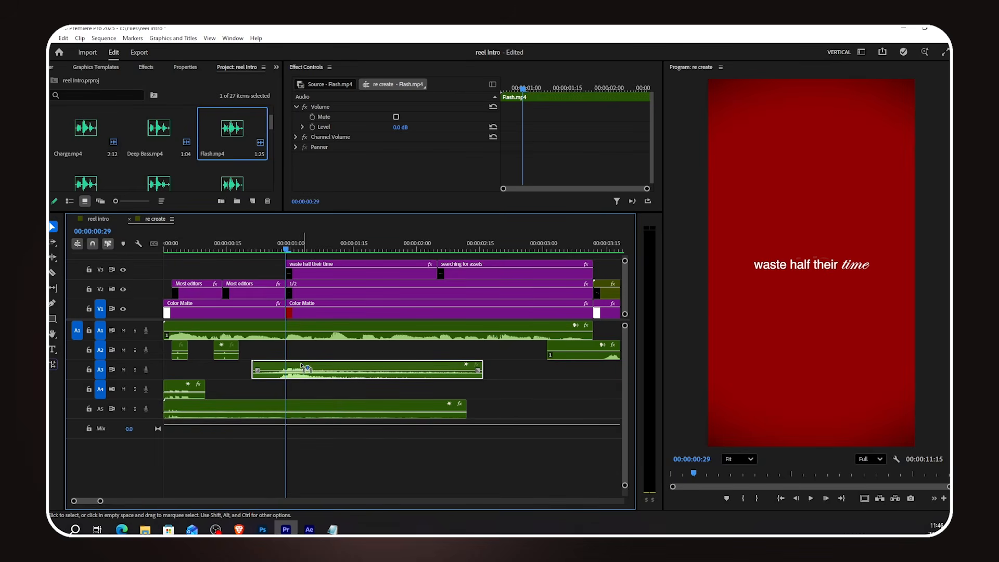
# Play back the Flash sound over the cut and set its level to -10 dB.
pyautogui.click(246, 253)
pyautogui.press('space')
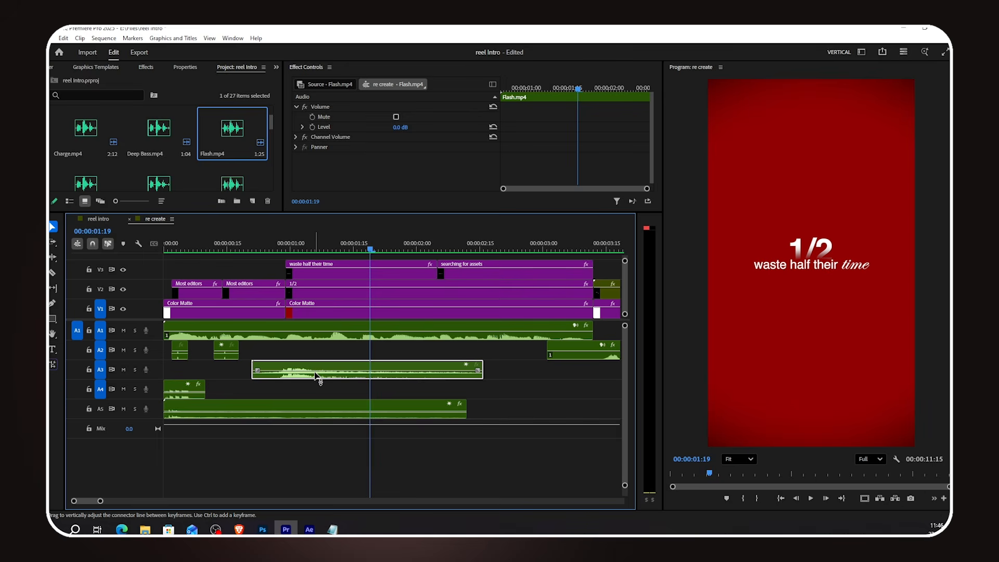
pyautogui.moveTo(316, 376); pyautogui.dragTo(316, 381)
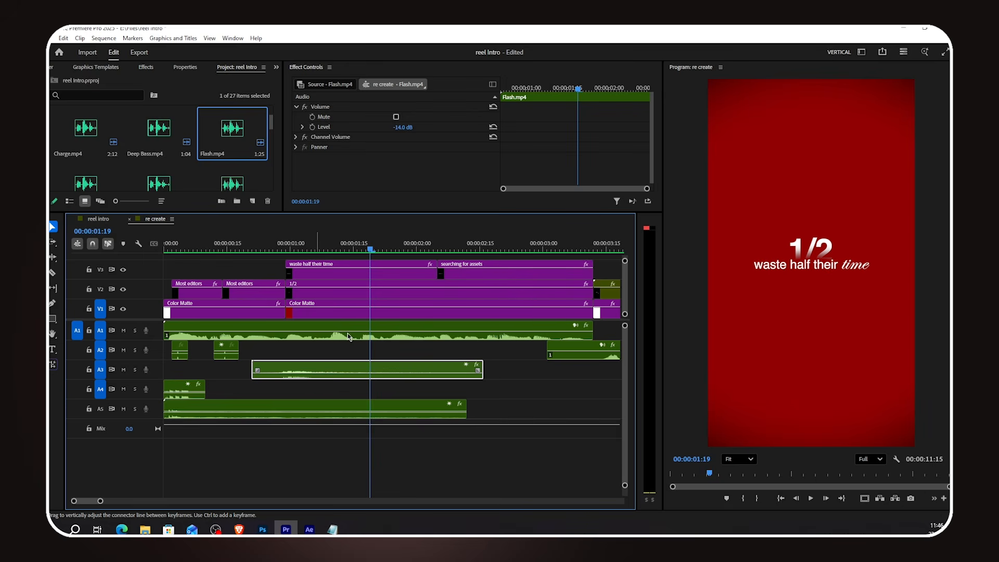
pyautogui.click(407, 127)
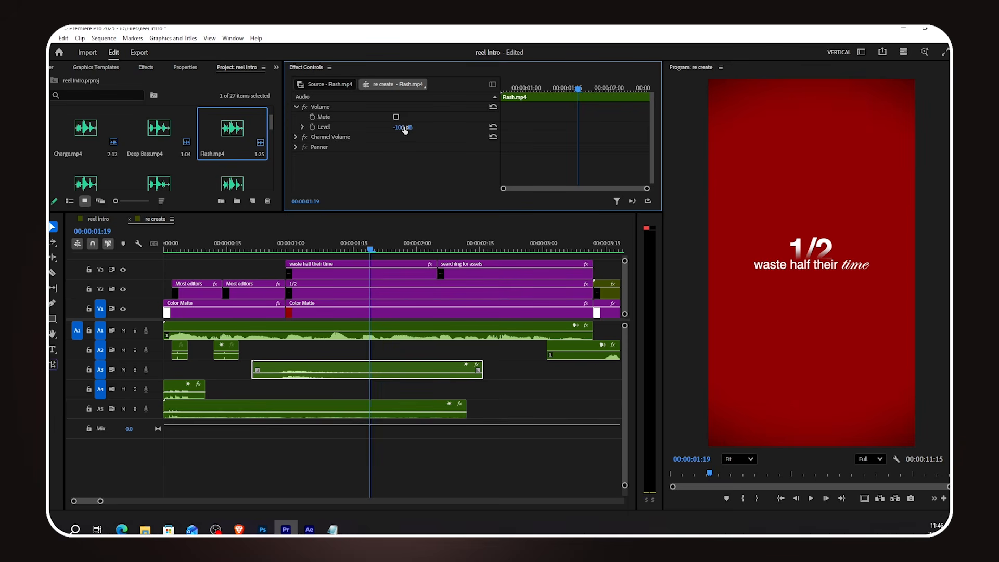
# Preview Snap.mp4 and place it on A4 at about 00:00:00:28, just before the "waste half their time" clip.
pyautogui.click(220, 238)
pyautogui.press('Up')
pyautogui.scroll(-2, 208, 135)
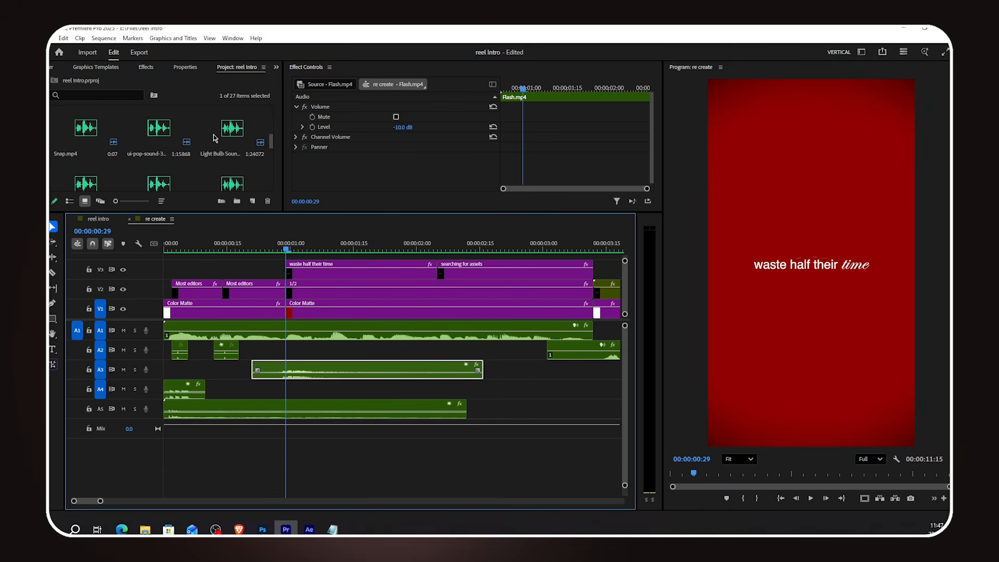
pyautogui.scroll(2, 219, 156)
pyautogui.doubleClick(85, 131)
pyautogui.press('Right')
pyautogui.click(483, 69)
pyautogui.moveTo(86, 131); pyautogui.dragTo(304, 391)
pyautogui.scroll(4, 279, 396)
pyautogui.click(287, 248)
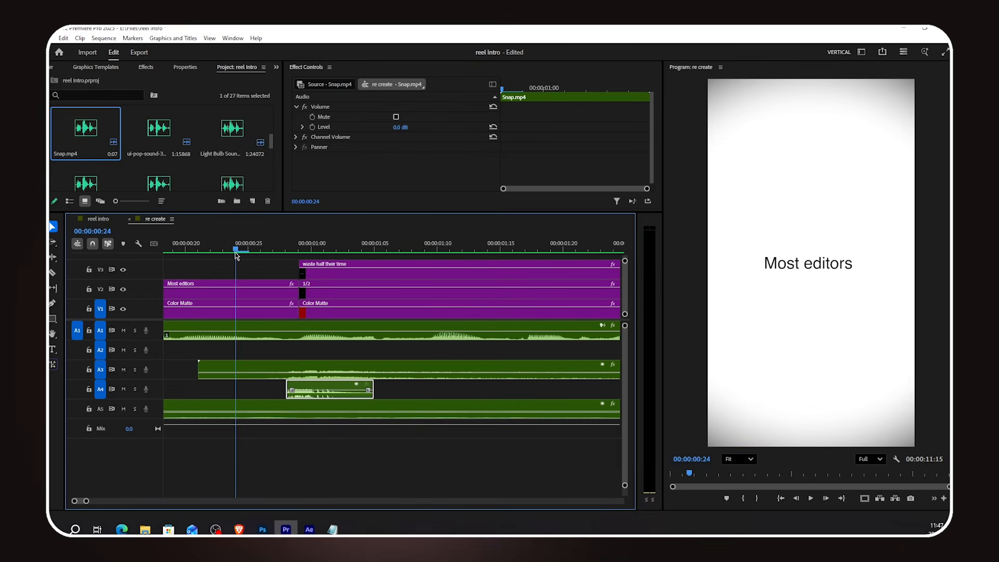
# Play the cut, align the Snap sound on A4 with the start of the "waste half their time" clip, and set its level to -8 dB.
pyautogui.press('space')
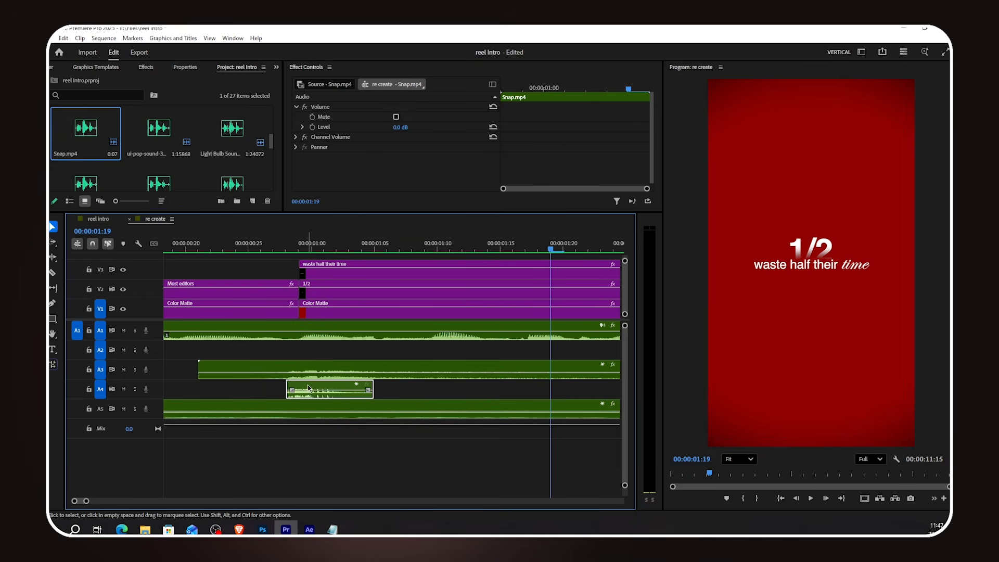
pyautogui.moveTo(308, 386); pyautogui.dragTo(319, 384)
pyautogui.scroll(-2, 319, 383)
pyautogui.scroll(-4, 320, 385)
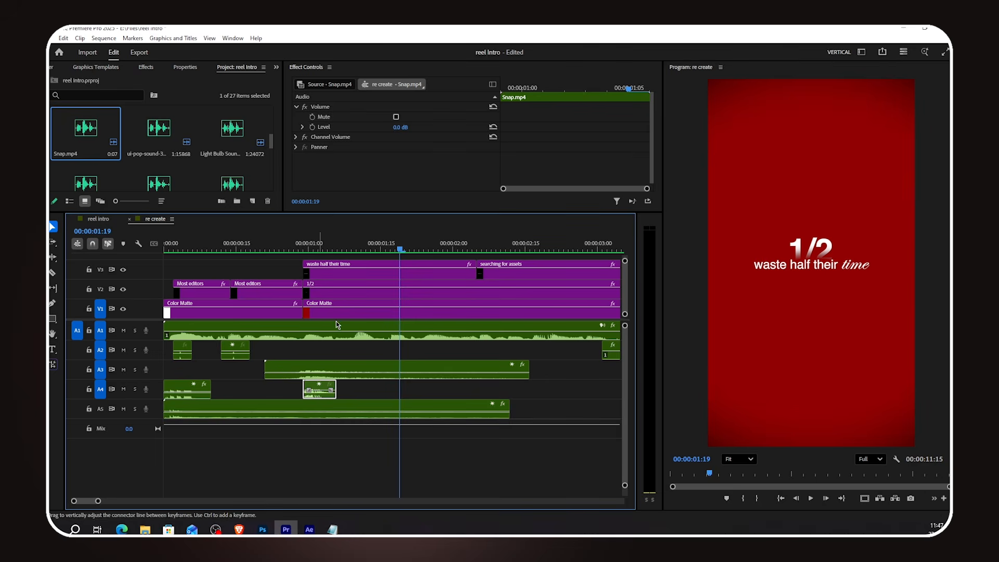
pyautogui.click(397, 128)
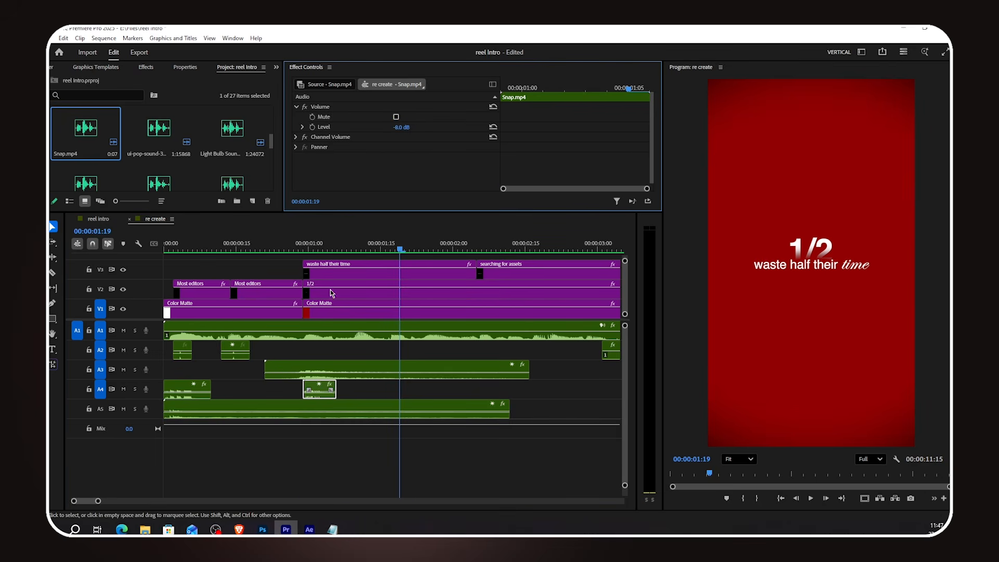
# Play back the cut to the red "waste half their time" scene to check the Snap sound.
pyautogui.click(301, 251)
pyautogui.click(292, 252)
pyautogui.press('space')
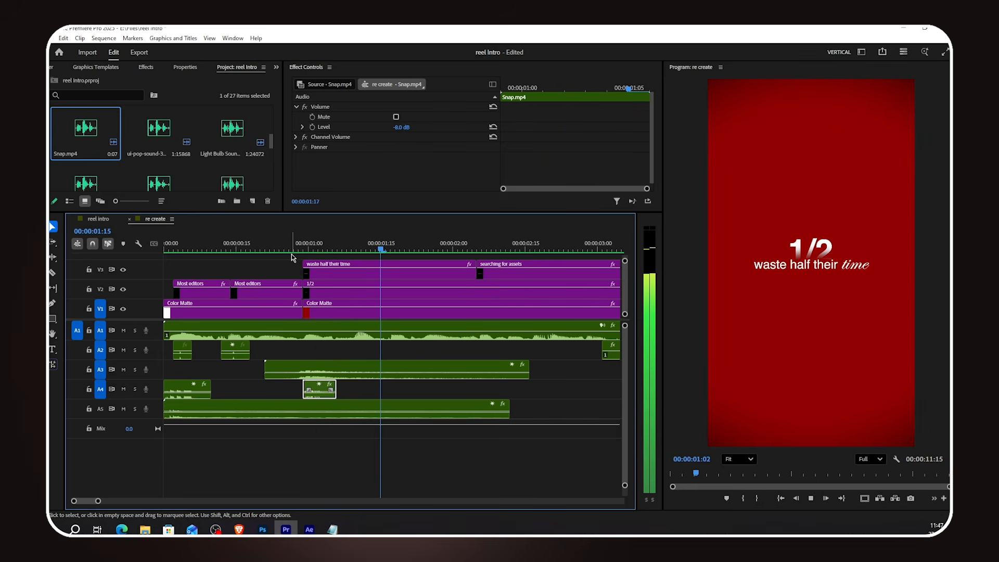
pyautogui.press('space')
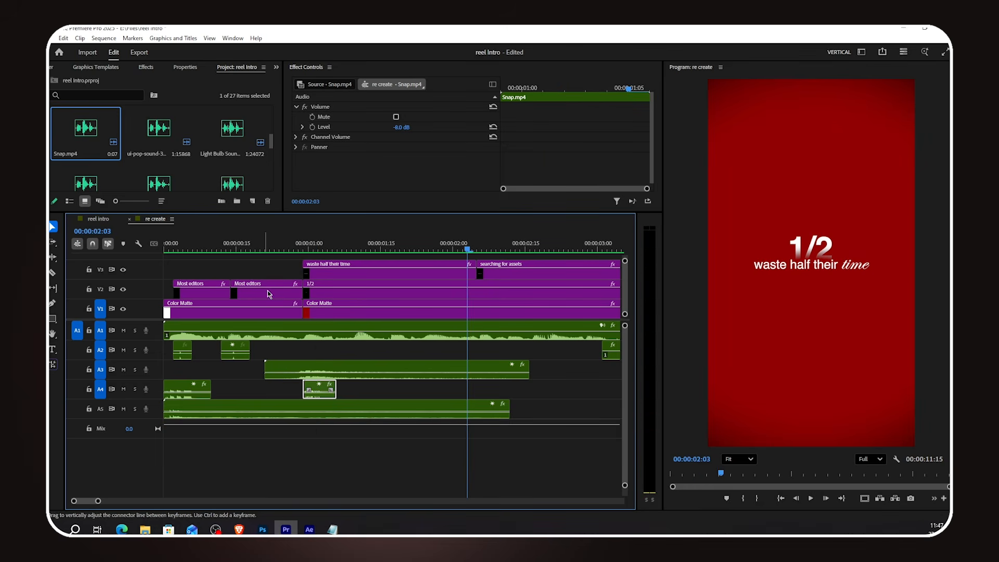
# Apply the FI: Typewriter Impacts transition to the start of the "waste half their time" clip and shorten it to end at about 00:00:01:23.
pyautogui.click(358, 275)
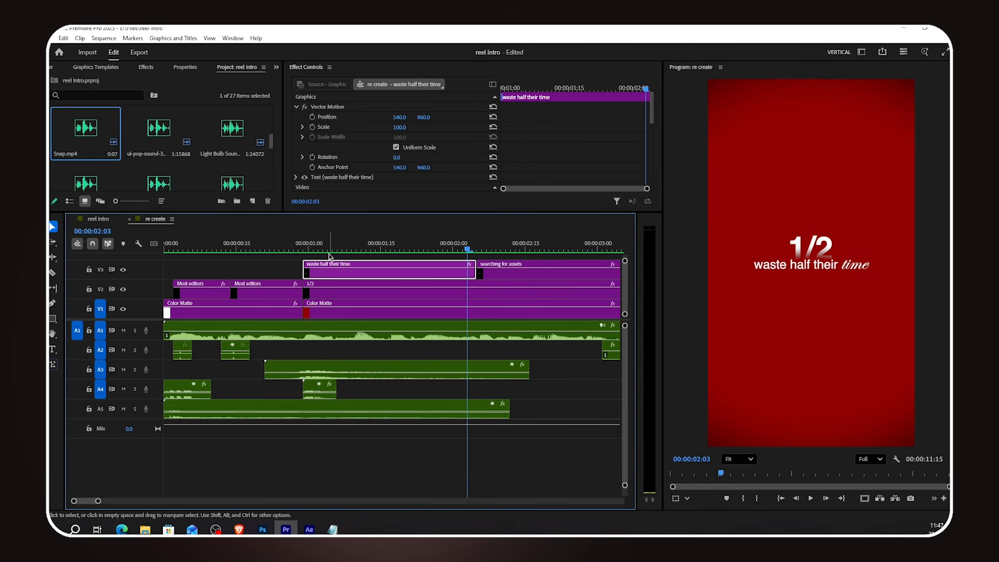
pyautogui.click(146, 68)
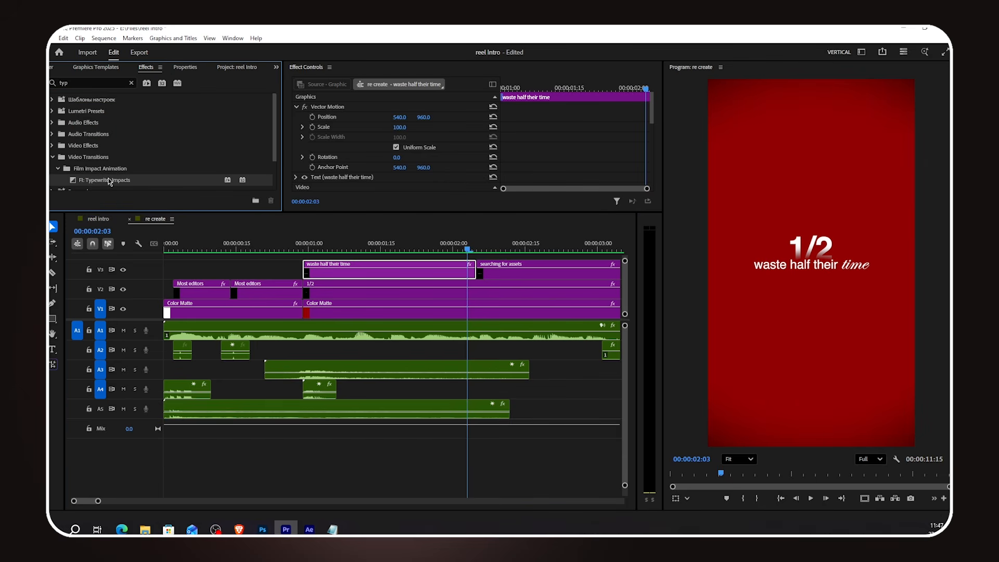
pyautogui.moveTo(279, 254); pyautogui.dragTo(307, 270)
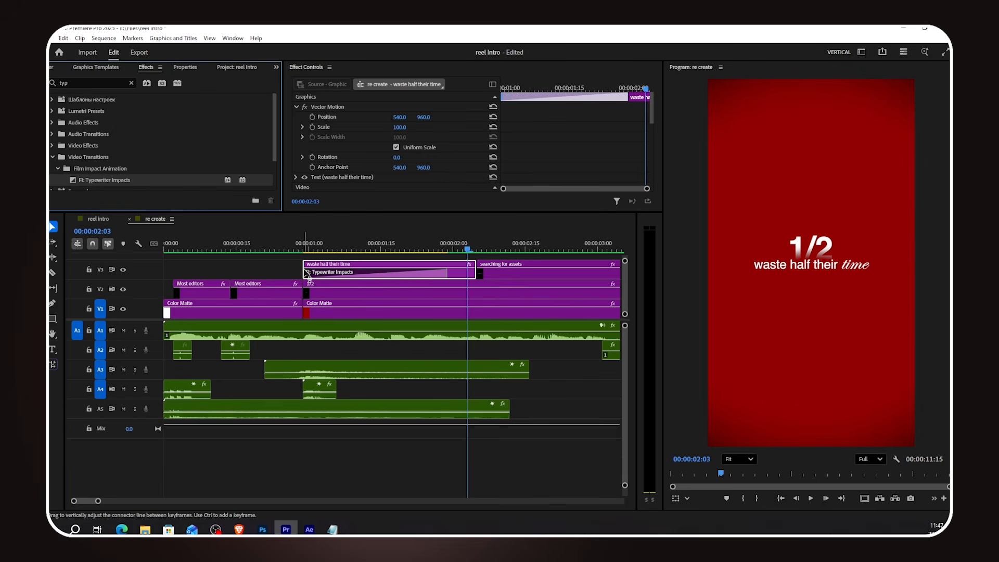
pyautogui.moveTo(443, 273); pyautogui.dragTo(418, 273)
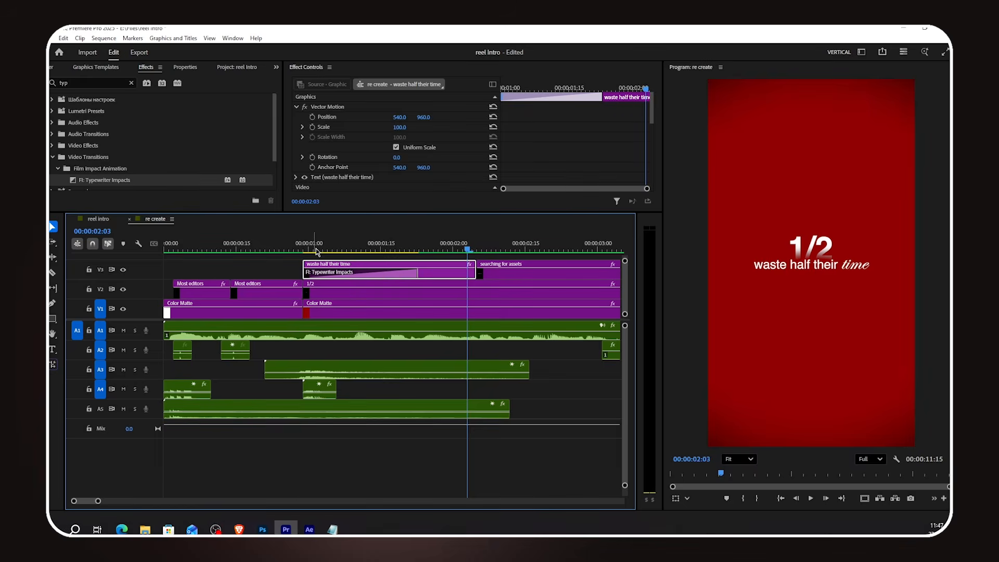
# Play back the typewriter animation from the start of the "waste half their time" title.
pyautogui.click(299, 250)
pyautogui.moveTo(302, 252)
pyautogui.mouseDown()
pyautogui.moveTo(452, 254)
pyautogui.moveTo(298, 253)
pyautogui.mouseUp()
pyautogui.press('space')
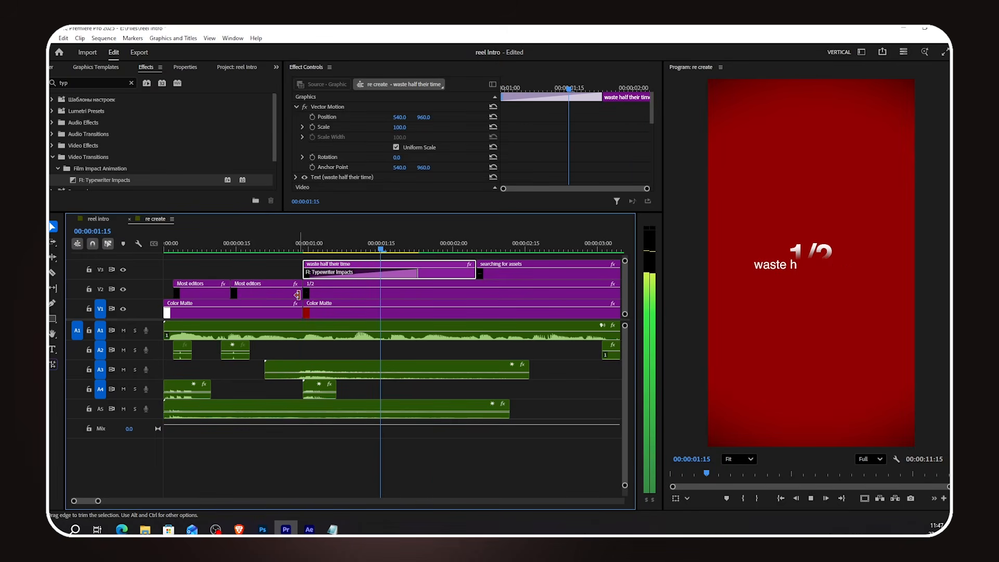
pyautogui.press('space')
# Mark a short section of the Phone Typing Sound Effect and place it on A6 beneath the Typewriter Impacts transition.
pyautogui.click(237, 67)
pyautogui.scroll(-3, 213, 145)
pyautogui.doubleClick(86, 131)
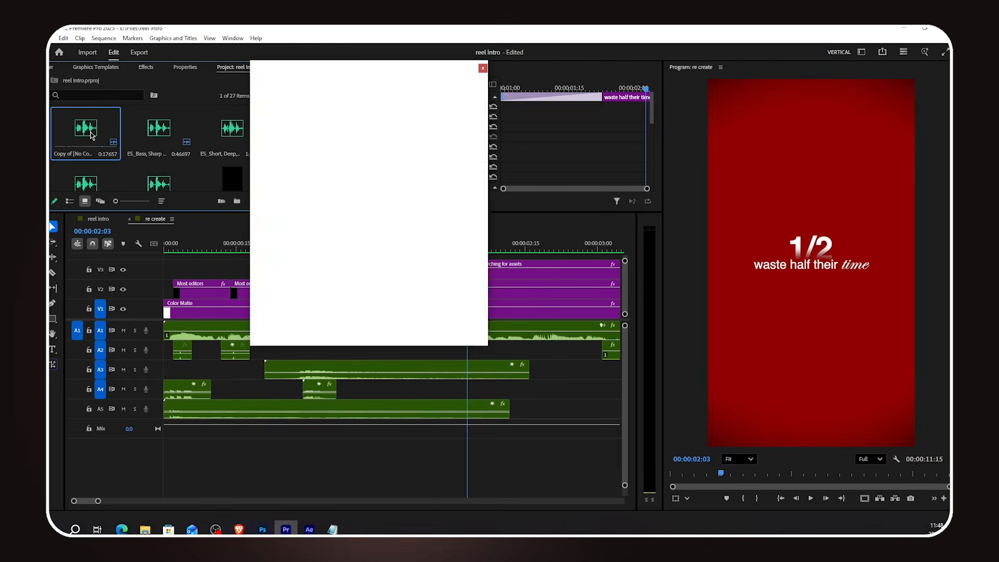
pyautogui.press('i')
pyautogui.moveTo(323, 259); pyautogui.dragTo(343, 230)
pyautogui.press('o')
pyautogui.moveTo(377, 295); pyautogui.dragTo(333, 427)
pyautogui.click(483, 68)
# Play back the red scene with its typing sound through the "searching for assets" title.
pyautogui.click(308, 251)
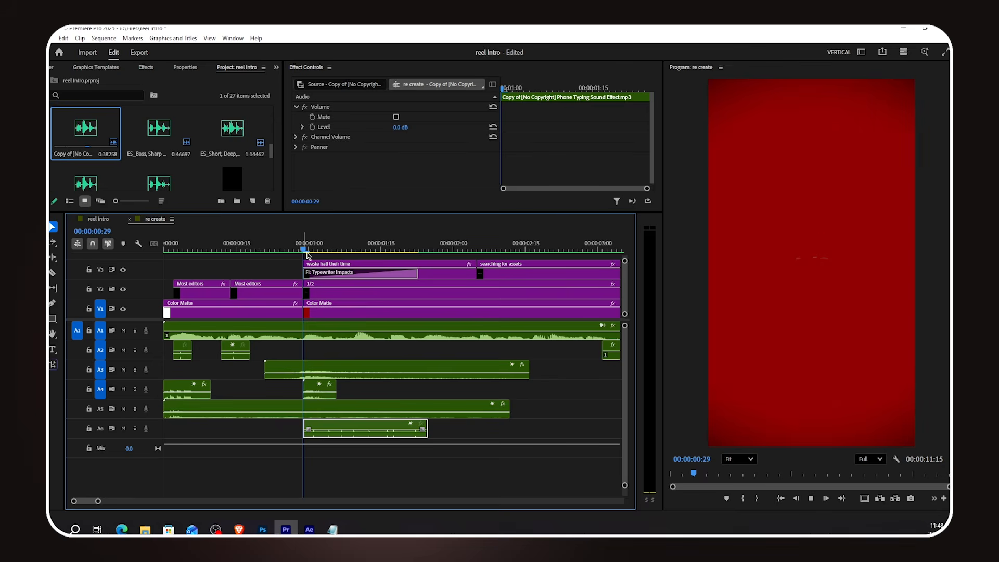
pyautogui.press('space')
pyautogui.press('space')
pyautogui.scroll(-6, 482, 382)
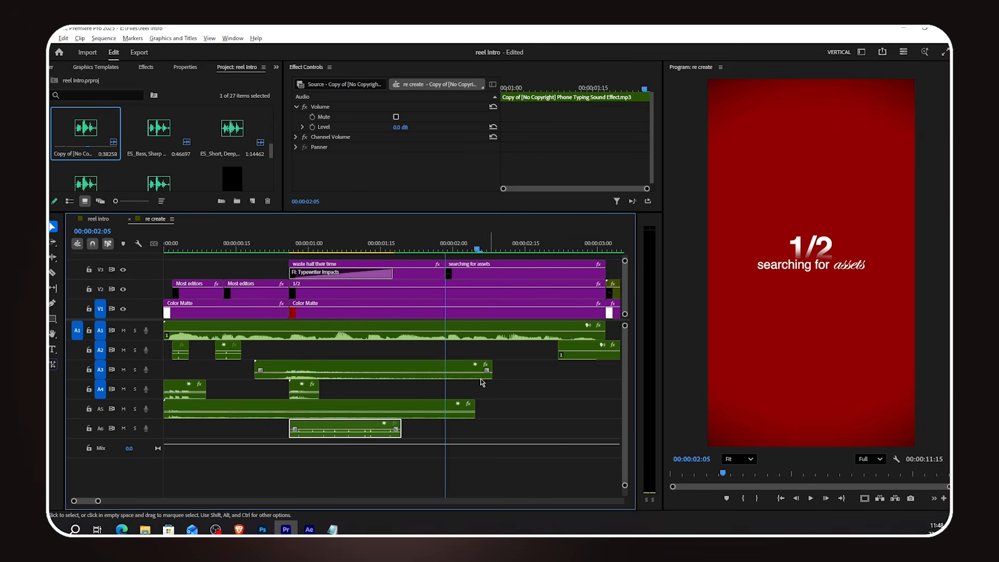
pyautogui.click(458, 404)
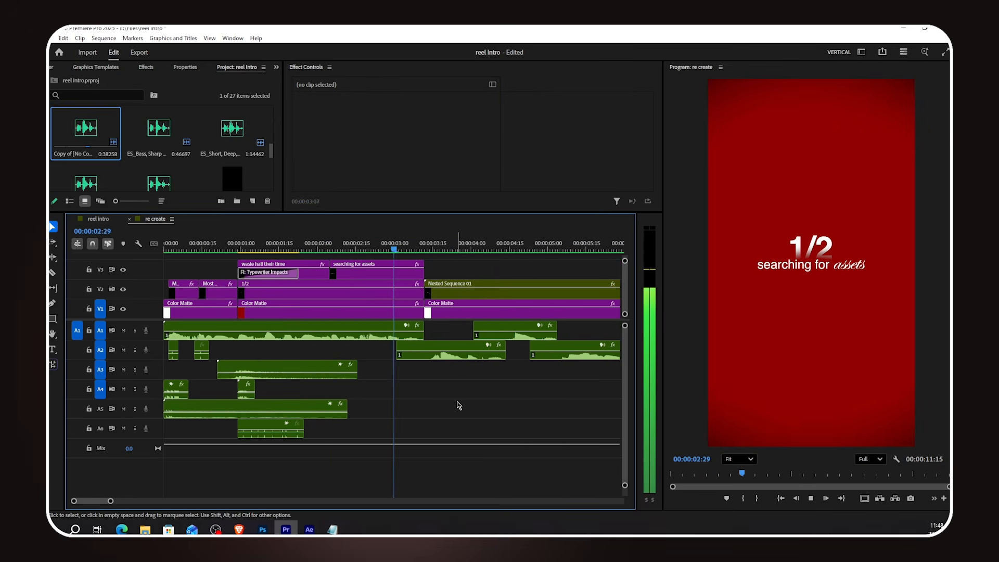
pyautogui.press('space')
# Preview Metallic Hit.mp4 and place it on A6 so that it spans the cut to the Google scene at 00:00:03:12.
pyautogui.click(424, 248)
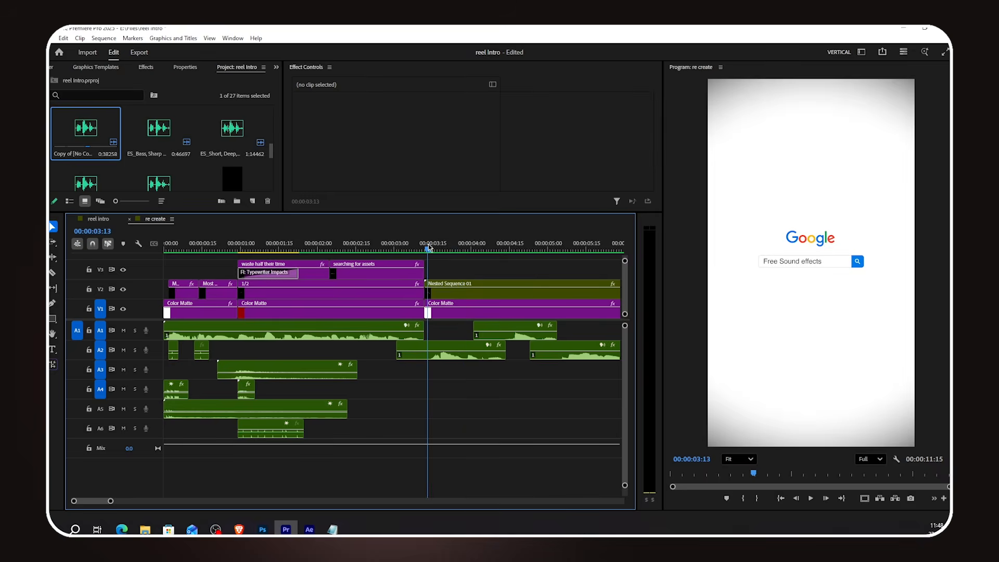
pyautogui.scroll(3, 216, 161)
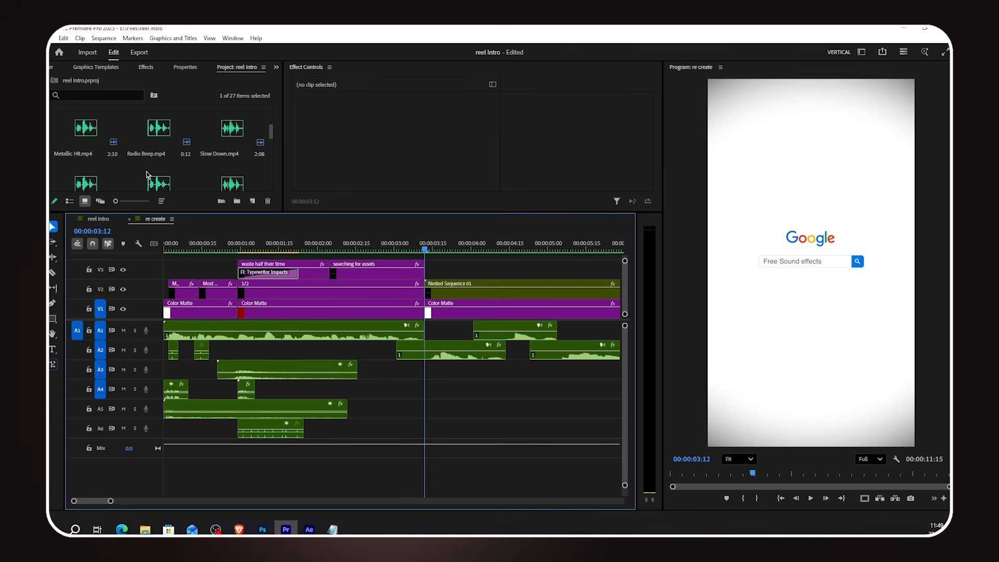
pyautogui.doubleClick(95, 142)
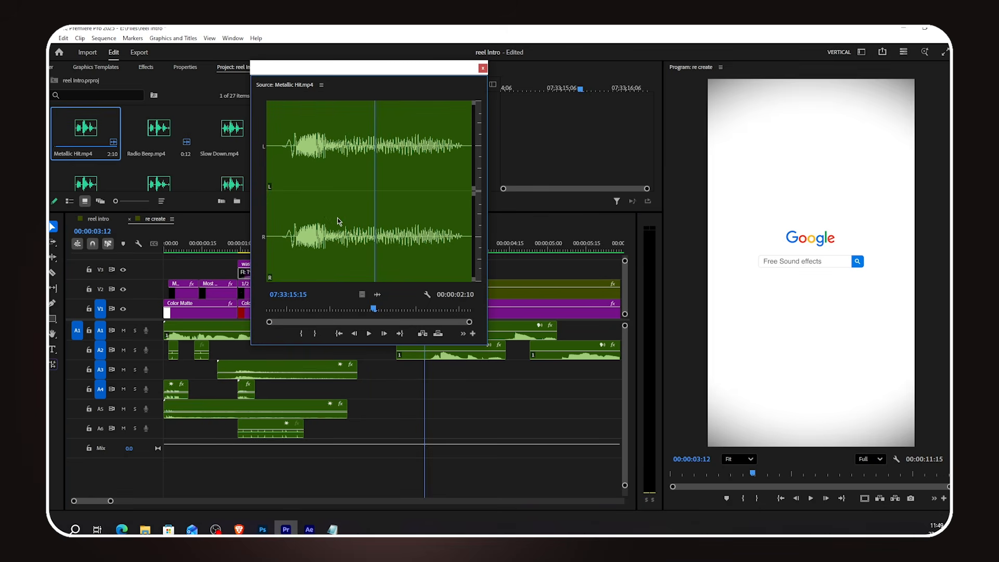
pyautogui.press('space')
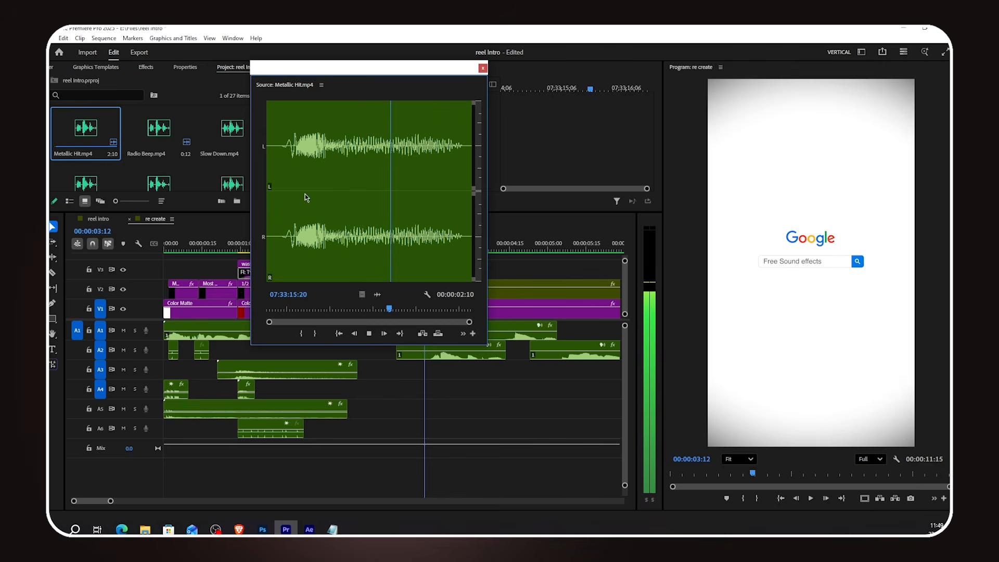
pyautogui.press('space')
pyautogui.click(483, 68)
pyautogui.moveTo(86, 130); pyautogui.dragTo(411, 428)
pyautogui.moveTo(459, 428); pyautogui.dragTo(453, 428)
# Set the Metallic Hit level to -9.2 dB and play back the transition into the Google scene.
pyautogui.moveTo(400, 127); pyautogui.dragTo(364, 127)
pyautogui.click(386, 244)
pyautogui.press('space')
pyautogui.press('space')
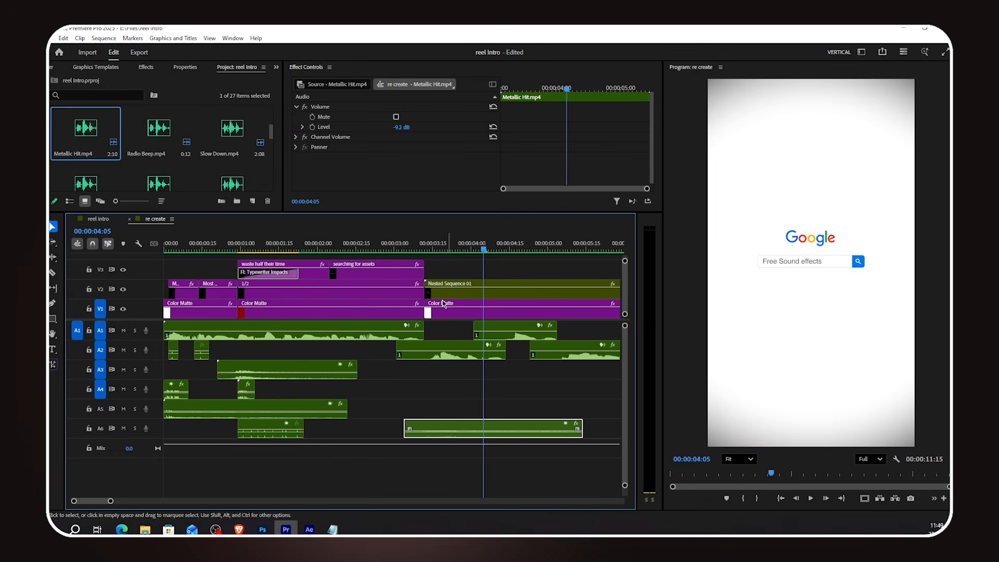
# Preview Deep Bass.mp4 and place it on A5 at the start of Nested Sequence 01.
pyautogui.scroll(-1, 240, 169)
pyautogui.scroll(2, 241, 168)
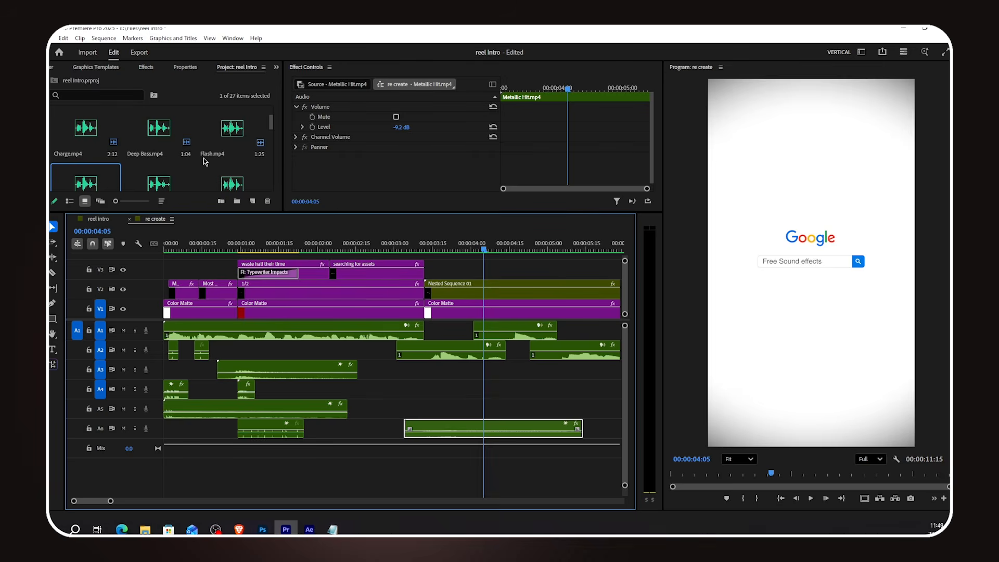
pyautogui.click(166, 158)
pyautogui.doubleClick(165, 128)
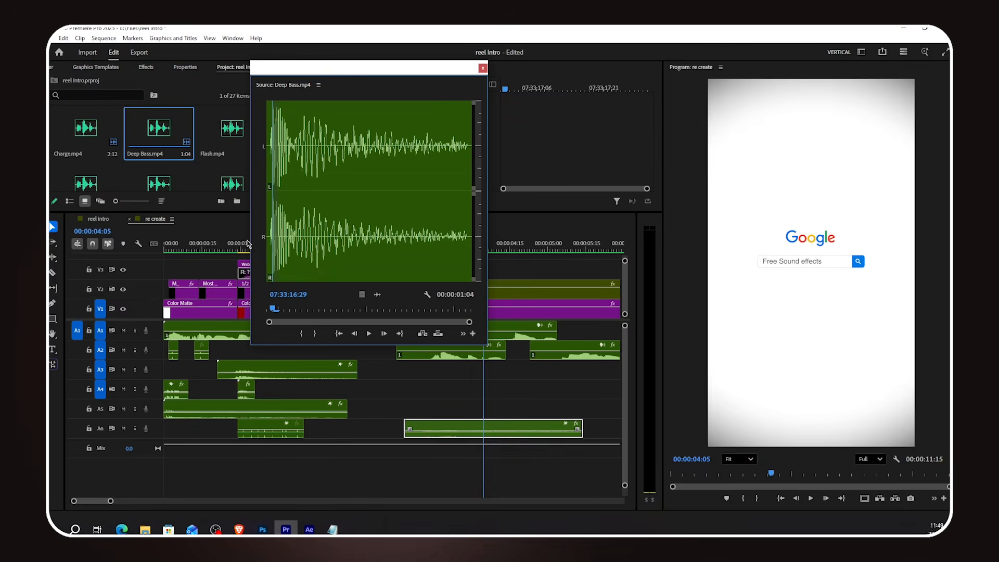
pyautogui.press('space')
pyautogui.press('space')
pyautogui.moveTo(152, 133); pyautogui.dragTo(454, 414)
pyautogui.click(483, 68)
pyautogui.scroll(3, 427, 432)
# Set the Deep Bass level to -11.9 dB and play back the start of the Google scene.
pyautogui.moveTo(402, 127); pyautogui.dragTo(394, 128)
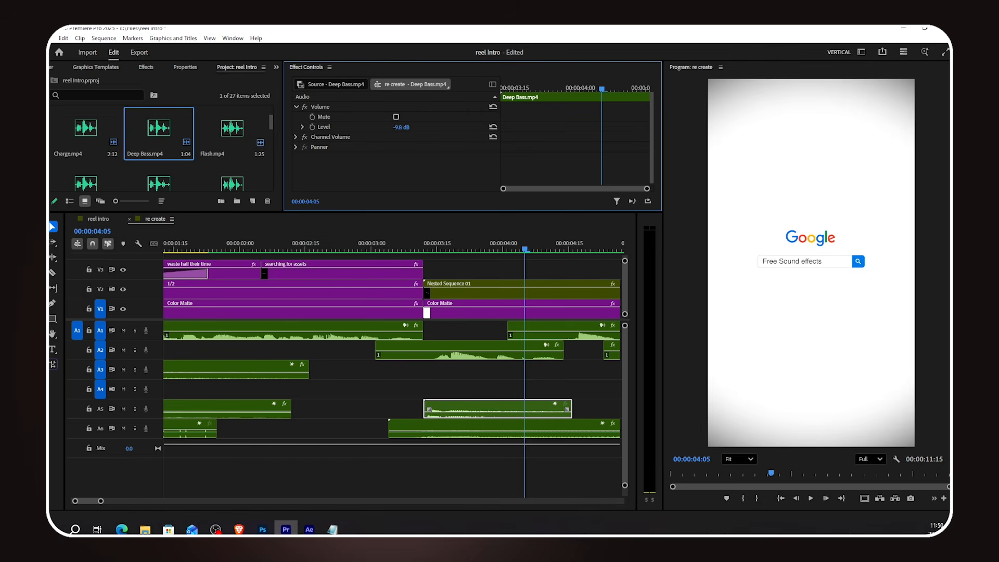
pyautogui.click(406, 253)
pyautogui.press('space')
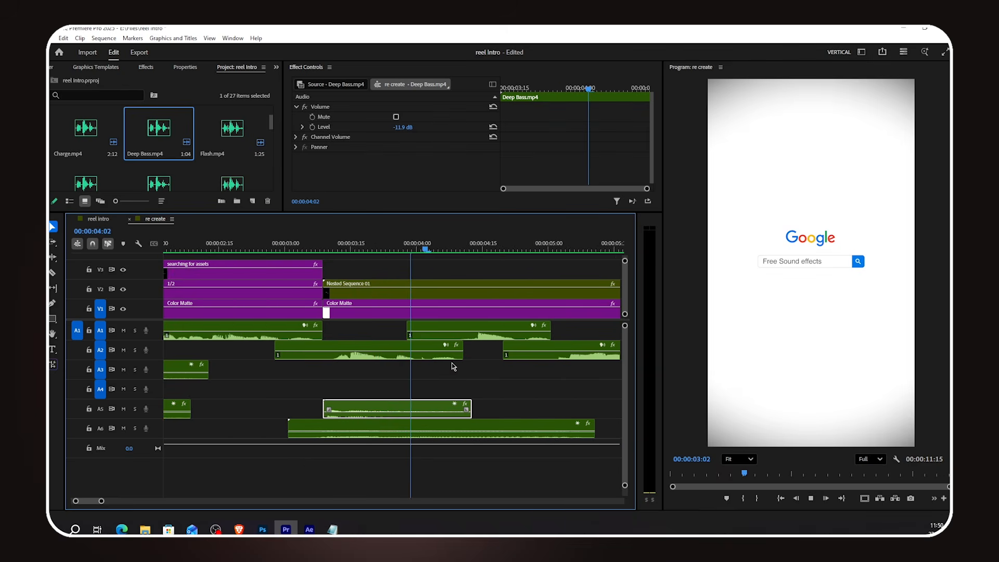
# Mark the second burst of the ES_Short, Deep, Dry sound and place that section on A3 at about 00:00:04:01.
pyautogui.scroll(-2, 230, 141)
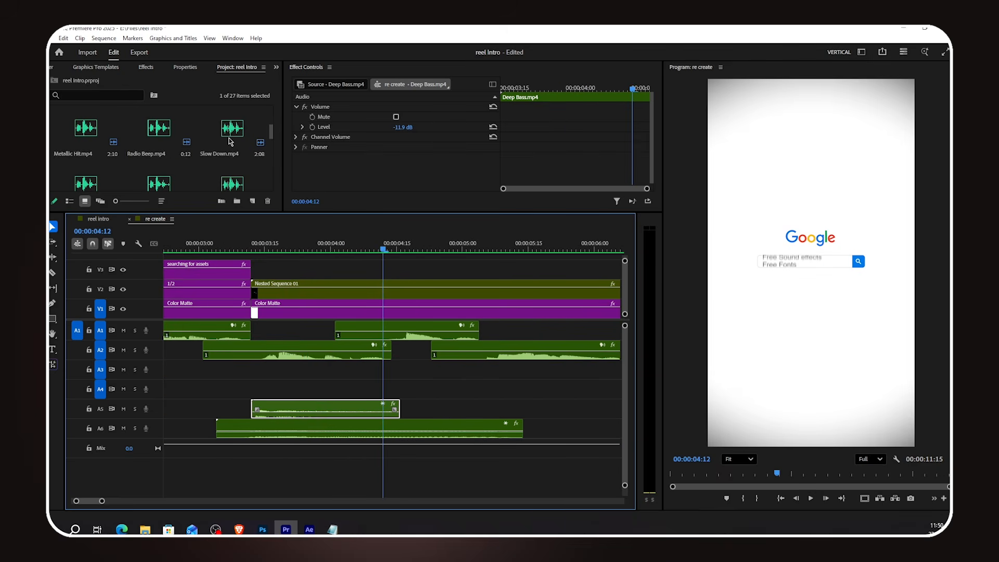
pyautogui.scroll(-2, 230, 141)
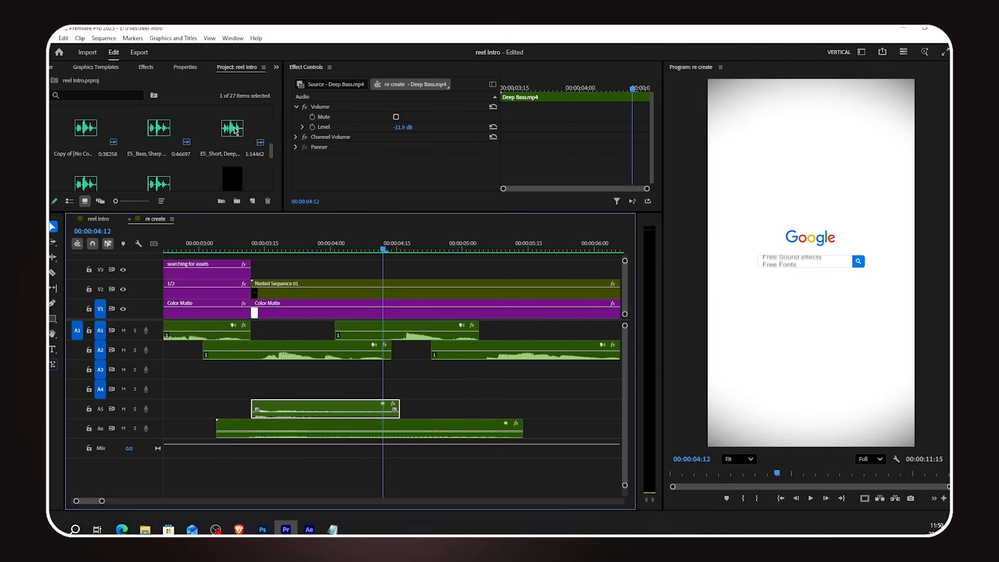
pyautogui.doubleClick(235, 131)
pyautogui.press('space')
pyautogui.press('space')
pyautogui.moveTo(379, 237); pyautogui.dragTo(375, 237)
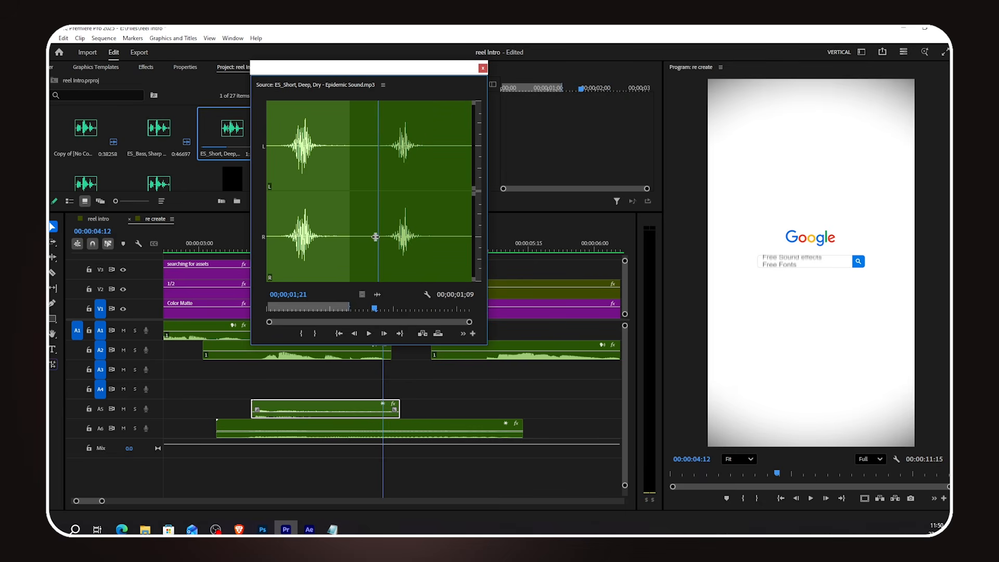
pyautogui.click(301, 334)
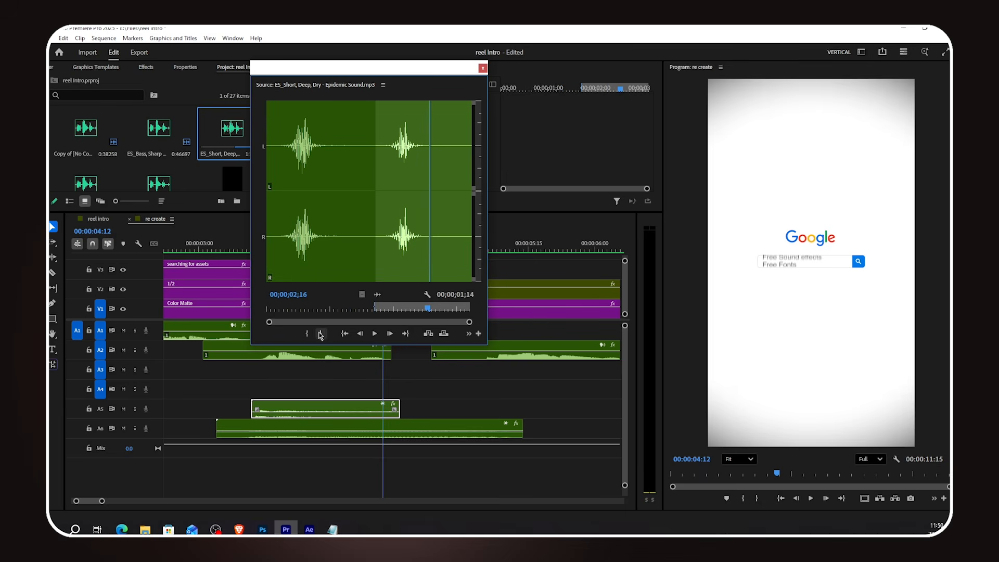
pyautogui.click(321, 334)
pyautogui.moveTo(388, 332); pyautogui.dragTo(336, 379)
pyautogui.click(483, 68)
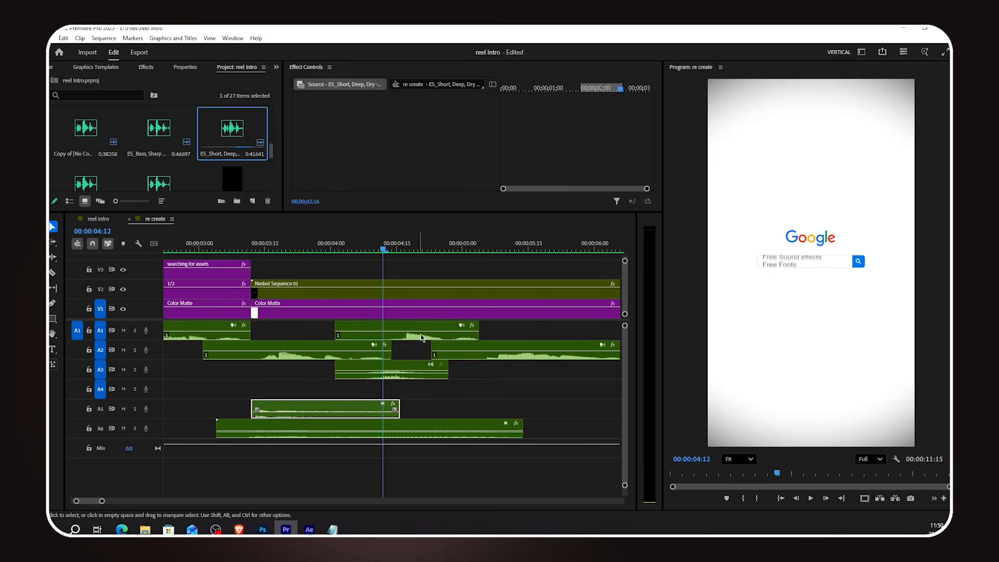
# Align the ES_Short, Deep, Dry peak with the search text change at 00:00:04:12 and set its level to -10.6 dB.
pyautogui.moveTo(406, 369); pyautogui.dragTo(399, 372)
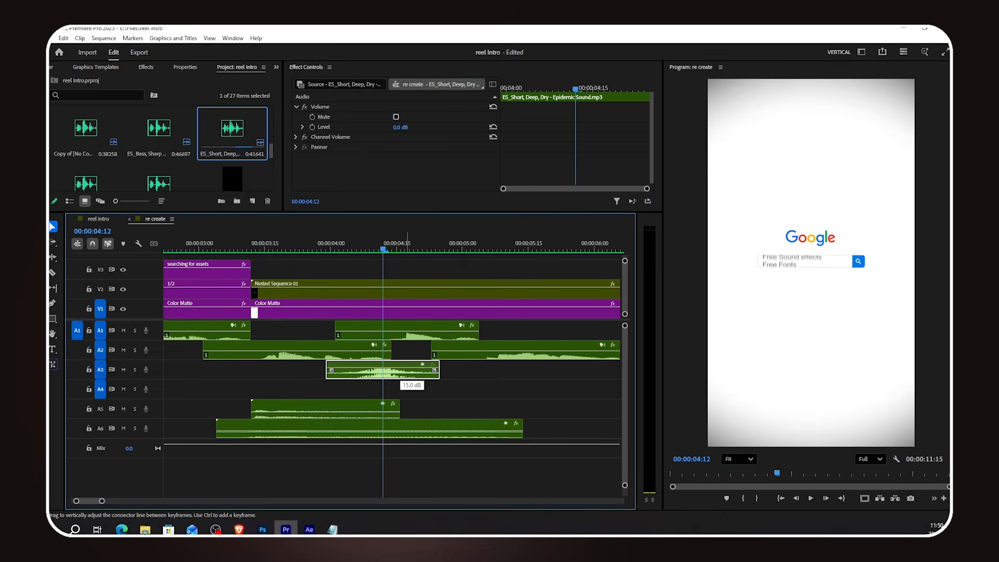
pyautogui.click(408, 128)
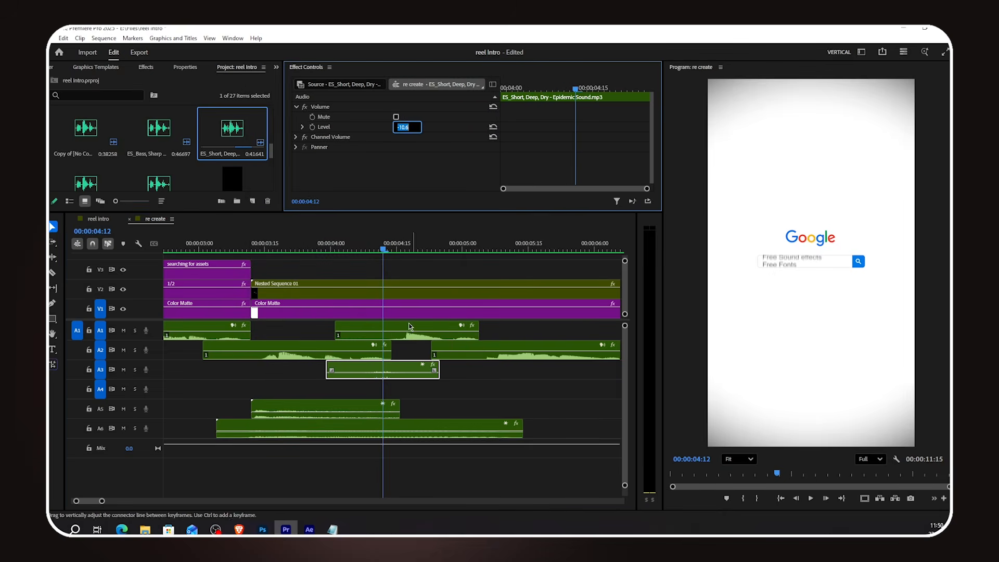
pyautogui.click(425, 398)
# Duplicate the ES_Short, Deep, Dry clip onto A4 for the next search text change and play back the Google scene.
pyautogui.moveTo(398, 372); pyautogui.dragTo(480, 392)
pyautogui.click(335, 250)
pyautogui.press('space')
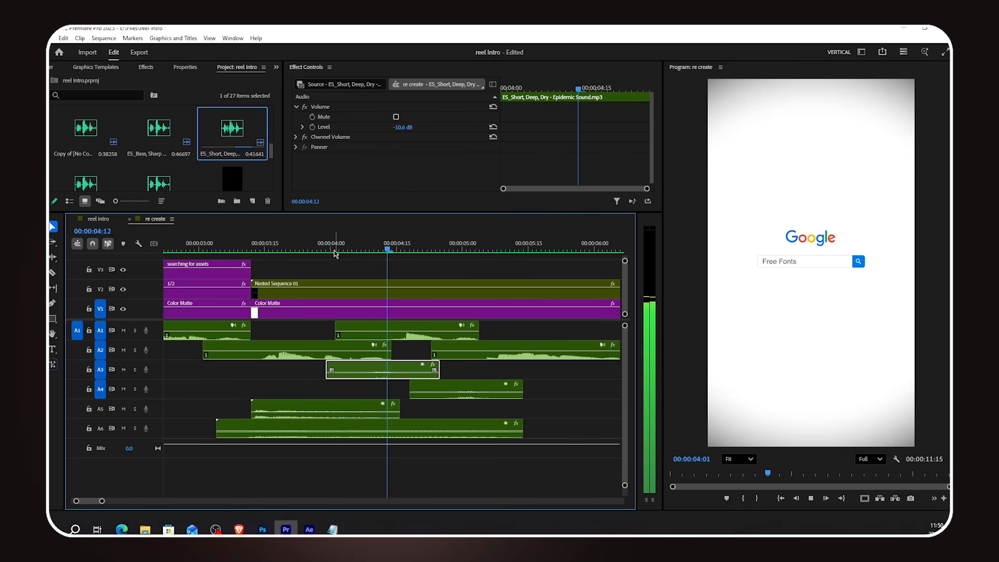
pyautogui.press('space')
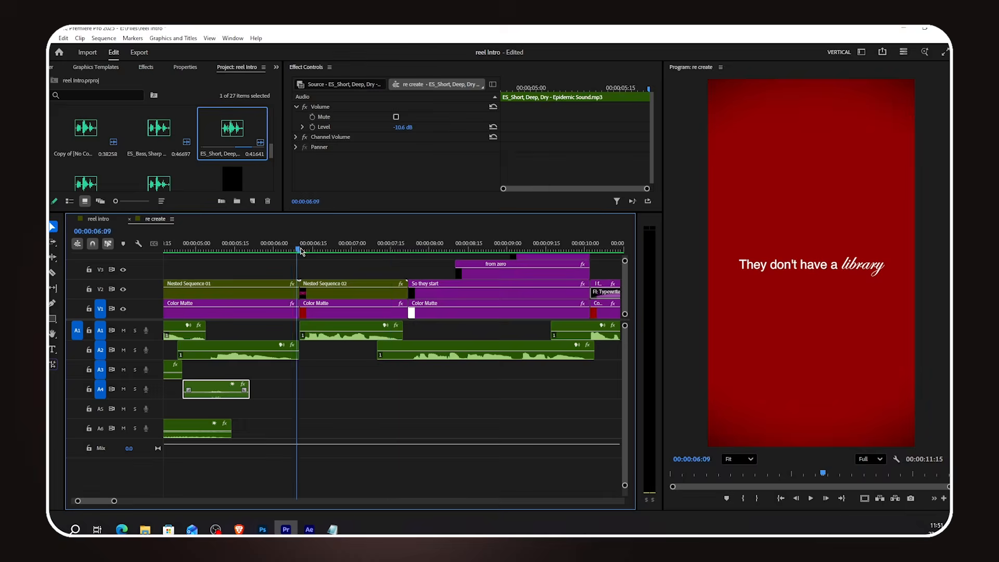
# Copy the phone typing sound on A6 to the start of Nested Sequence 02, at about 00:00:06:10.
pyautogui.scroll(-3, 314, 386)
pyautogui.scroll(3, 314, 386)
pyautogui.scroll(-3, 252, 437)
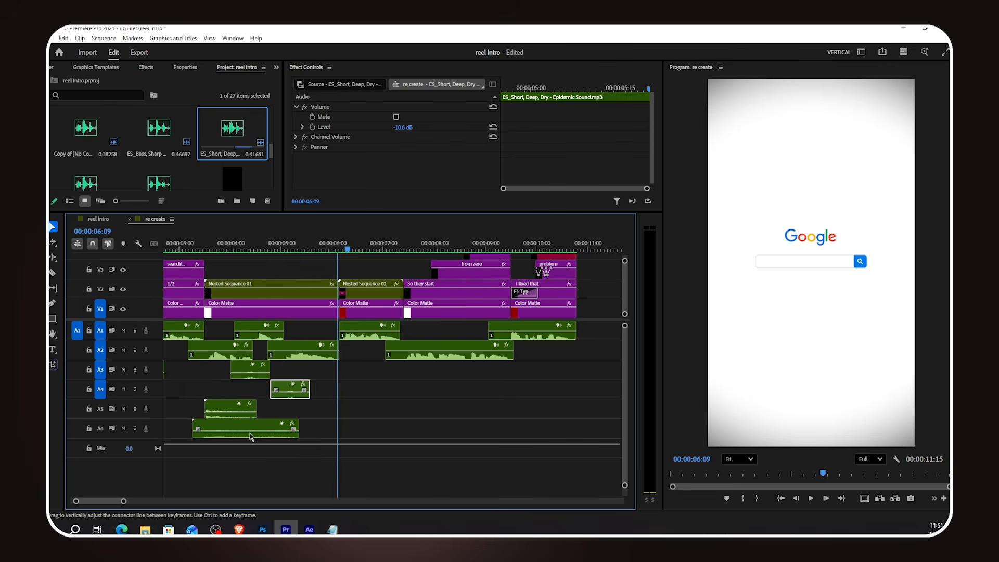
pyautogui.scroll(3, 252, 437)
pyautogui.scroll(3, 250, 436)
pyautogui.click(207, 427)
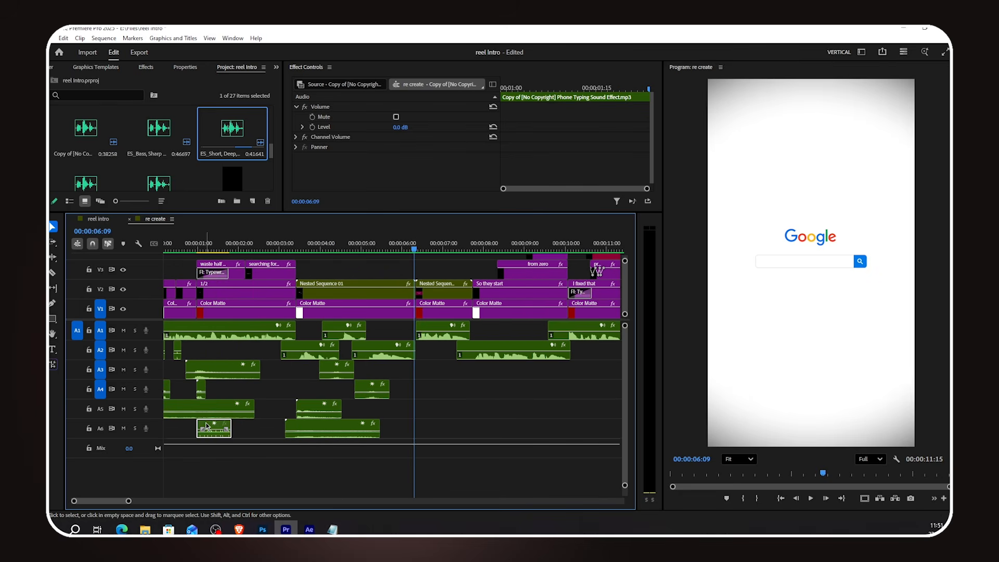
pyautogui.moveTo(239, 430); pyautogui.dragTo(421, 426)
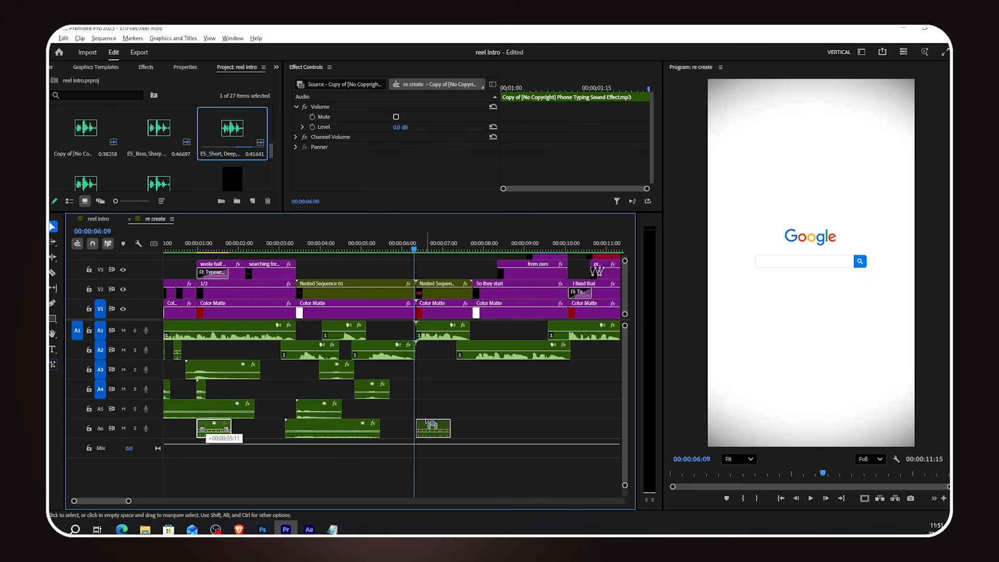
# Play back the library scene and set the copied phone typing clip's level on A6 to -5.0 dB.
pyautogui.scroll(5, 428, 427)
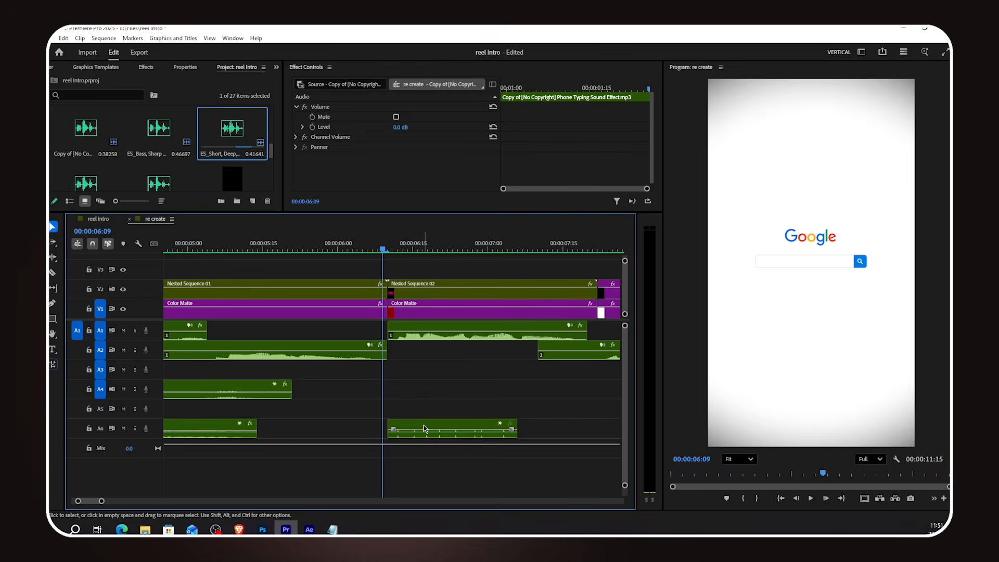
pyautogui.press('space')
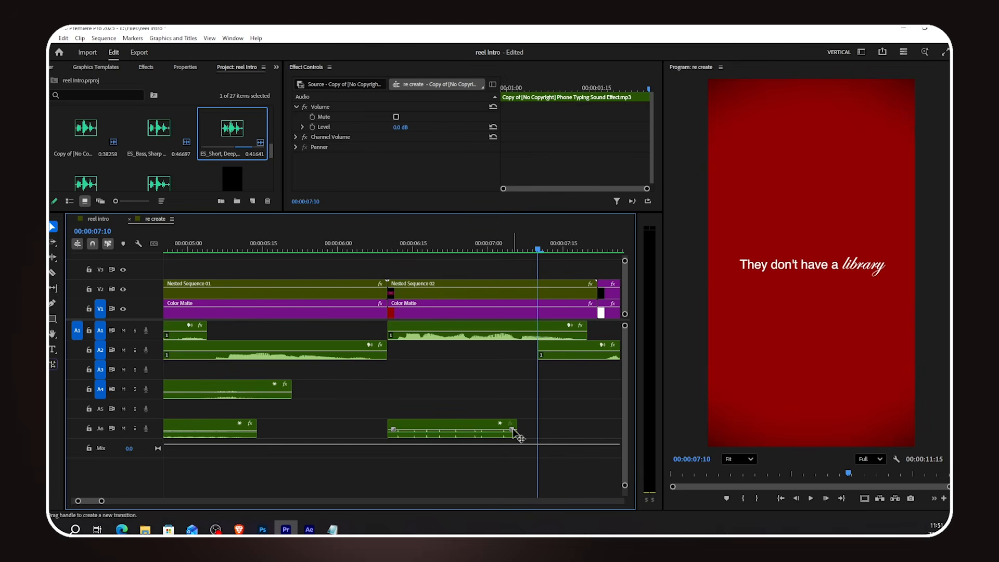
pyautogui.click(513, 430)
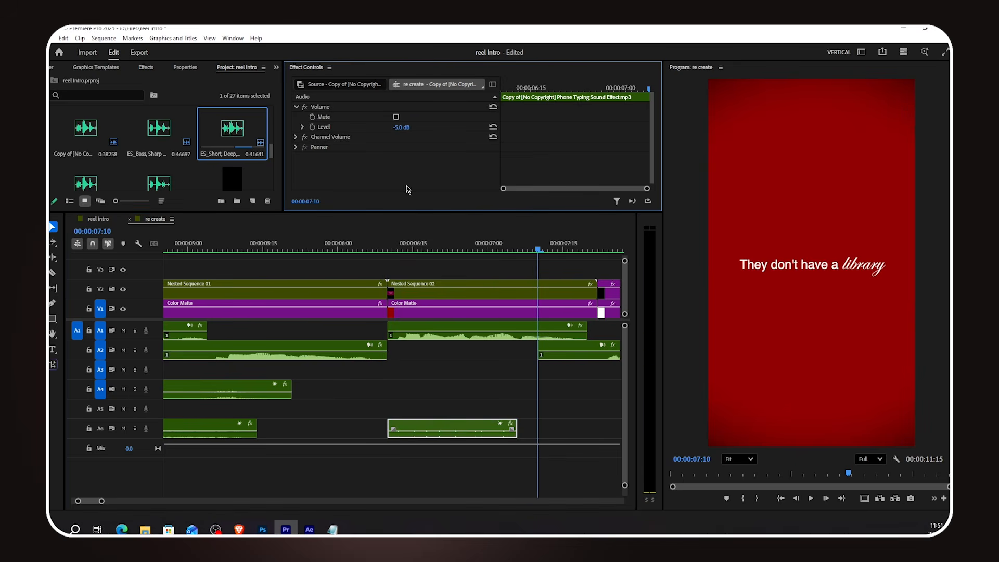
# Mark a new out point at 00;00;01;03 on the ES_Short, Deep, Dry sound and place it on A3 at the start of Nested Sequence 02.
pyautogui.scroll(-3, 423, 371)
pyautogui.doubleClick(232, 130)
pyautogui.press('space')
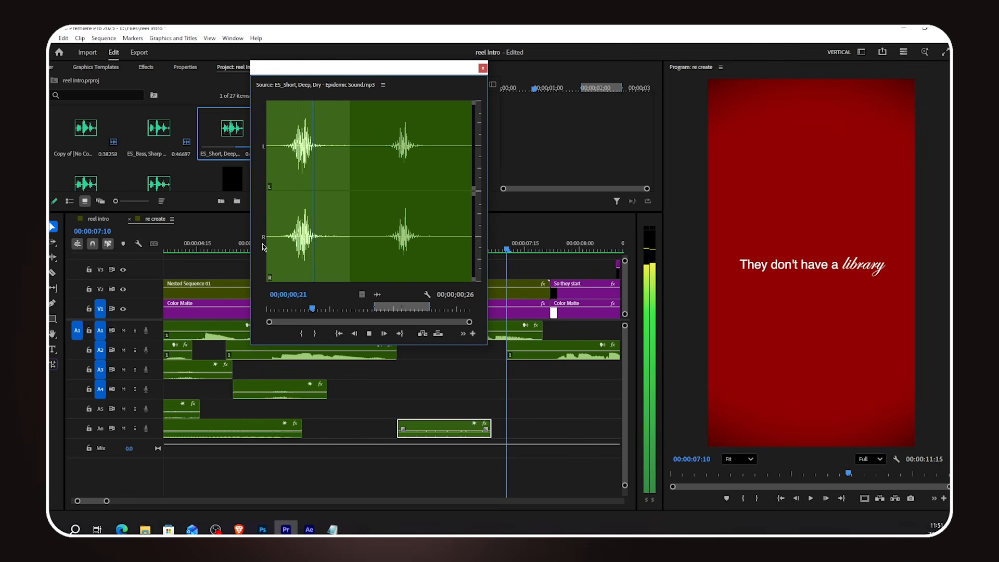
pyautogui.click(341, 308)
pyautogui.click(314, 334)
pyautogui.moveTo(378, 295); pyautogui.dragTo(402, 374)
pyautogui.hotkey('ctrl', 'w')
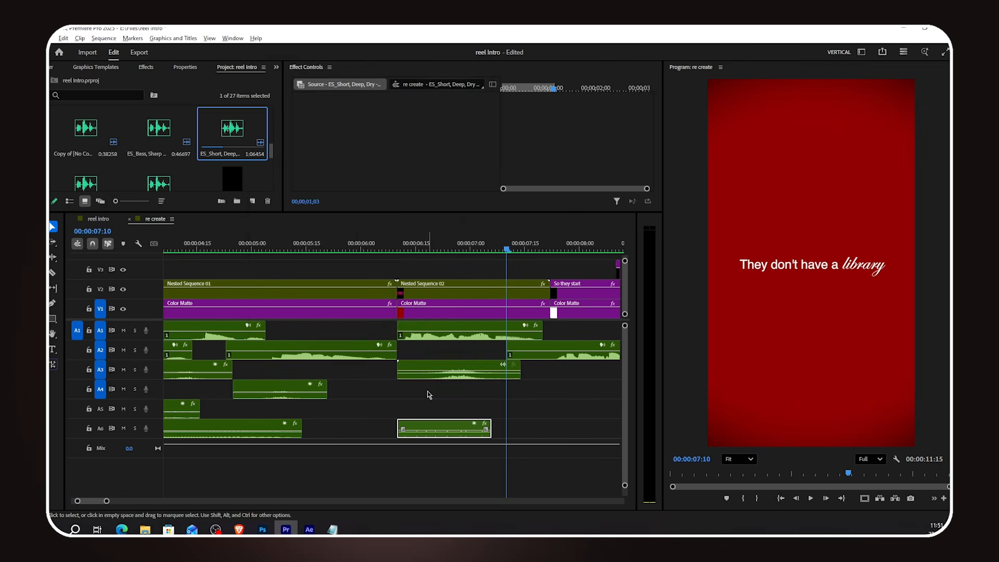
# Align the ES_Short, Deep, Dry peak on A3 with 00:00:06:20, set its level to -10 dB and play back the scene.
pyautogui.scroll(3, 428, 391)
pyautogui.moveTo(516, 370); pyautogui.dragTo(455, 369)
pyautogui.moveTo(369, 250); pyautogui.dragTo(441, 270)
pyautogui.moveTo(453, 368); pyautogui.dragTo(466, 368)
pyautogui.click(400, 127)
pyautogui.write('-10')
pyautogui.press('Return')
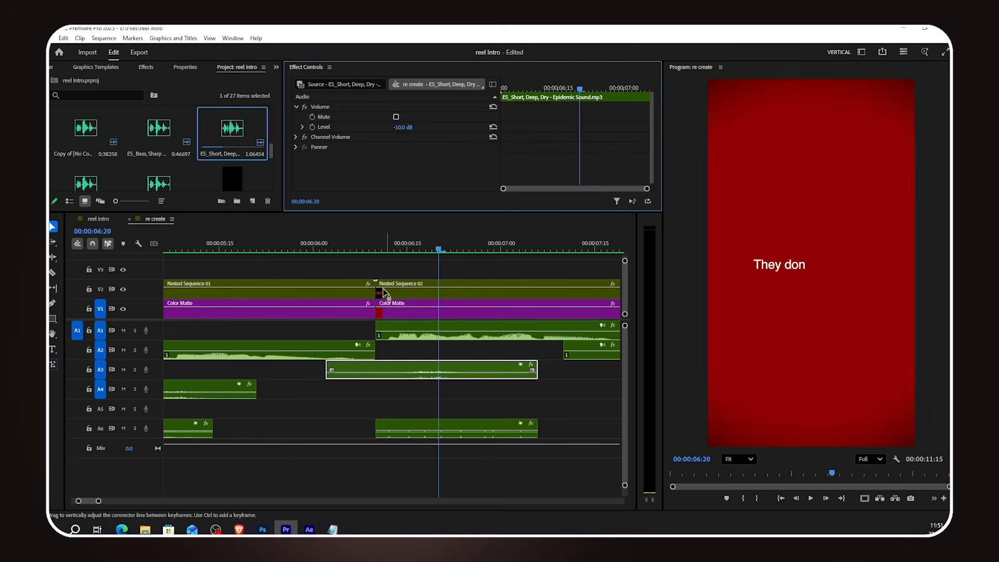
pyautogui.press('space')
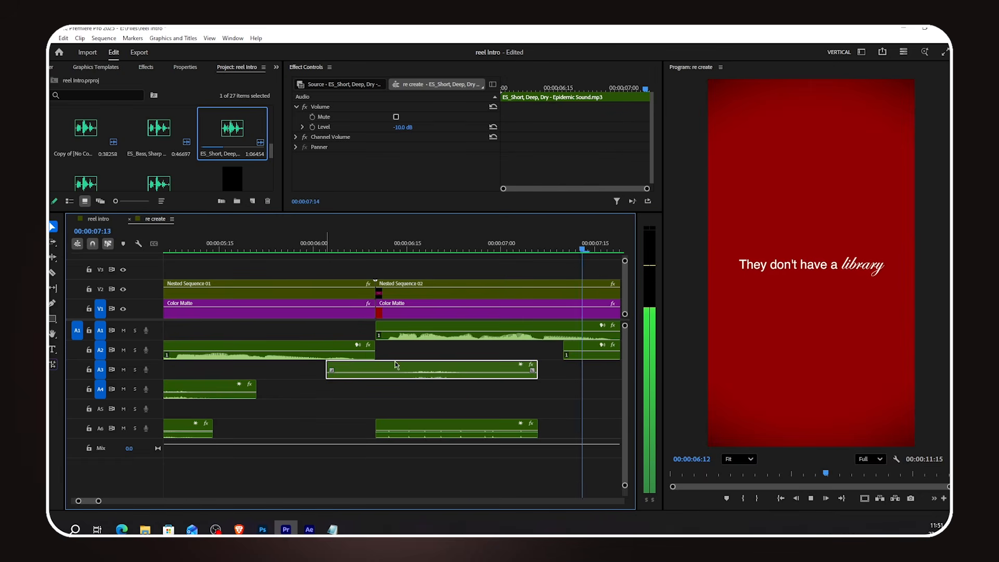
pyautogui.press('space')
# Place Metallic Hit.mp4 on A6 at about 00:00:07:14 for the So they start scene and lower its level to about -11 dB.
pyautogui.scroll(-6, 453, 395)
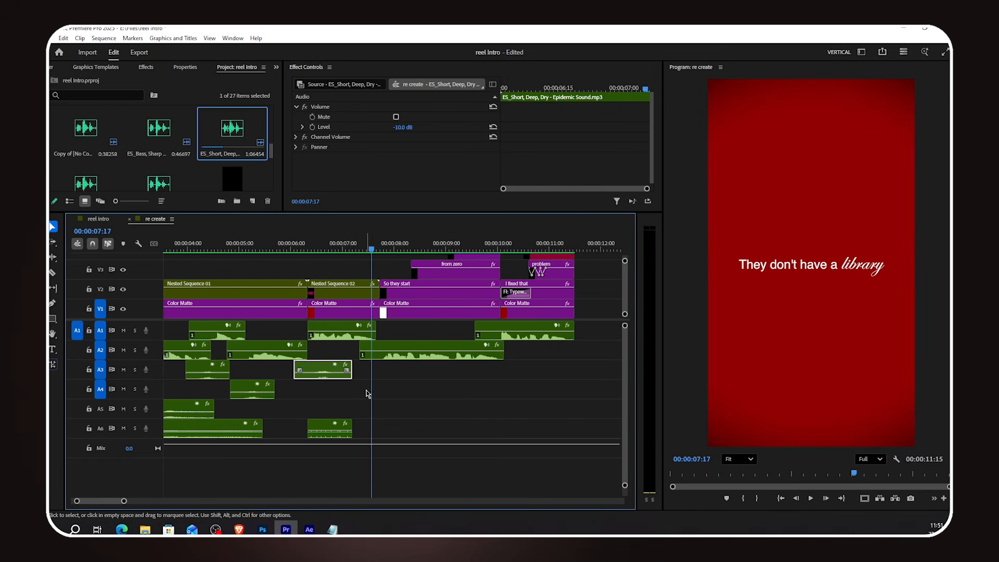
pyautogui.press('space')
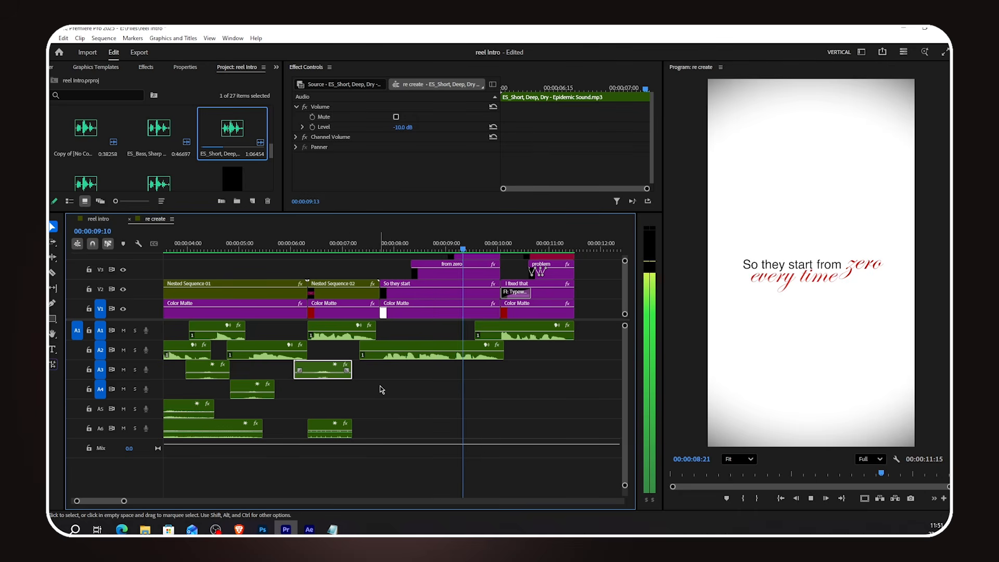
pyautogui.press('space')
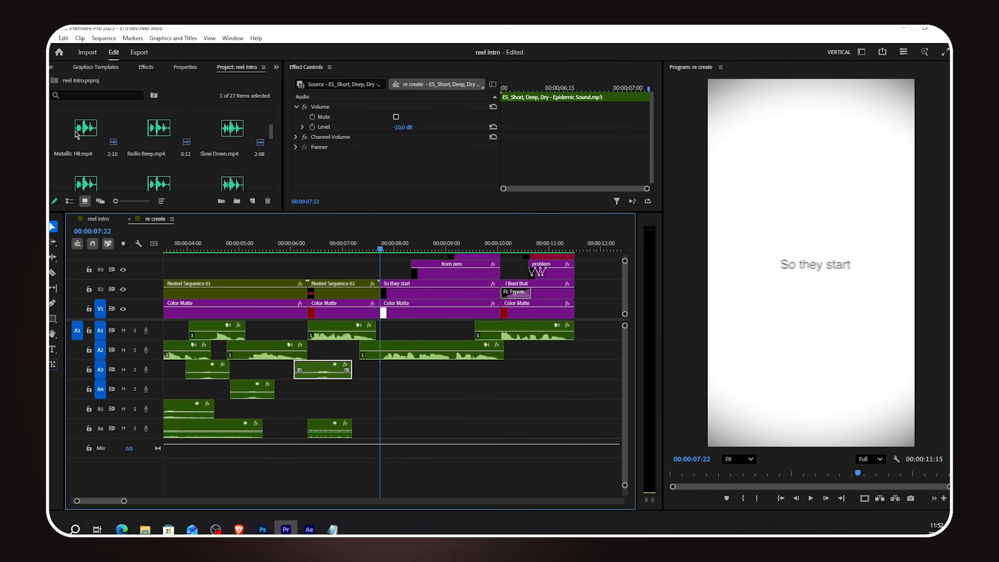
pyautogui.moveTo(86, 130); pyautogui.dragTo(406, 437)
pyautogui.press('=')
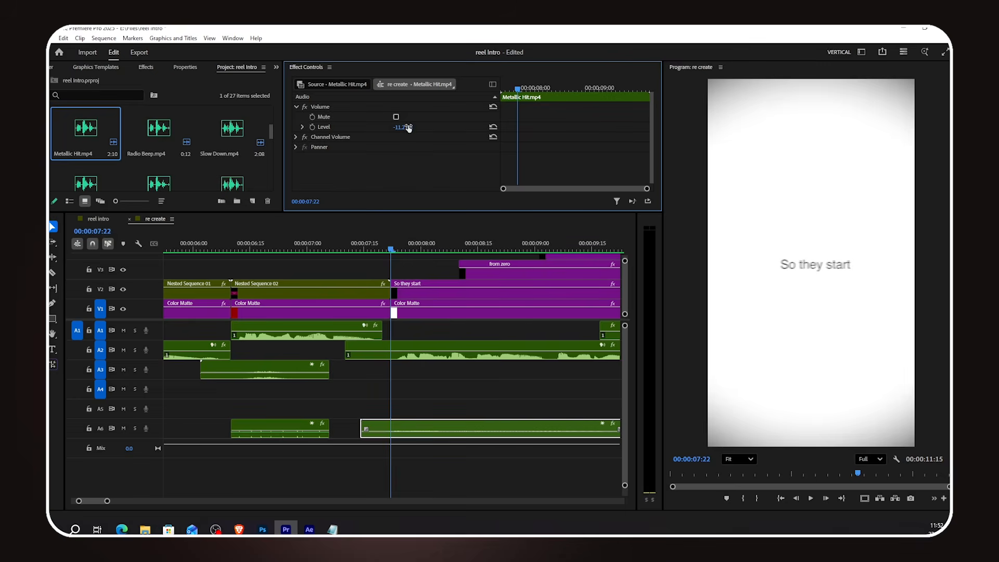
# Preview Slow Down.mp4 and place it on A5 at about 00:00:07:18, above the Metallic Hit clip.
pyautogui.doubleClick(229, 151)
pyautogui.press('space')
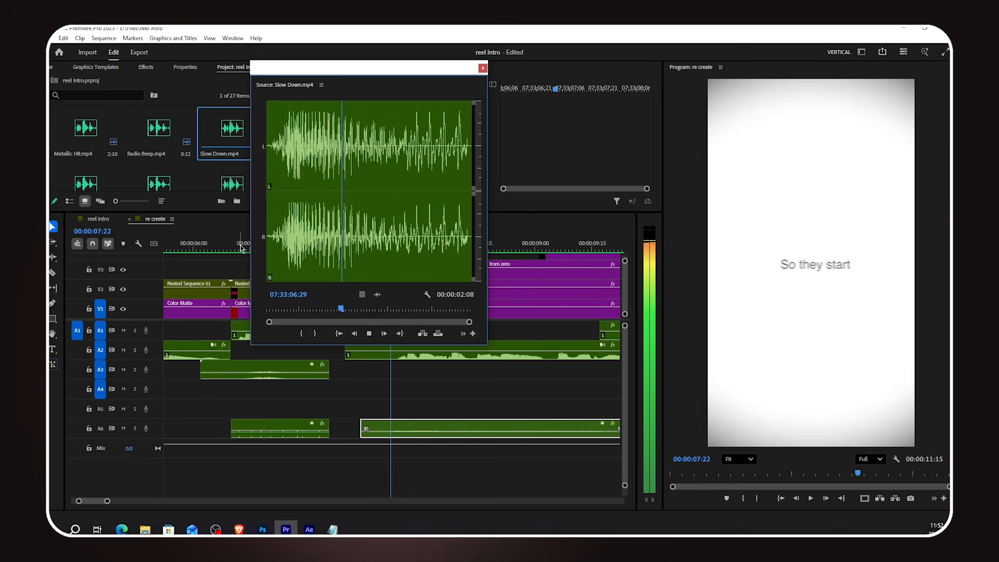
pyautogui.click(484, 67)
pyautogui.moveTo(232, 130); pyautogui.dragTo(397, 417)
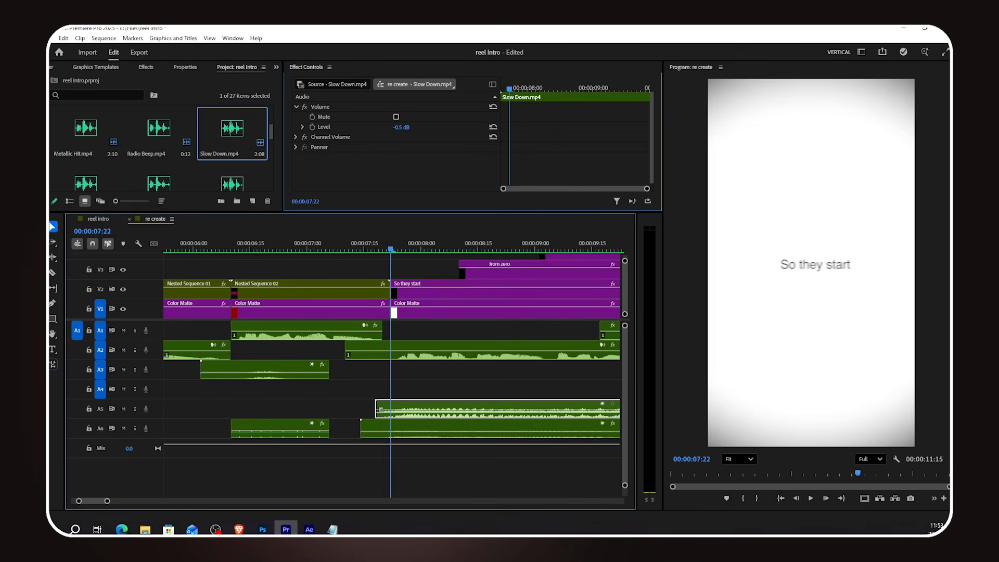
# Set the Slow Down clip's level to -12.6 dB and add a fade-out of about 21 frames at its end.
pyautogui.moveTo(401, 127); pyautogui.dragTo(331, 127)
pyautogui.scroll(-2, 442, 388)
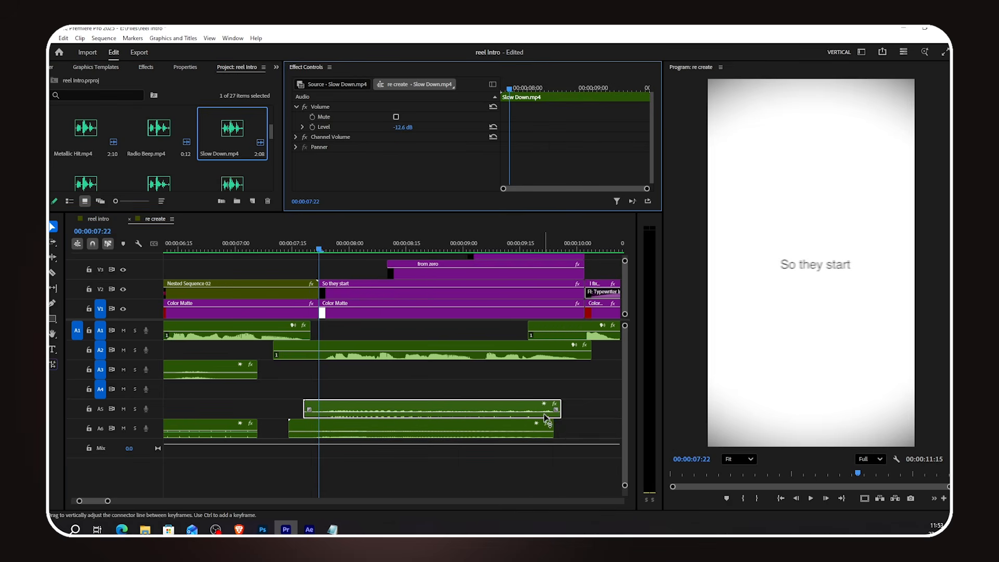
pyautogui.moveTo(558, 410); pyautogui.dragTo(482, 415)
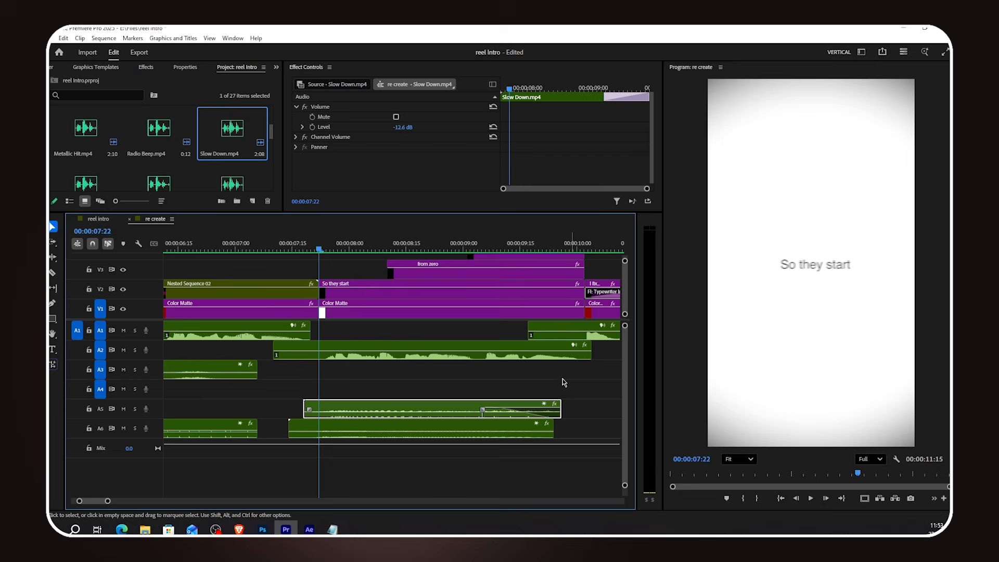
pyautogui.click(482, 383)
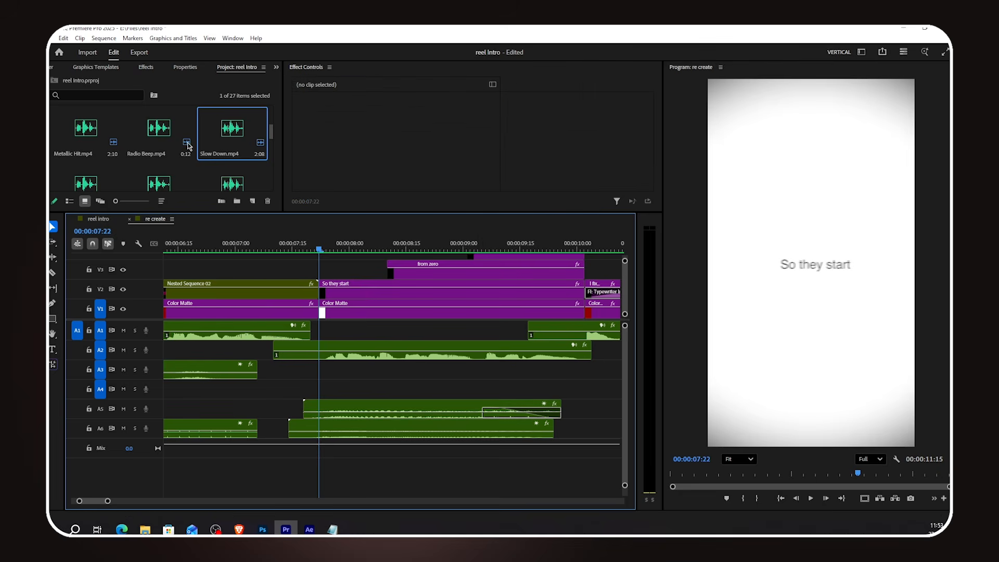
# Preview the ui-pop-sound, place it on A4 at the start of the So they start title and trim it to about 4 frames.
pyautogui.scroll(-1, 172, 139)
pyautogui.click(154, 138)
pyautogui.doubleClick(154, 138)
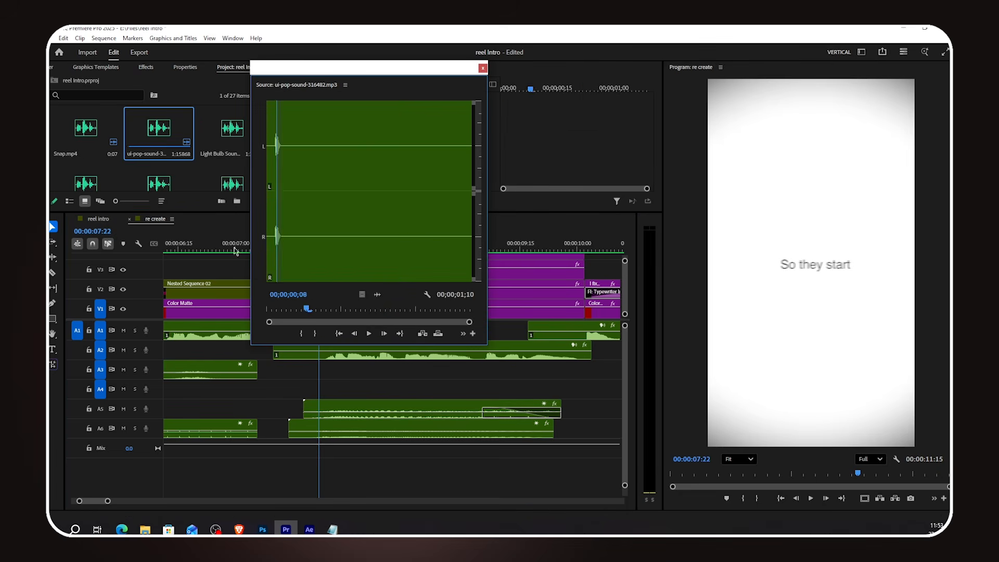
pyautogui.press('space')
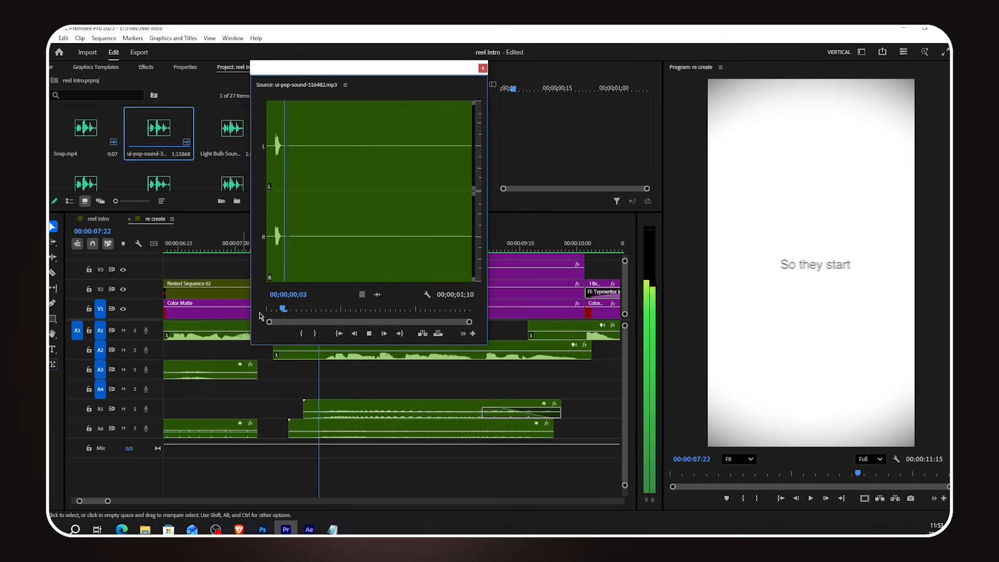
pyautogui.click(482, 68)
pyautogui.moveTo(159, 130); pyautogui.dragTo(319, 391)
pyautogui.moveTo(467, 389); pyautogui.dragTo(333, 395)
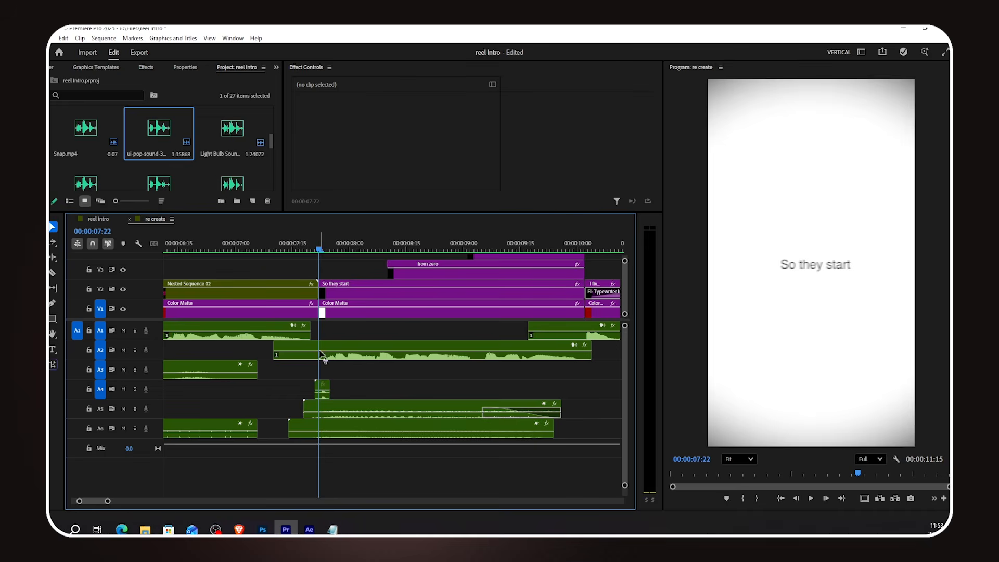
# Play through the scene and copy the pop clip on A4 to the from zero title at 00:00:08:10 and to about 00:00:09:01.
pyautogui.click(316, 244)
pyautogui.moveTo(316, 245); pyautogui.dragTo(301, 246)
pyautogui.press('space')
pyautogui.press('space')
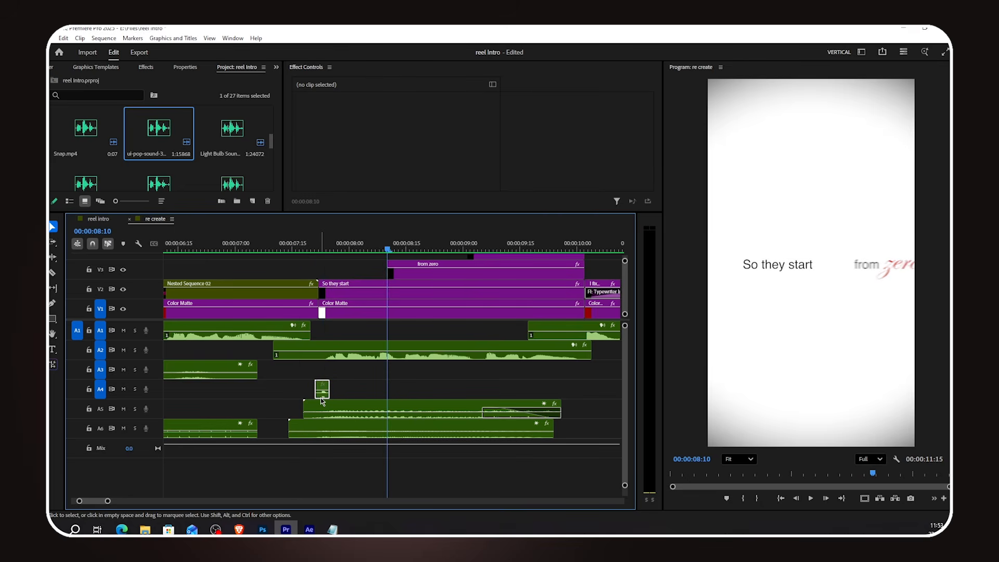
pyautogui.moveTo(321, 398); pyautogui.dragTo(390, 392)
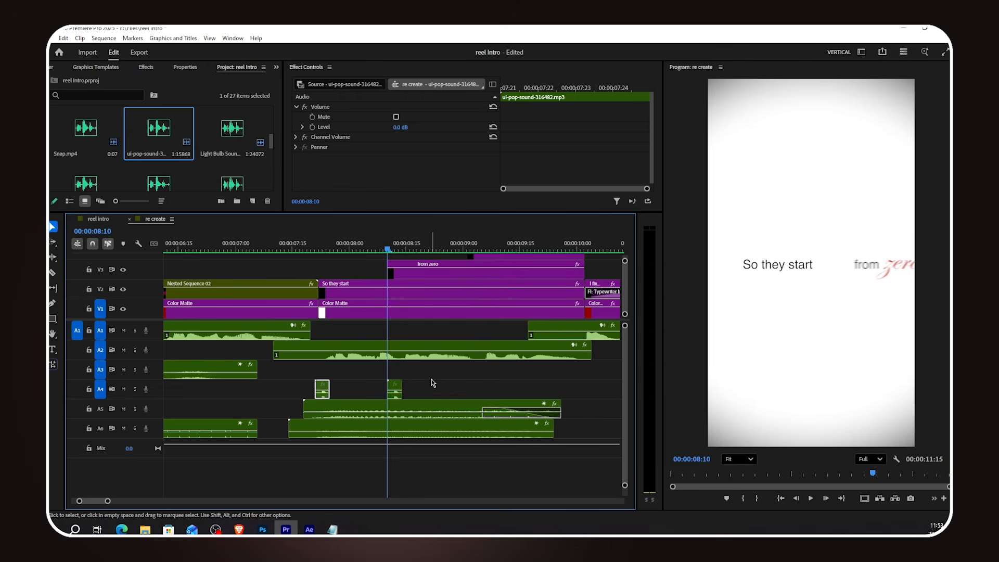
pyautogui.press('space')
pyautogui.press('space')
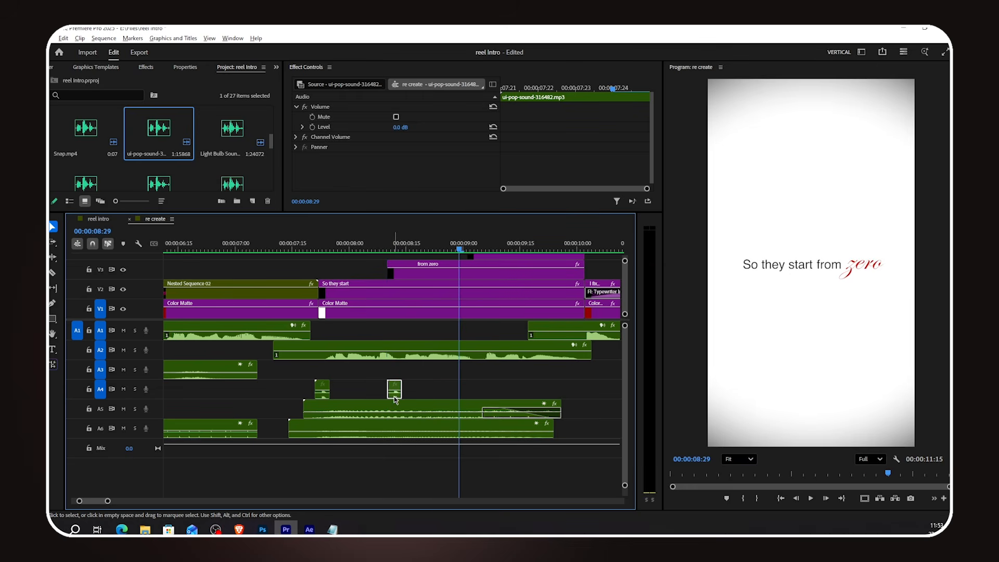
pyautogui.moveTo(479, 396); pyautogui.dragTo(478, 394)
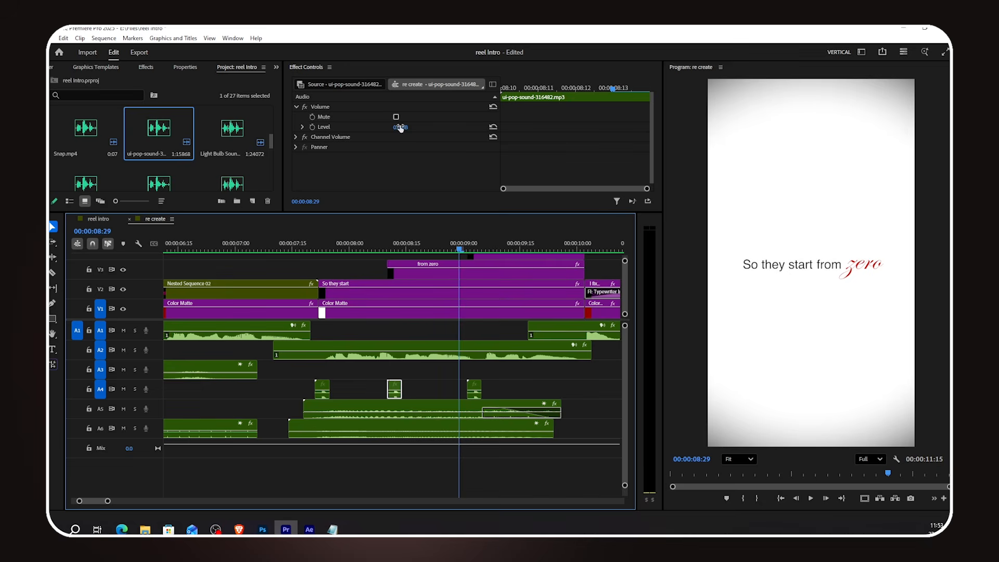
# Give all three pop clips on A4 a level of -6.1 dB and play back the So they start scene.
pyautogui.moveTo(400, 128); pyautogui.dragTo(380, 128)
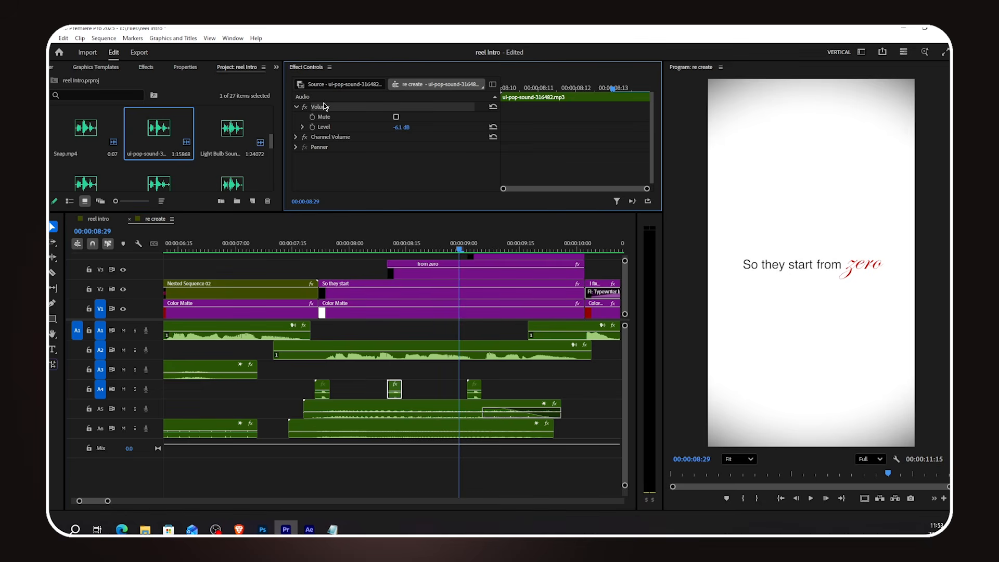
pyautogui.moveTo(512, 362); pyautogui.dragTo(321, 395)
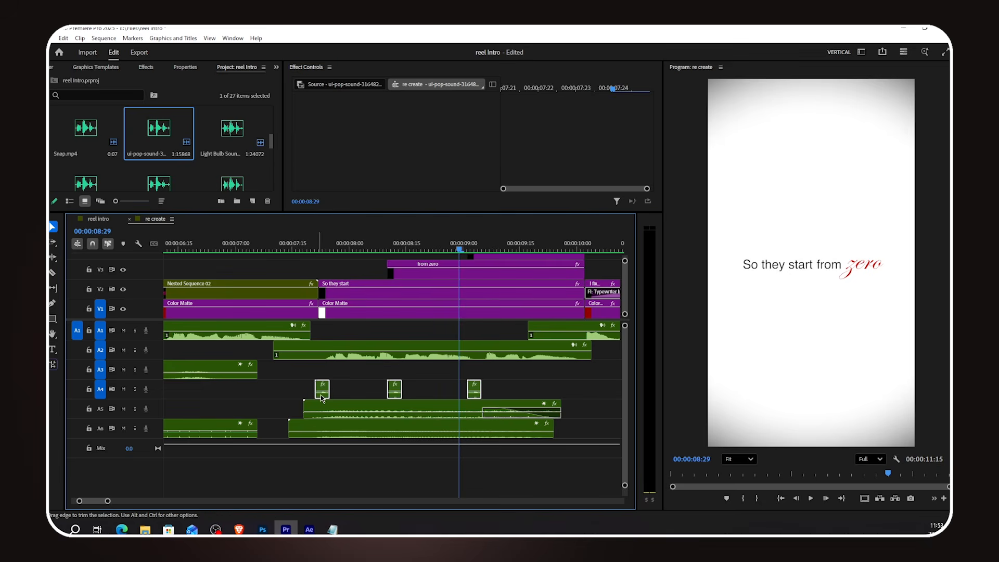
pyautogui.click(295, 249)
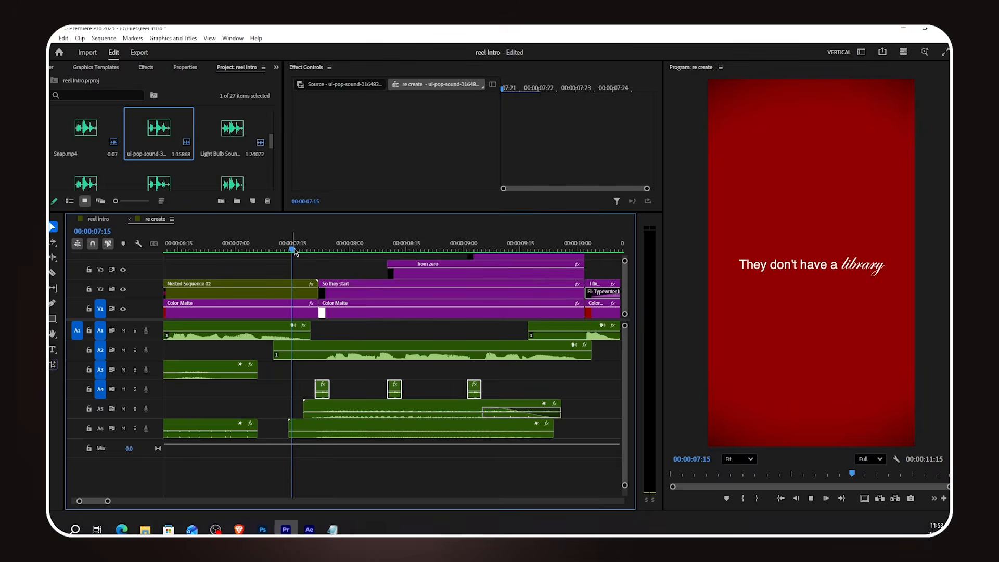
pyautogui.press('space')
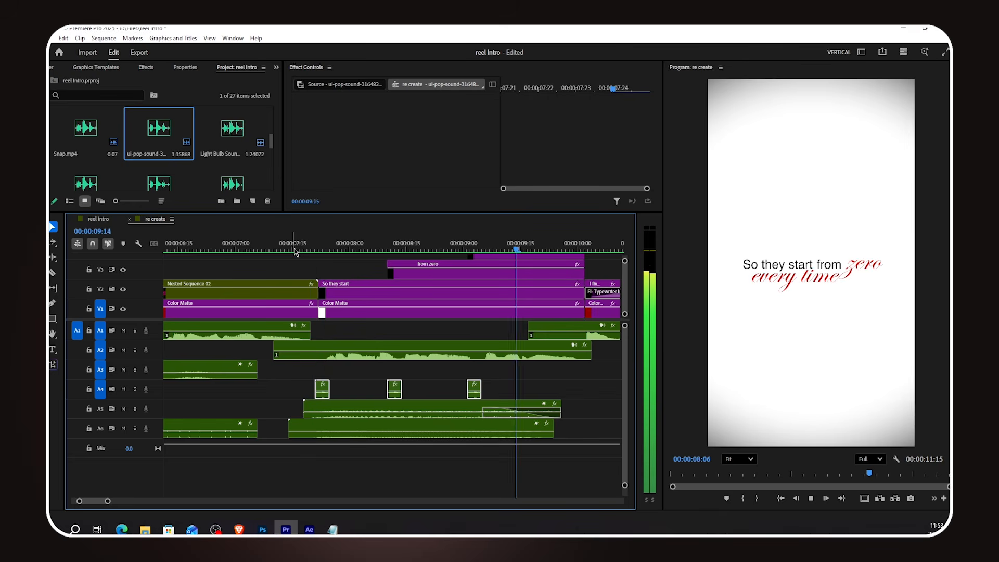
pyautogui.press('space')
# Play back the I fixed that scene and copy the phone typing clip from A6 onto A5 at about 00:00:10:02.
pyautogui.scroll(-2, 437, 357)
pyautogui.scroll(-3, 474, 368)
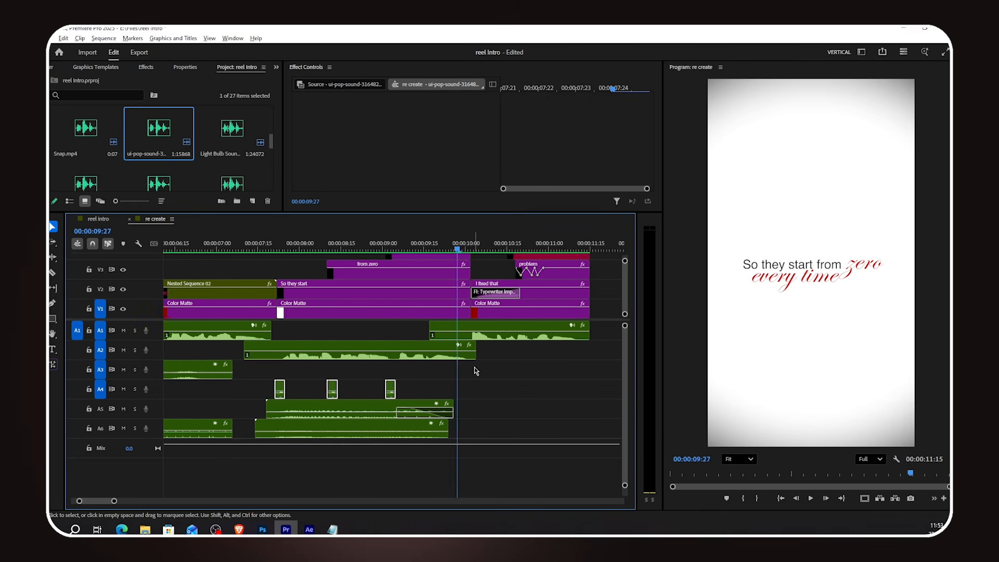
pyautogui.press('space')
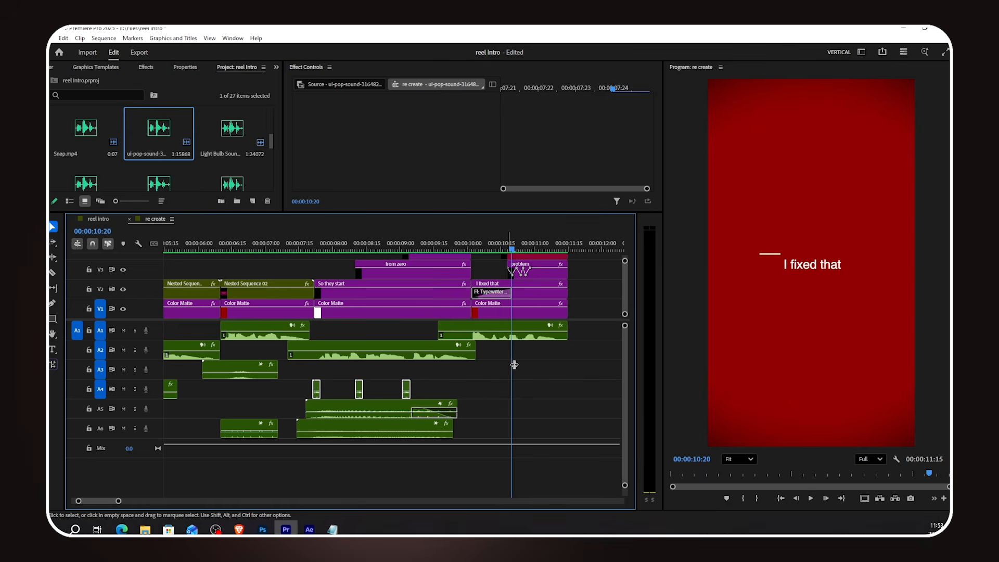
pyautogui.press('space')
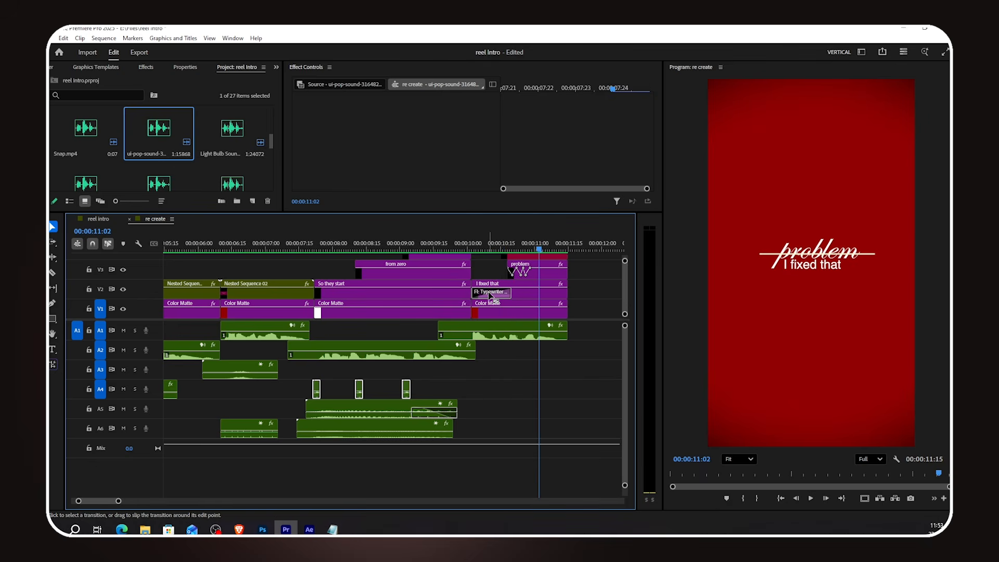
pyautogui.click(250, 429)
pyautogui.moveTo(262, 429); pyautogui.dragTo(496, 409)
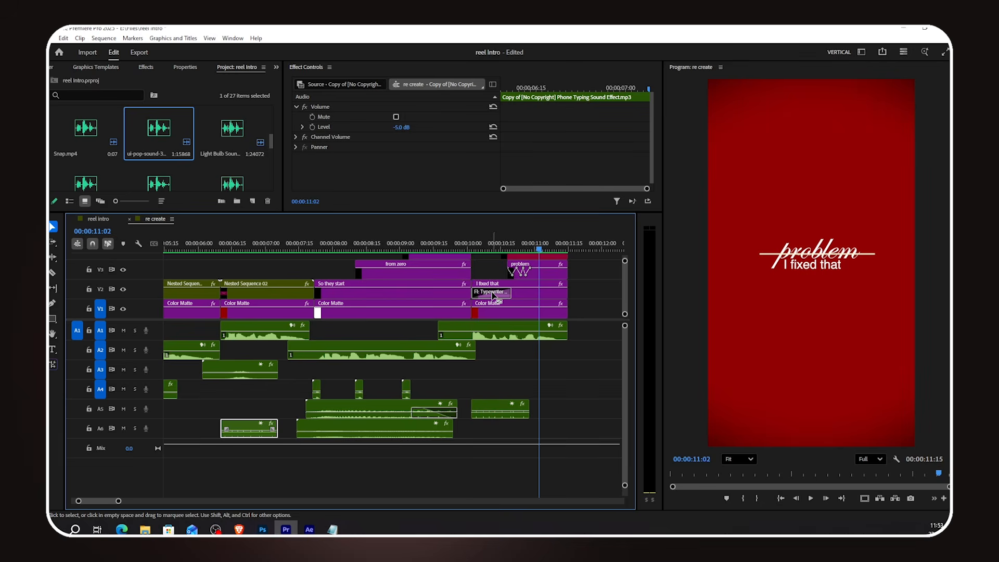
# Trim the copied phone typing clip on A5 to end at about 00:00:10:18, where the problem title begins, and play it back.
pyautogui.click(475, 250)
pyautogui.scroll(3, 512, 410)
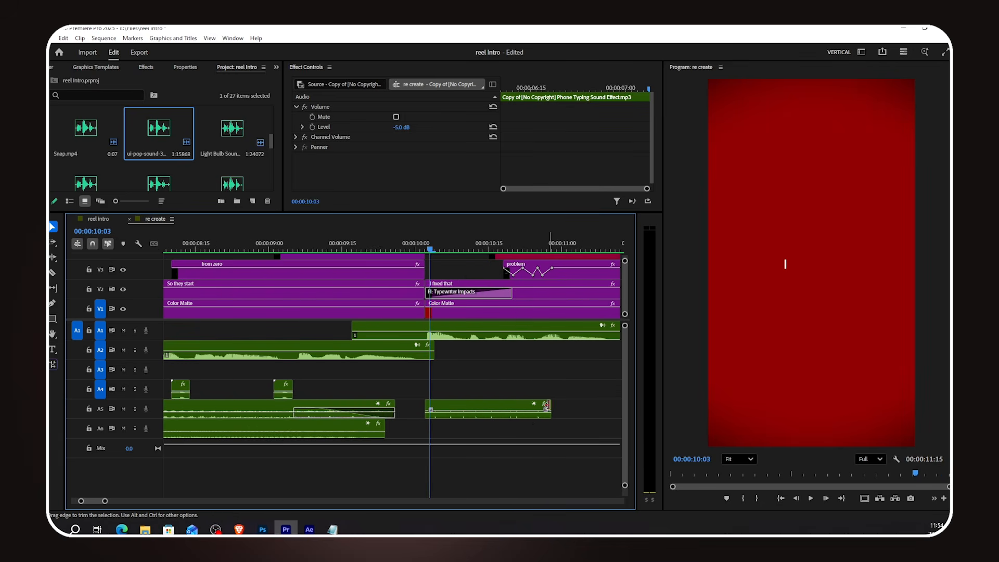
pyautogui.moveTo(547, 405); pyautogui.dragTo(503, 409)
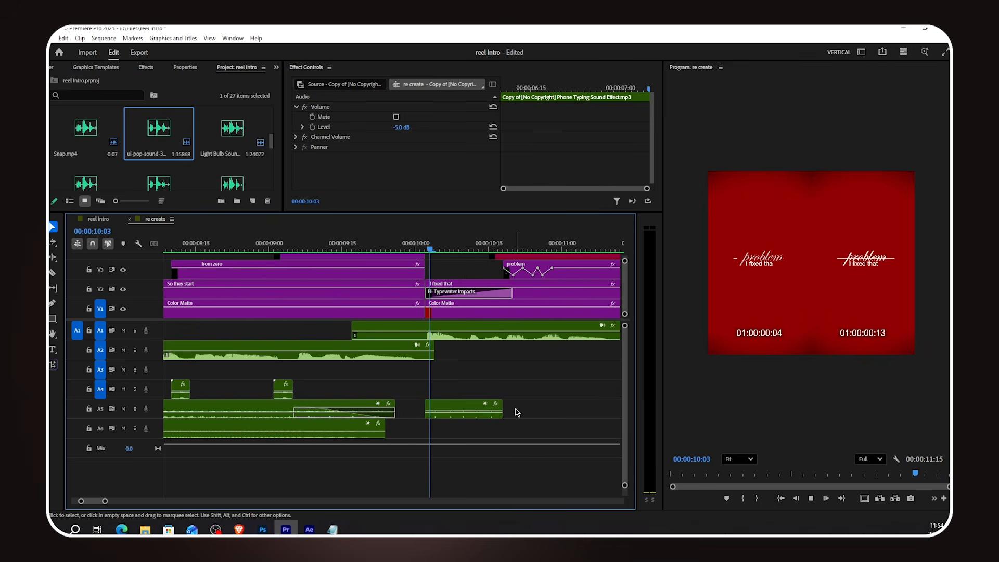
pyautogui.press('space')
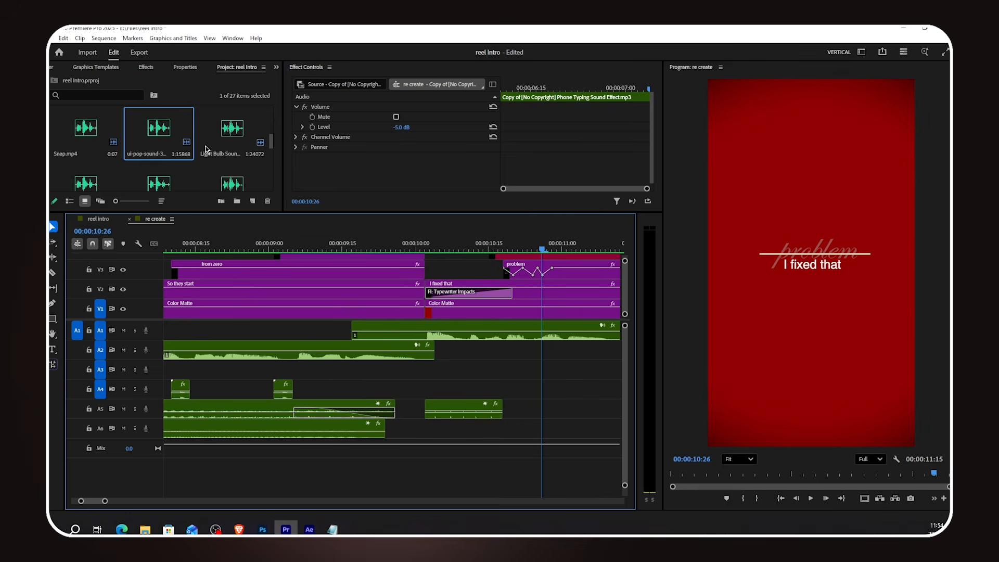
# Set the Light Bulb Sound Effect's in point at 00;00;04;13 and add the trimmed sound to A2 near the problem title.
pyautogui.doubleClick(229, 131)
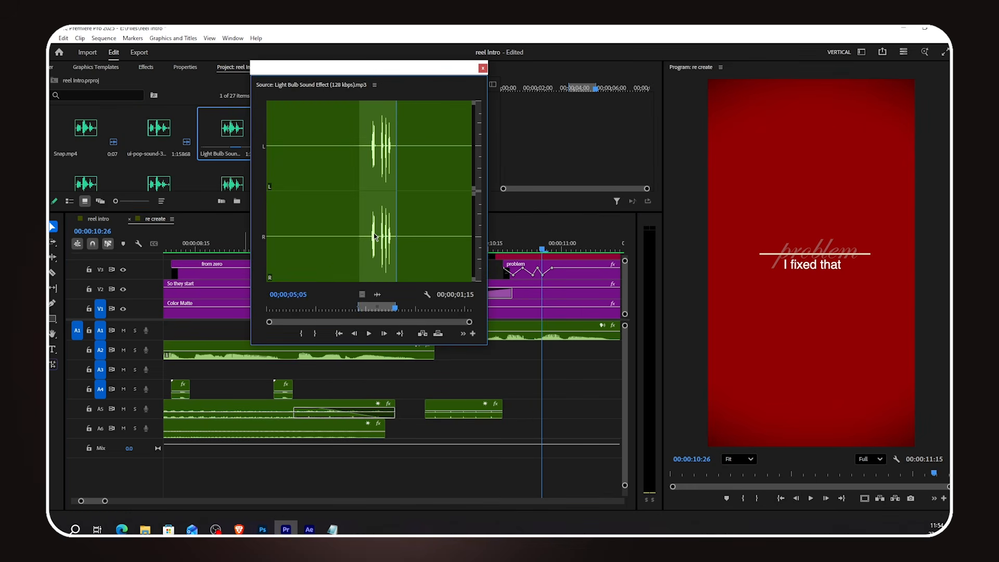
pyautogui.moveTo(377, 235); pyautogui.dragTo(378, 238)
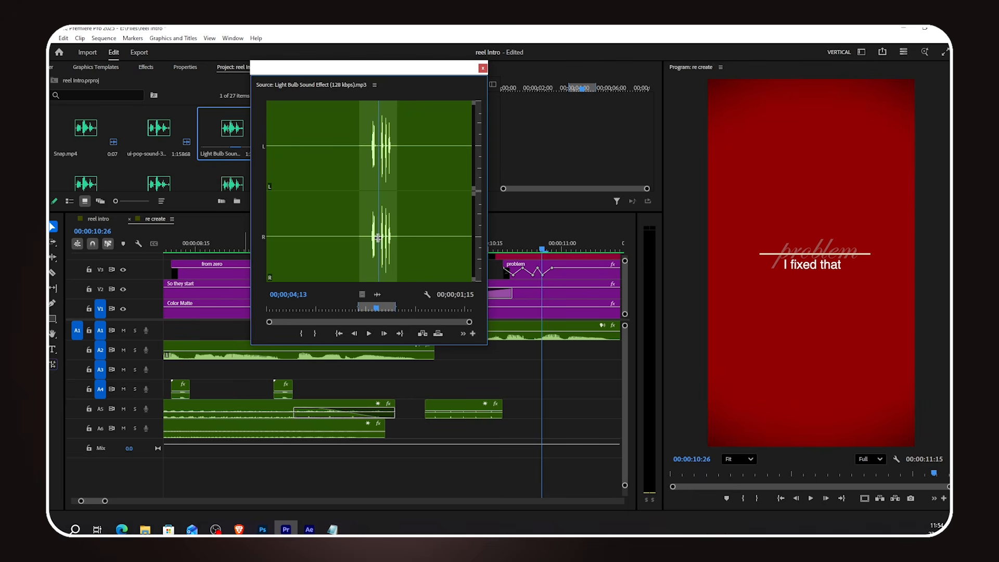
pyautogui.click(308, 334)
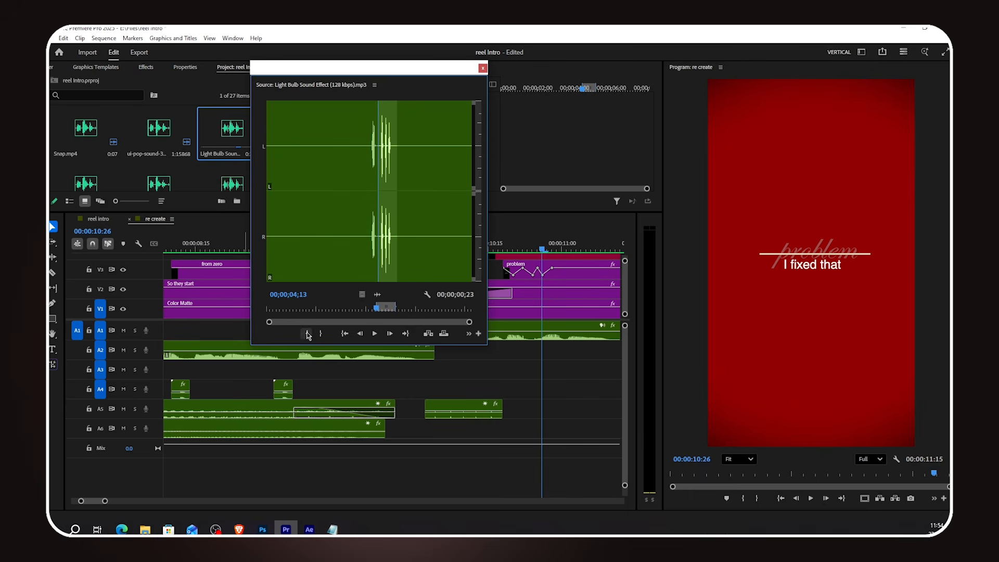
pyautogui.moveTo(379, 297); pyautogui.dragTo(490, 355)
pyautogui.click(483, 67)
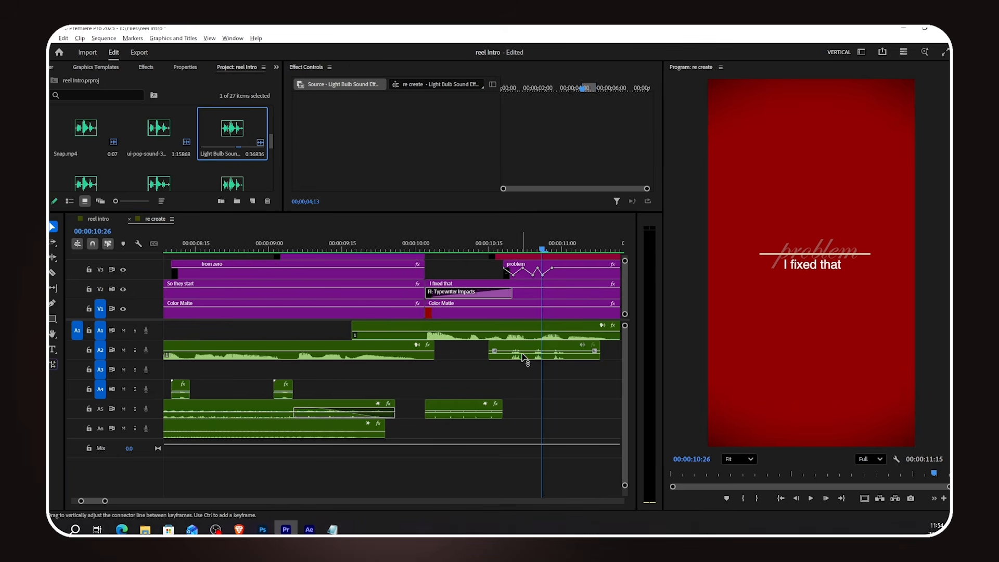
# Trim the start of the light bulb clip on A2, align it with the problem title's start at about 00:00:10:18, and play it back.
pyautogui.scroll(2, 523, 358)
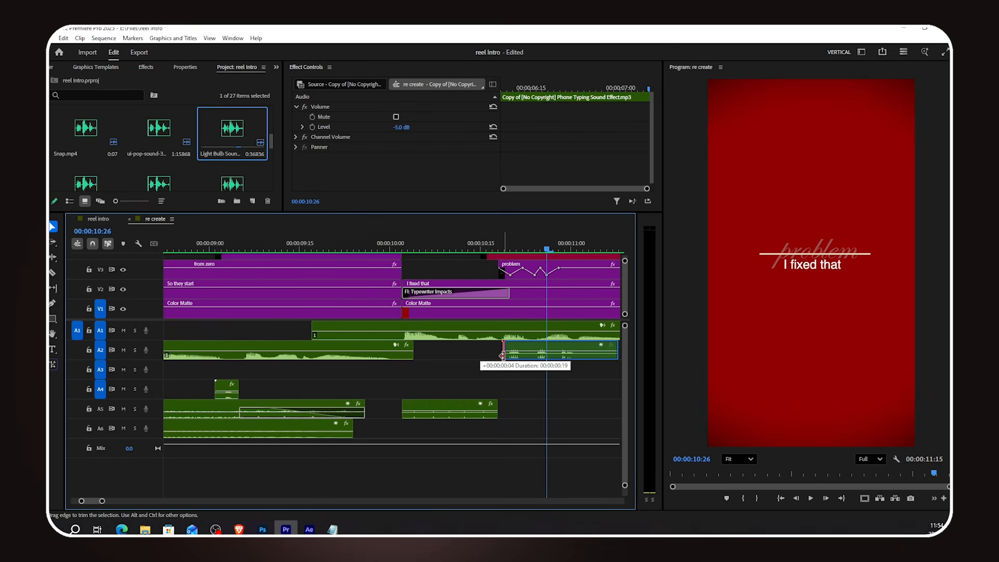
pyautogui.moveTo(502, 356); pyautogui.dragTo(536, 347)
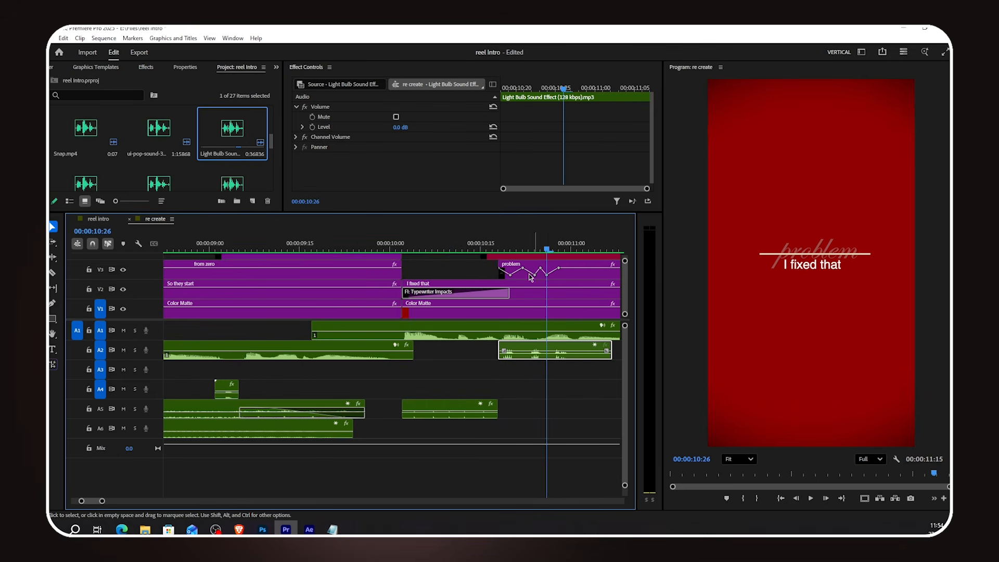
pyautogui.click(489, 252)
pyautogui.press('space')
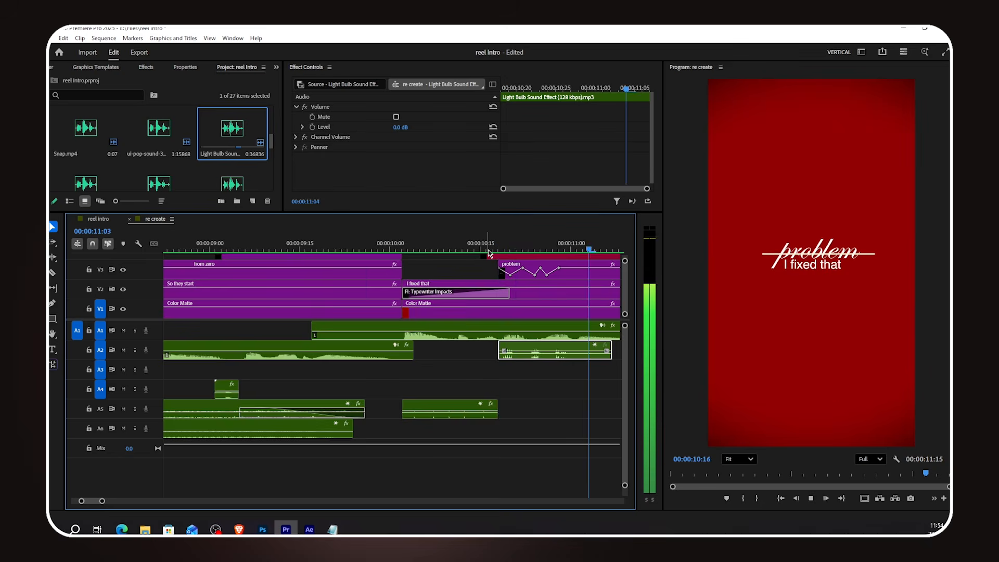
pyautogui.press('space')
# Browse the project's sound effects and audition the ES_Bass, Sharp Detail Riser.
pyautogui.scroll(-2, 381, 378)
pyautogui.scroll(4, 379, 378)
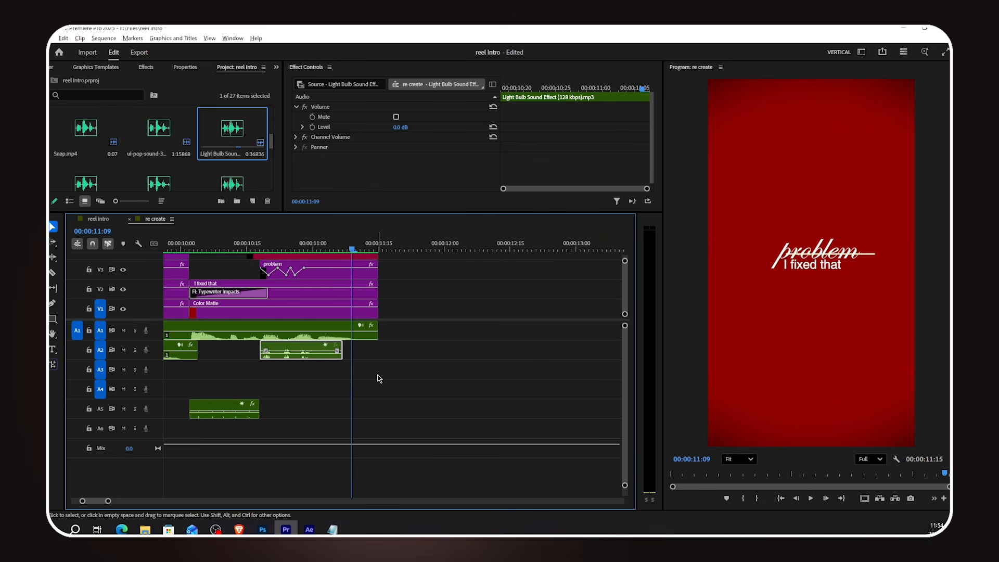
pyautogui.scroll(8, 379, 378)
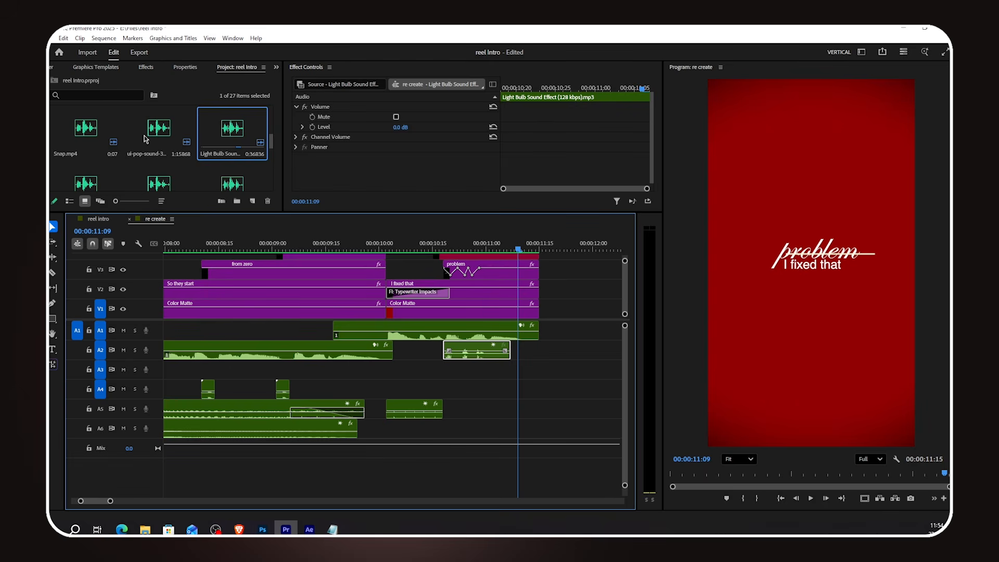
pyautogui.scroll(-2, 146, 139)
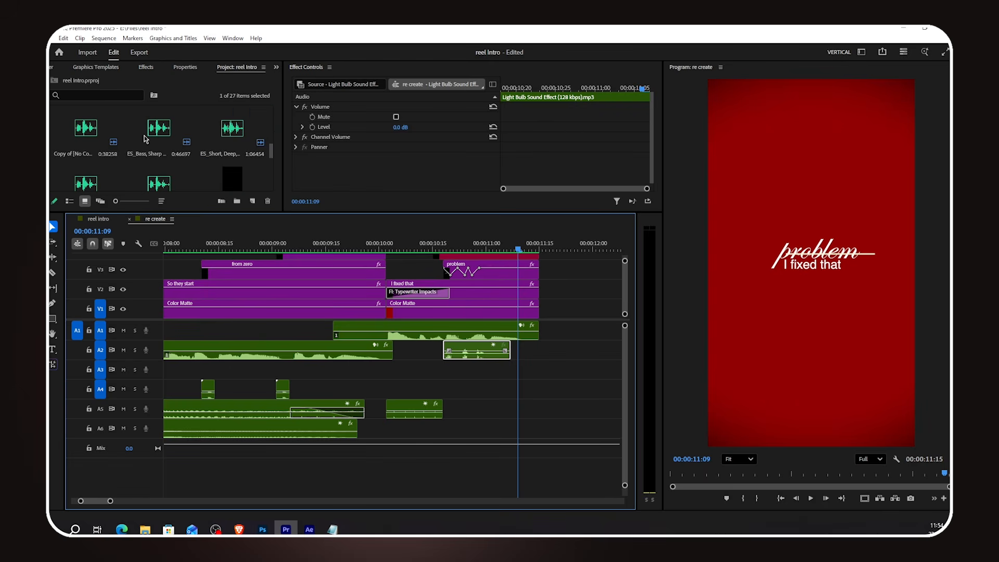
pyautogui.scroll(1, 145, 138)
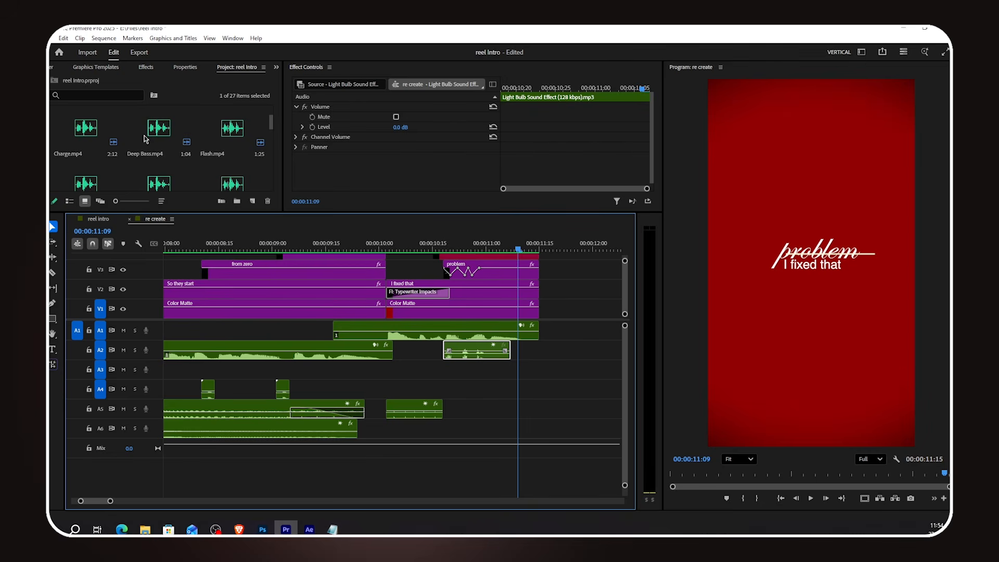
pyautogui.scroll(-2, 146, 139)
pyautogui.click(166, 141)
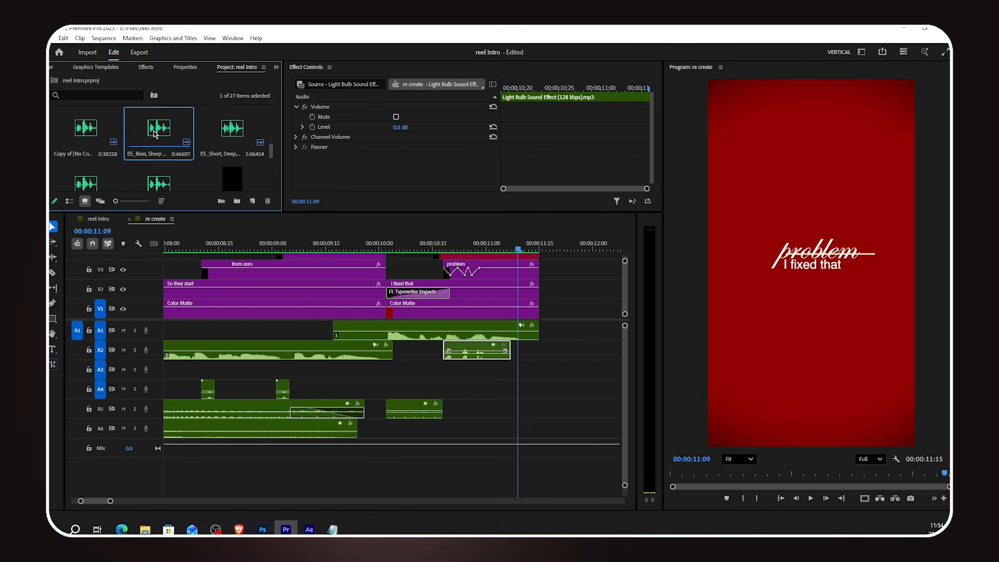
pyautogui.doubleClick(154, 134)
pyautogui.press('space')
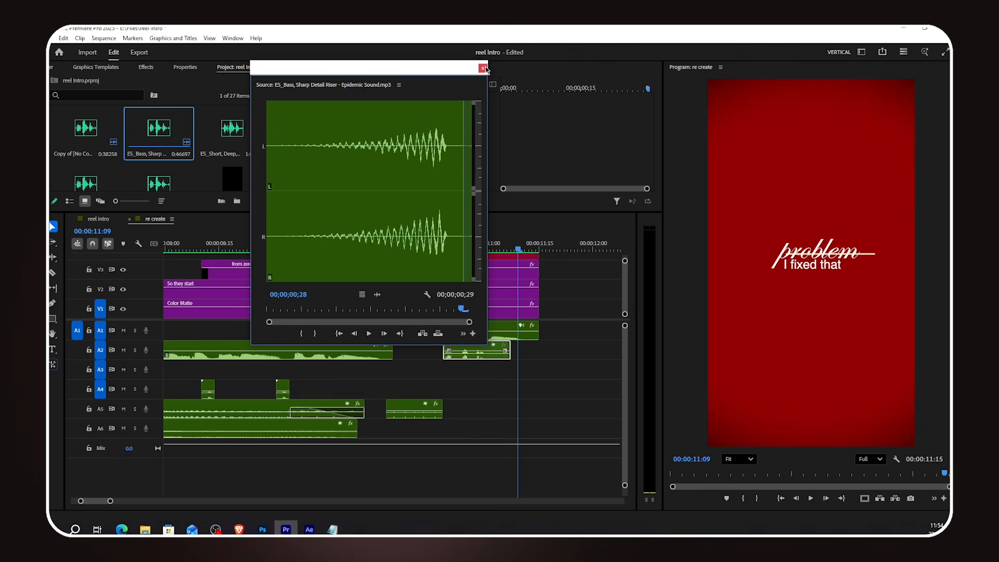
pyautogui.click(483, 69)
# Place the ES_Bass, Sharp Detail Riser on A3 and align its peak with the cut to I fixed that at 00:00:10:02.
pyautogui.moveTo(161, 139); pyautogui.dragTo(306, 370)
pyautogui.scroll(3, 366, 390)
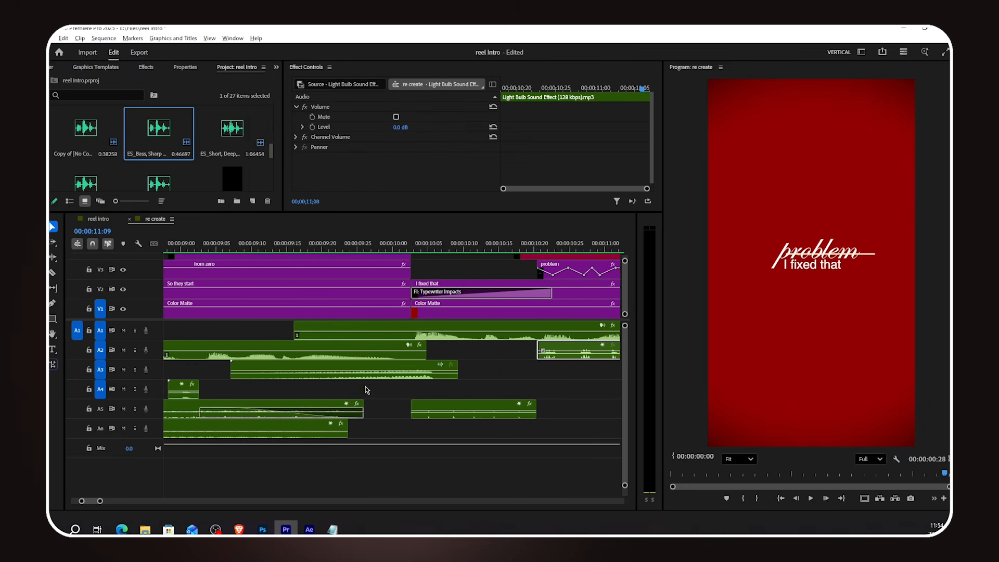
pyautogui.click(411, 250)
pyautogui.moveTo(430, 369); pyautogui.dragTo(412, 371)
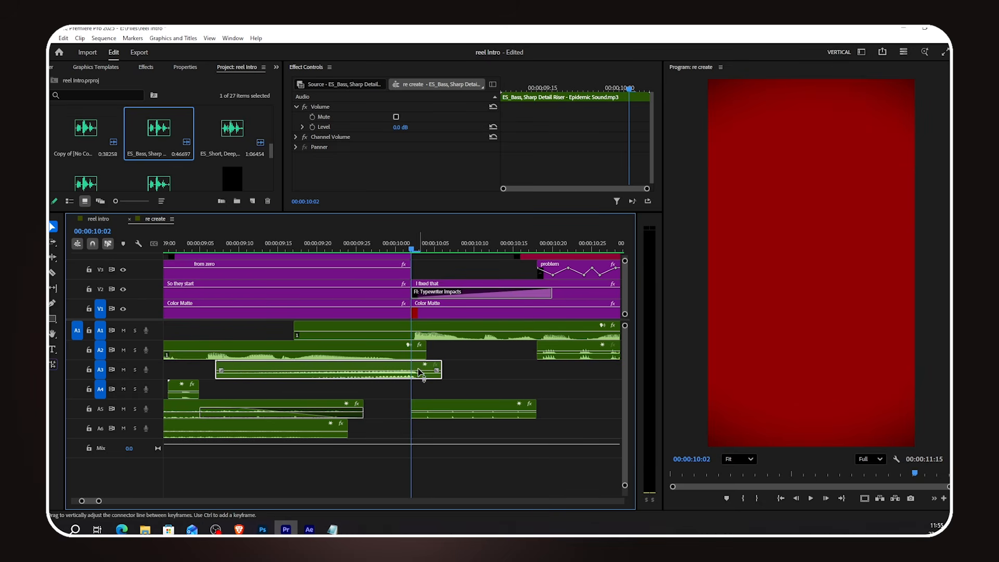
pyautogui.scroll(2, 412, 398)
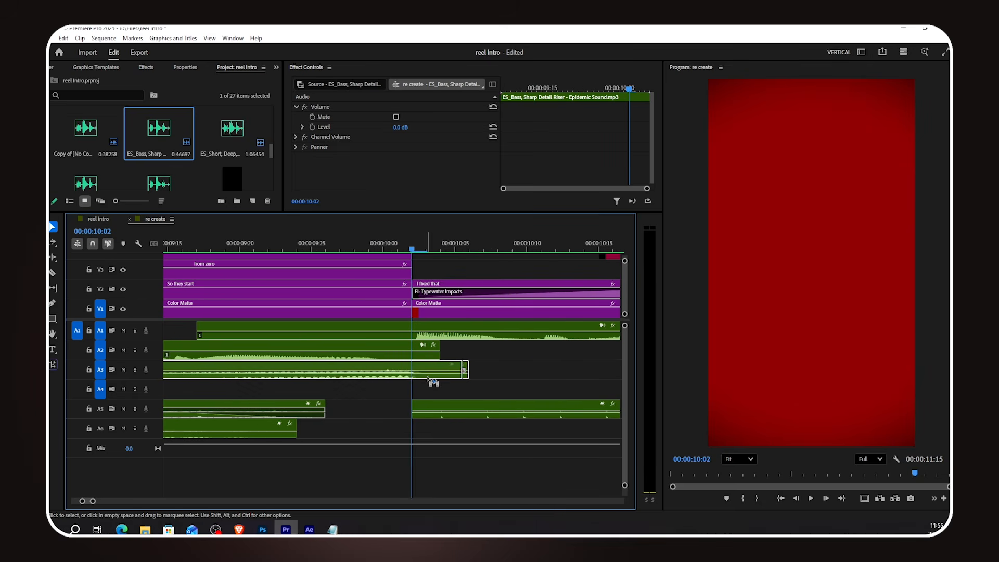
pyautogui.scroll(-5, 411, 372)
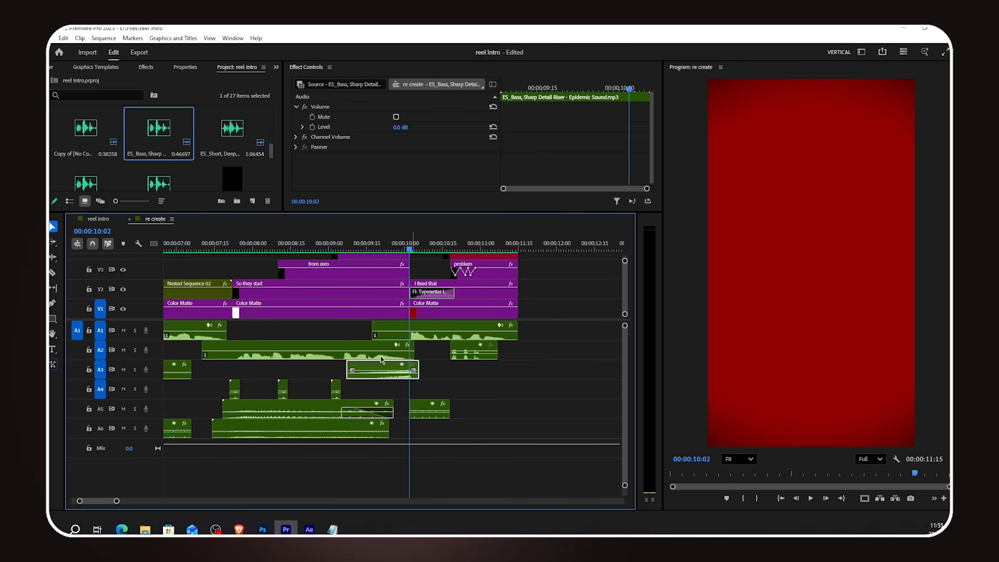
# Set the riser clip's level on A3 to -3.4 dB and play back from about 00:00:09:06 through the problem title.
pyautogui.click(401, 138)
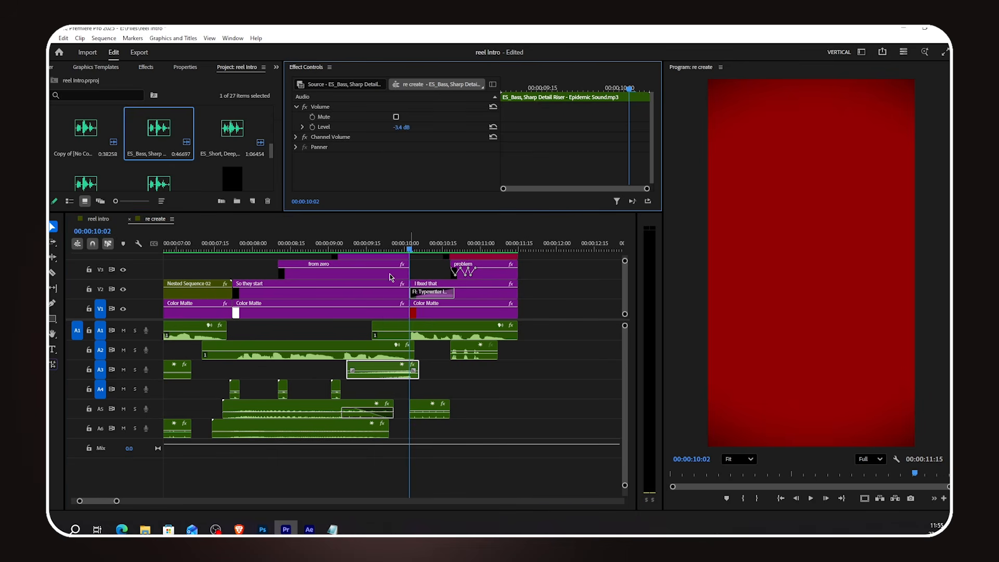
pyautogui.click(344, 254)
pyautogui.click(508, 408)
pyautogui.press('space')
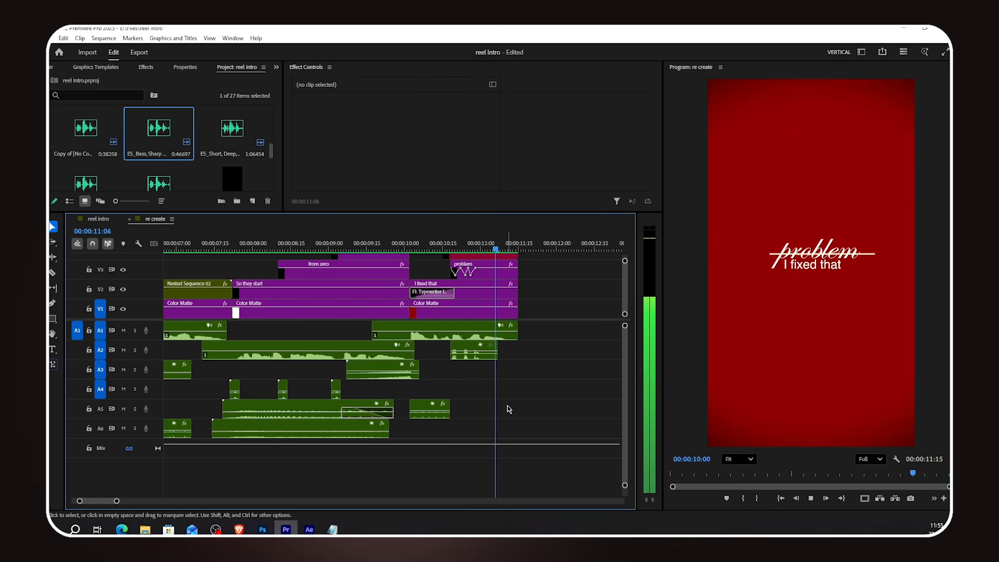
pyautogui.press('space')
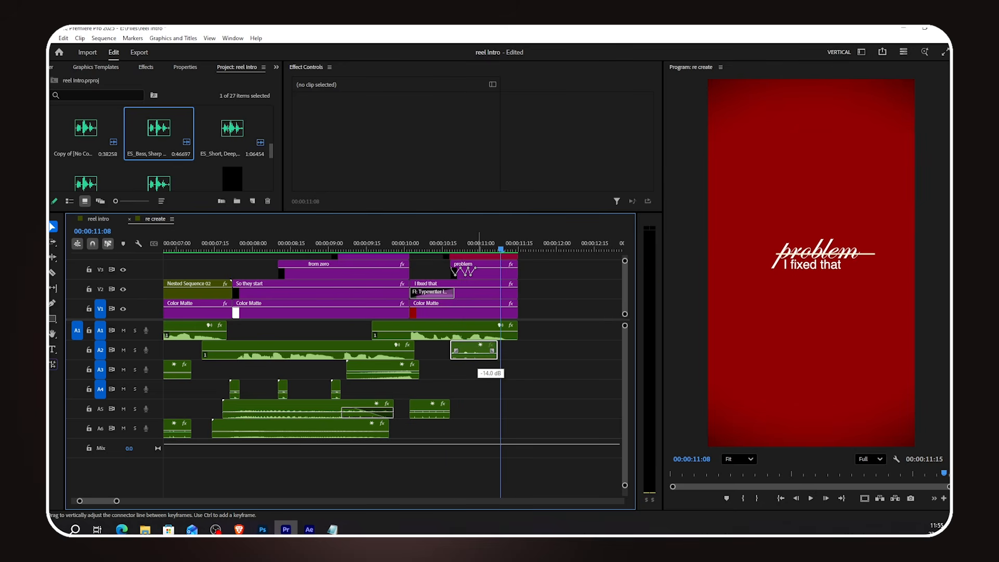
# Lower the light bulb clip's level on A2 to -10.6 dB.
pyautogui.moveTo(480, 353); pyautogui.dragTo(480, 354)
pyautogui.scroll(-4, 489, 400)
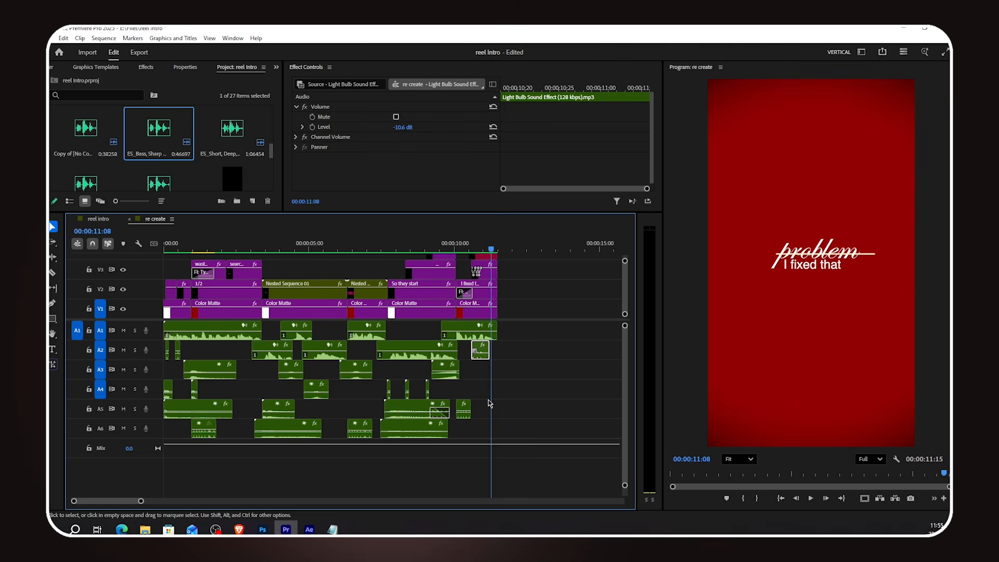
pyautogui.scroll(3, 290, 402)
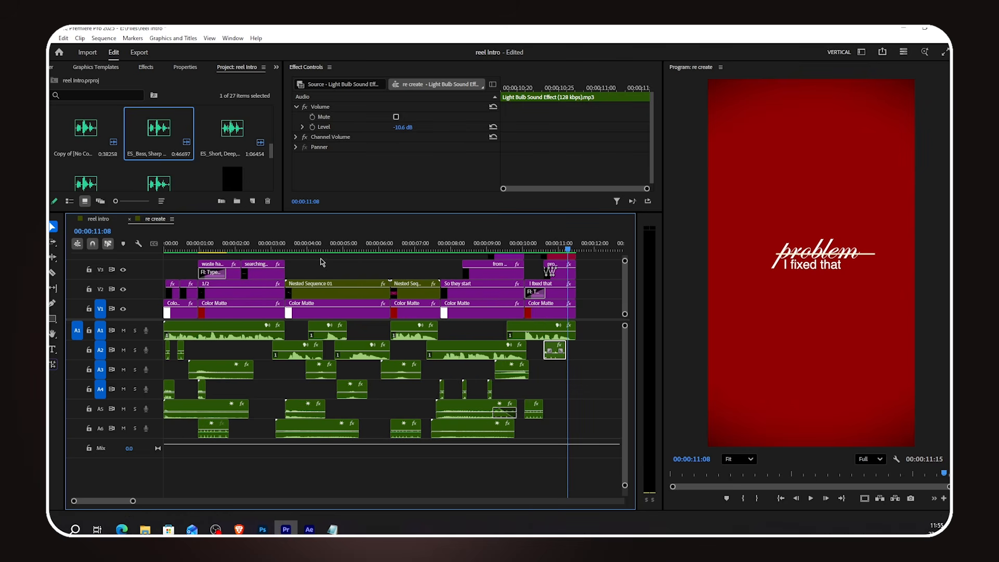
# Preview the Death of a Bluebird track, set its out point at 00;00;10;11, and place it on a new A7 track from the sequence start.
pyautogui.scroll(-2, 216, 123)
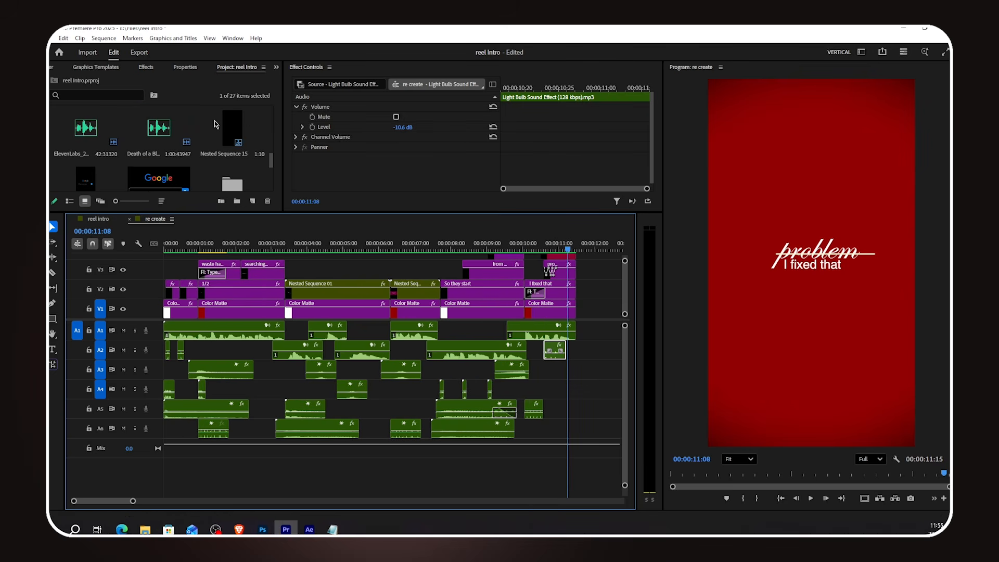
pyautogui.doubleClick(156, 132)
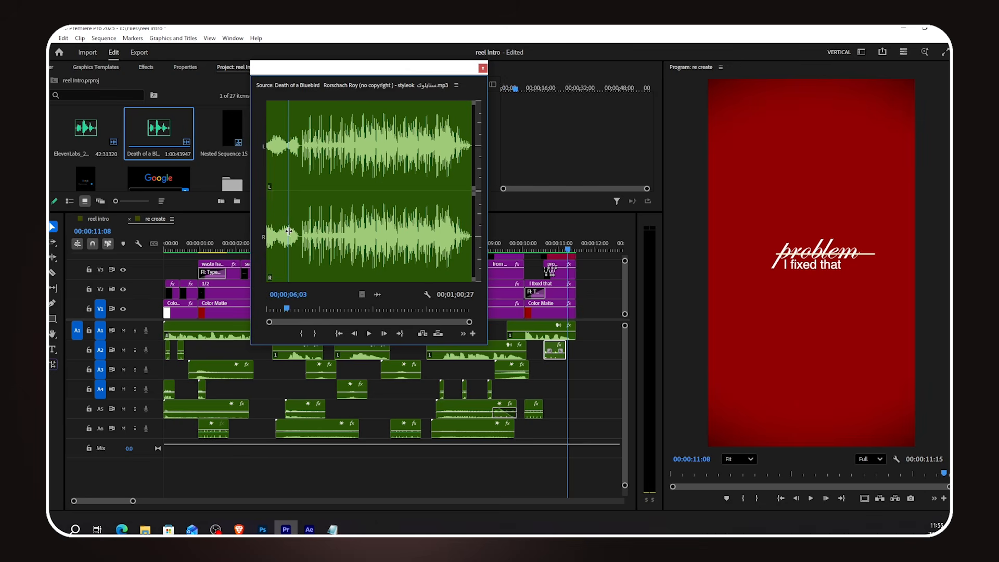
pyautogui.press('space')
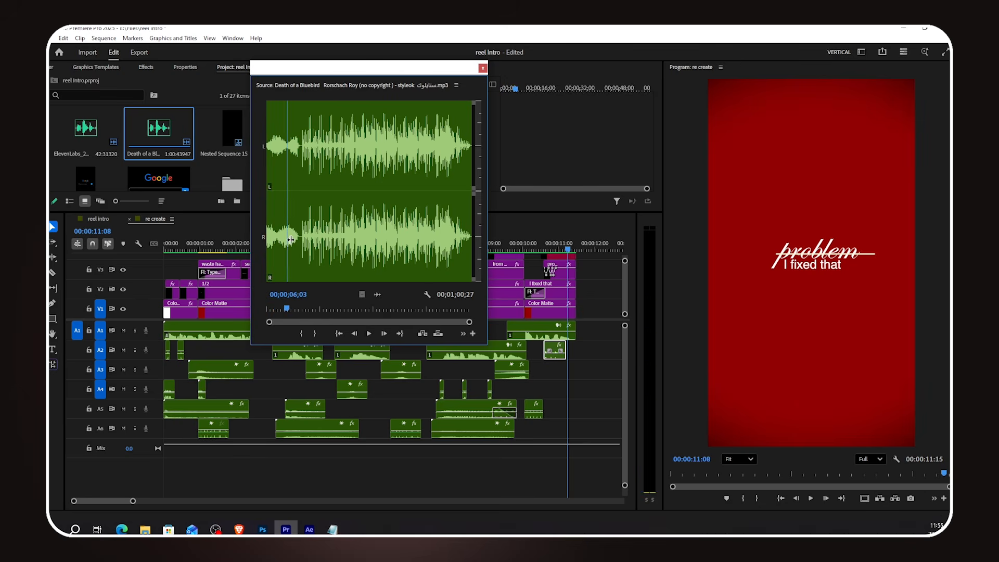
pyautogui.press('space')
pyautogui.press('o')
pyautogui.moveTo(248, 459); pyautogui.dragTo(172, 466)
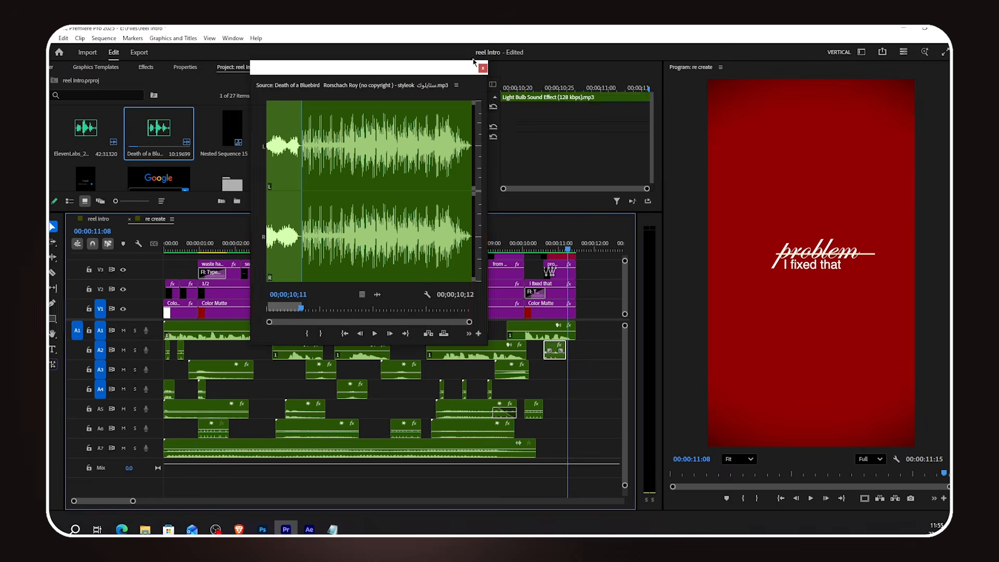
pyautogui.click(483, 68)
# Apply Simple Parametric EQ to the music clip on A7 with Center 1495 Hz, Q 4.0 and Boost -10 dB.
pyautogui.click(228, 454)
pyautogui.click(147, 67)
pyautogui.click(97, 83)
pyautogui.write('eq')
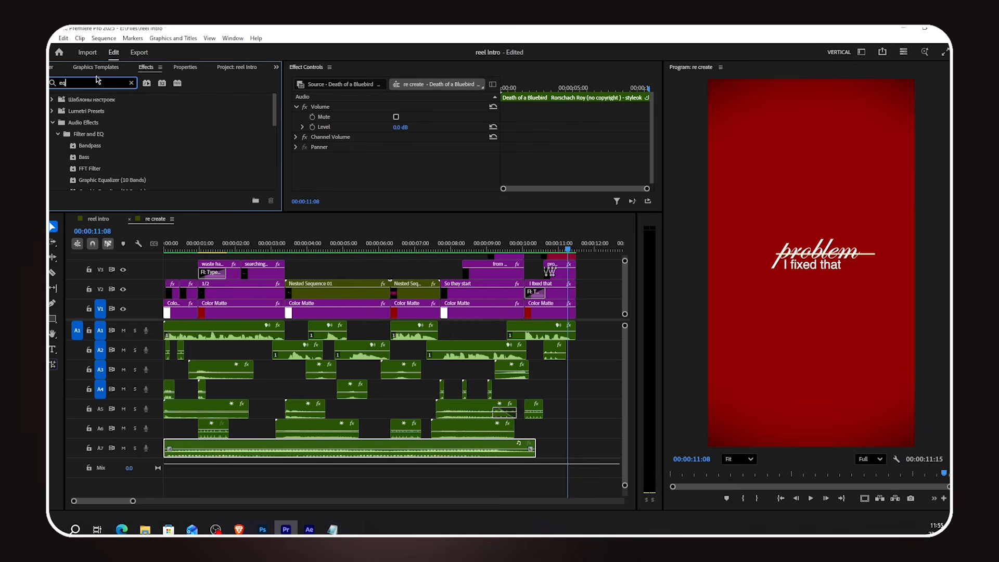
pyautogui.scroll(-4, 140, 141)
pyautogui.moveTo(113, 174); pyautogui.dragTo(224, 449)
pyautogui.click(401, 161)
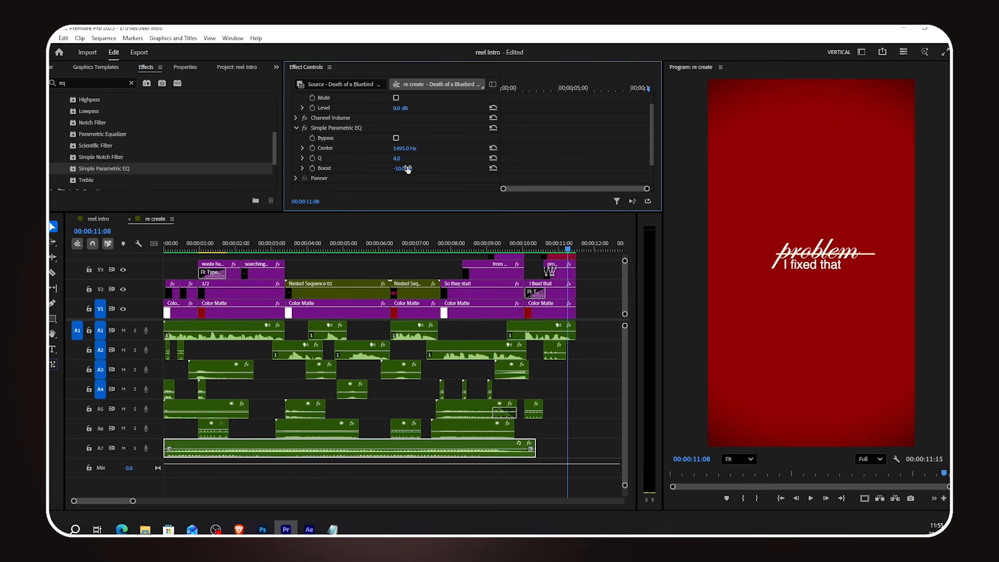
# Set the music clip's level on A7 to -5.0 dB and play the whole sequence from the beginning.
pyautogui.scroll(1, 428, 150)
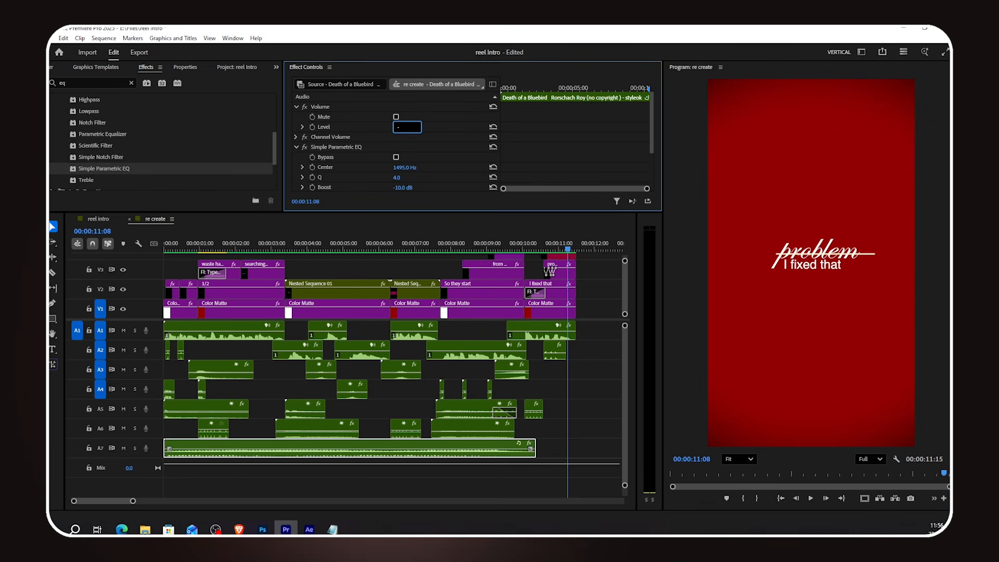
pyautogui.click(166, 247)
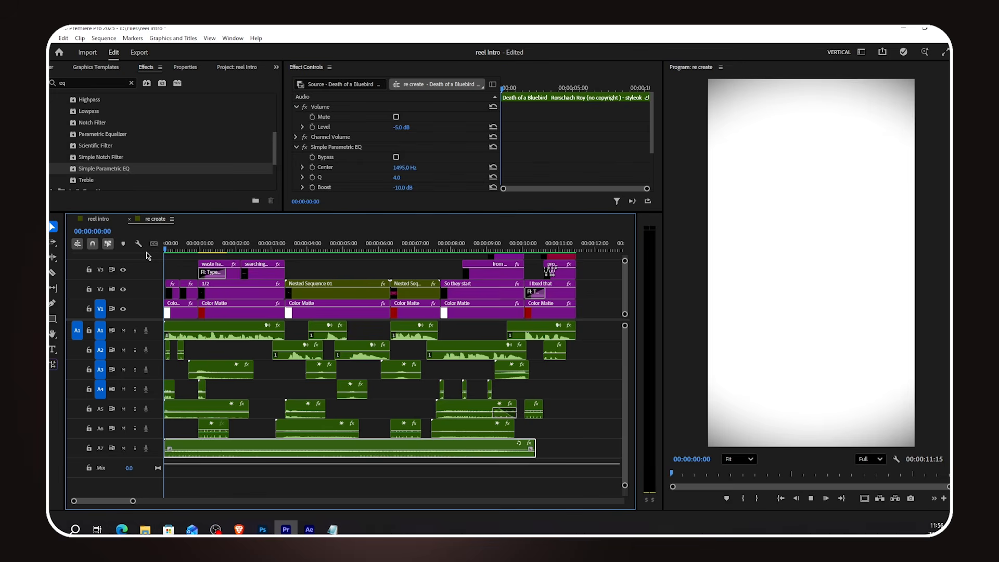
pyautogui.press('space')
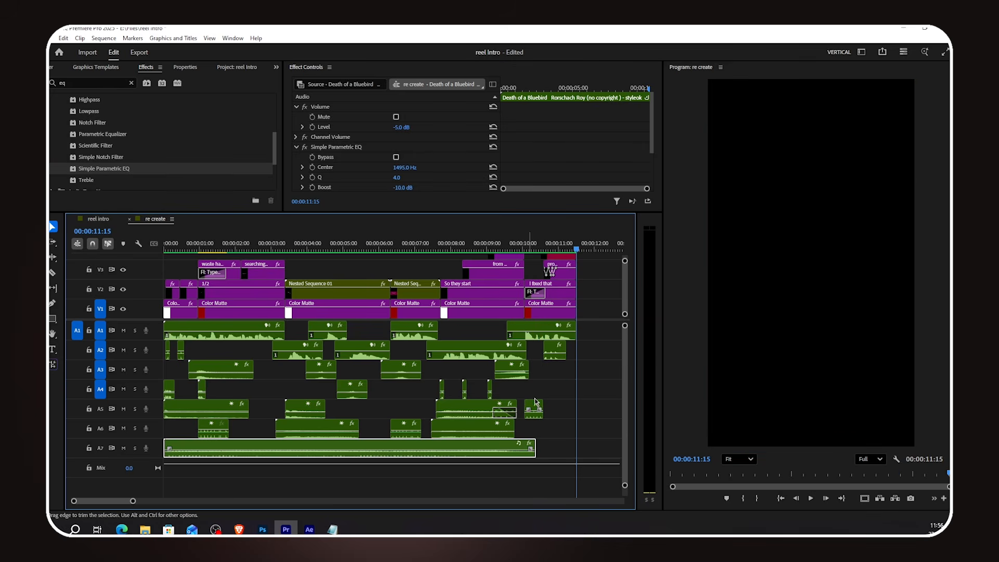
# Deselect the music clip and return the playhead to the start of the sequence.
pyautogui.click(559, 391)
pyautogui.press('-')
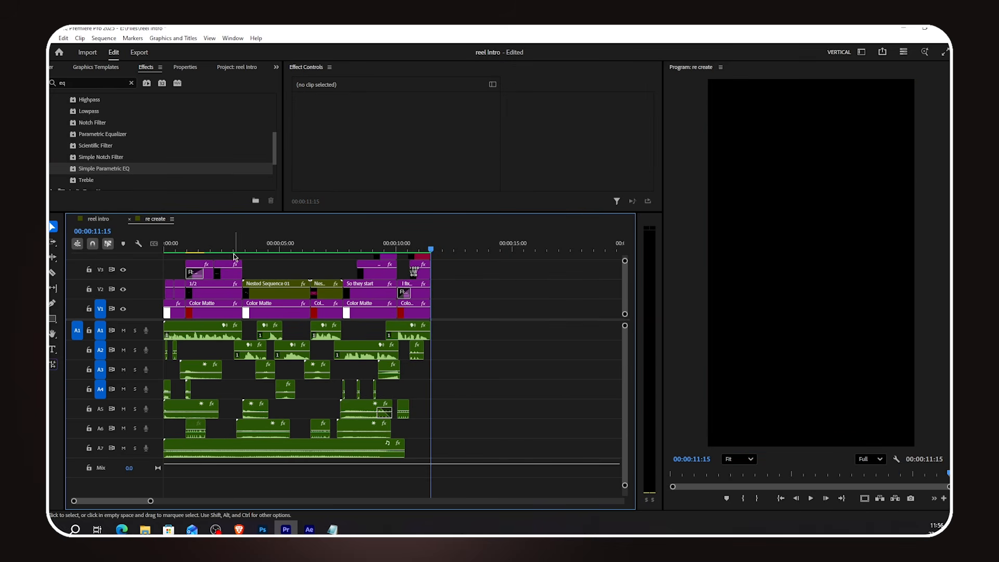
pyautogui.moveTo(234, 255); pyautogui.dragTo(158, 254)
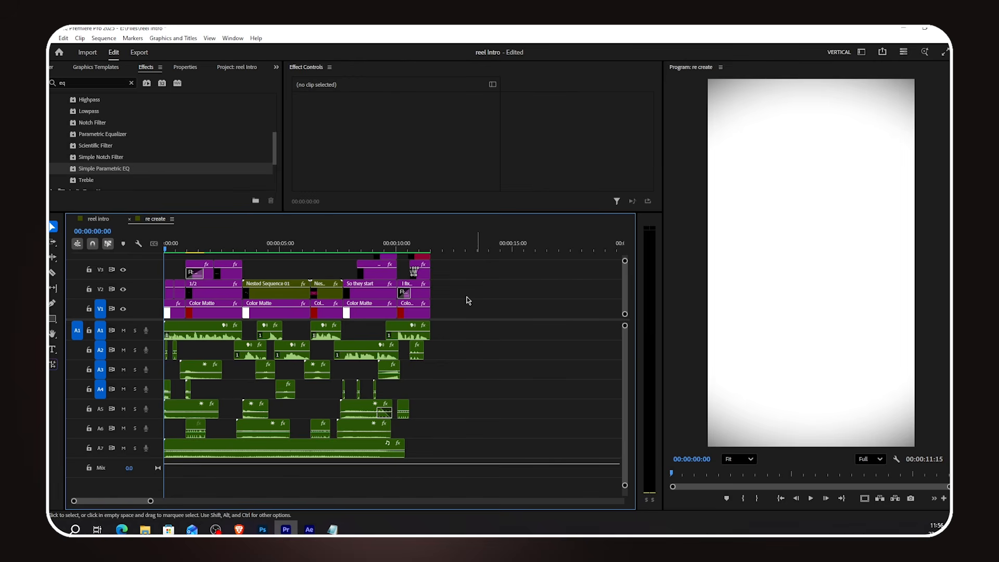